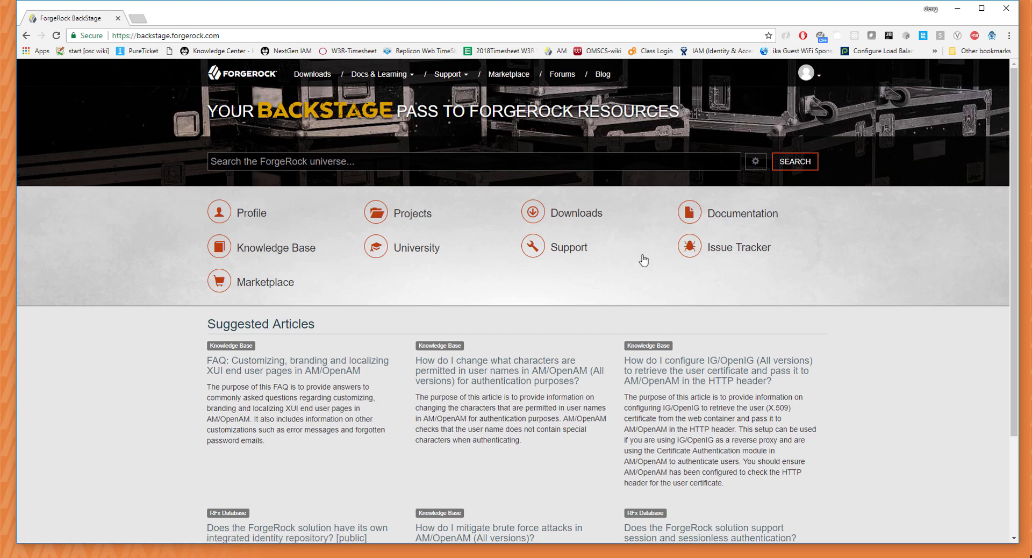
# Download the Directory Services 5.5.0 ZIP from BackStage and open DS-5.5.0.zip.
pyautogui.click(567, 216)
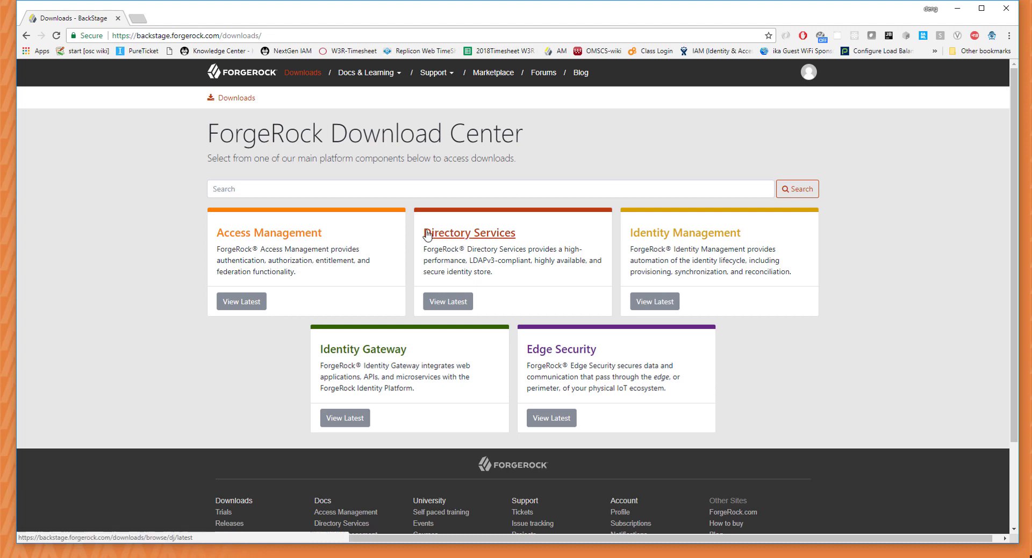
pyautogui.click(491, 234)
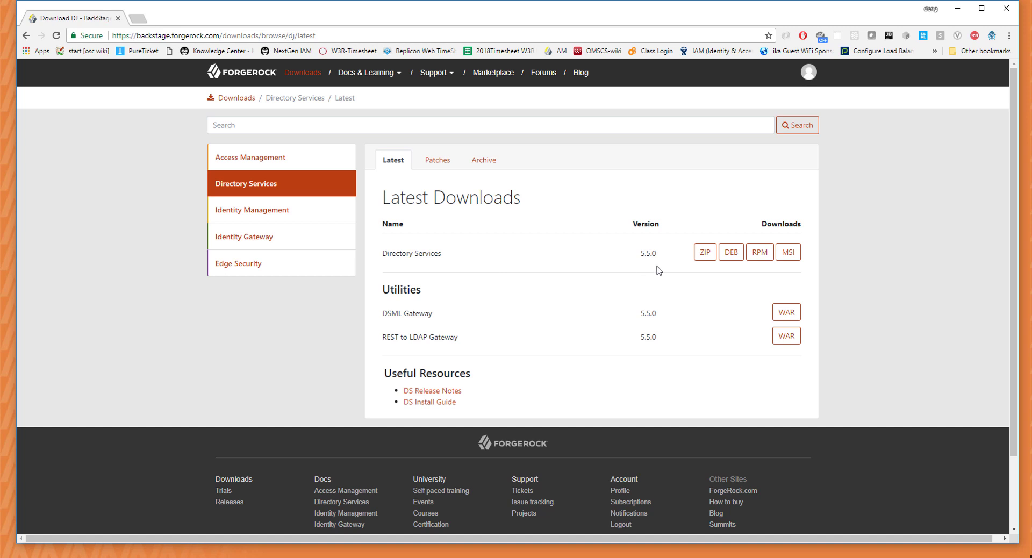
pyautogui.click(707, 257)
pyautogui.click(540, 171)
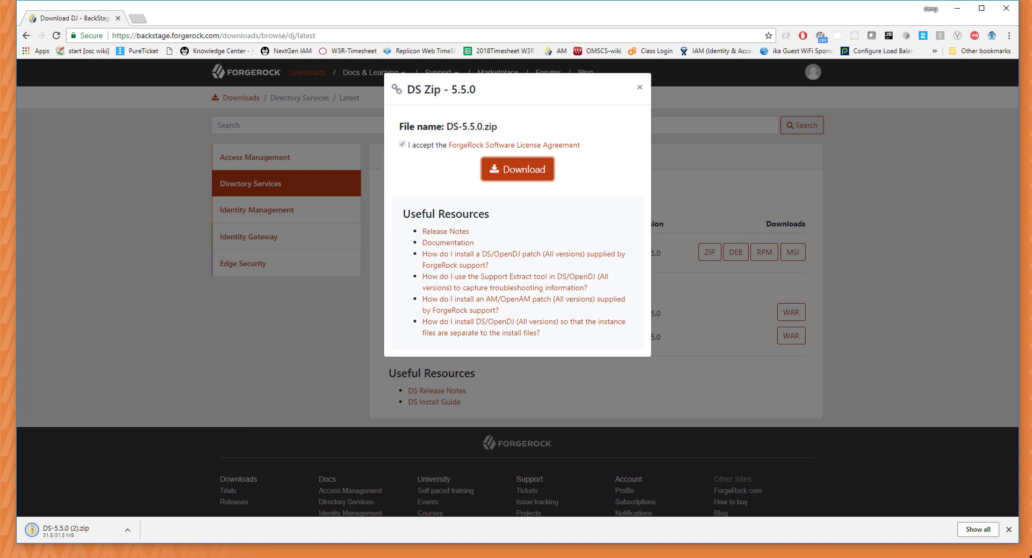
pyautogui.click(72, 533)
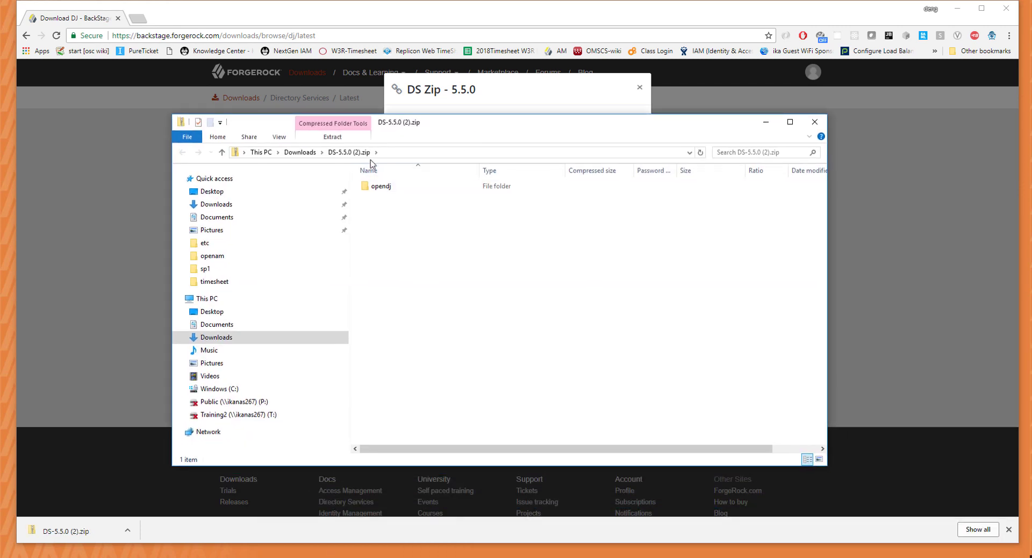
# Copy the opendj folder from the DS-5.5.0 zip.
pyautogui.moveTo(478, 136); pyautogui.dragTo(447, 128)
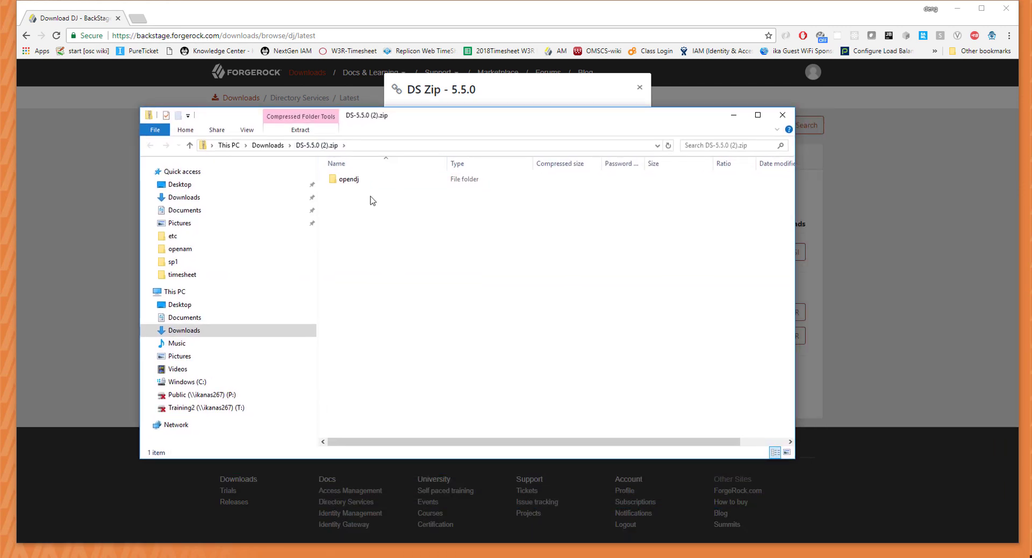
pyautogui.doubleClick(355, 179)
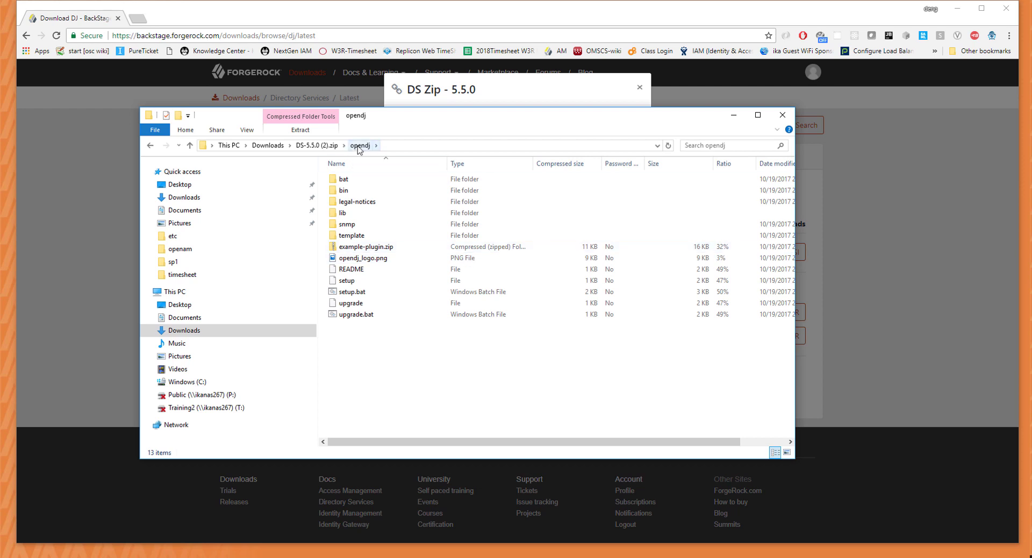
pyautogui.click(317, 145)
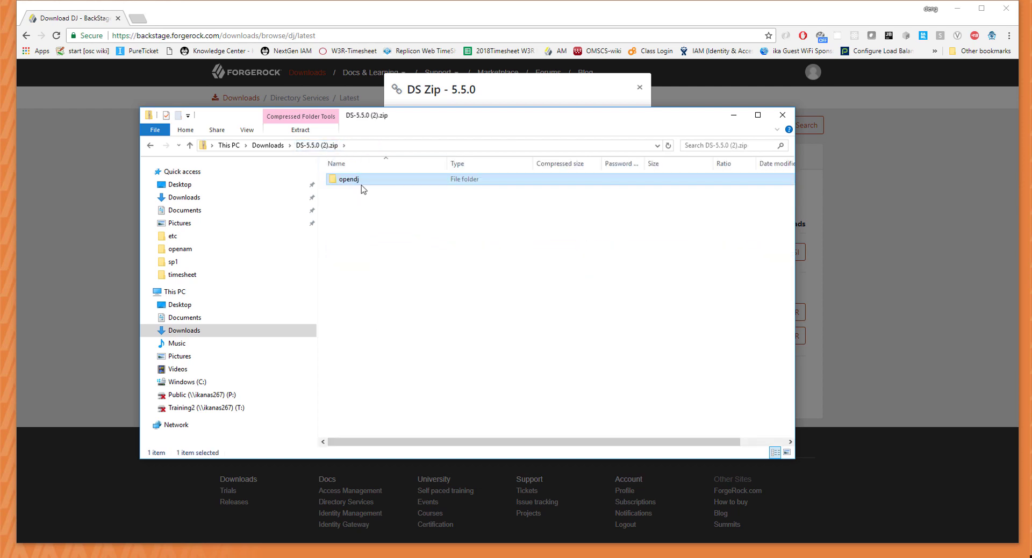
pyautogui.rightClick(362, 185)
pyautogui.click(387, 227)
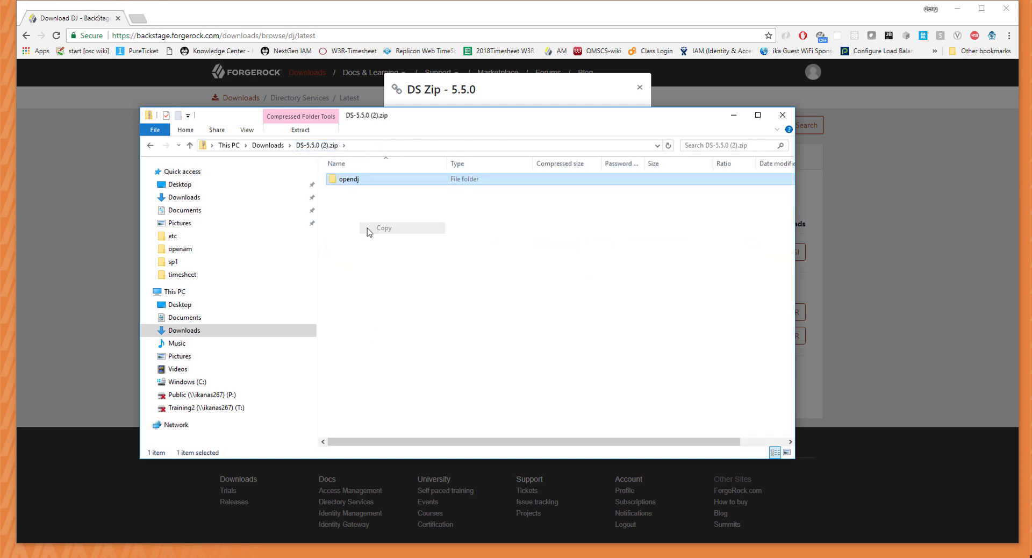
# Paste the opendj folder into the empty C:\projects\amdj folder.
pyautogui.click(229, 145)
pyautogui.doubleClick(397, 266)
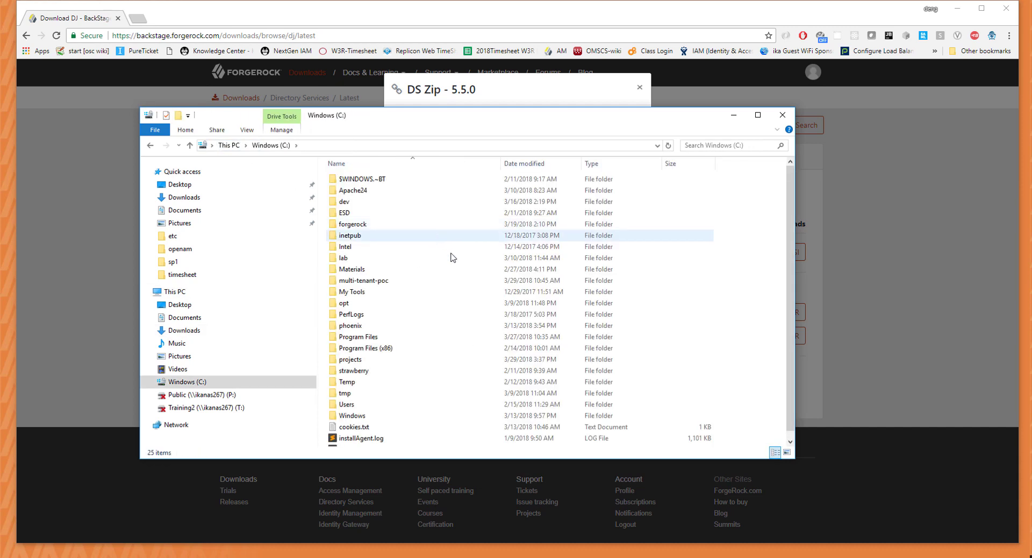
pyautogui.doubleClick(399, 359)
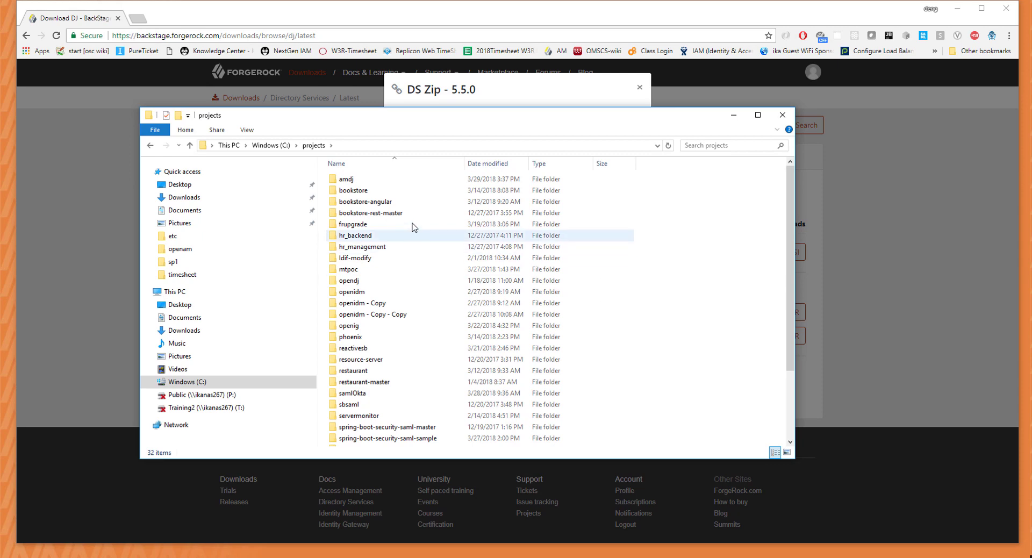
pyautogui.doubleClick(380, 180)
pyautogui.rightClick(421, 267)
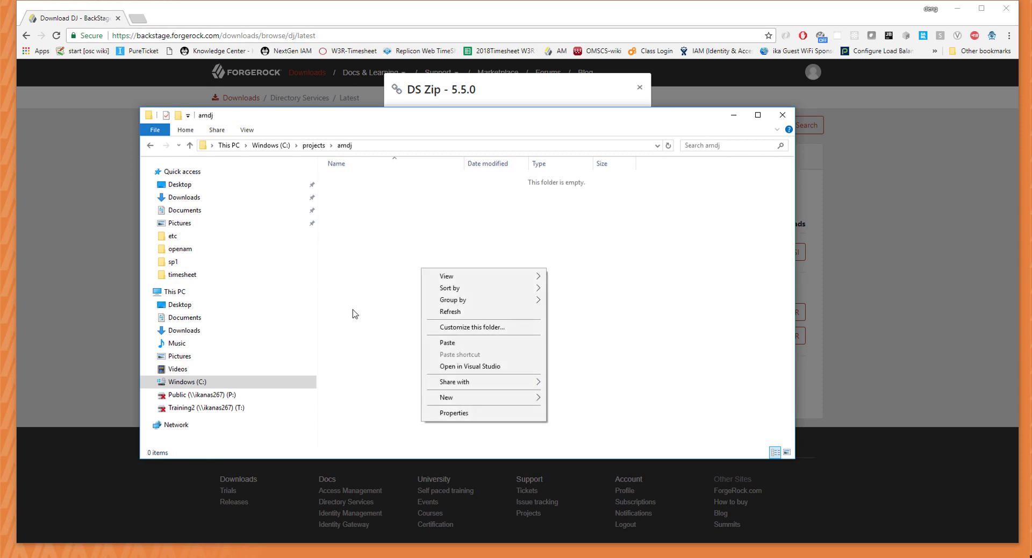
pyautogui.click(497, 348)
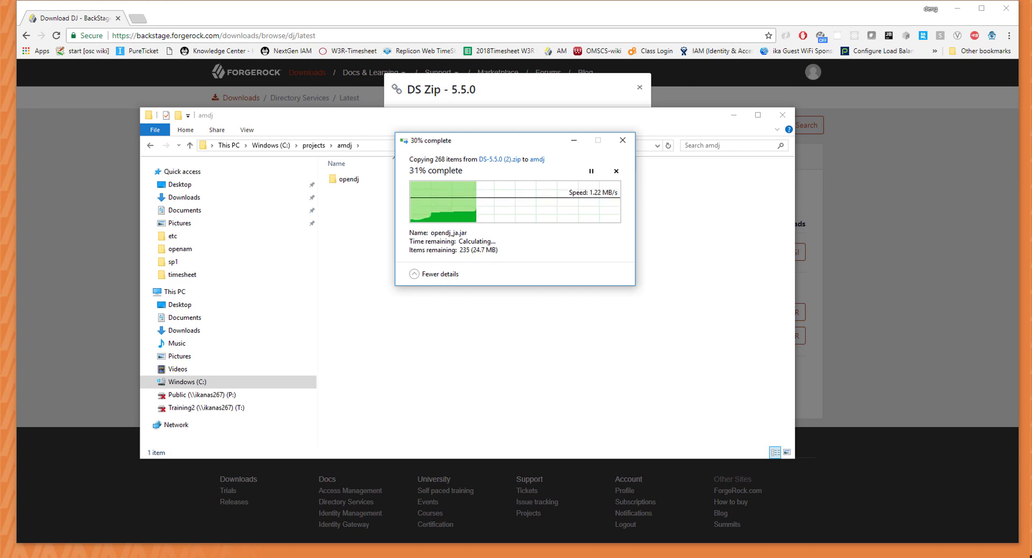
pyautogui.click(430, 309)
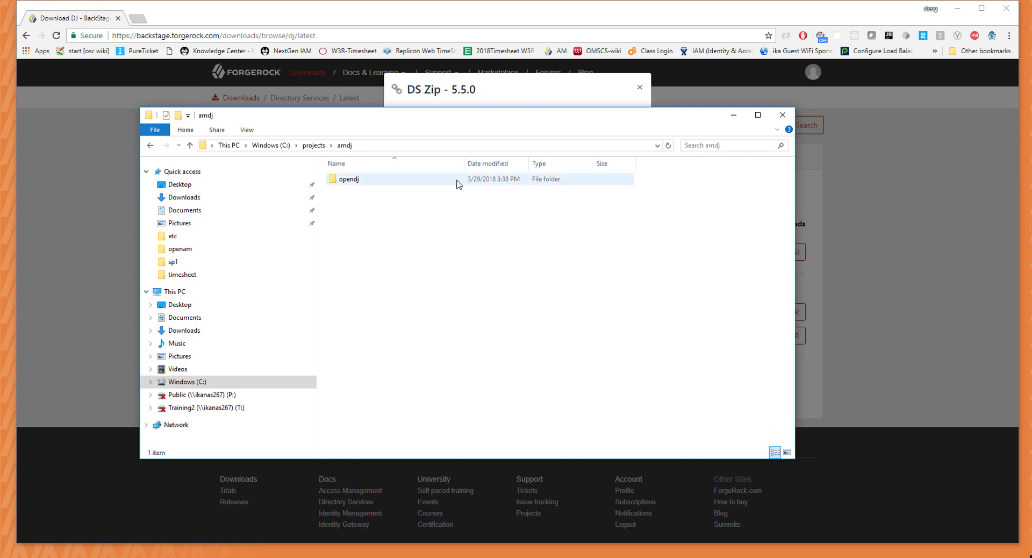
pyautogui.click(354, 557)
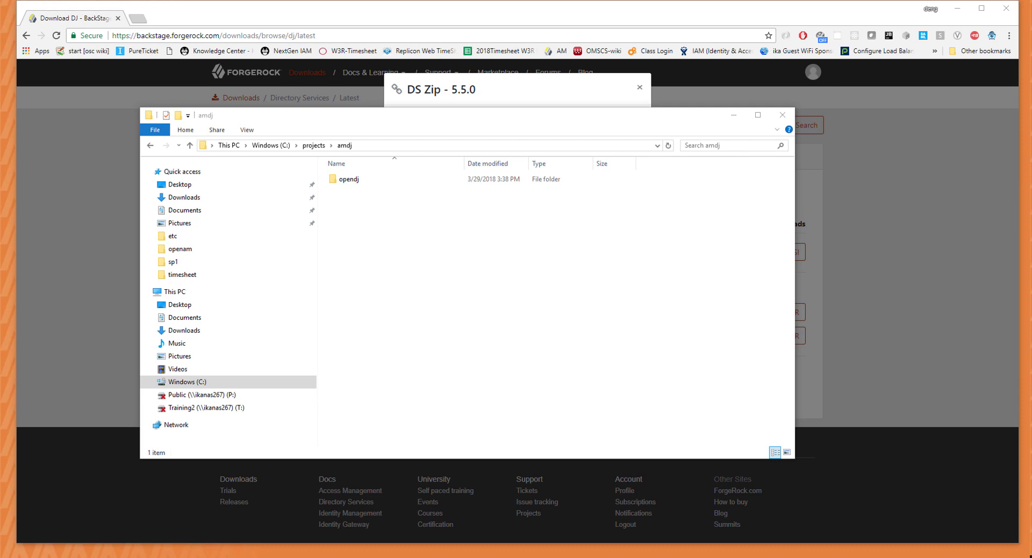
# Place Cmder over Explorer and list the contents of C:\projects\amdj.
pyautogui.moveTo(354, 557); pyautogui.dragTo(461, 44)
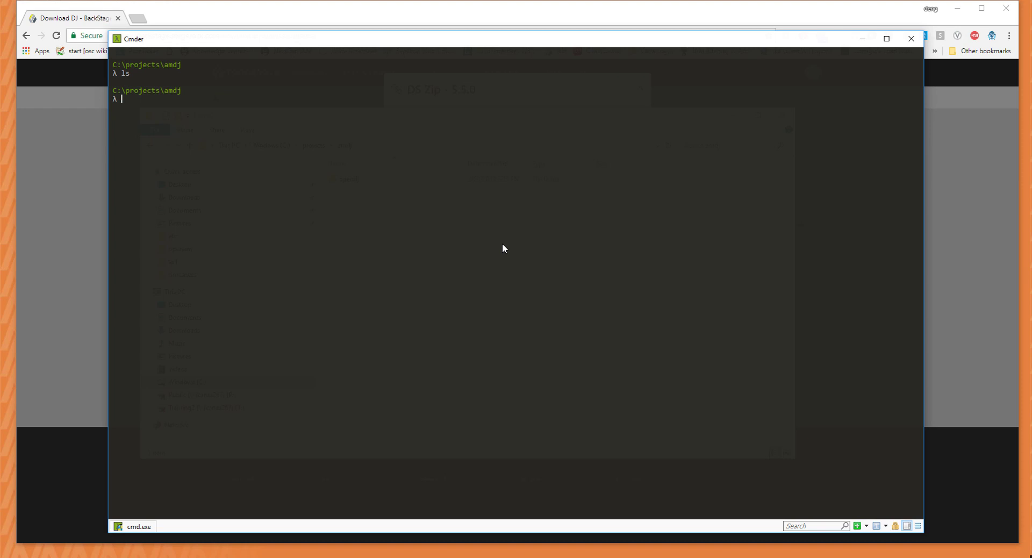
pyautogui.write('ls')
pyautogui.press('Return')
# Change into the opendj folder, list it, and run setup.
pyautogui.write('cd opne')
pyautogui.press('BackSpace')
pyautogui.press('BackSpace')
pyautogui.press('Tab')
pyautogui.press('Return')
pyautogui.write('ls')
pyautogui.press('Return')
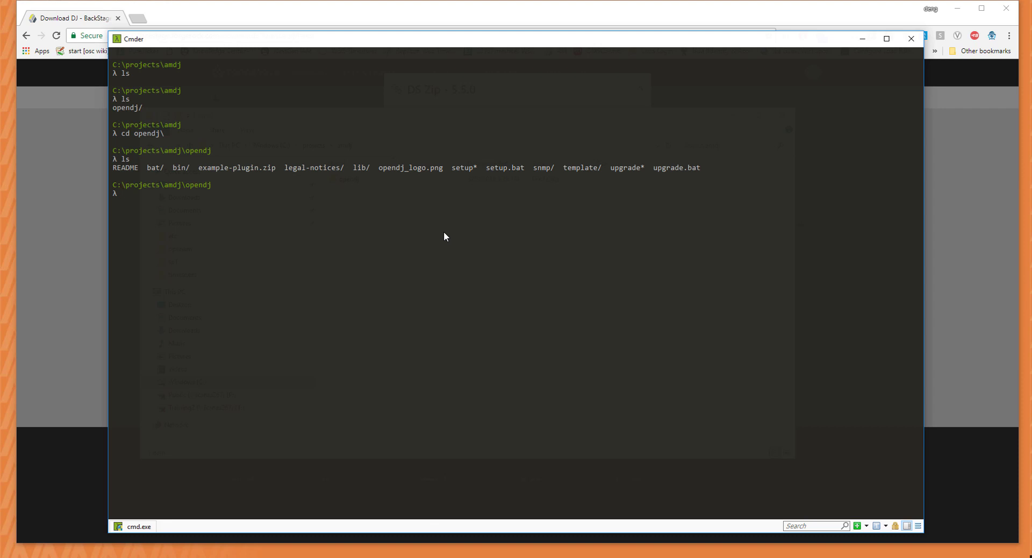
pyautogui.write('setup')
pyautogui.press('Return')
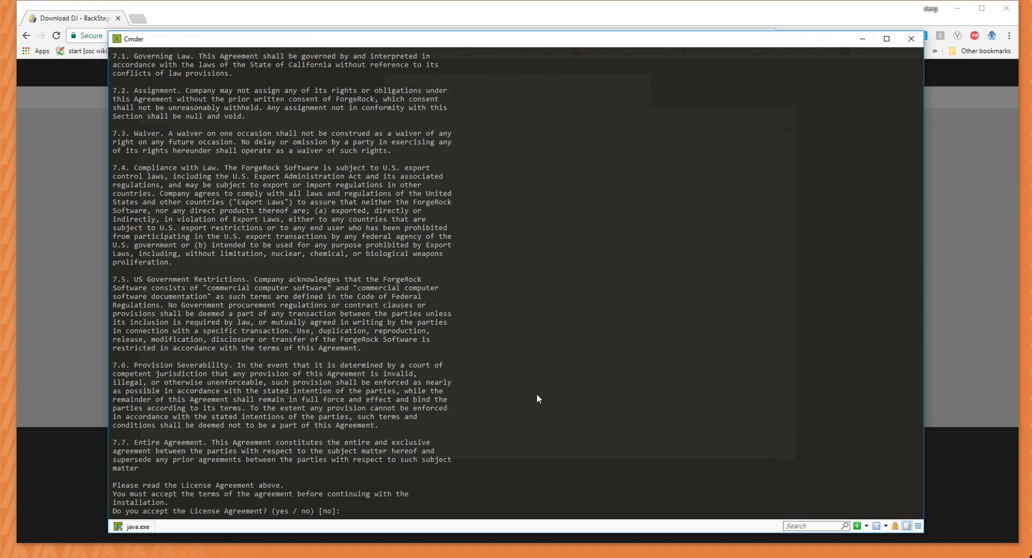
# Accept the license with 'yes', keep Directory Server type and path C:\projects\amdj\opendj.
pyautogui.write('yes')
pyautogui.press('Return')
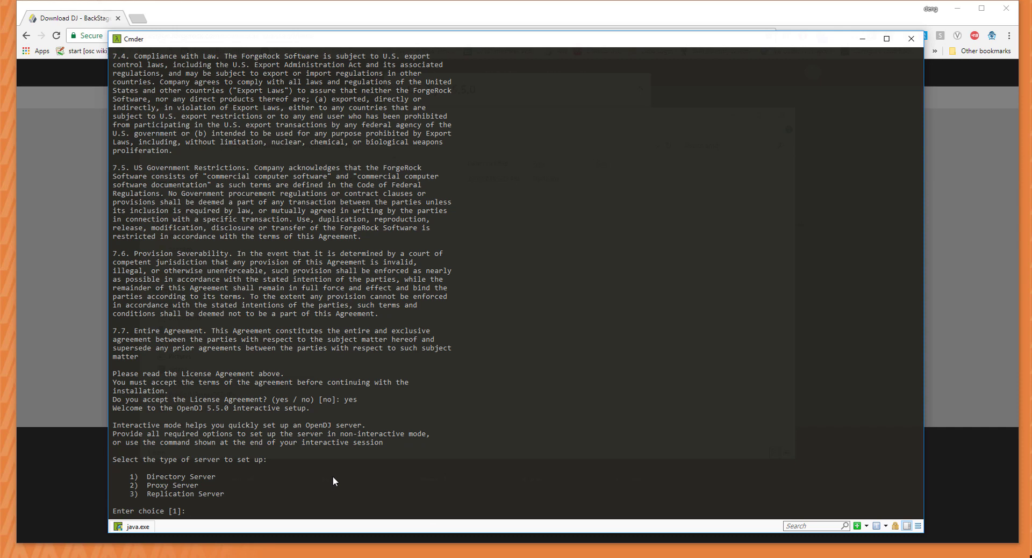
pyautogui.press('Return')
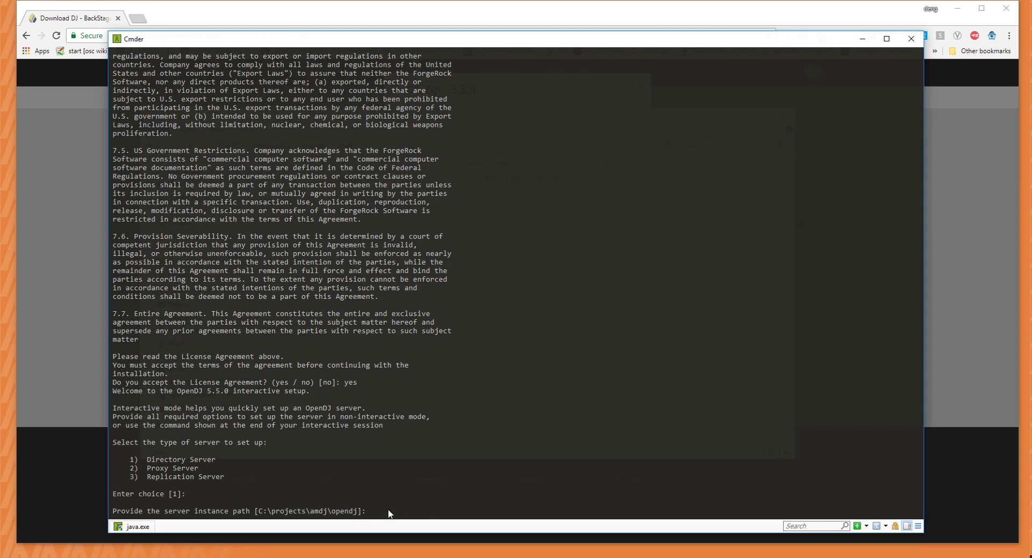
pyautogui.press('Return')
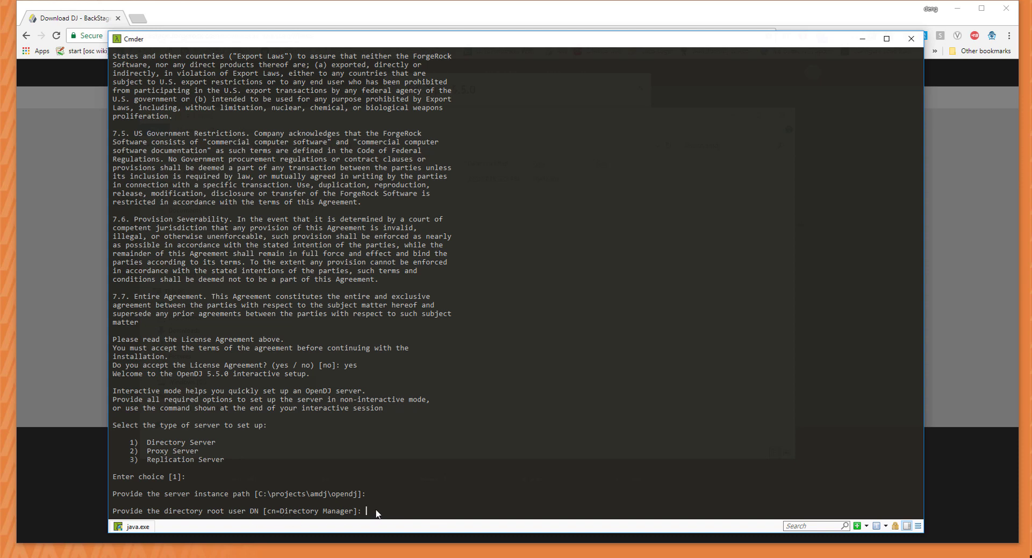
# Keep cn=Directory Manager as root DN, enter and confirm the root password, skip hardening.
pyautogui.press('Return')
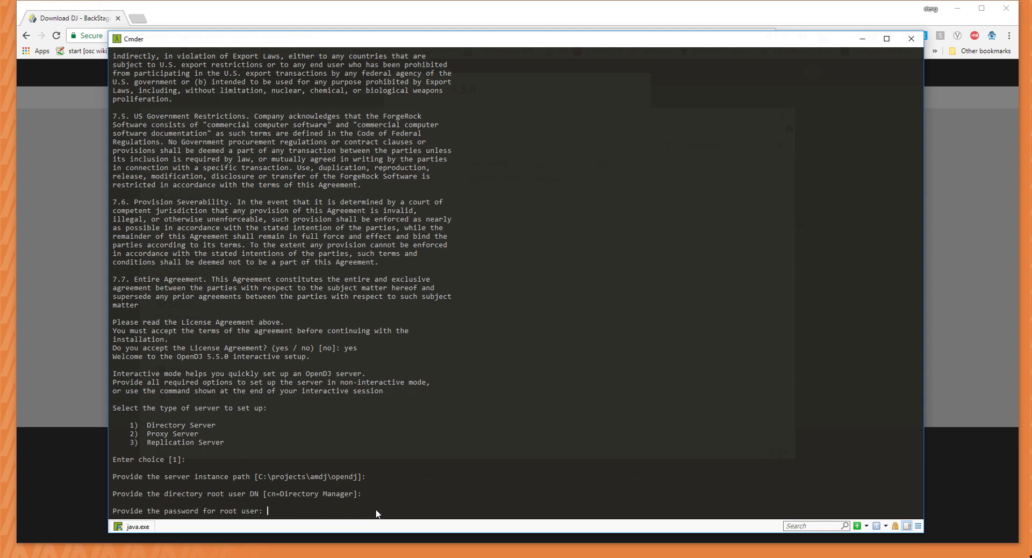
pyautogui.press('Return')
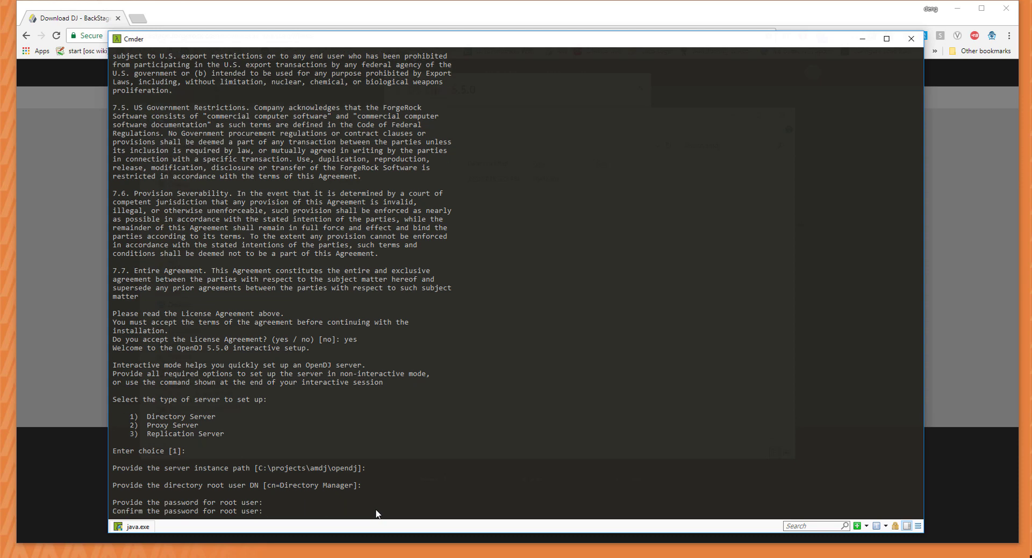
pyautogui.press('Return')
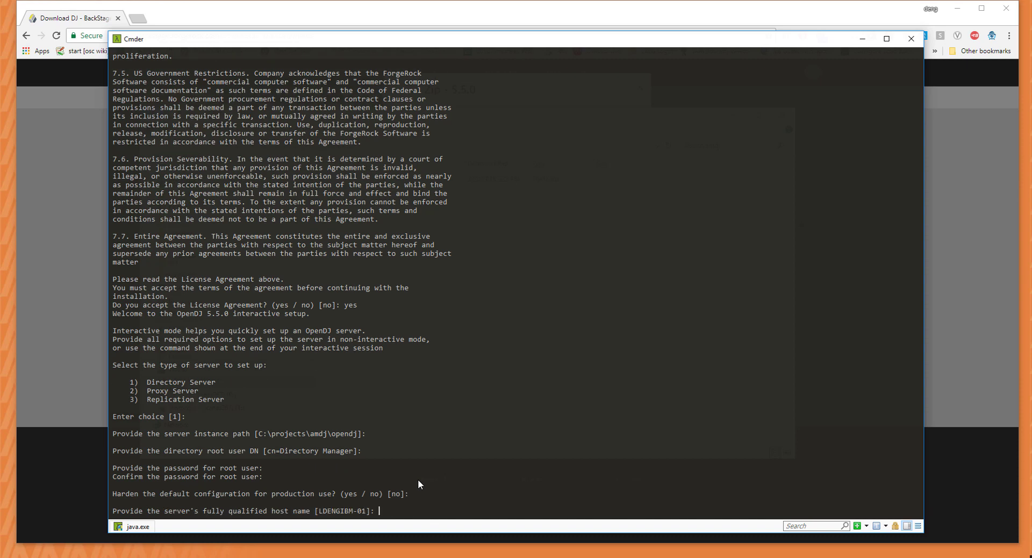
pyautogui.click(416, 557)
pyautogui.click(369, 402)
pyautogui.hotkey('alt', 'Tab')
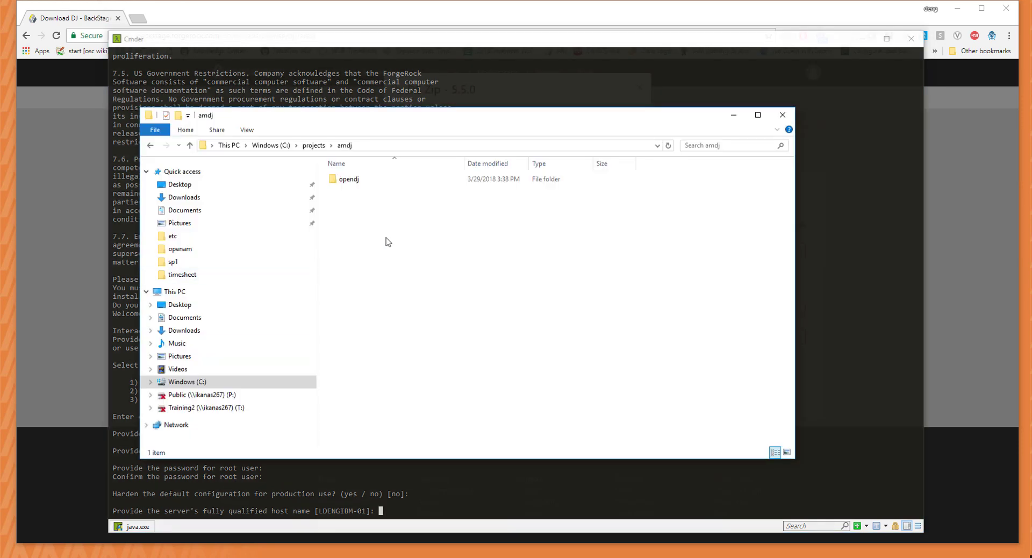
# Browse to the C:\Windows\System32\drivers\etc folder.
pyautogui.click(272, 145)
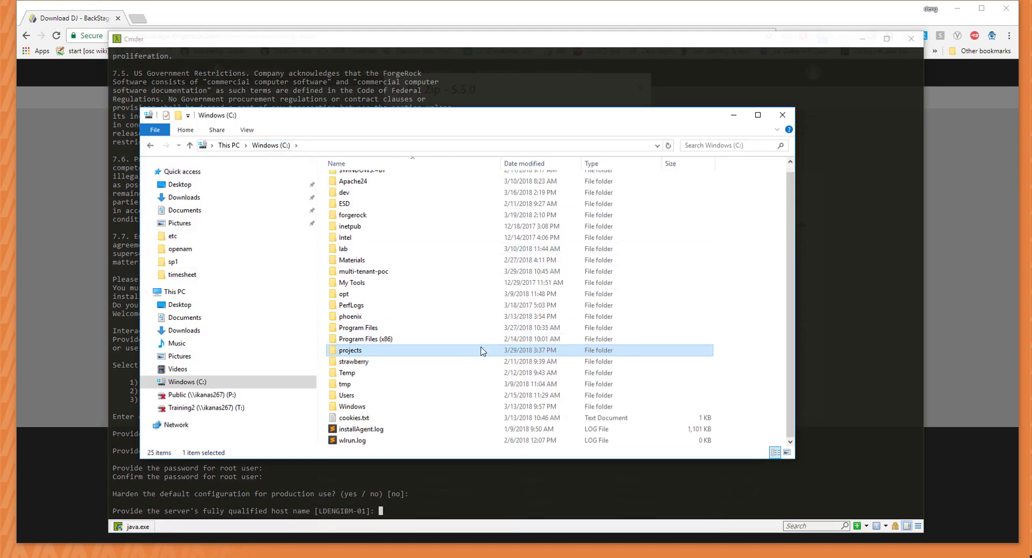
pyautogui.doubleClick(446, 415)
pyautogui.scroll(-15, 446, 392)
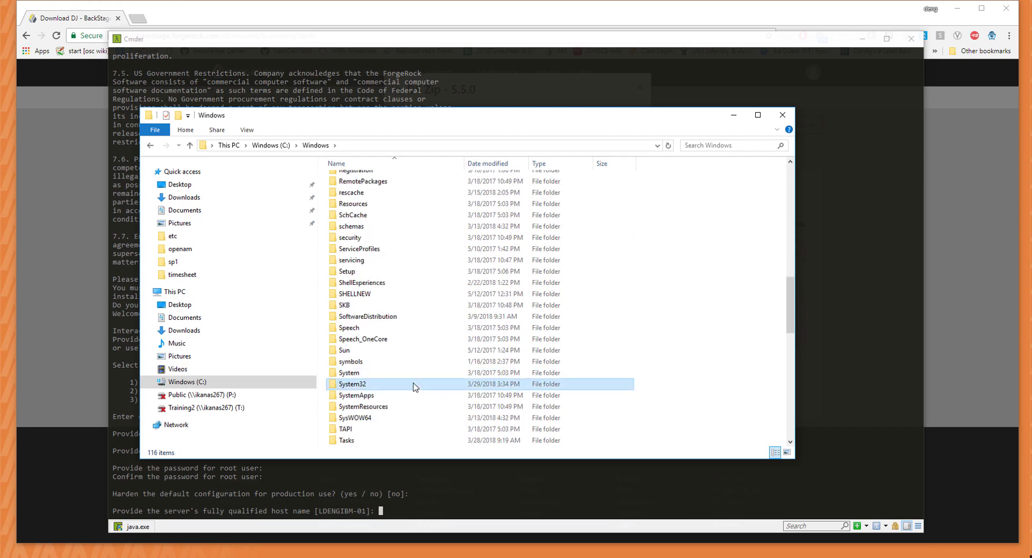
pyautogui.doubleClick(415, 384)
pyautogui.scroll(-7, 417, 348)
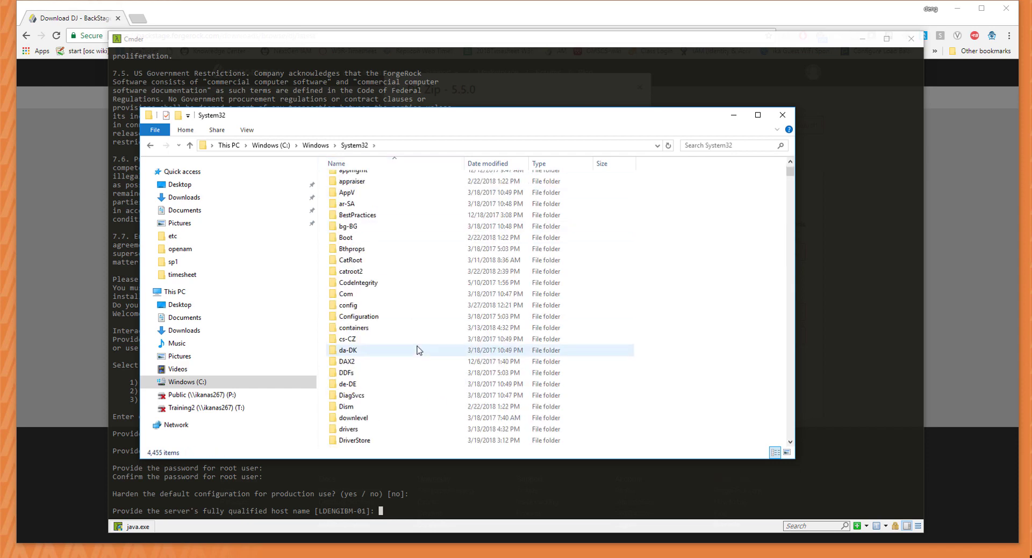
pyautogui.scroll(-1, 411, 331)
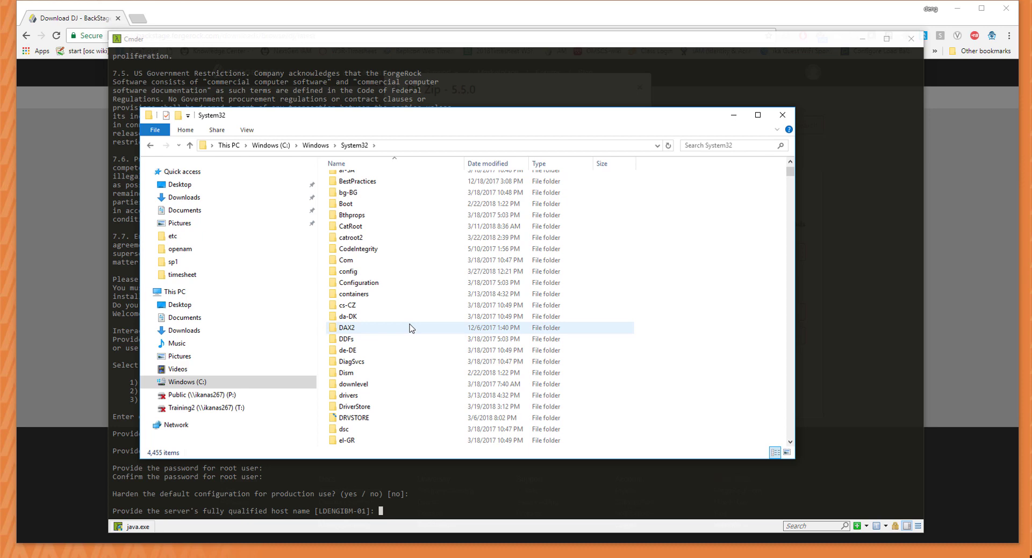
pyautogui.click(385, 395)
pyautogui.doubleClick(383, 395)
pyautogui.doubleClick(398, 190)
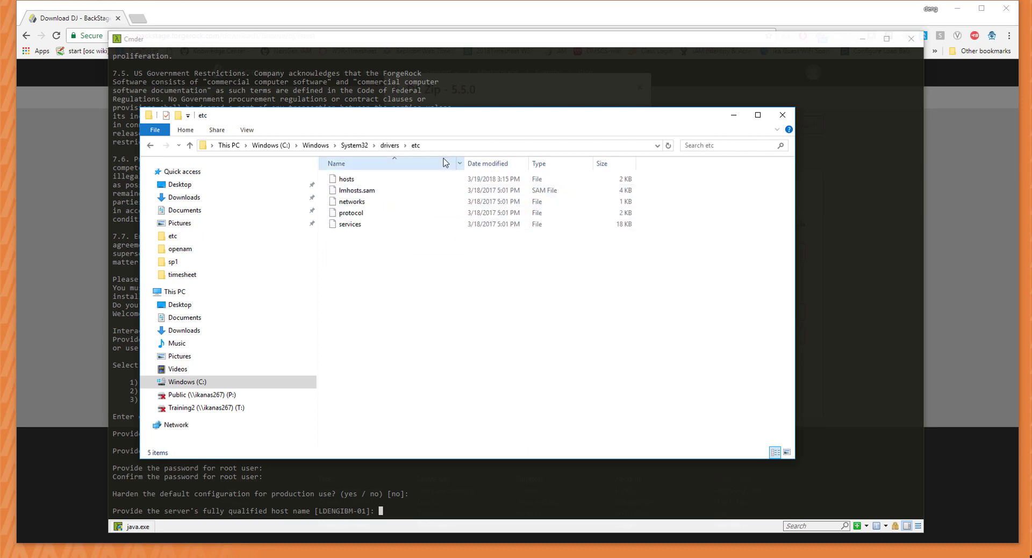
# Open the hosts file in Notepad.
pyautogui.rightClick(400, 180)
pyautogui.click(456, 184)
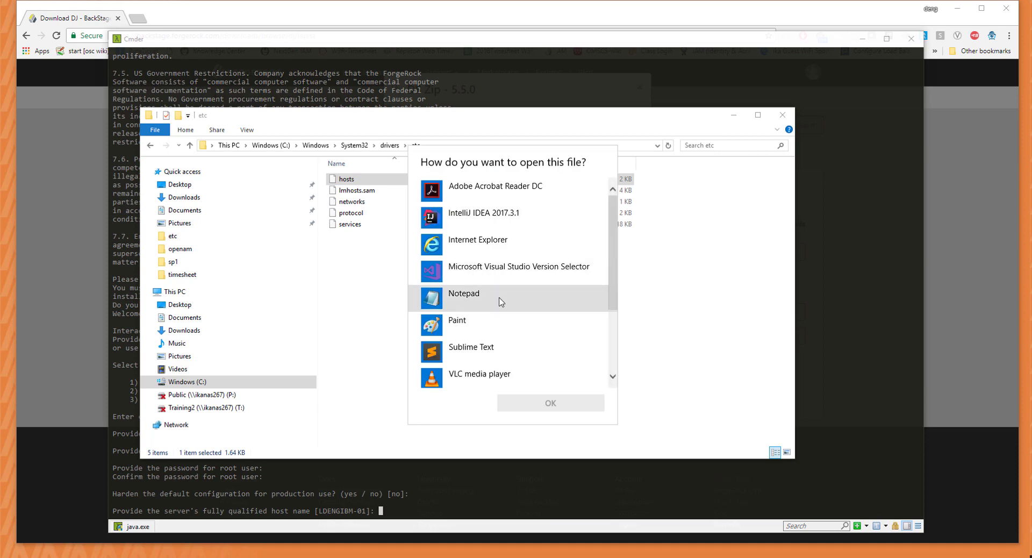
pyautogui.click(500, 298)
pyautogui.click(534, 403)
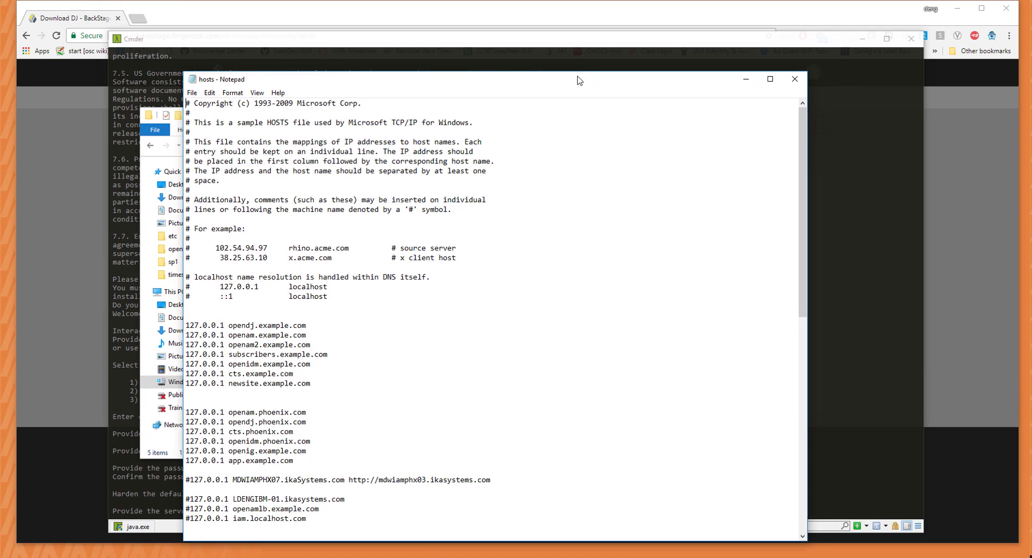
pyautogui.scroll(-4, 280, 409)
pyautogui.scroll(2, 369, 344)
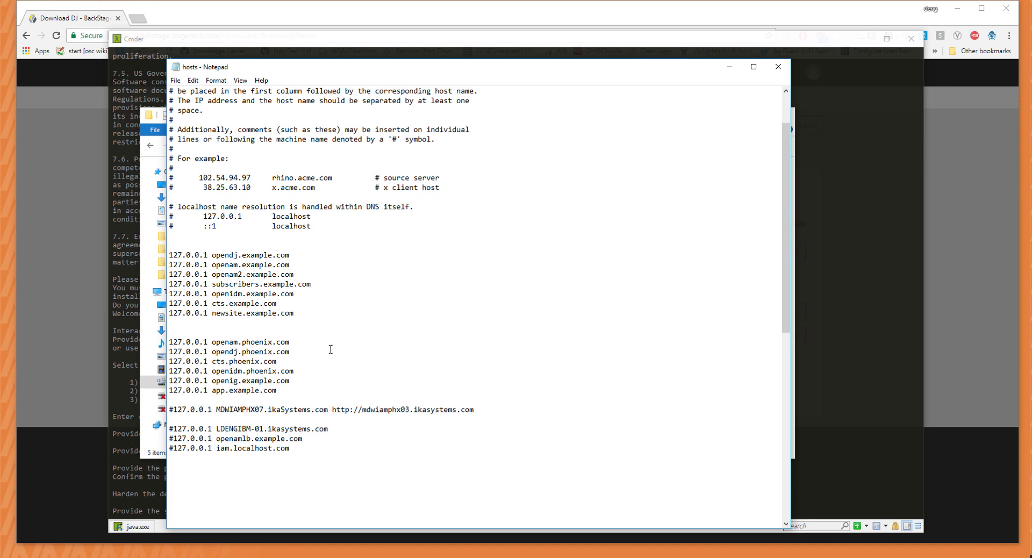
pyautogui.scroll(1, 329, 351)
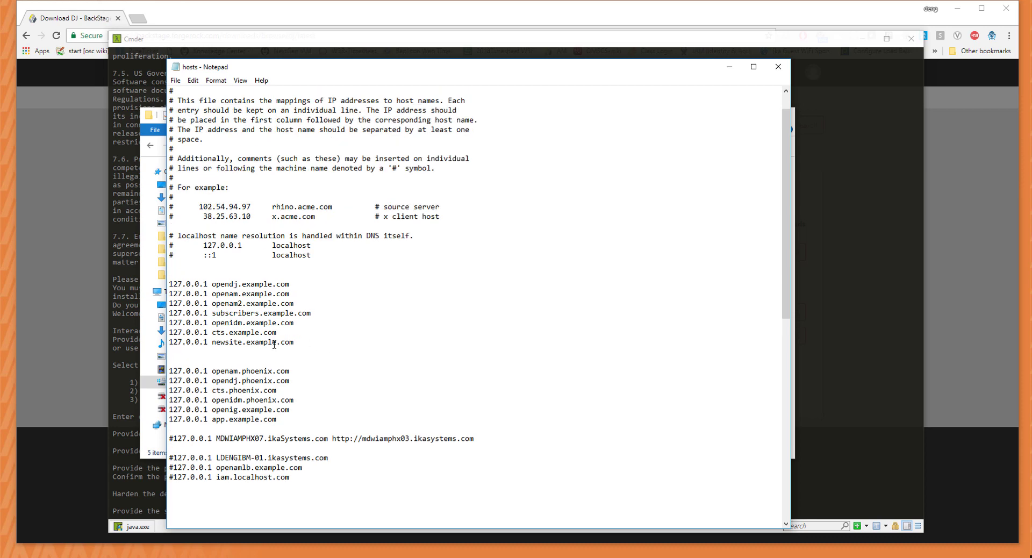
pyautogui.moveTo(306, 282); pyautogui.dragTo(212, 281)
pyautogui.click(205, 283)
pyautogui.moveTo(169, 283); pyautogui.dragTo(208, 283)
pyautogui.click(373, 286)
# Set host opendj.example.com, keep admin port 4444 and auto-start, enable Windows Service.
pyautogui.click(865, 302)
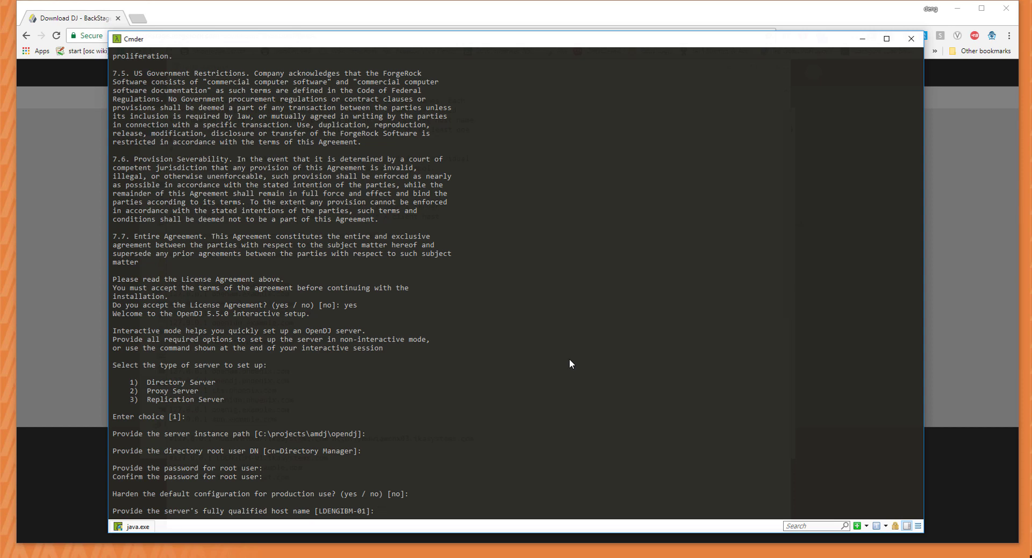
pyautogui.write('opendj.example.com')
pyautogui.press('Return')
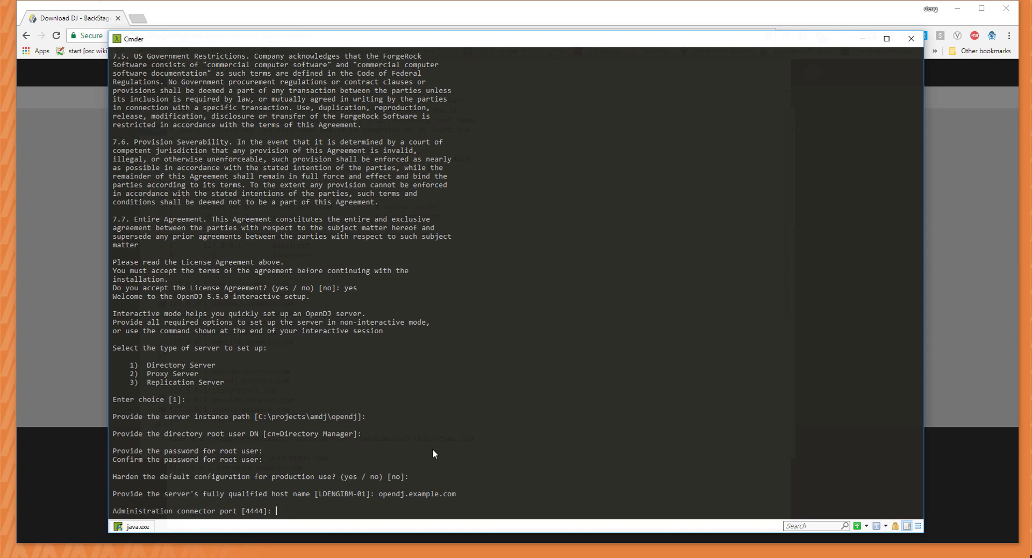
pyautogui.press('Return')
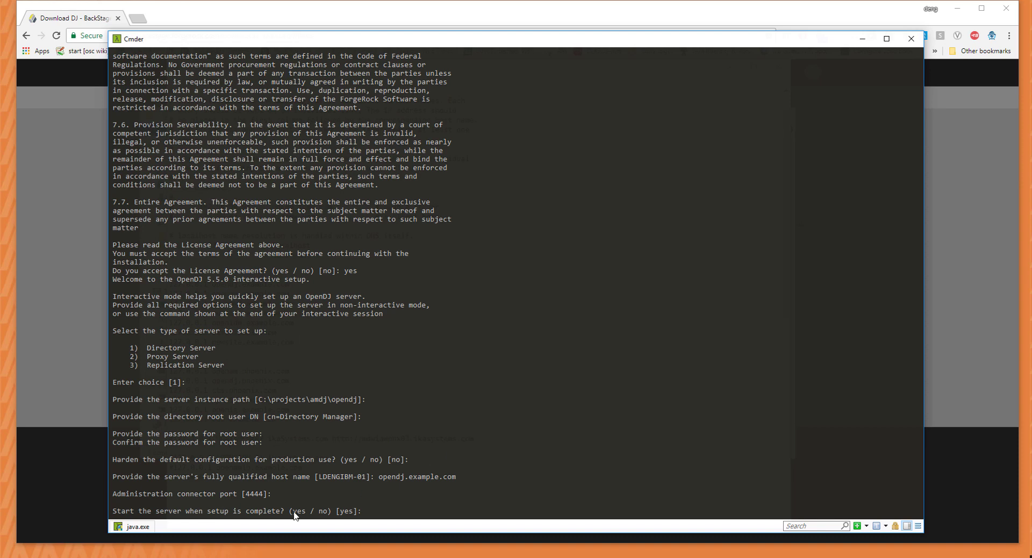
pyautogui.press('Return')
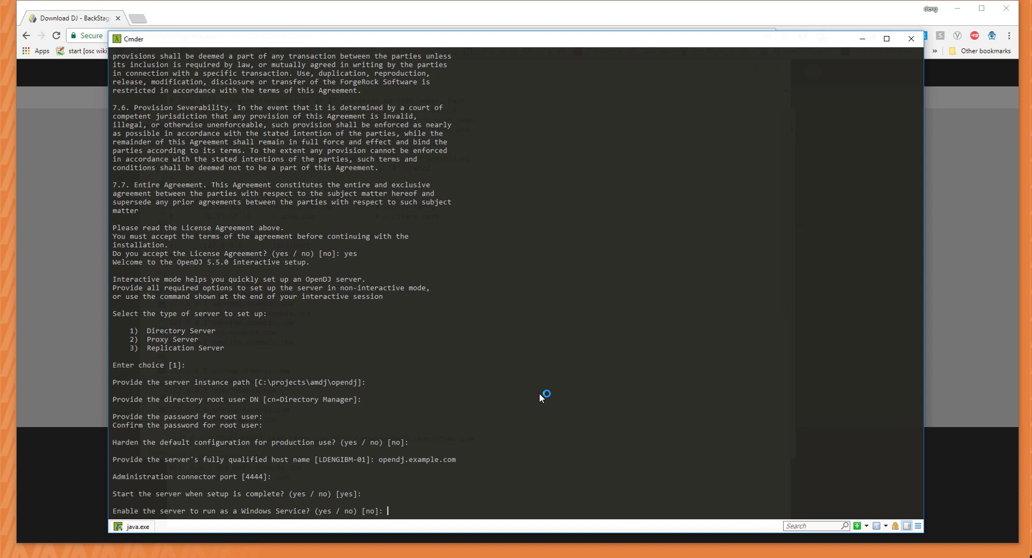
pyautogui.write('yes')
pyautogui.press('Return')
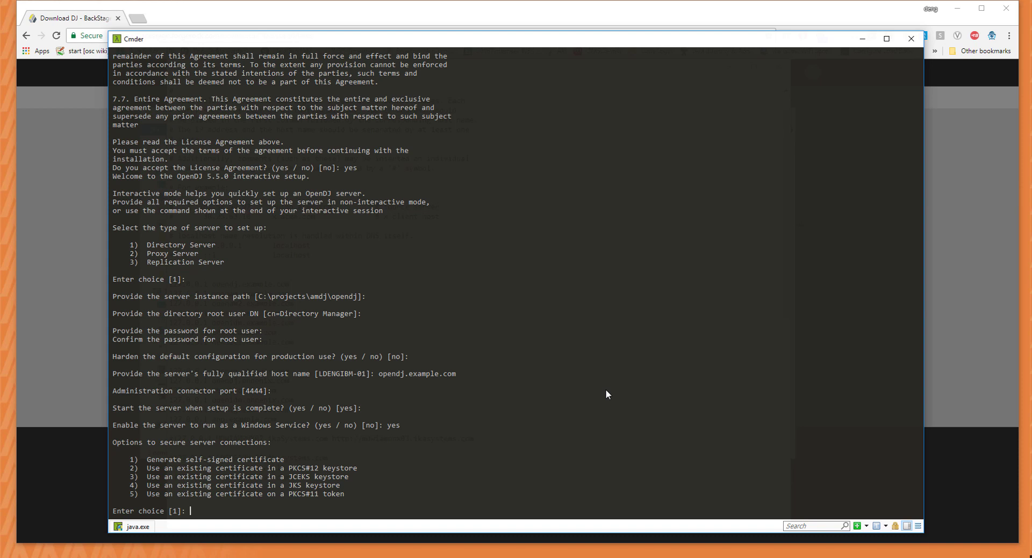
# Choose a self-signed certificate and keep LDAP on port 389 with StartTLS.
pyautogui.press('Return')
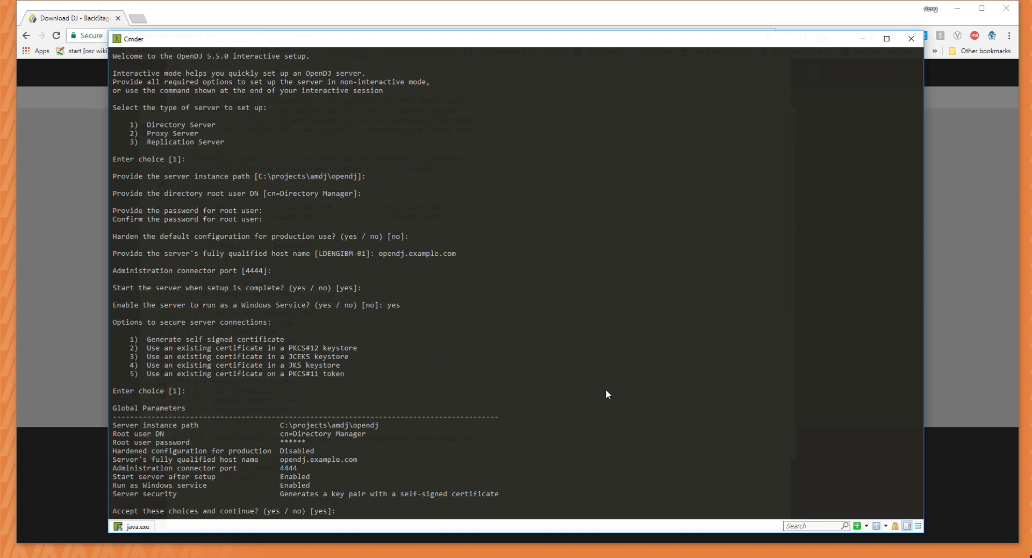
pyautogui.press('Return')
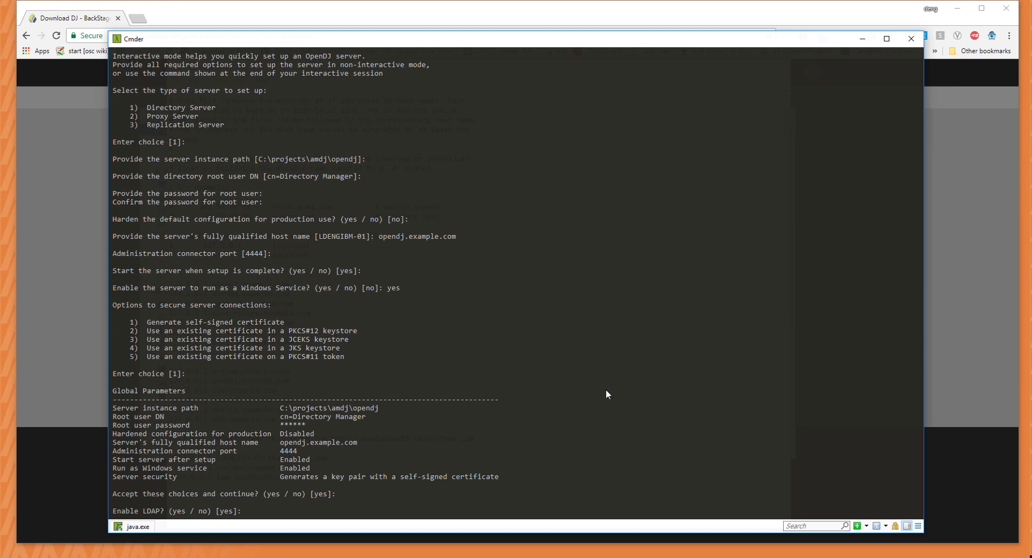
pyautogui.press('Return')
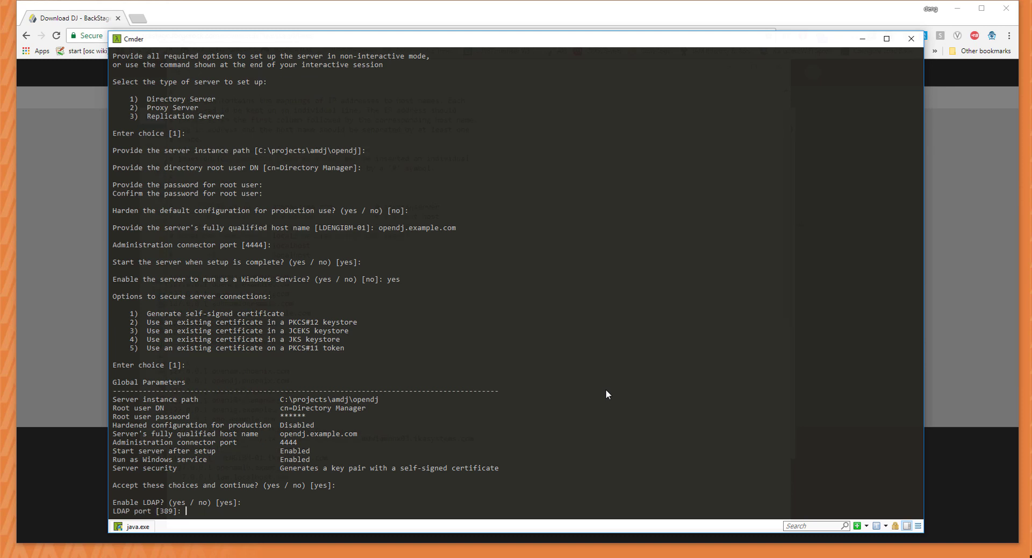
pyautogui.press('Return')
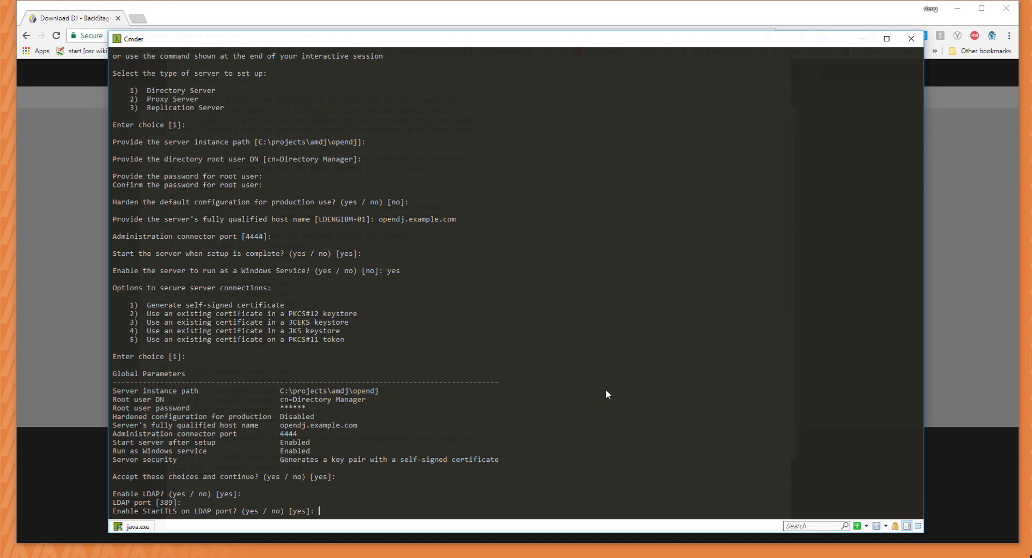
pyautogui.press('Return')
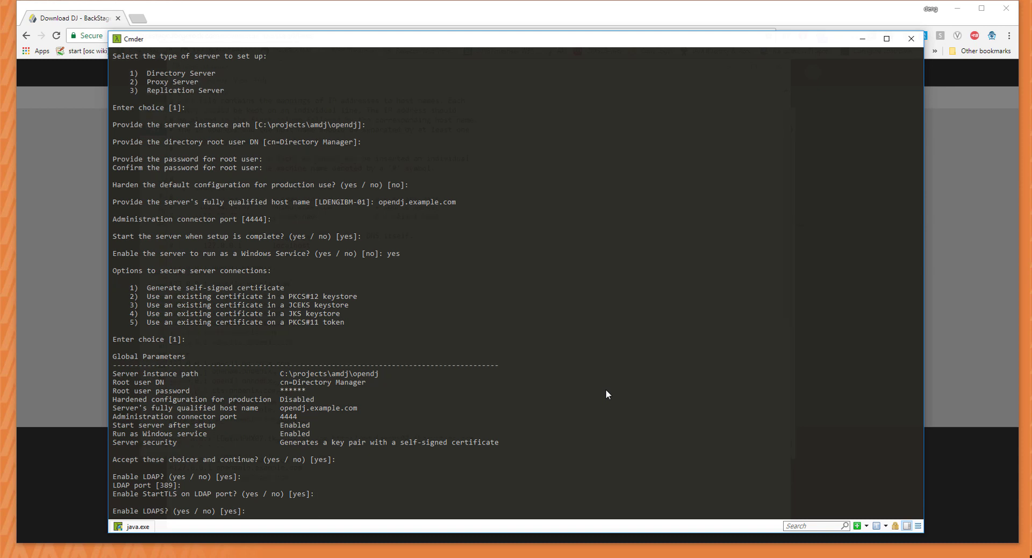
# Keep LDAPS on 636, HTTP disabled, HTTPS on 8443, and accept connection settings.
pyautogui.press('Return')
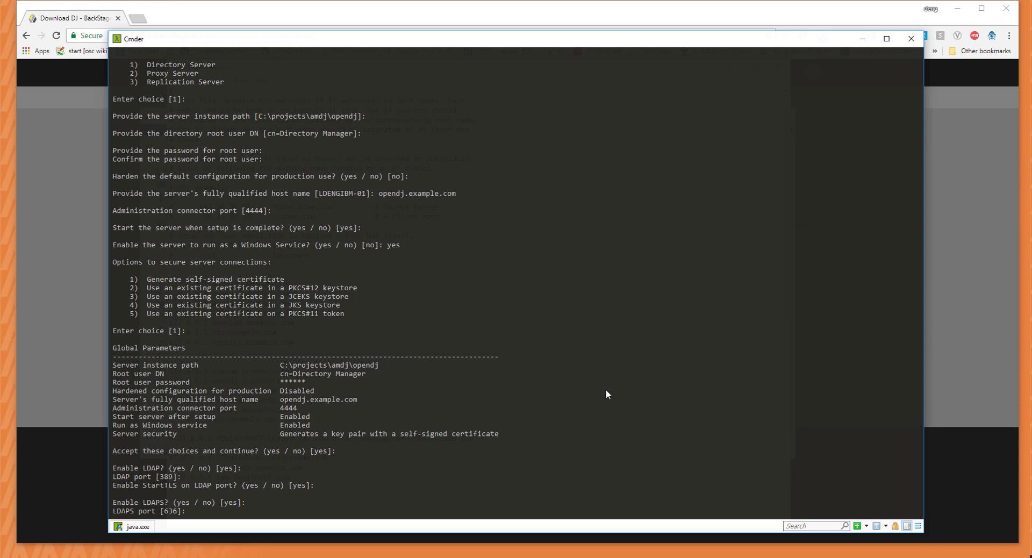
pyautogui.press('Return')
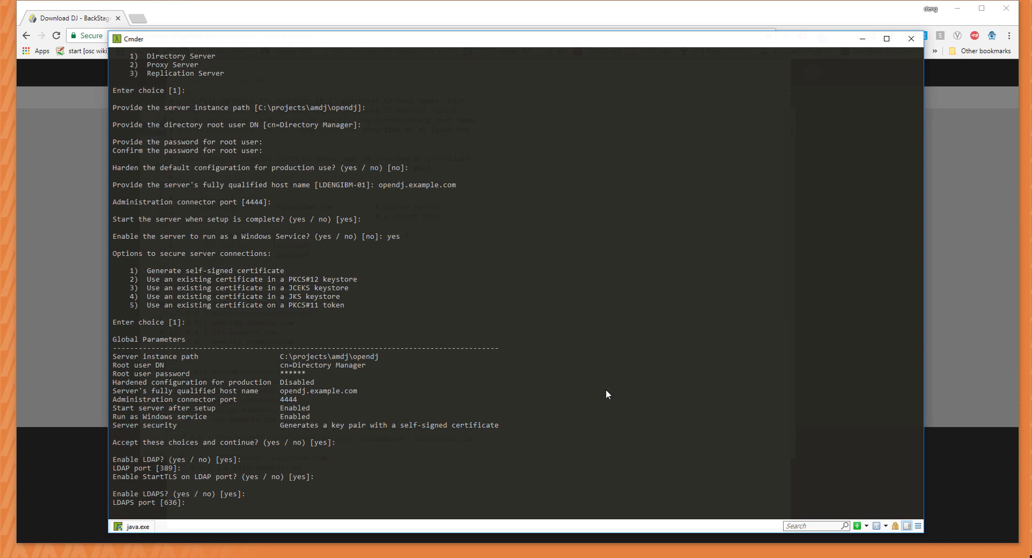
pyautogui.press('Return')
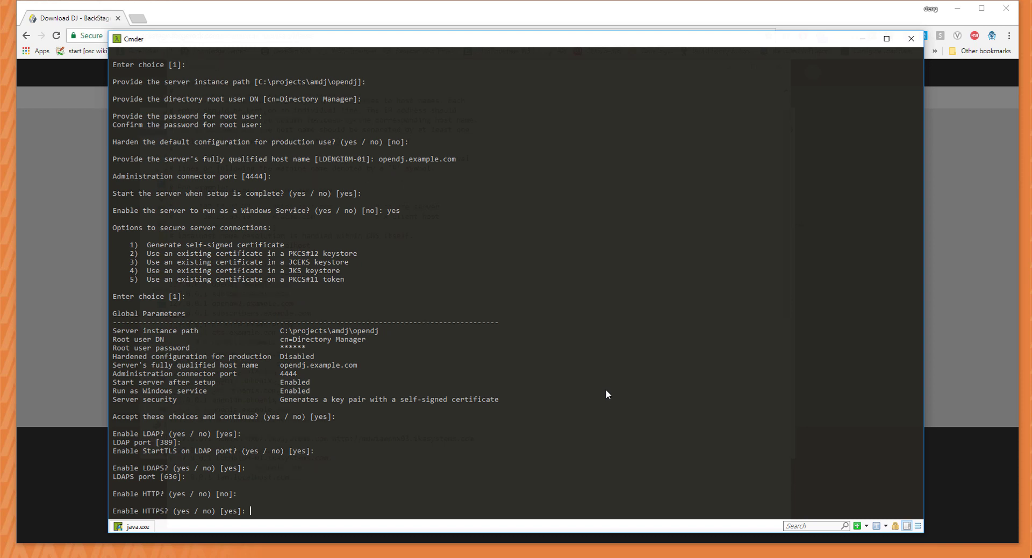
pyautogui.press('Return')
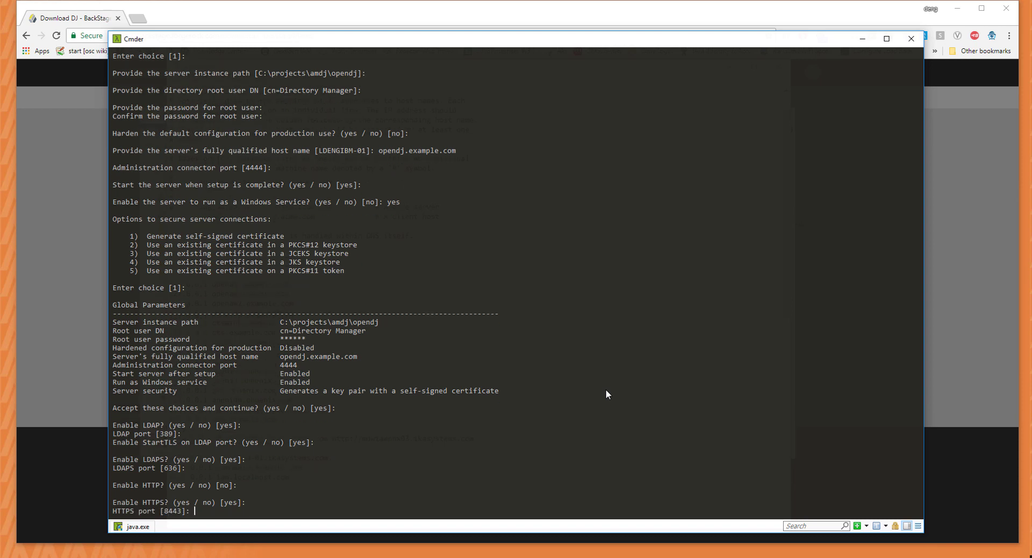
pyautogui.press('Return')
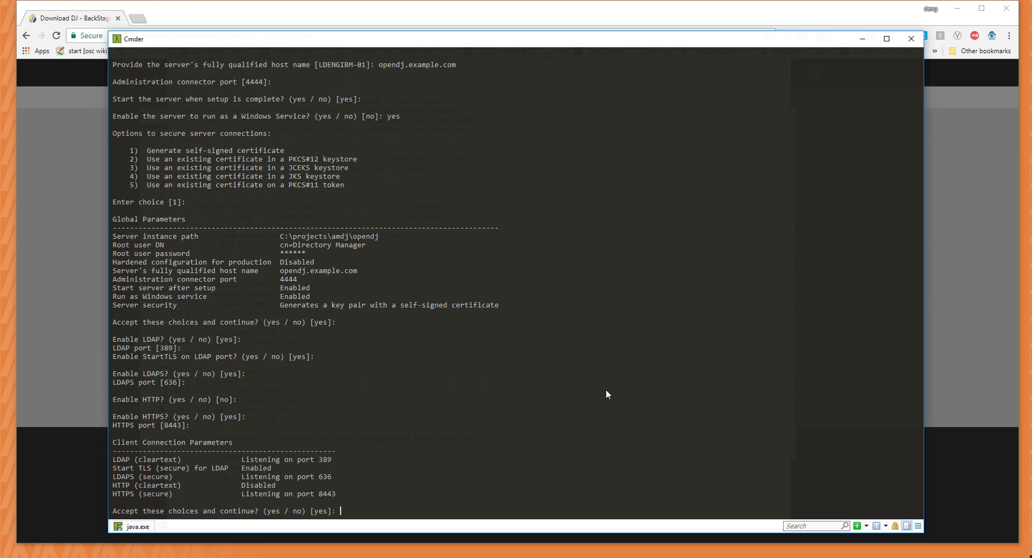
pyautogui.press('Return')
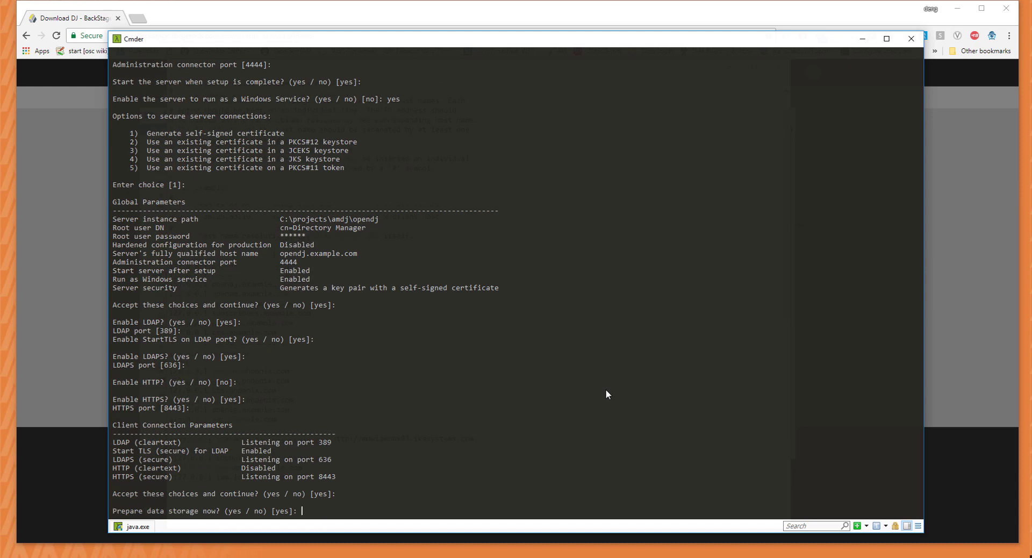
# Import 100 generated sample entries under dc=example,dc=com and run the setup.
pyautogui.press('Return')
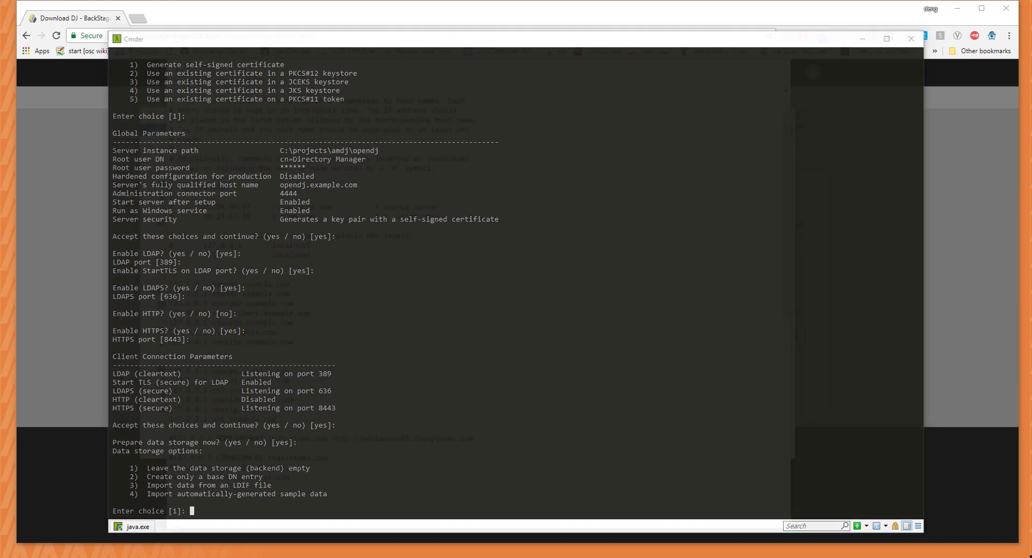
pyautogui.write('4')
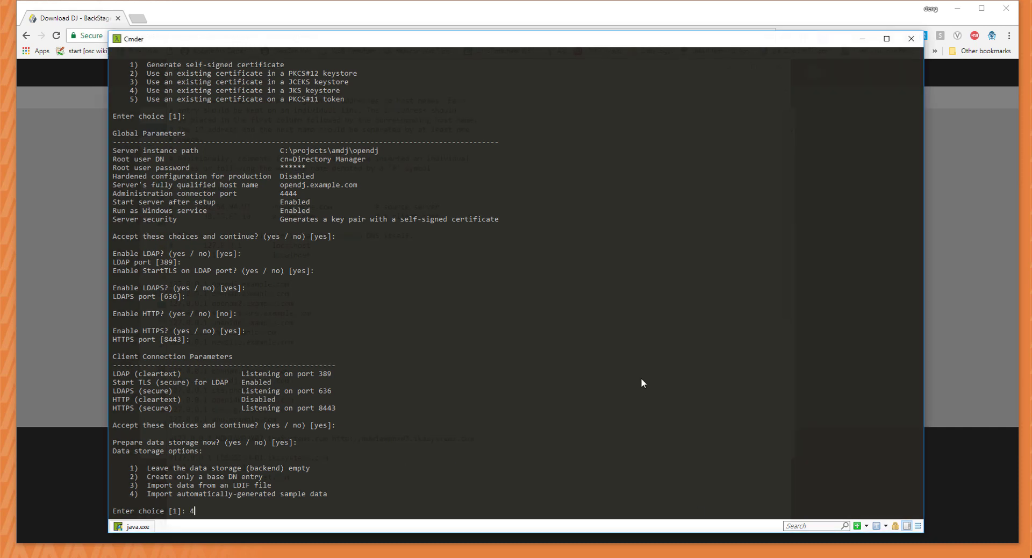
pyautogui.press('Return')
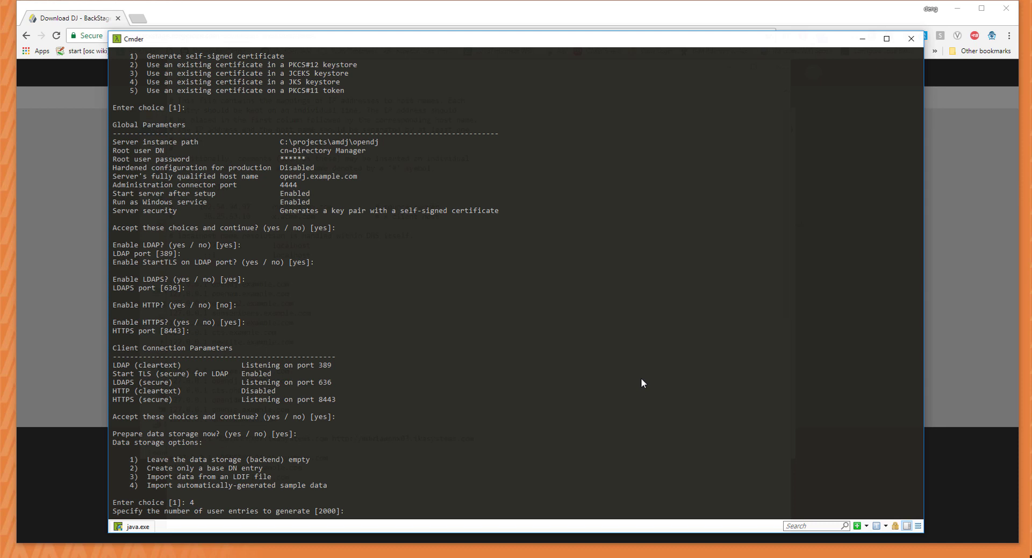
pyautogui.write('100')
pyautogui.press('Return')
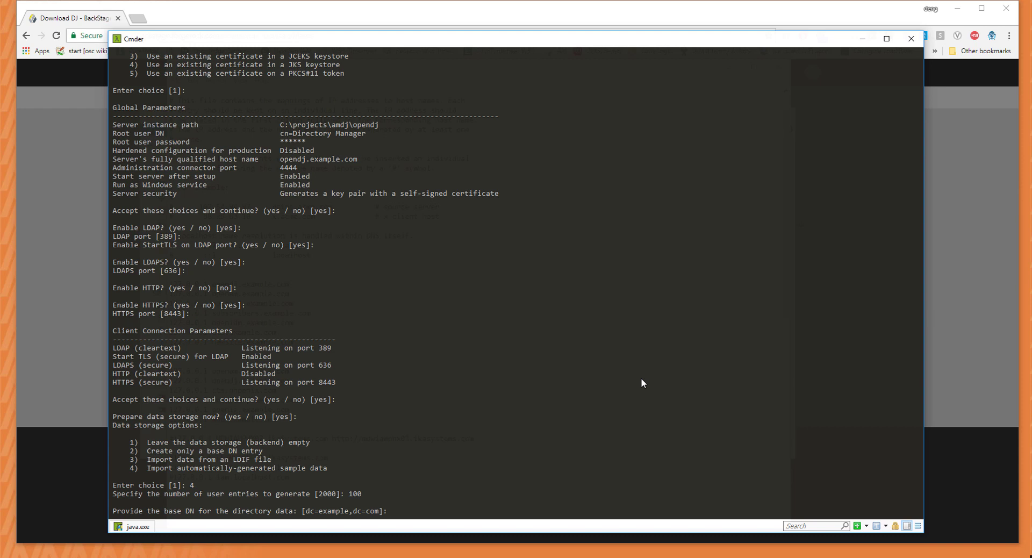
pyautogui.press('Return')
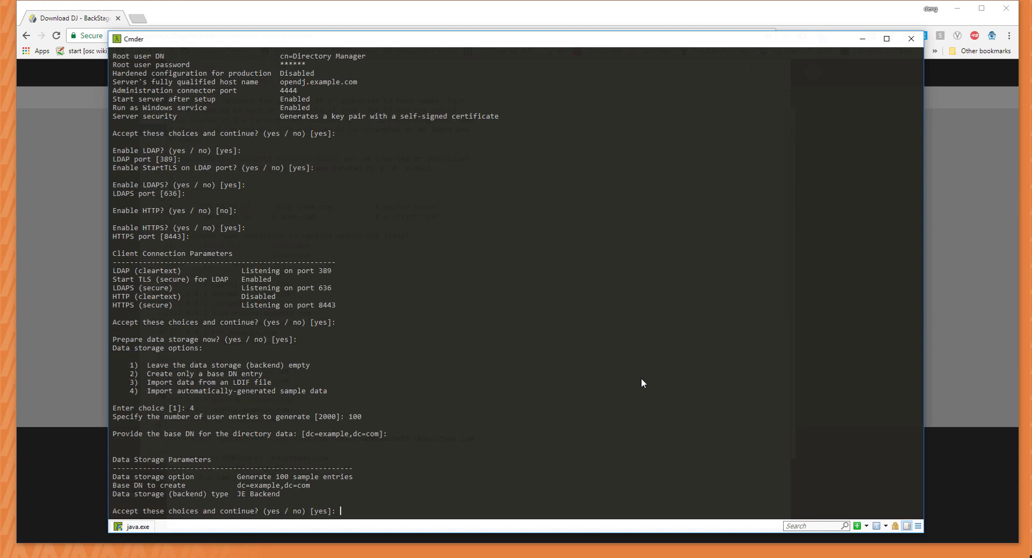
pyautogui.press('Return')
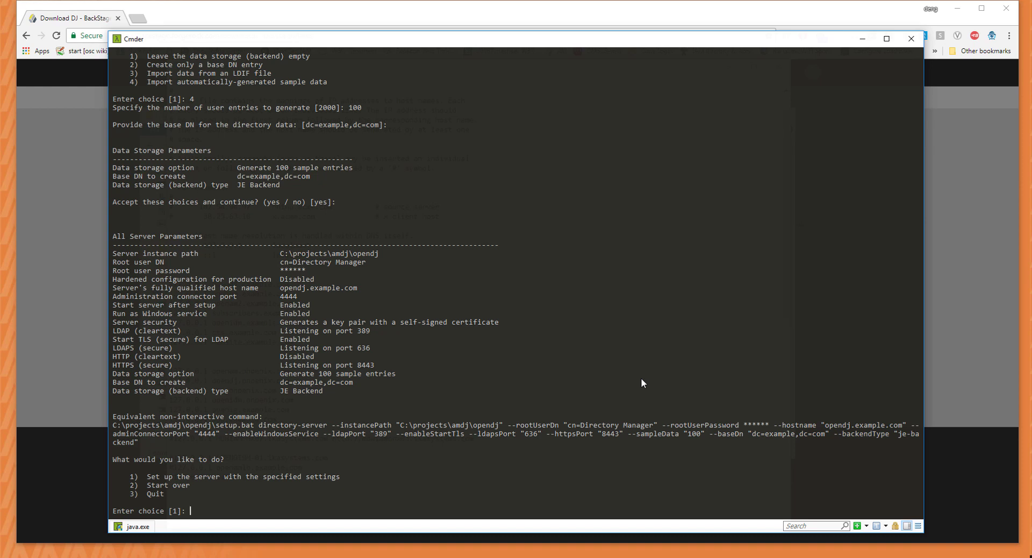
pyautogui.press('Return')
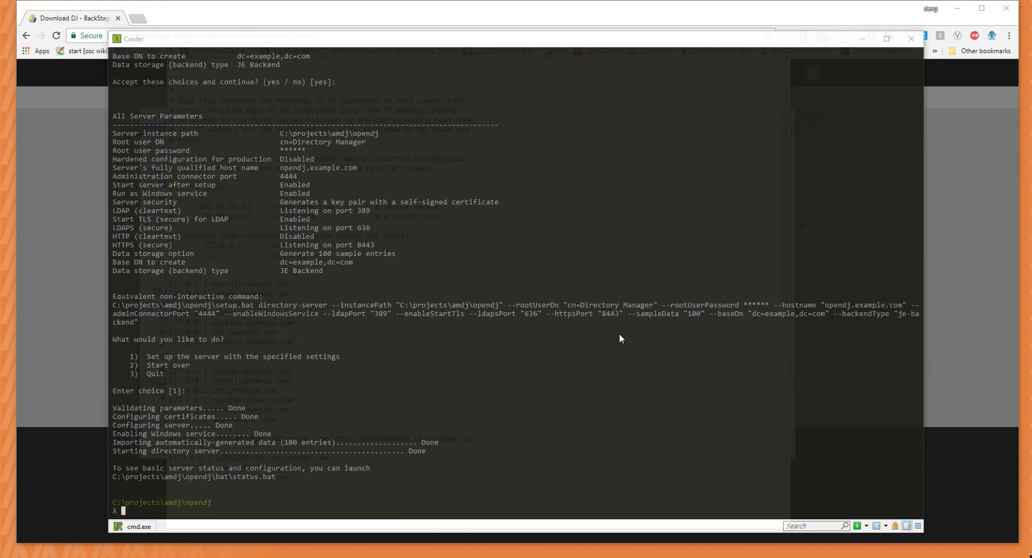
# Wait for setup to finish importing data and starting the server, then focus Cmder.
pyautogui.click(629, 407)
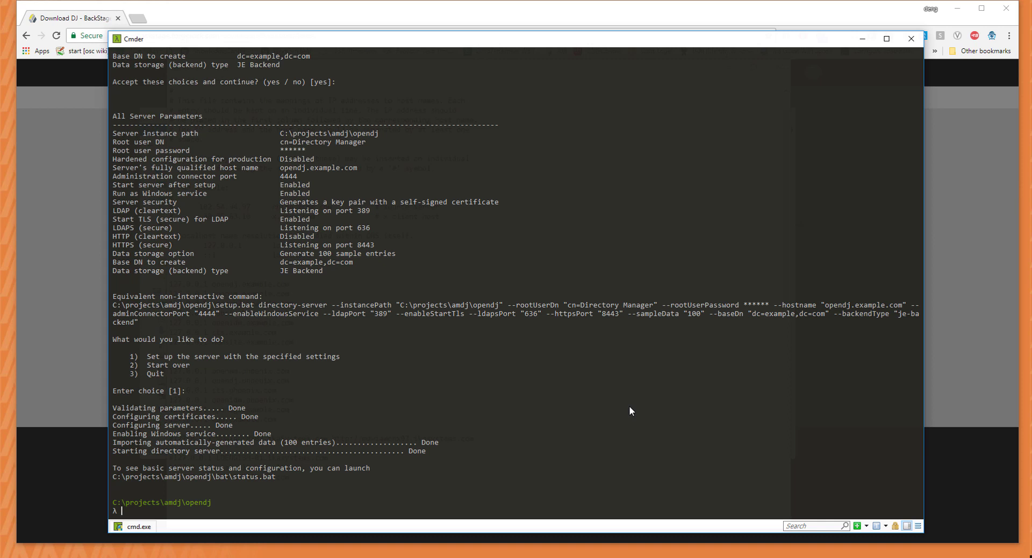
# List the opendj folder, move into bat, and run status.bat.
pyautogui.write('ls')
pyautogui.press('Return')
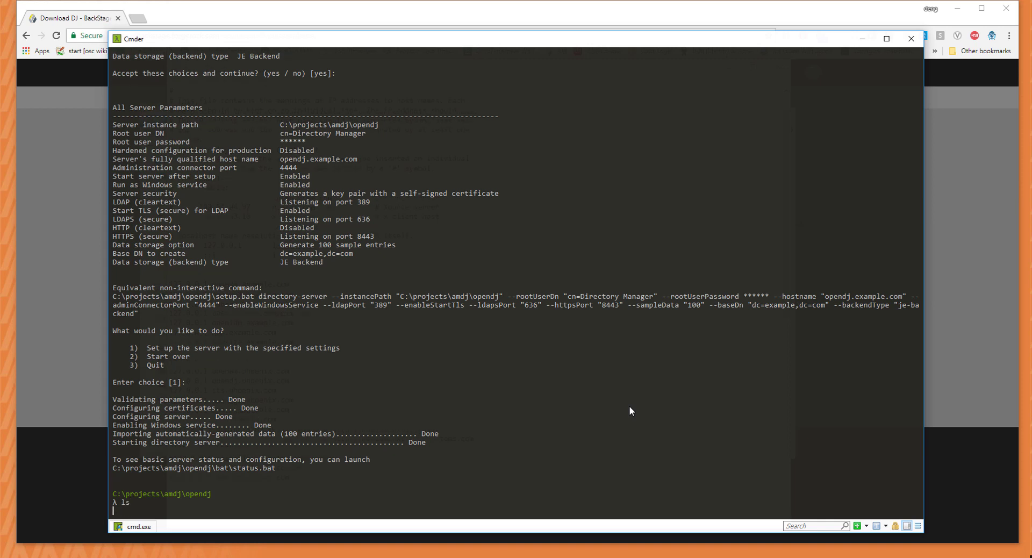
pyautogui.write('cd bat')
pyautogui.press('Return')
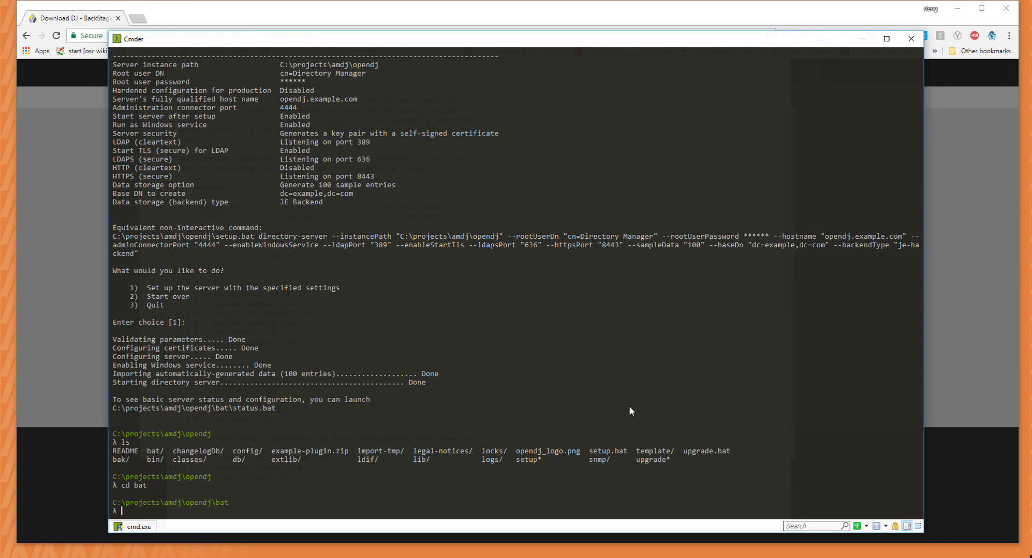
pyautogui.write('status.bat')
pyautogui.press('Return')
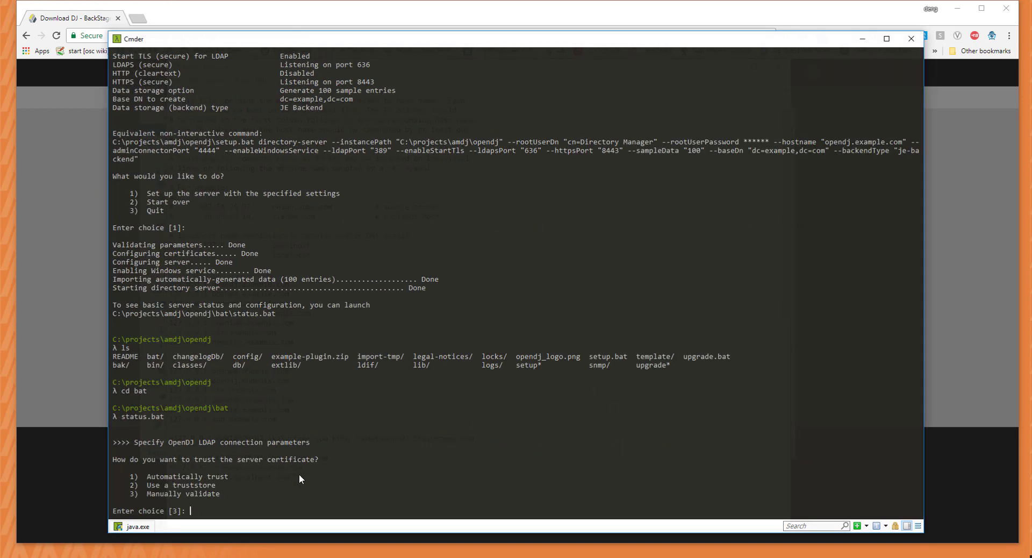
# Trust the certificate automatically (1) and authenticate as cn=Directory Manager with the root password.
pyautogui.write('1')
pyautogui.press('Return')
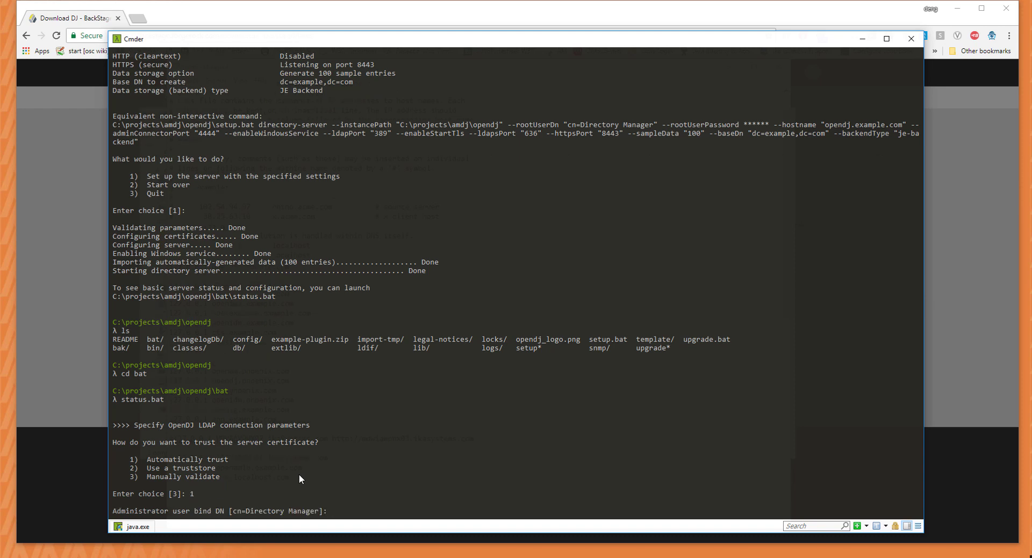
pyautogui.press('Return')
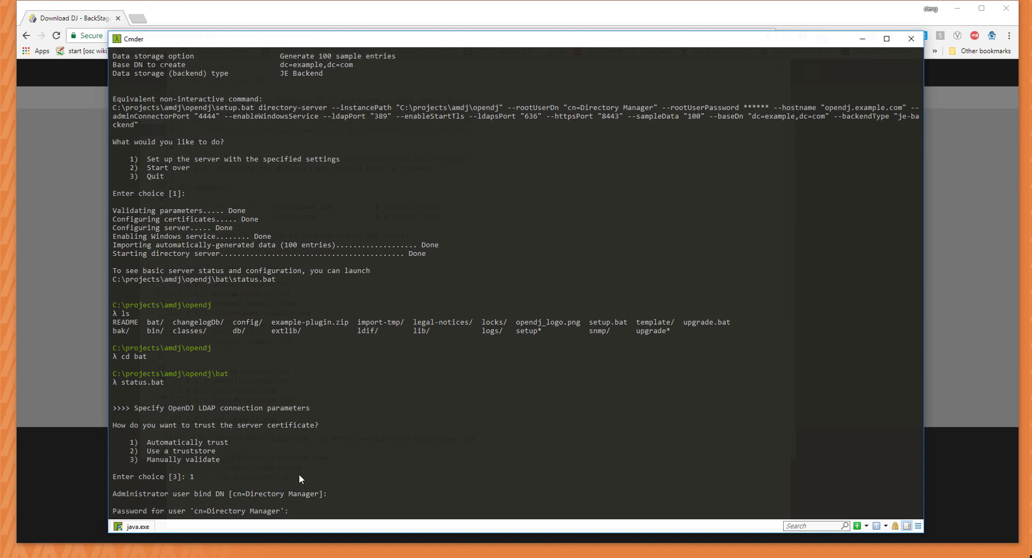
pyautogui.press('Return')
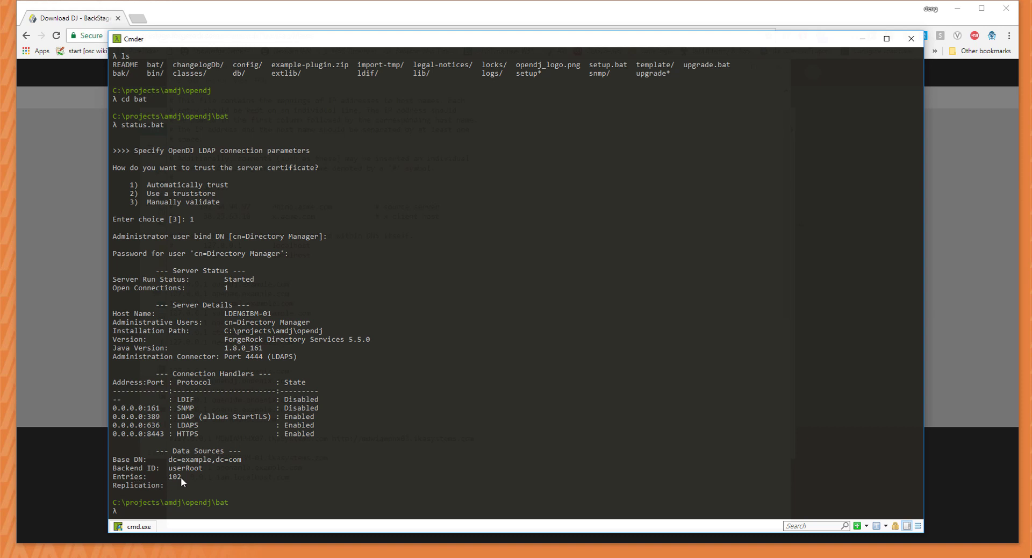
pyautogui.hotkey('alt', 'Tab')
# Launch control-panel.bat from the Cmder console.
pyautogui.click(286, 491)
pyautogui.write('control-panel.bat')
pyautogui.press('Return')
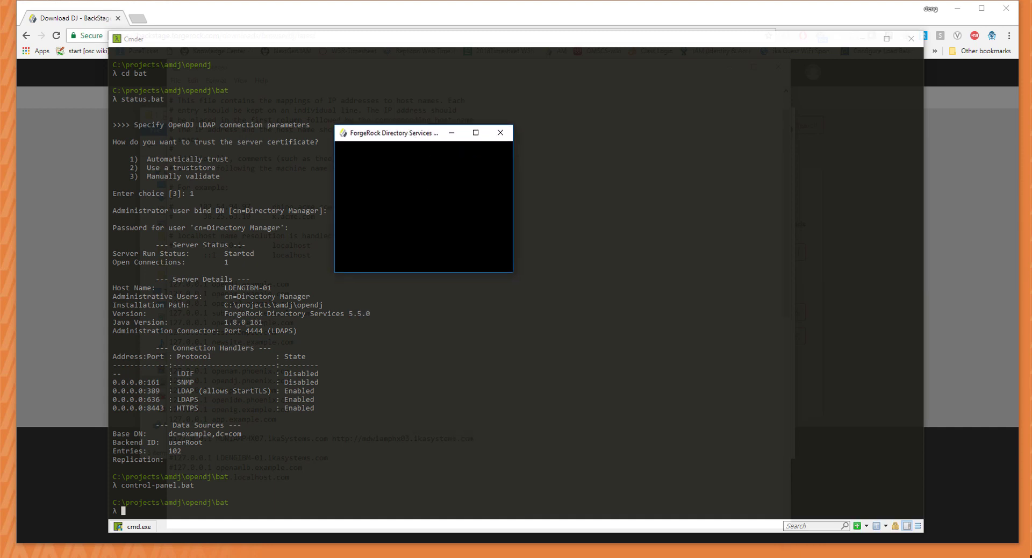
# Shrink and drag the blank Control Panel window aside, then back toward centre.
pyautogui.moveTo(537, 163); pyautogui.dragTo(465, 164)
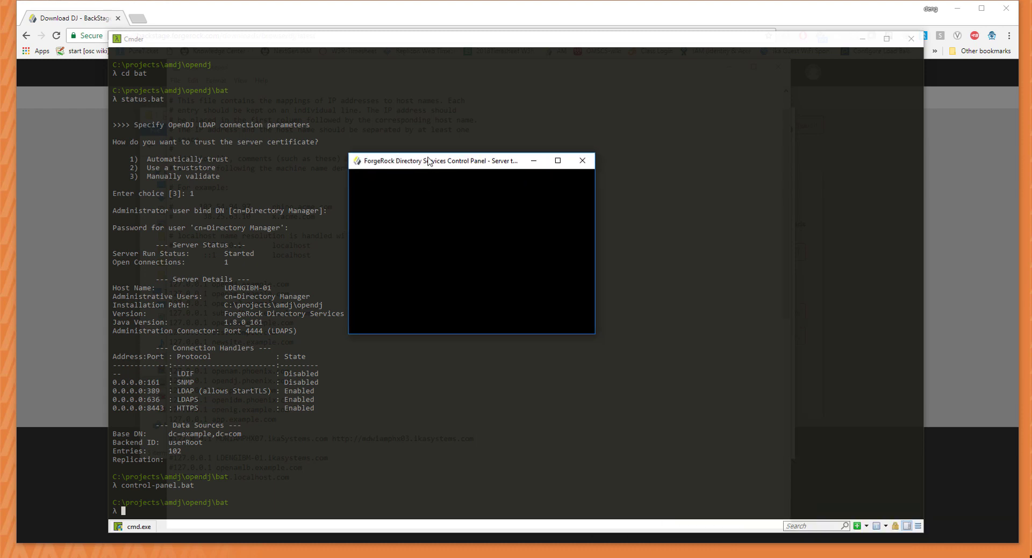
pyautogui.moveTo(430, 156); pyautogui.dragTo(549, 145)
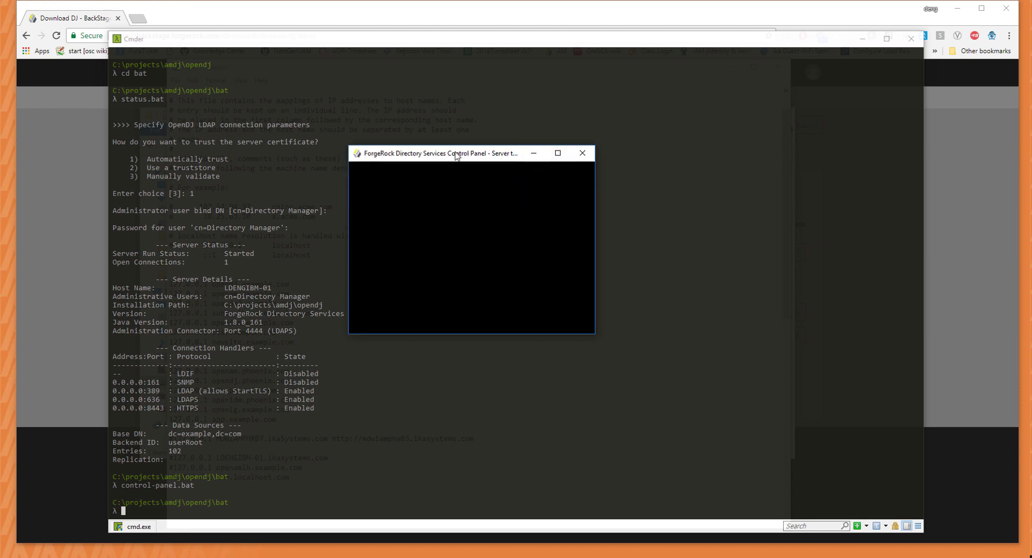
pyautogui.moveTo(457, 155); pyautogui.dragTo(908, 557)
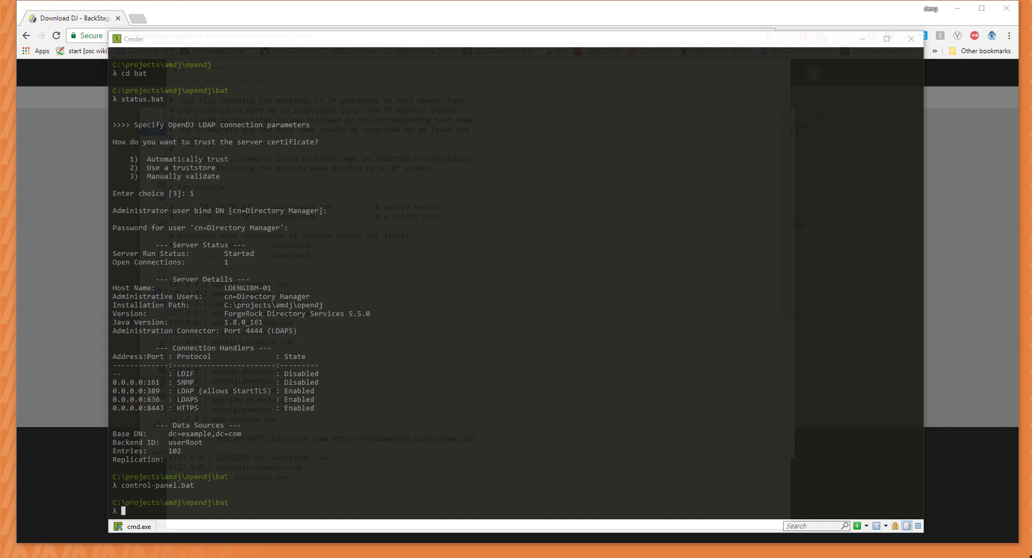
pyautogui.moveTo(908, 556)
pyautogui.mouseDown()
pyautogui.moveTo(591, 216)
pyautogui.moveTo(502, 185)
pyautogui.moveTo(770, 405)
pyautogui.moveTo(913, 557)
pyautogui.mouseUp()
# Relaunch control-panel.bat and log in to the local server with the Directory Manager password.
pyautogui.press('Up')
pyautogui.press('Return')
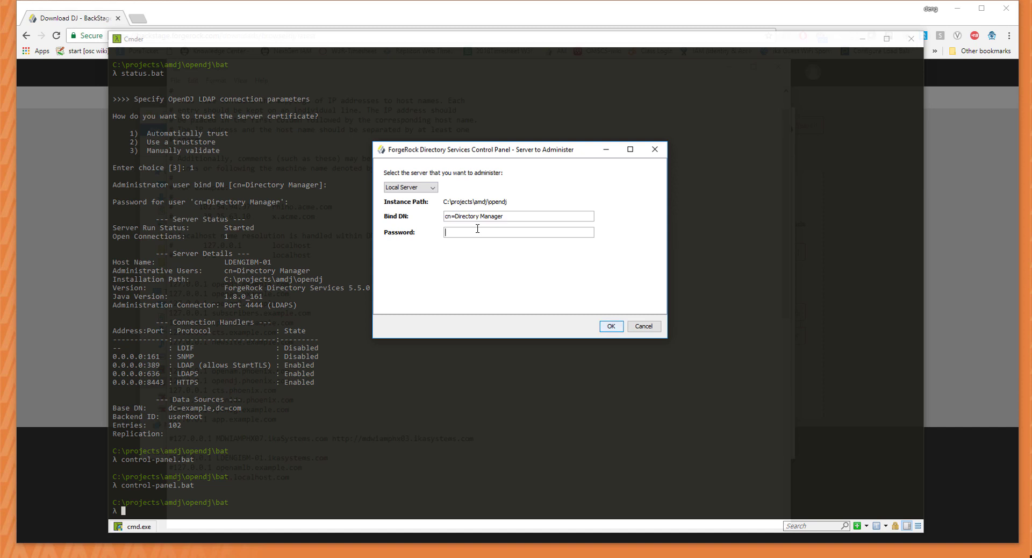
pyautogui.write('•••••••••')
pyautogui.click(607, 328)
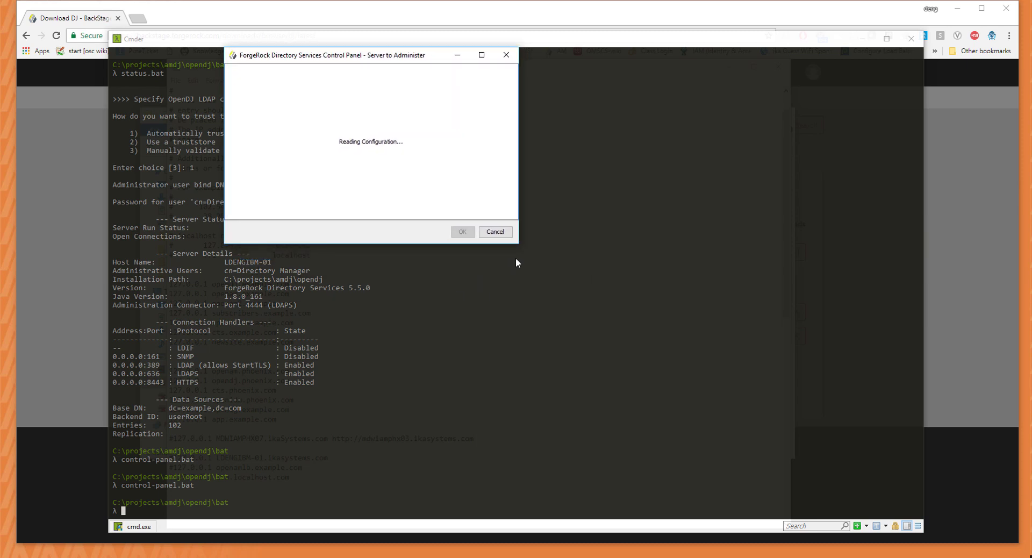
pyautogui.moveTo(521, 245); pyautogui.dragTo(813, 476)
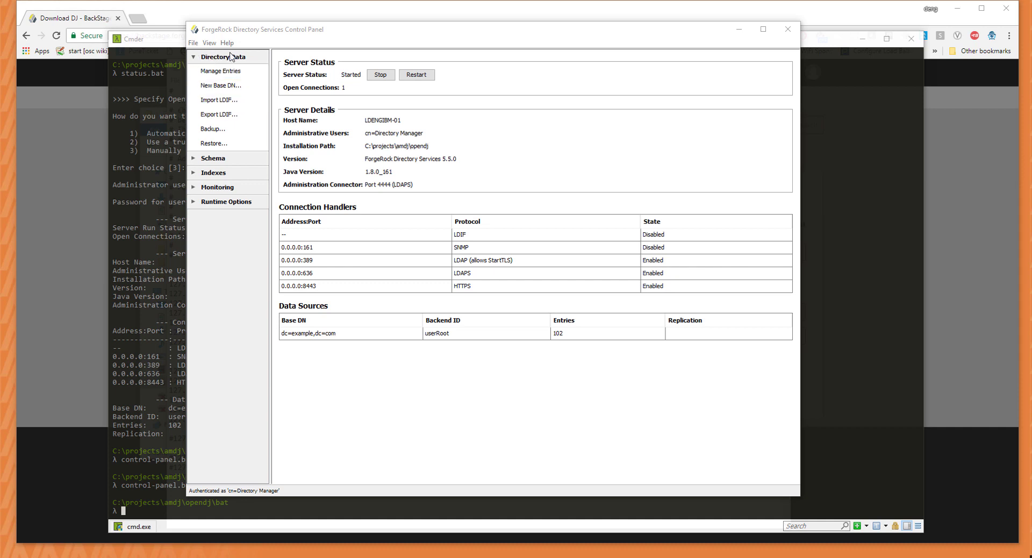
# Expand the Schema, Indexes and Monitoring sections, then open Directory Data > Manage Entries.
pyautogui.click(238, 159)
pyautogui.click(215, 188)
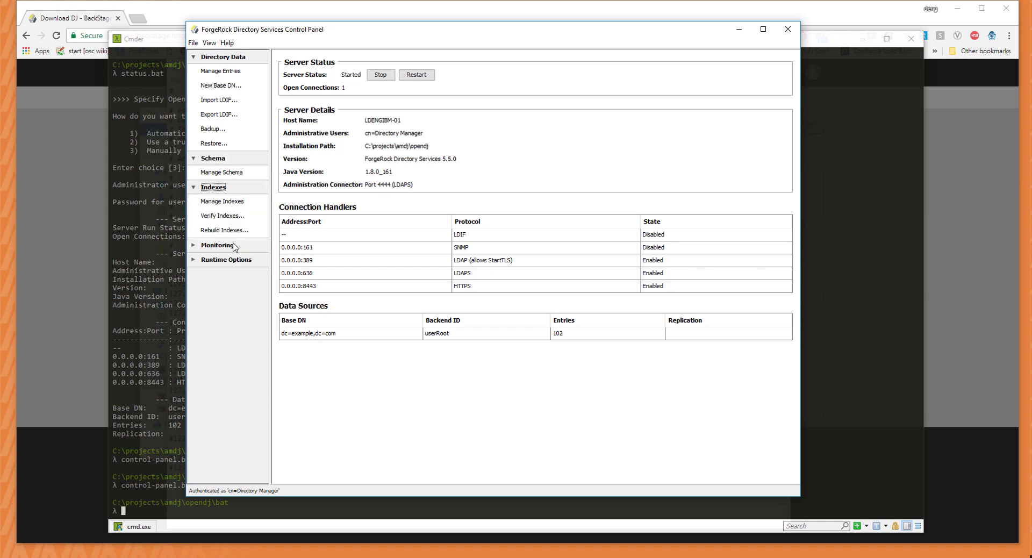
pyautogui.click(231, 246)
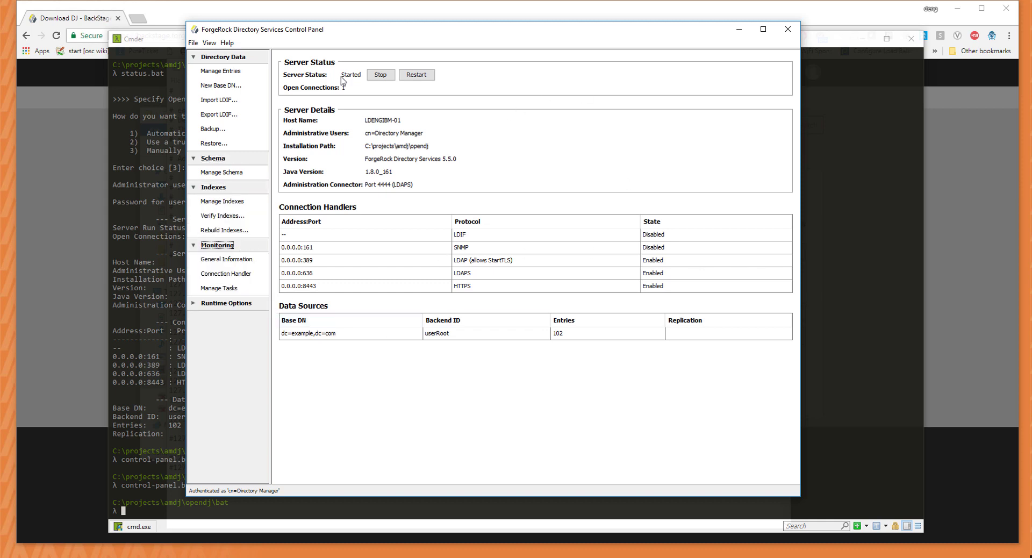
pyautogui.click(221, 70)
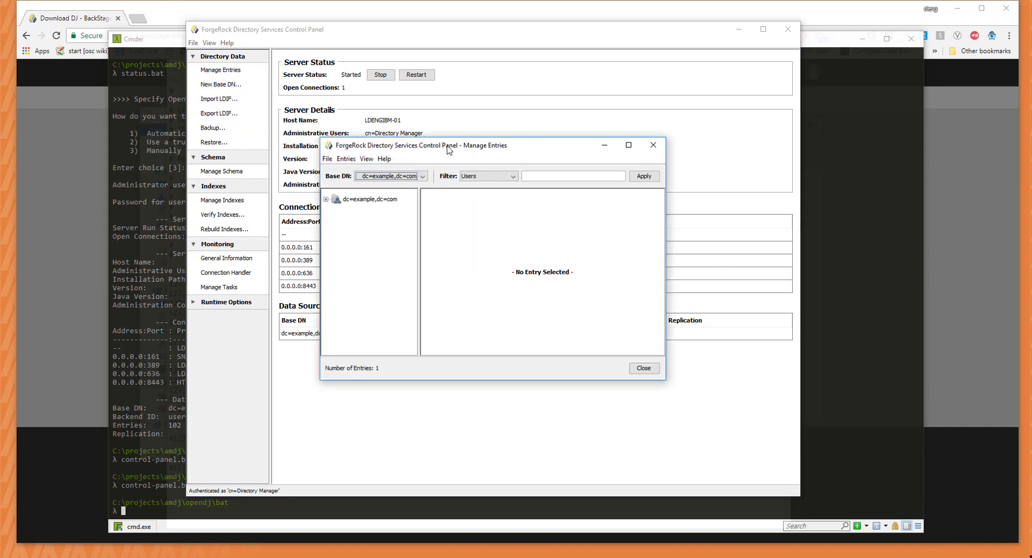
# Enlarge Manage Entries, expand dc=example,dc=com > People, and select the first sample user.
pyautogui.moveTo(447, 146); pyautogui.dragTo(413, 97)
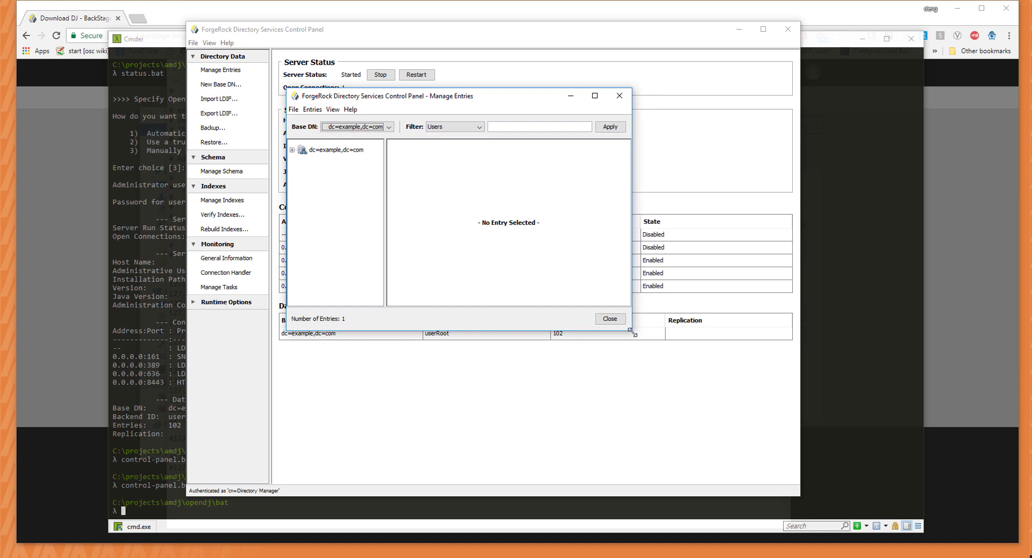
pyautogui.moveTo(632, 331); pyautogui.dragTo(773, 464)
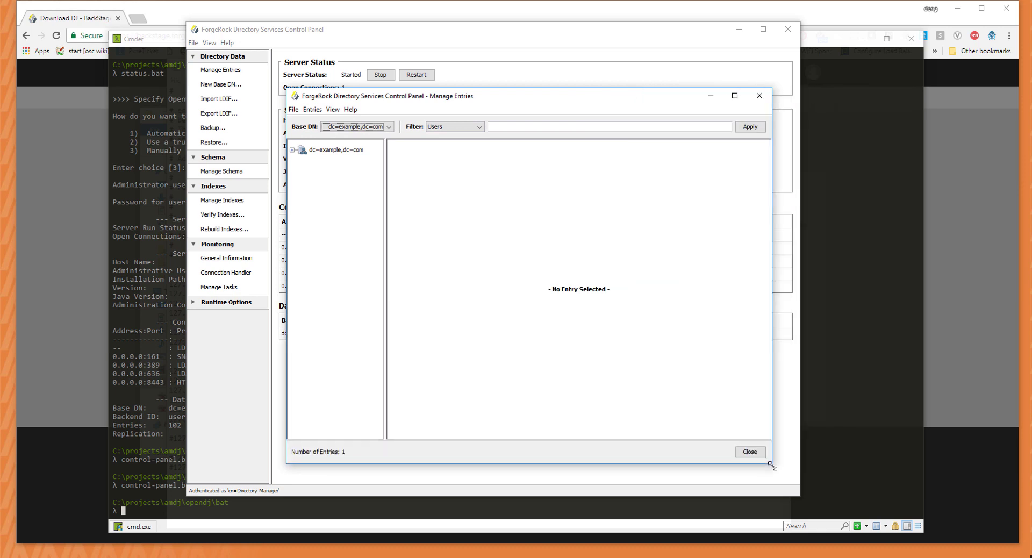
pyautogui.click(292, 150)
pyautogui.click(302, 161)
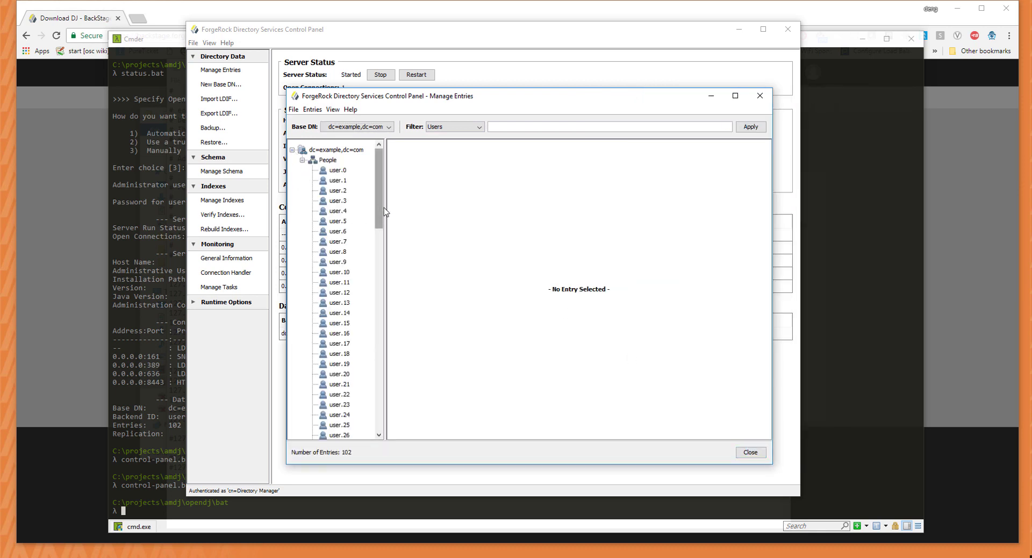
pyautogui.click(339, 171)
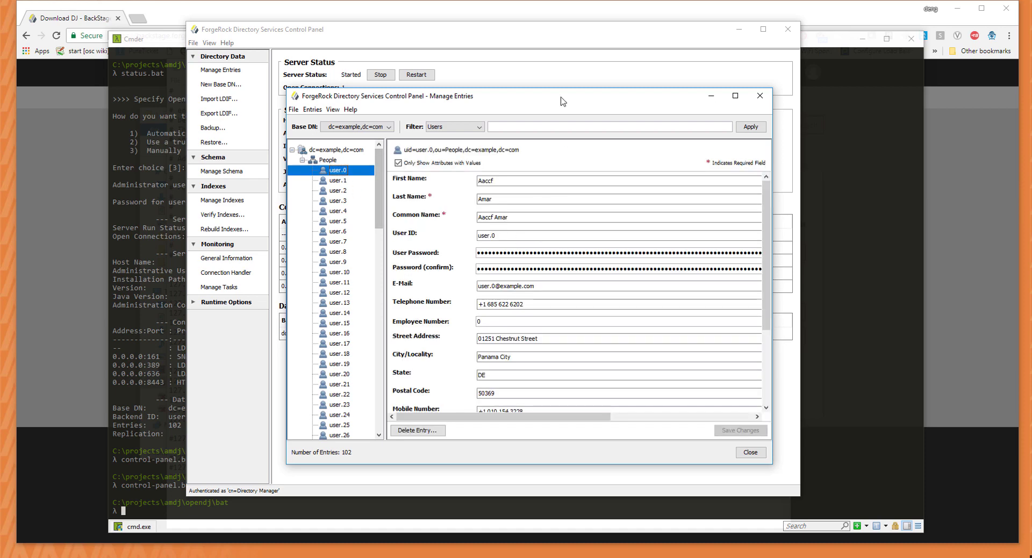
pyautogui.moveTo(562, 97); pyautogui.dragTo(461, 55)
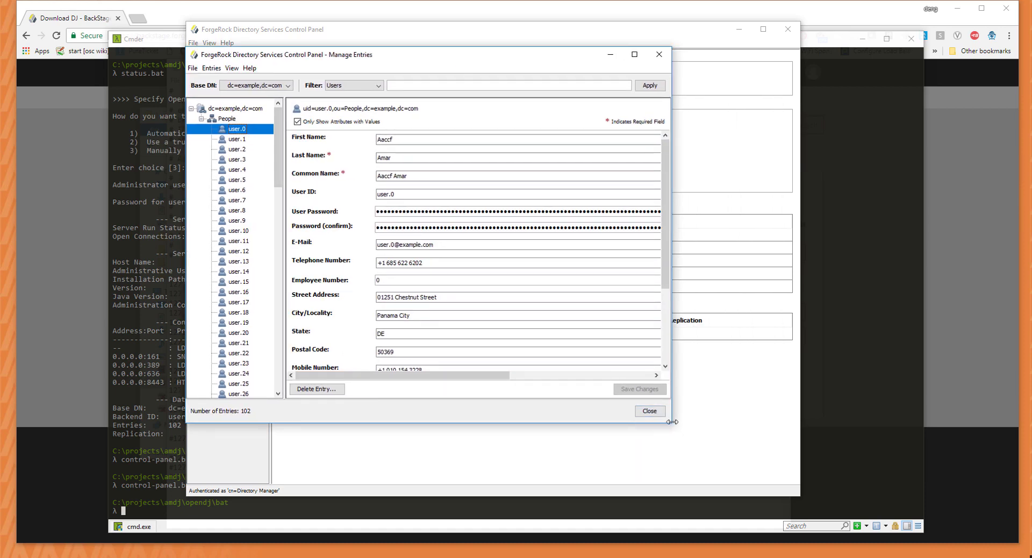
pyautogui.moveTo(671, 426); pyautogui.dragTo(961, 541)
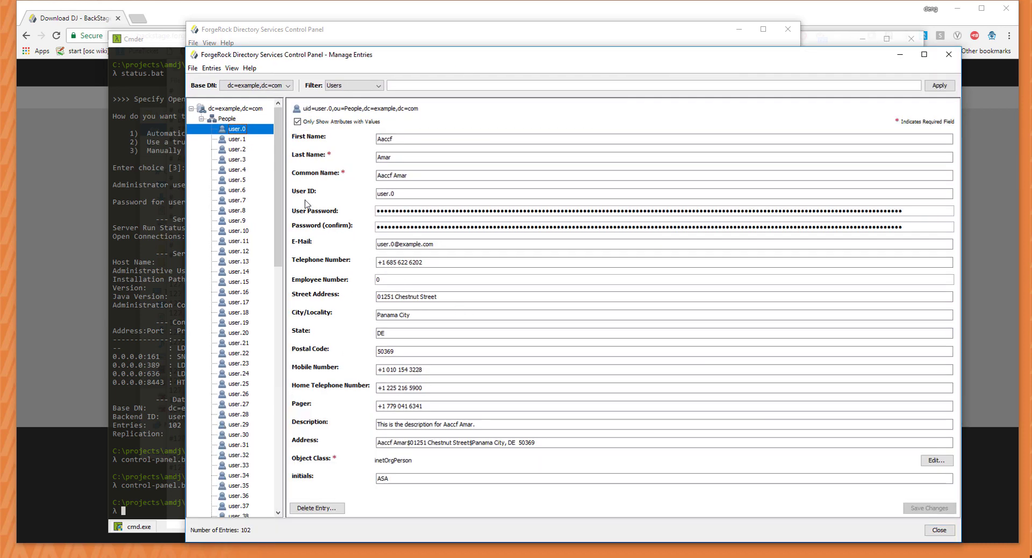
pyautogui.moveTo(278, 190); pyautogui.dragTo(327, 174)
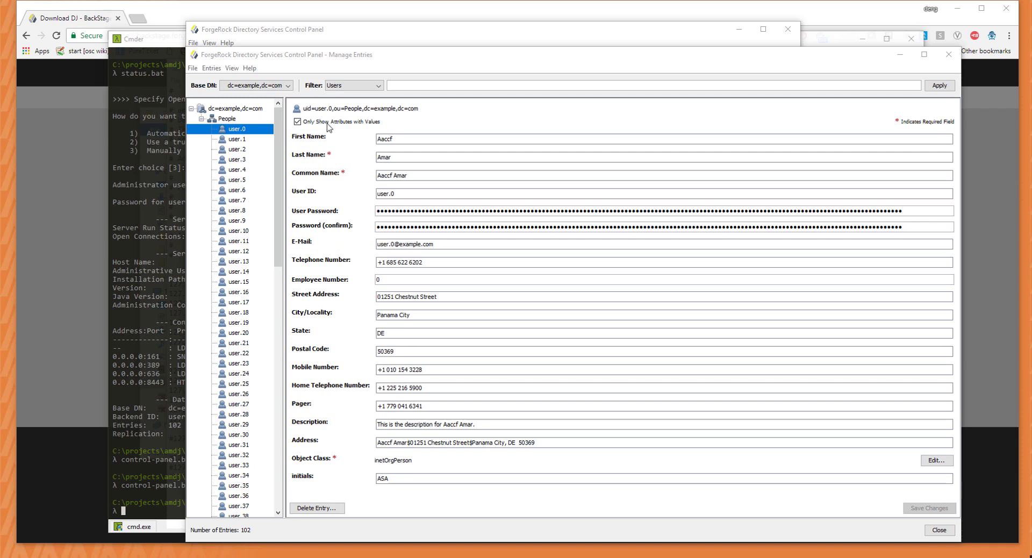
# Toggle 'Only Show Attributes with Values' off and on, collapse People, and return to Cmder.
pyautogui.click(297, 123)
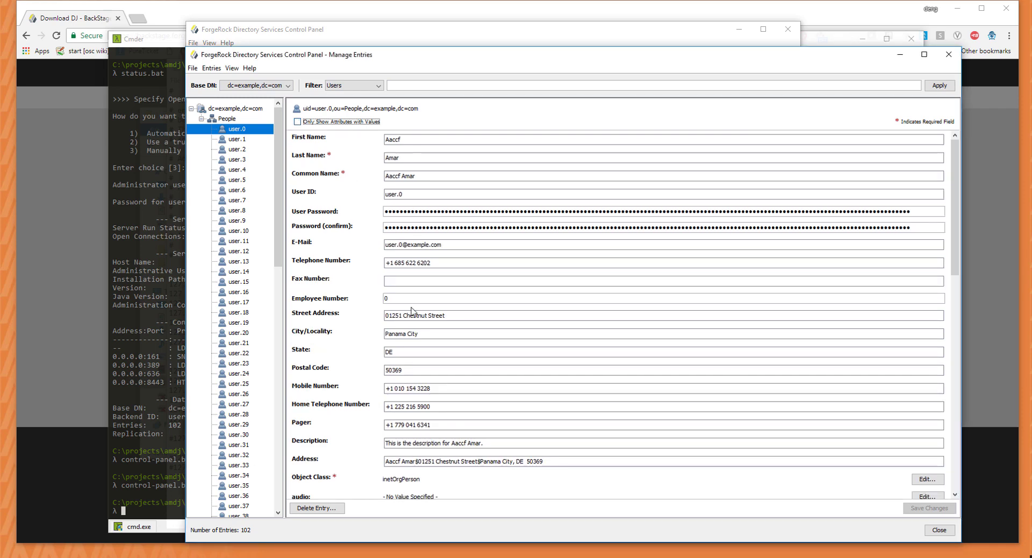
pyautogui.scroll(-10, 389, 306)
pyautogui.scroll(10, 388, 306)
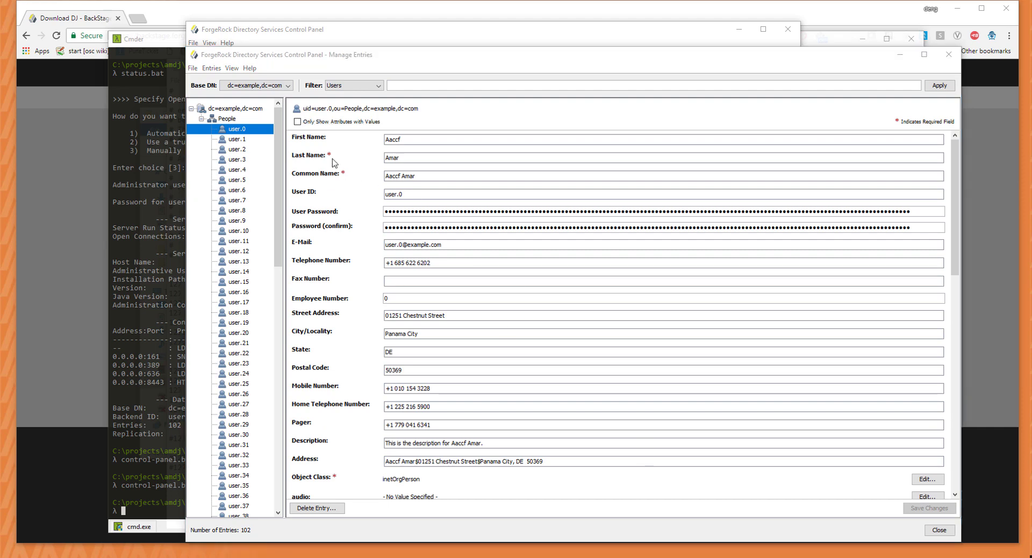
pyautogui.click(298, 122)
pyautogui.click(201, 119)
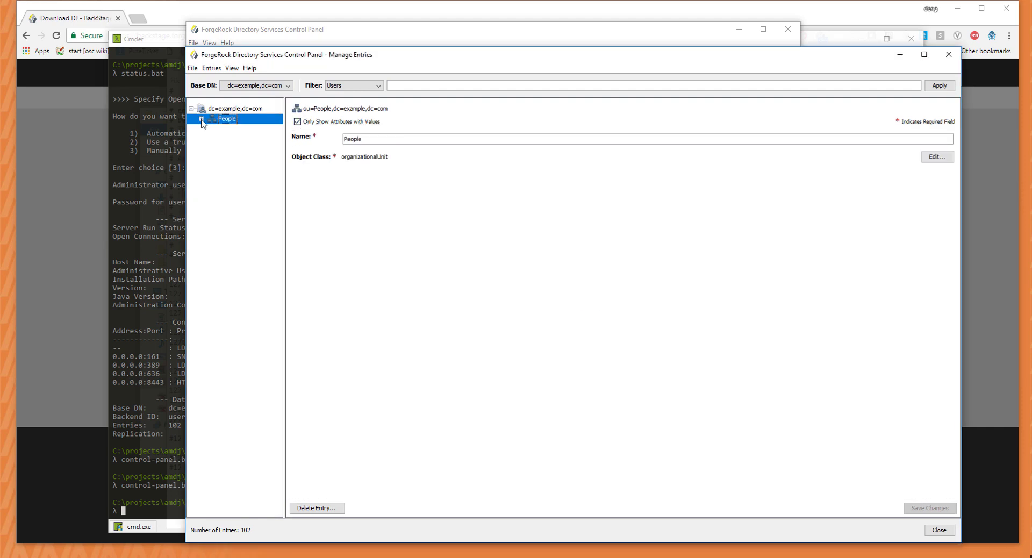
pyautogui.moveTo(574, 55); pyautogui.dragTo(563, 42)
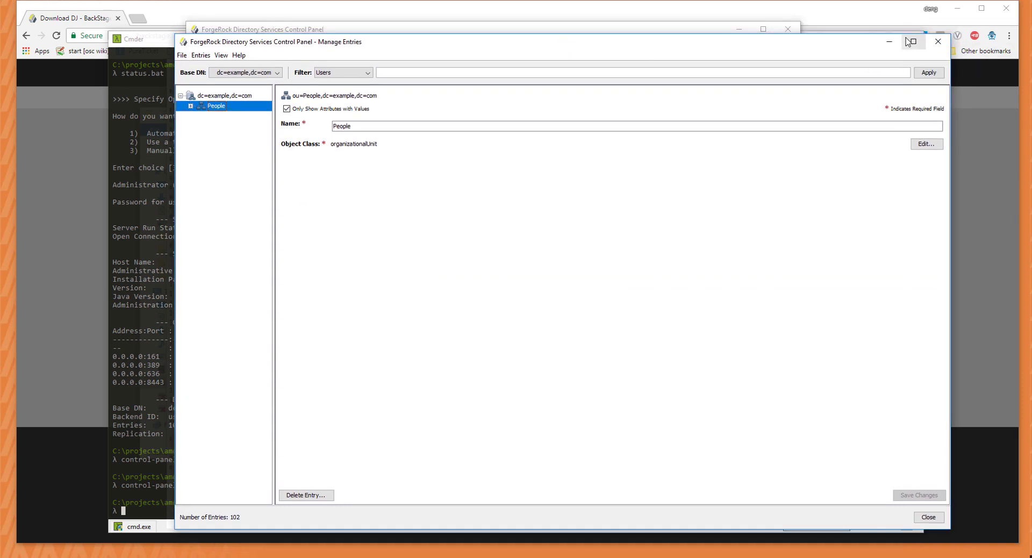
pyautogui.click(154, 310)
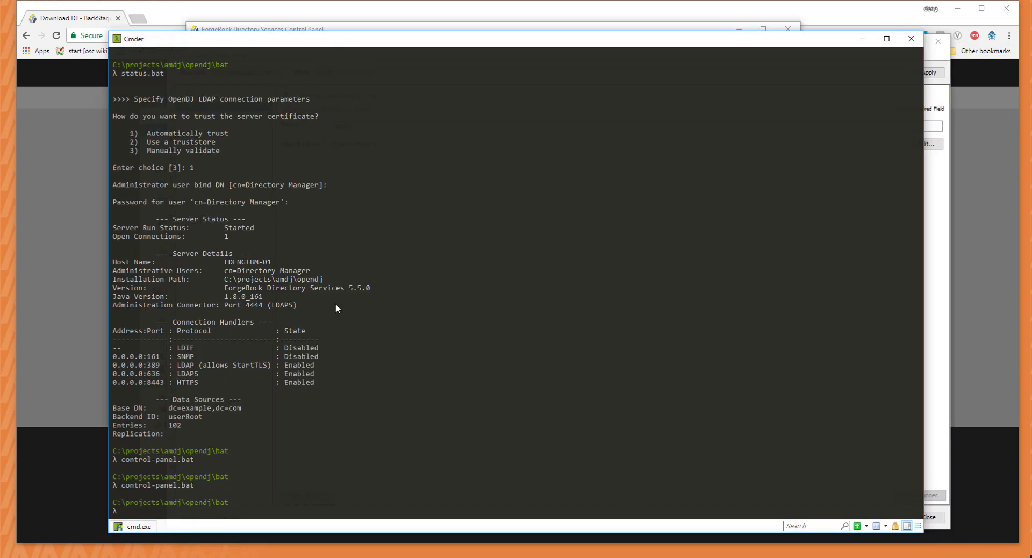
# Copy the opendj folder from Downloads\DS-5.5.0 (2).zip.
pyautogui.click(136, 557)
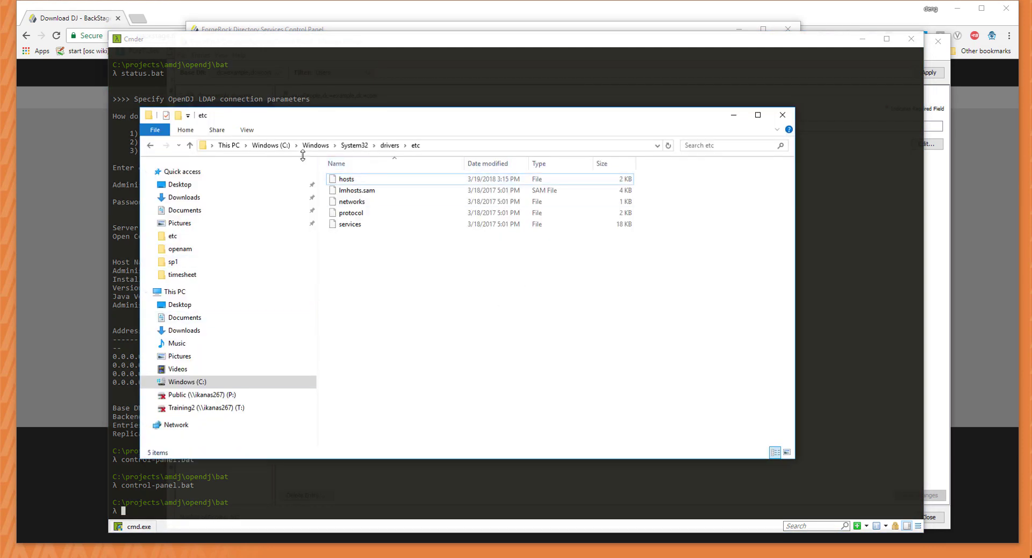
pyautogui.click(262, 146)
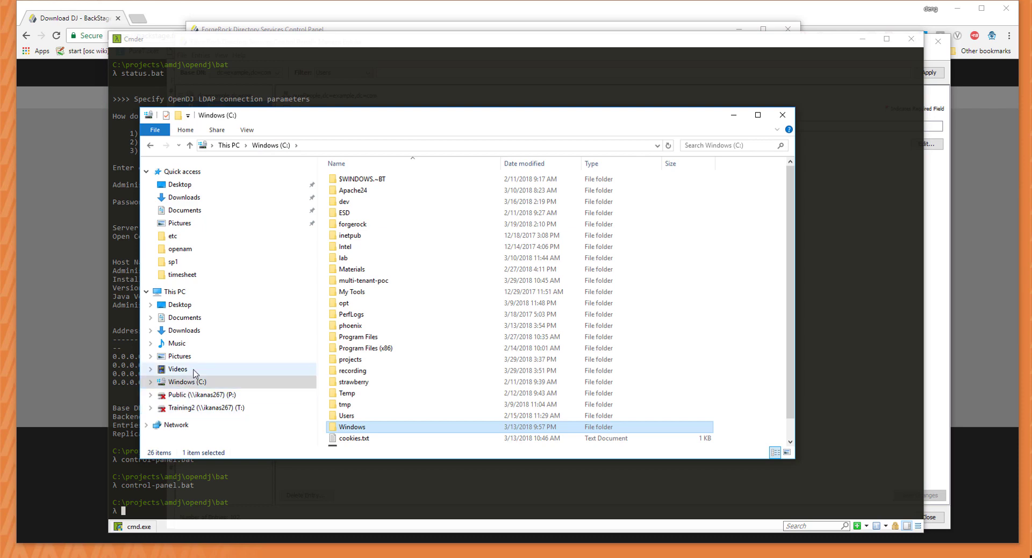
pyautogui.click(191, 198)
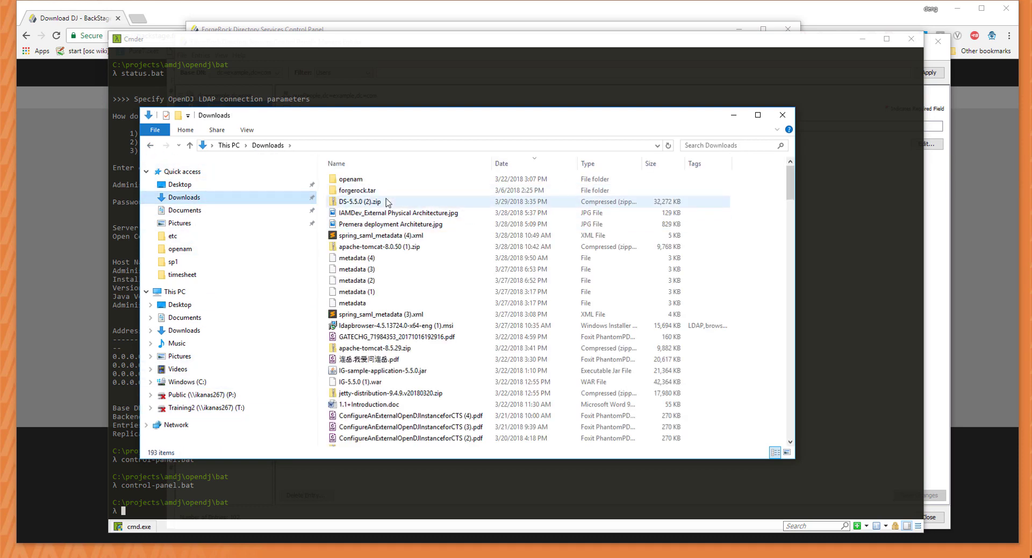
pyautogui.click(342, 202)
pyautogui.rightClick(358, 182)
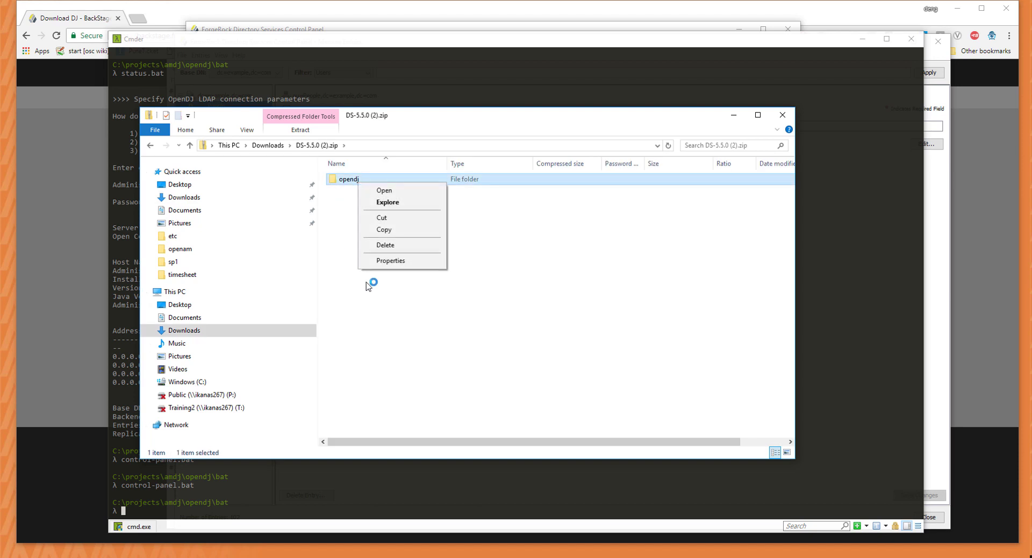
pyautogui.click(384, 229)
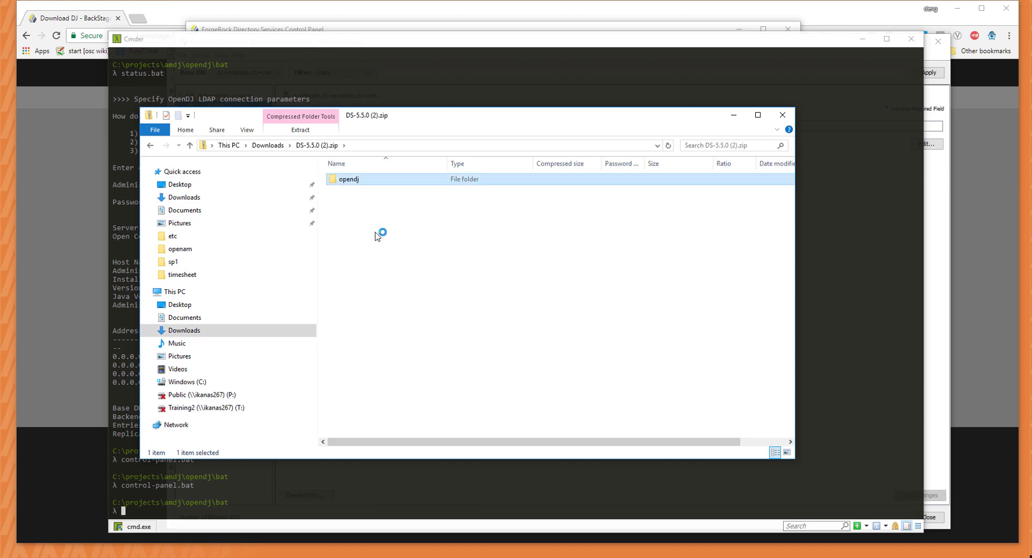
# Paste opendj into C:\projects\amdj and dismiss the replace-or-skip prompt.
pyautogui.click(226, 145)
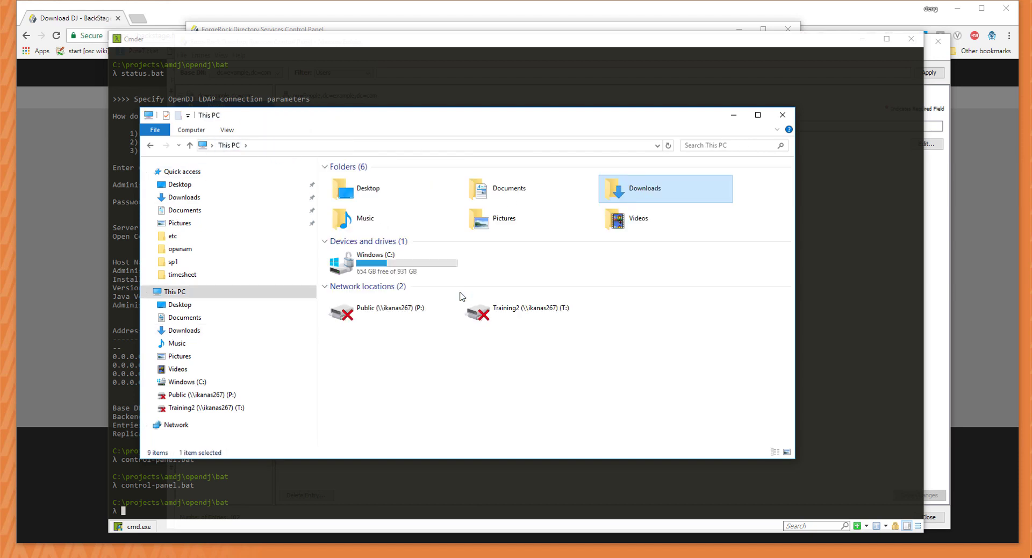
pyautogui.click(417, 270)
pyautogui.doubleClick(417, 271)
pyautogui.doubleClick(355, 359)
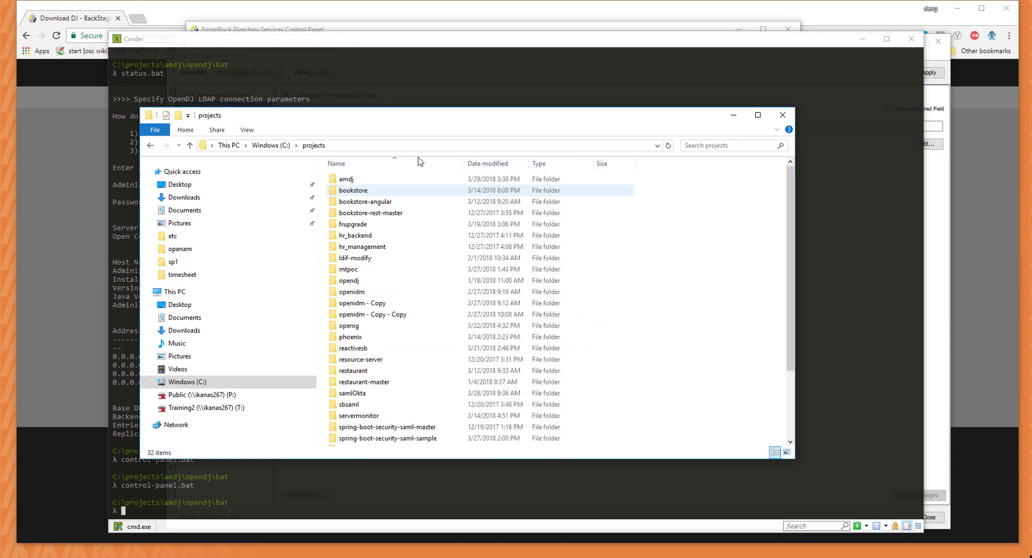
pyautogui.doubleClick(391, 181)
pyautogui.rightClick(380, 239)
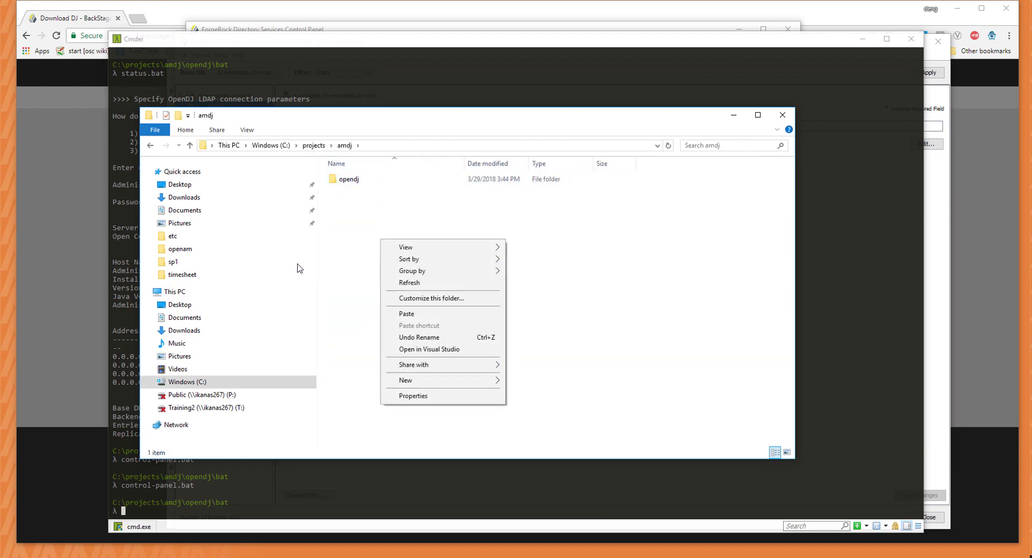
pyautogui.click(454, 316)
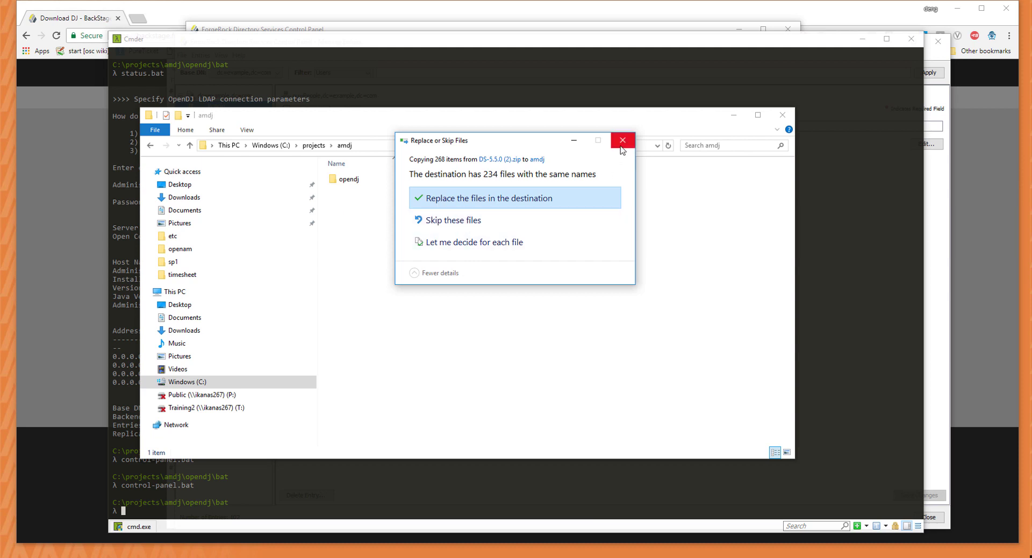
pyautogui.click(621, 142)
# Rename the existing opendj folder to opendj_user.
pyautogui.click(354, 179)
pyautogui.rightClick(354, 180)
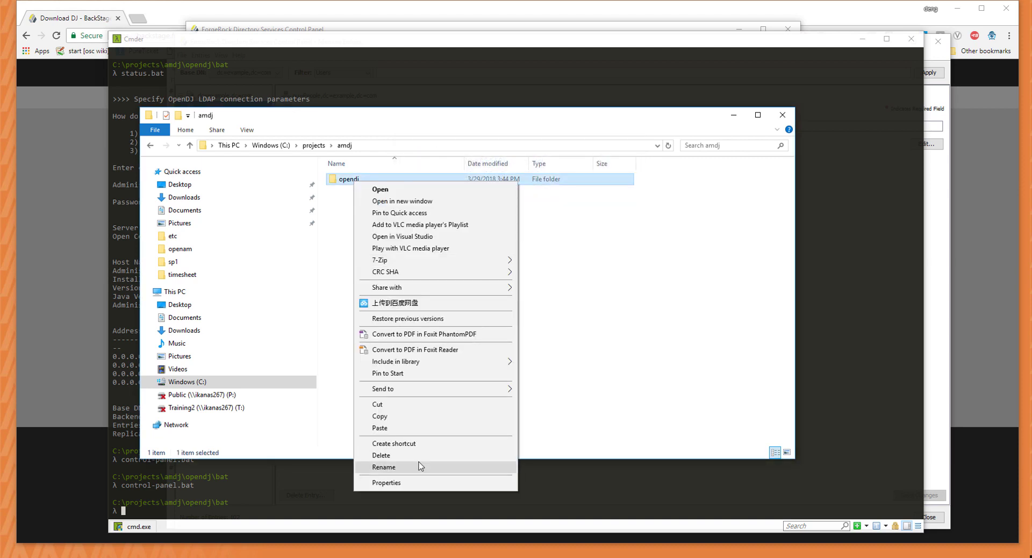
pyautogui.click(420, 466)
pyautogui.press('End')
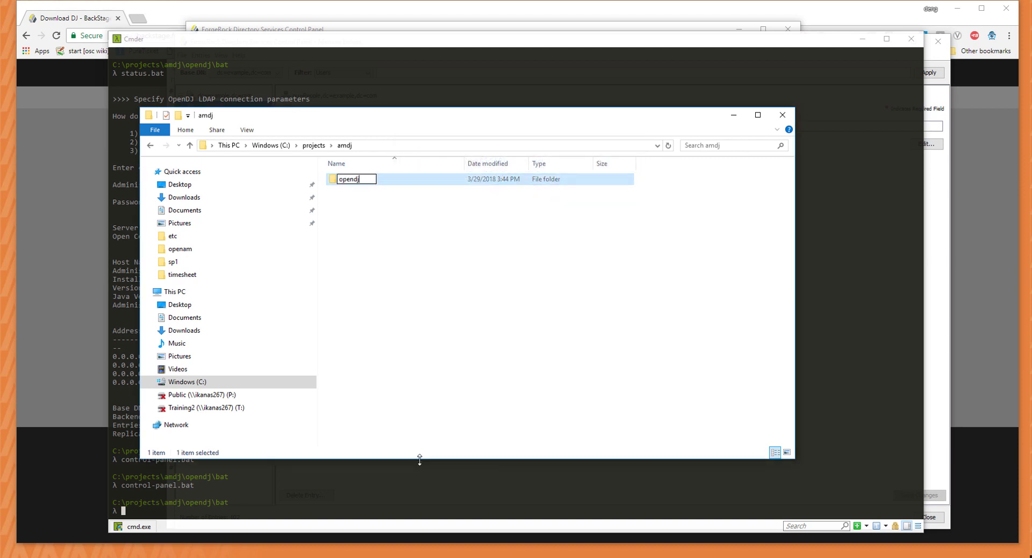
pyautogui.write('_user')
pyautogui.press('Return')
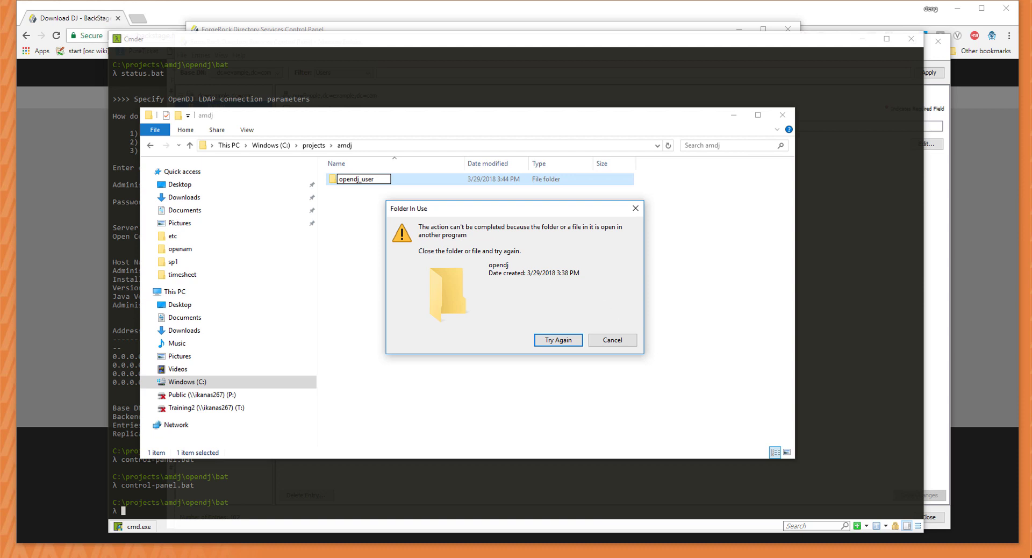
# Run cd .. twice in Cmder, then retry the blocked folder rename.
pyautogui.click(376, 511)
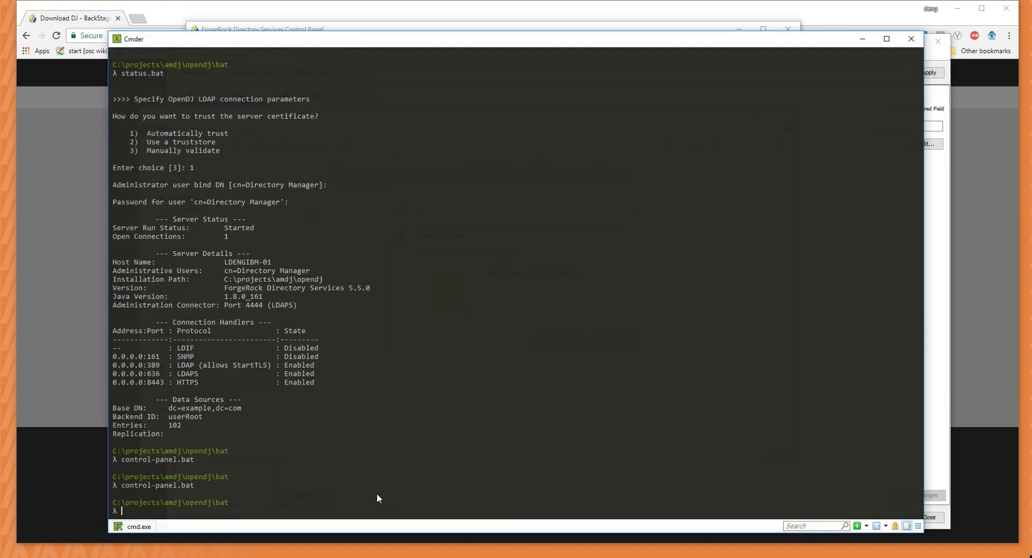
pyautogui.write('cd ..')
pyautogui.press('Return')
pyautogui.write('cd .')
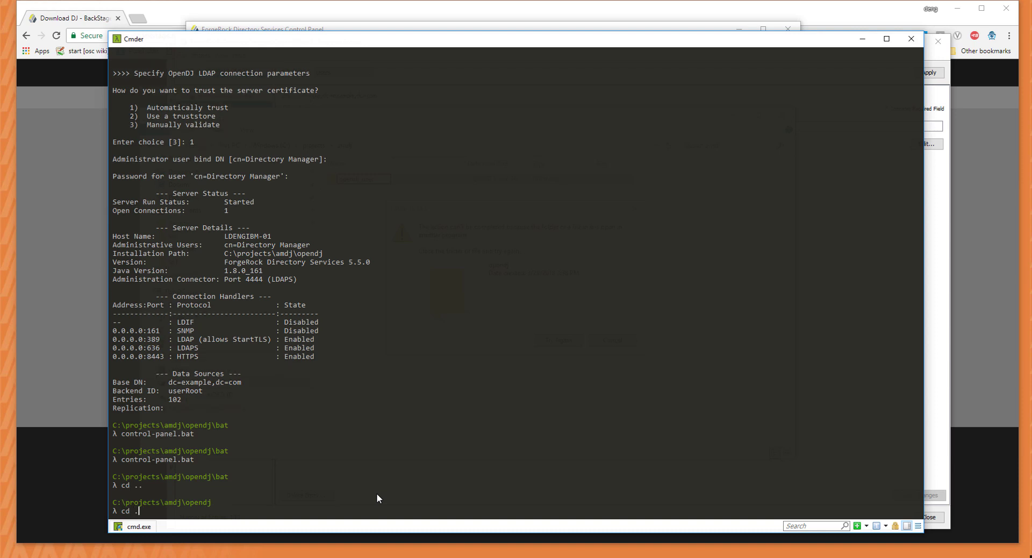
pyautogui.write('.')
pyautogui.press('Return')
pyautogui.write('cd ..')
pyautogui.press('Return')
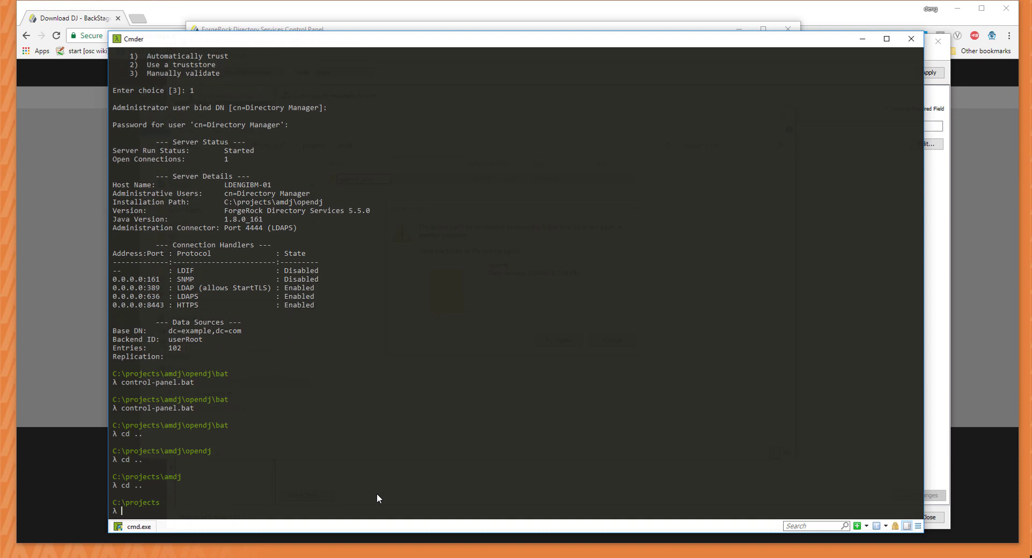
pyautogui.hotkey('alt', 'Tab')
pyautogui.click(554, 344)
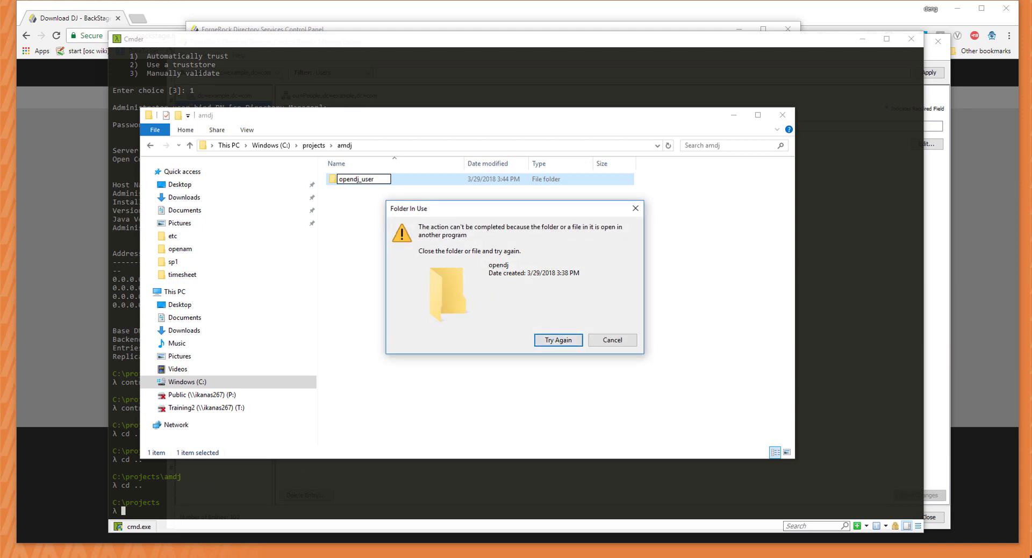
# Close the Manage Entries and Control Panel windows and retry the rename again.
pyautogui.hotkey('alt', 'Tab')
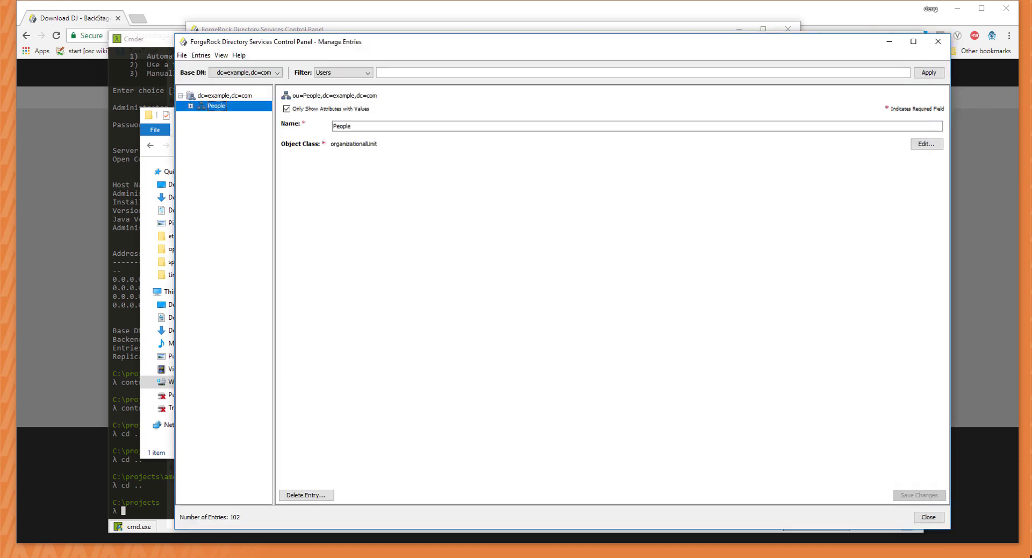
pyautogui.click(938, 41)
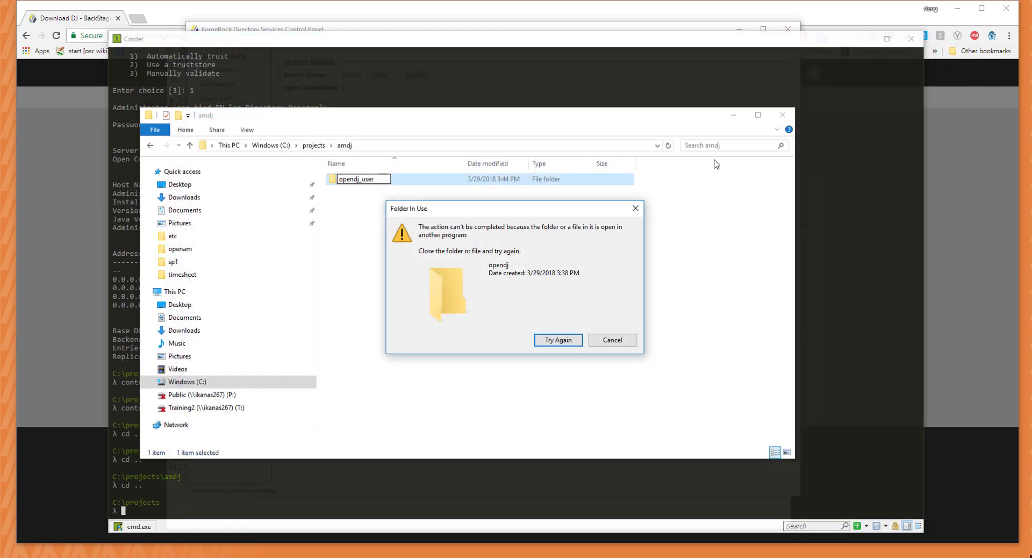
pyautogui.hotkey('alt', 'Tab')
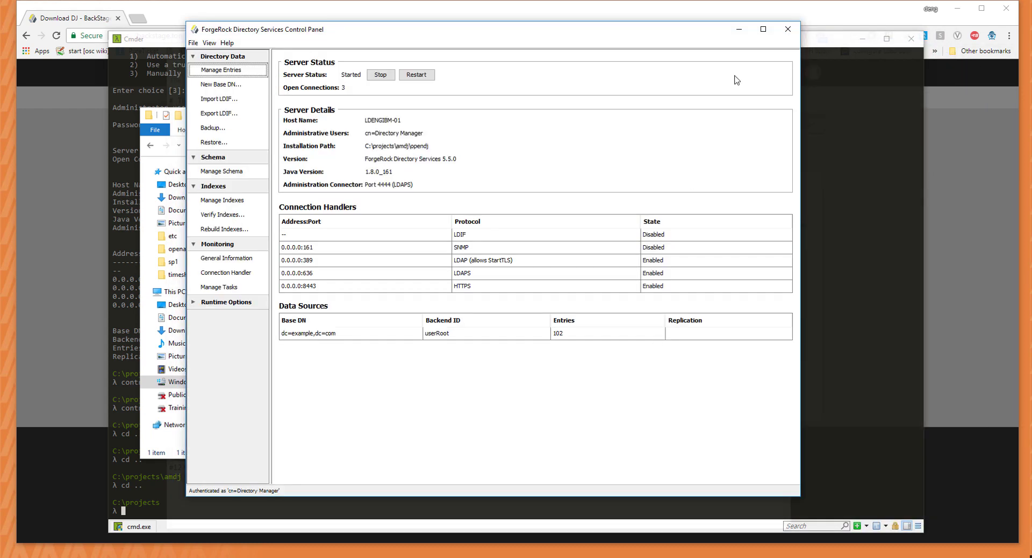
pyautogui.click(787, 31)
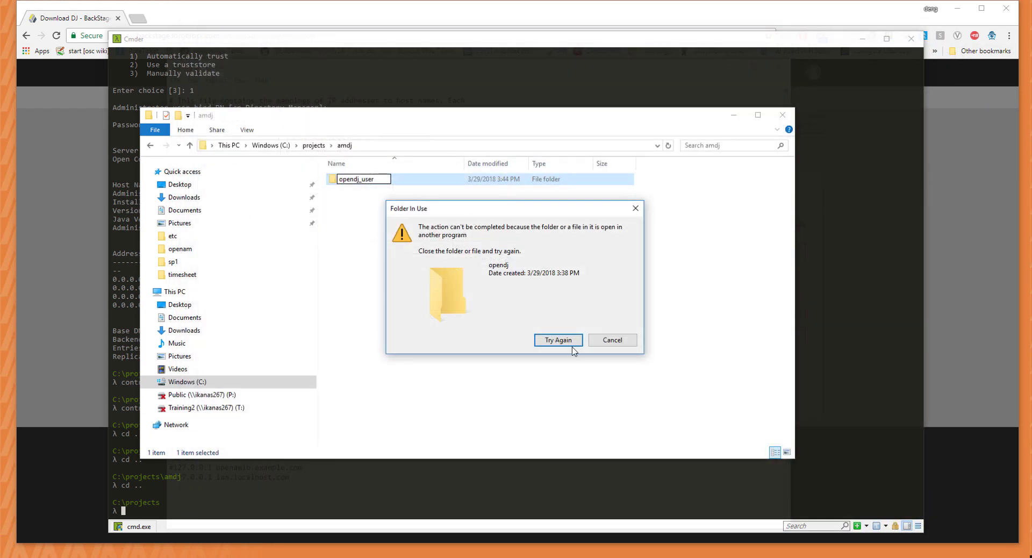
pyautogui.click(559, 340)
# Navigate Cmder to C:\projects\amdj\opendj and list its contents.
pyautogui.click(456, 493)
pyautogui.write('cd ..')
pyautogui.press('Return')
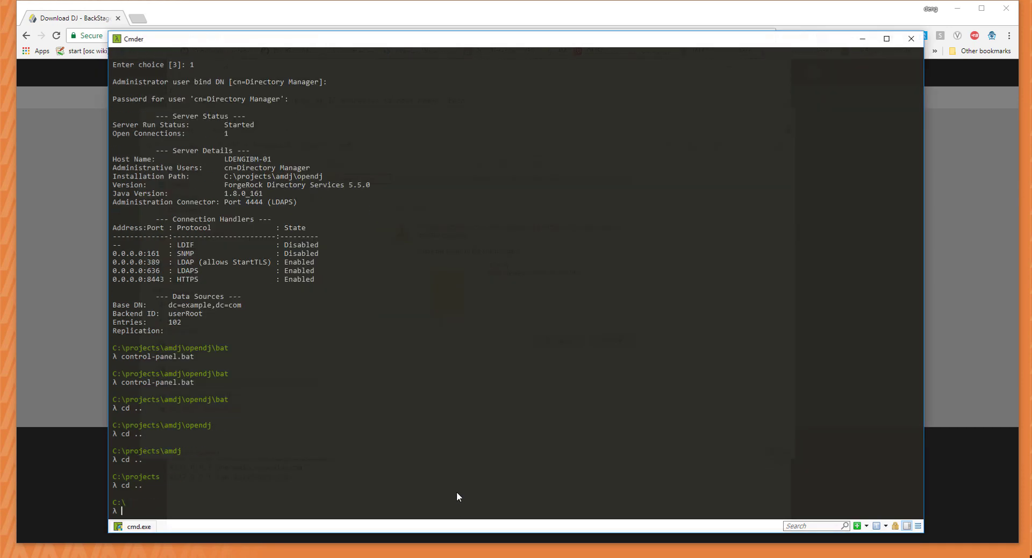
pyautogui.write('cd po')
pyautogui.press('BackSpace')
pyautogui.press('BackSpace')
pyautogui.write('pr')
pyautogui.press('Tab')
pyautogui.press('Return')
pyautogui.write('cd amd')
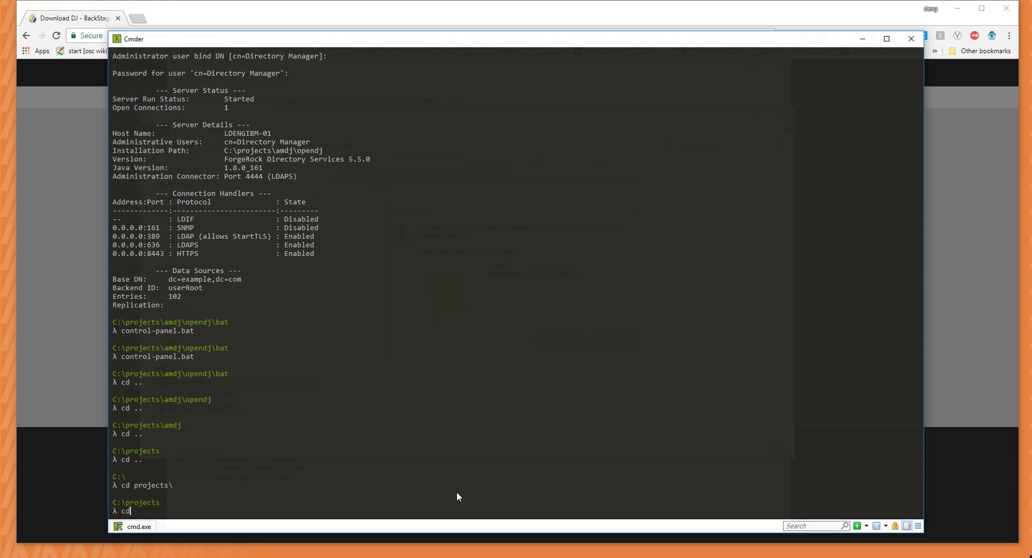
pyautogui.press('Tab')
pyautogui.press('Return')
pyautogui.write('cd open')
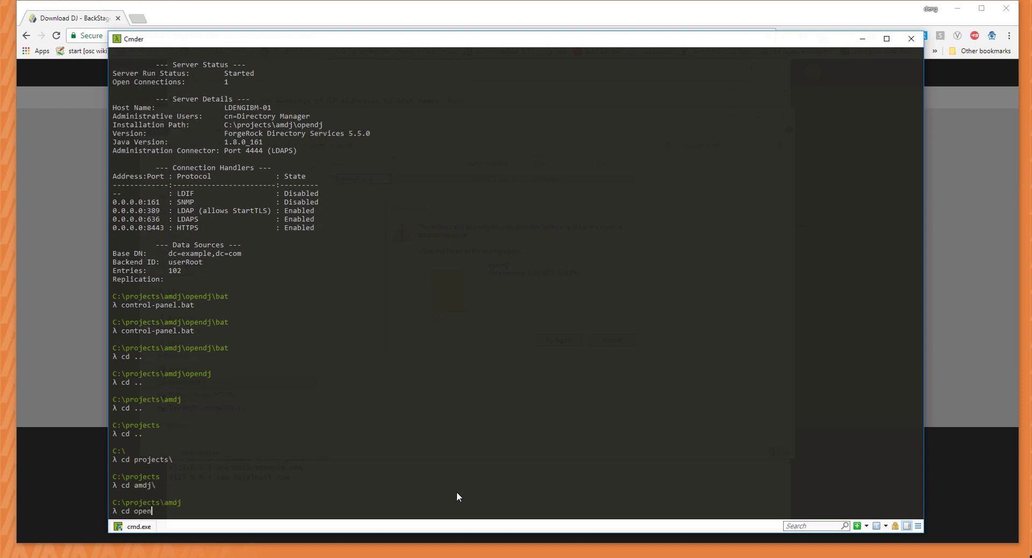
pyautogui.press('Tab')
pyautogui.press('Return')
pyautogui.write('ls')
pyautogui.press('Return')
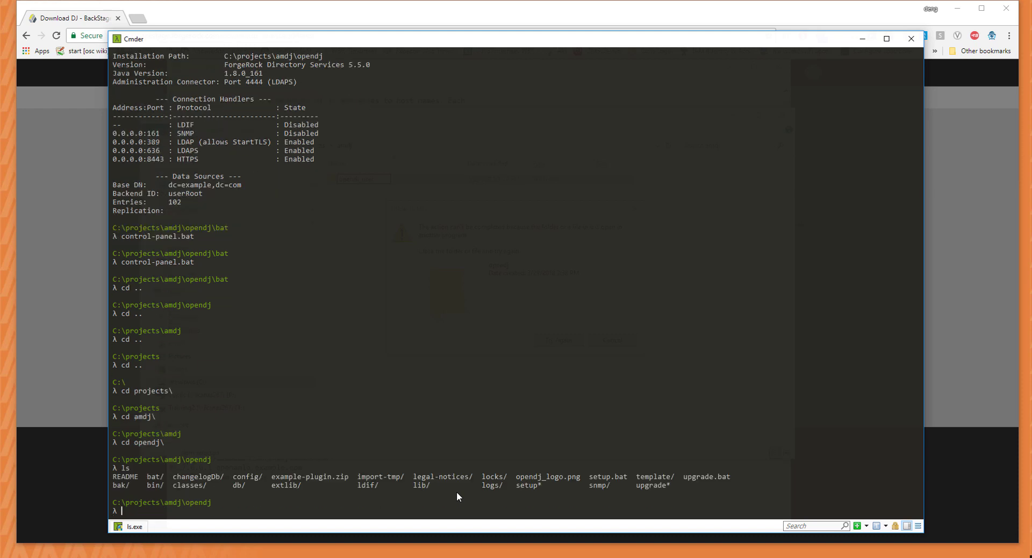
# In the bat folder, run stop-ds.bat and list the scripts, highlighting start-ds.bat.
pyautogui.write('cd bat')
pyautogui.press('Return')
pyautogui.write('stop')
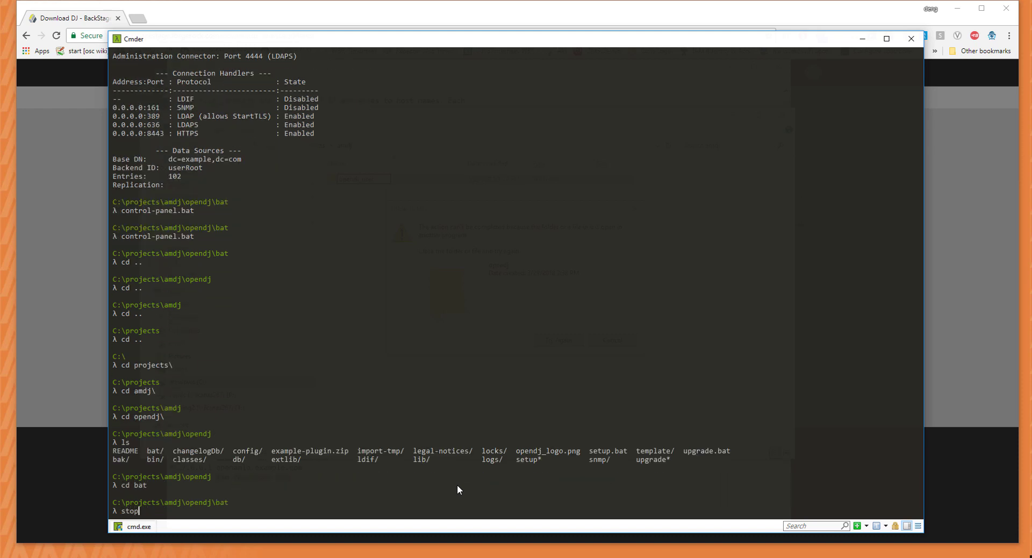
pyautogui.write('-ds.bat')
pyautogui.press('Return')
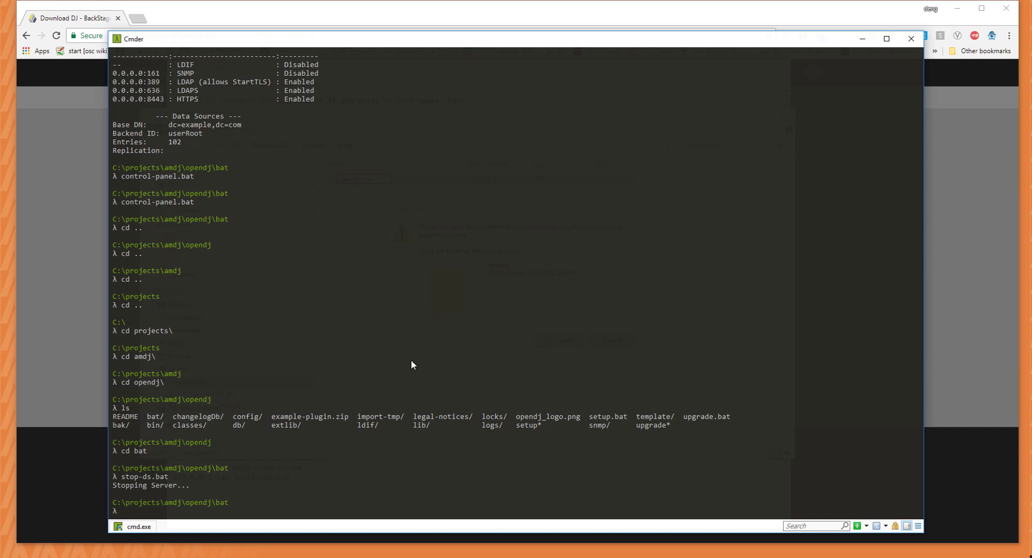
pyautogui.write('ls')
pyautogui.press('Return')
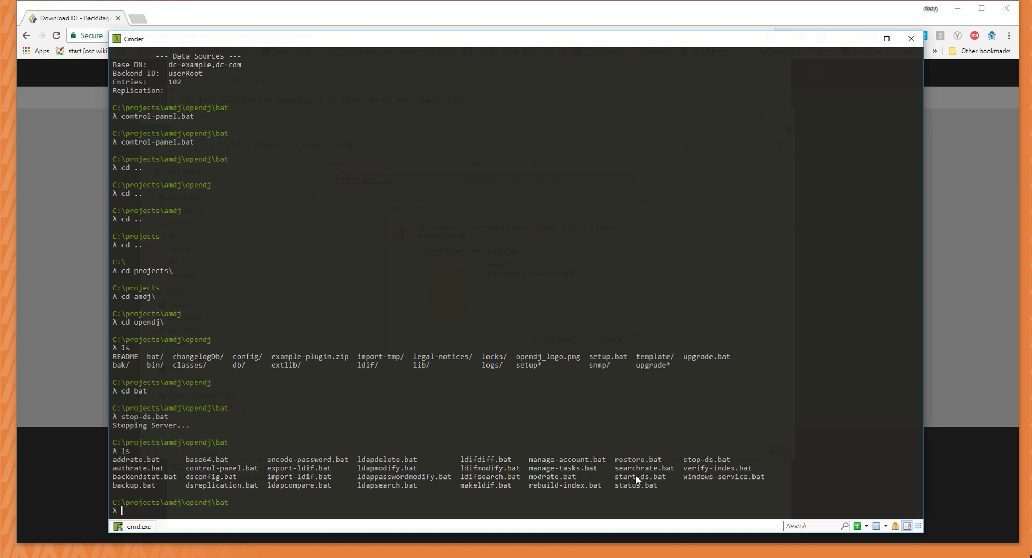
pyautogui.moveTo(617, 480); pyautogui.dragTo(732, 460)
# Retry the blocked rename once more, then cancel it.
pyautogui.click(175, 556)
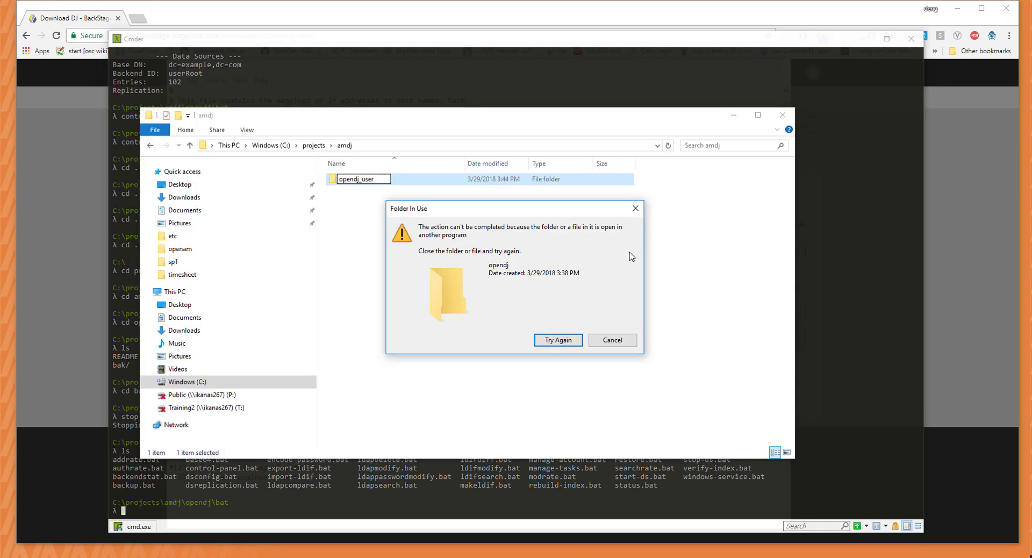
pyautogui.click(544, 339)
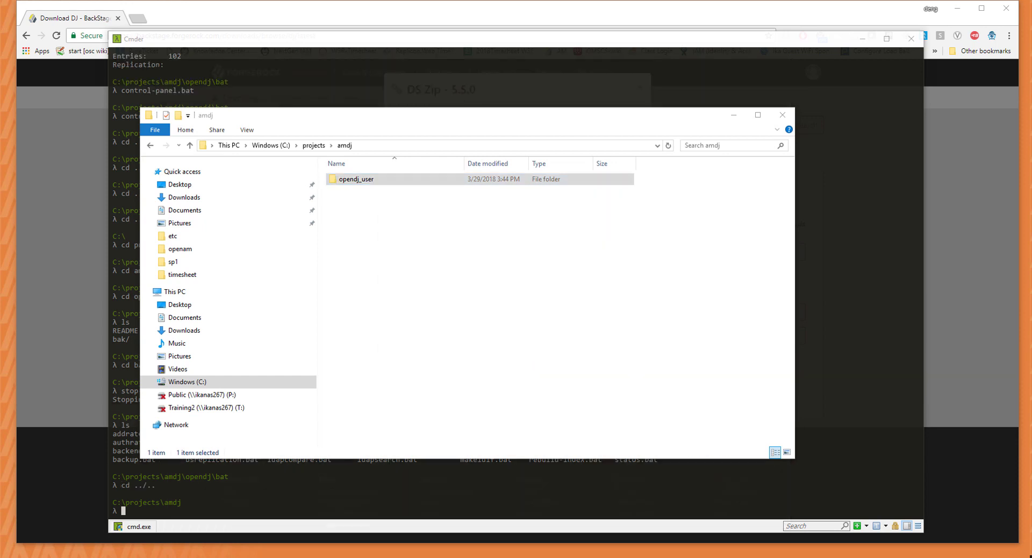
pyautogui.click(385, 271)
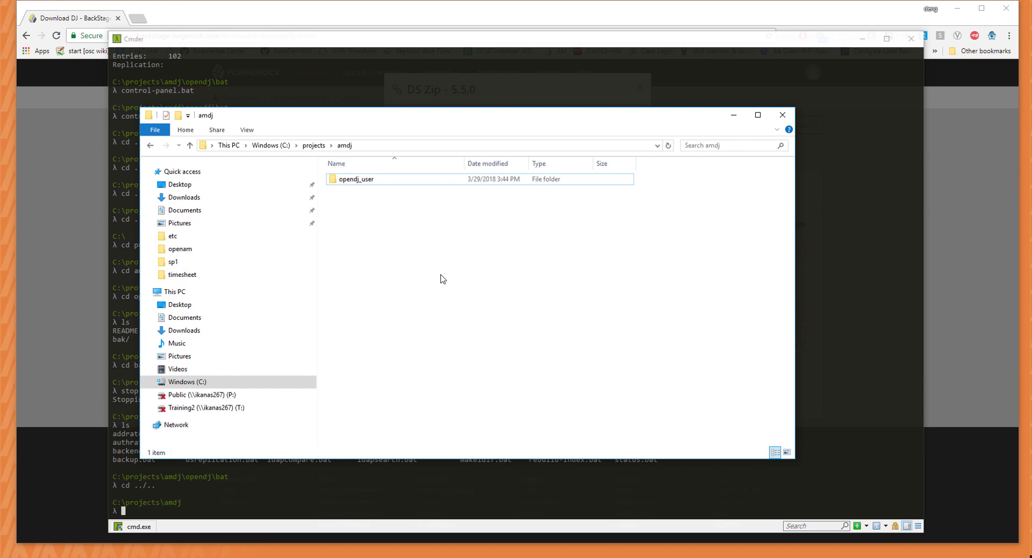
pyautogui.rightClick(381, 222)
pyautogui.click(345, 218)
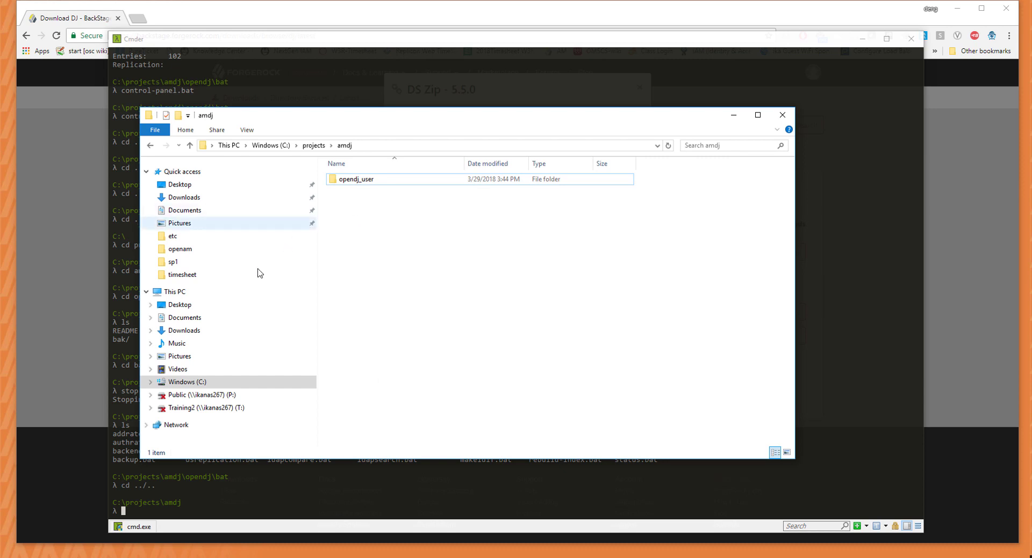
# Copy opendj from Downloads\DS-5.5.0 (2).zip.
pyautogui.click(202, 330)
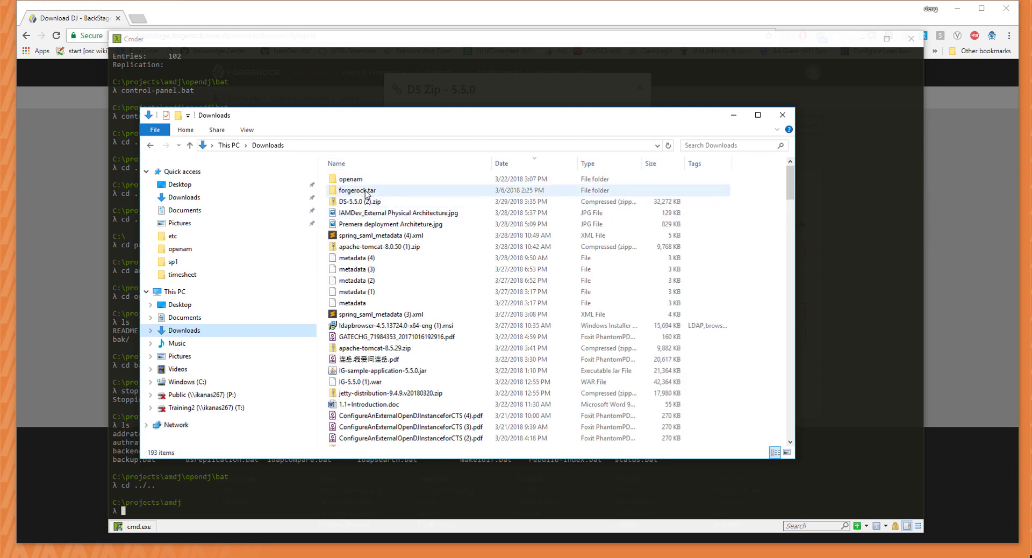
pyautogui.doubleClick(366, 199)
pyautogui.rightClick(364, 187)
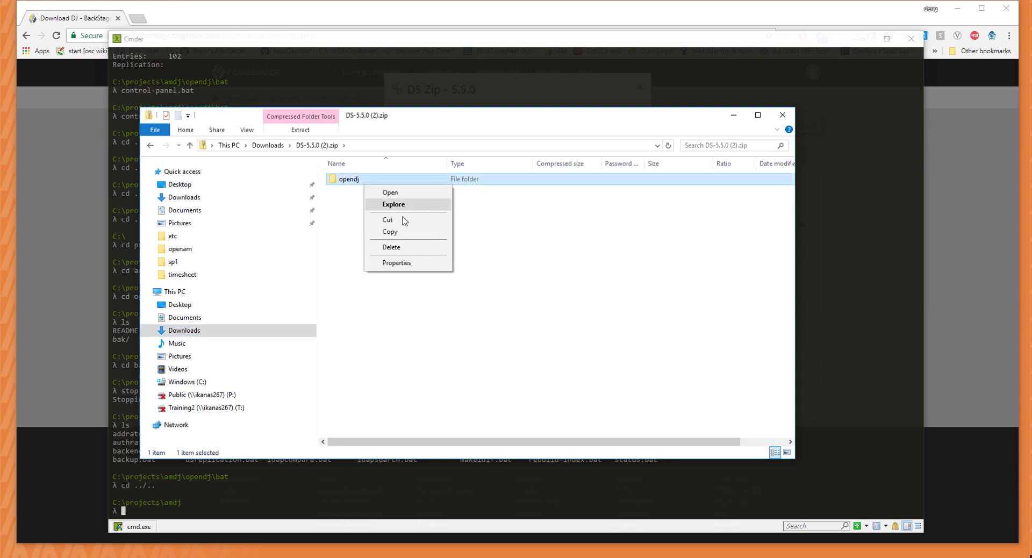
pyautogui.click(402, 232)
# Paste opendj into amdj and rename it to opendj_cts, then bring up the hosts file.
pyautogui.click(153, 146)
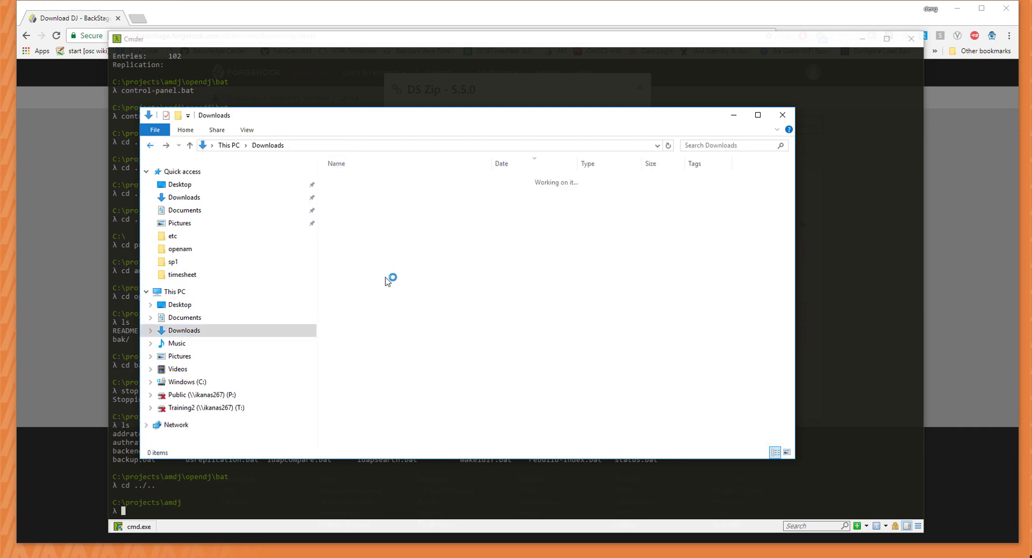
pyautogui.click(153, 146)
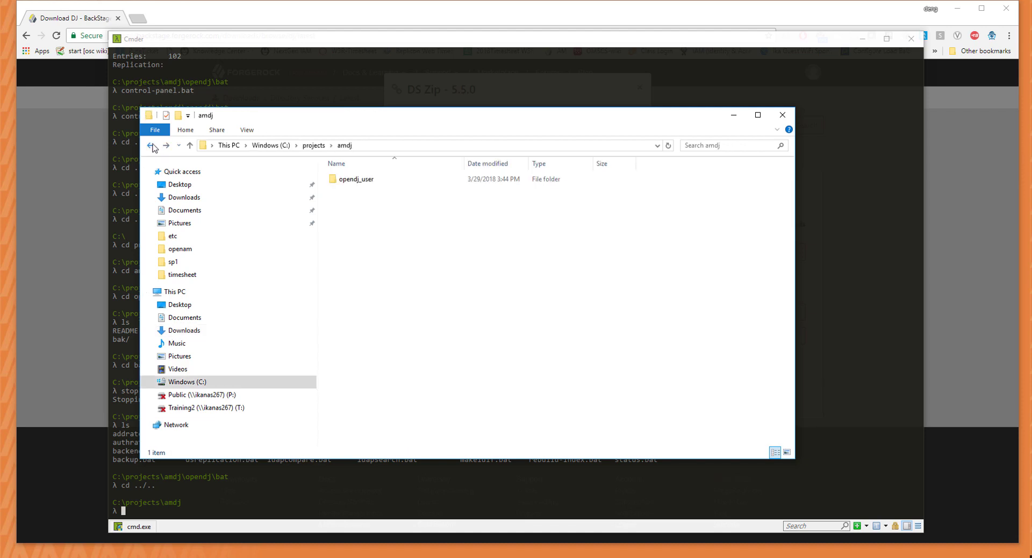
pyautogui.rightClick(383, 245)
pyautogui.click(473, 317)
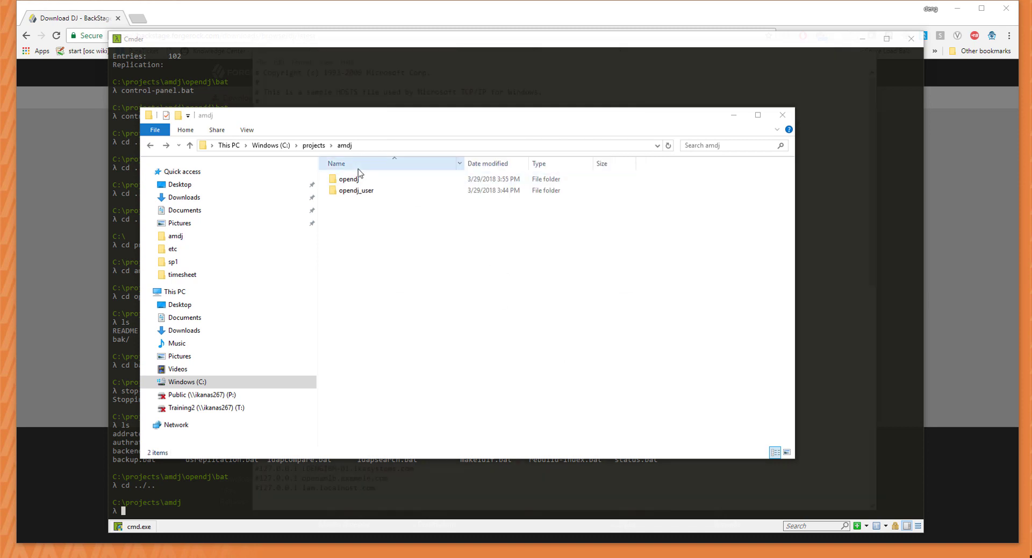
pyautogui.rightClick(360, 178)
pyautogui.click(427, 464)
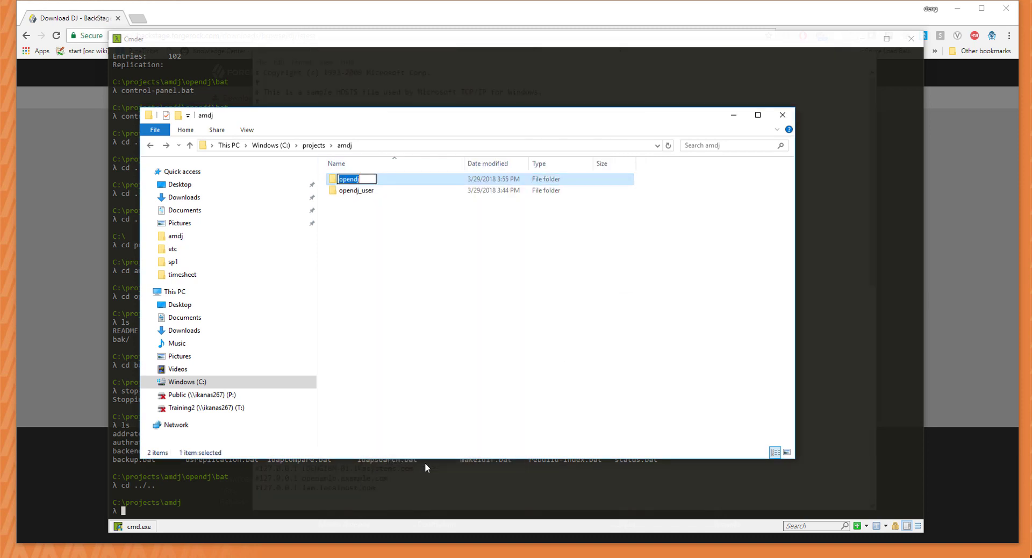
pyautogui.press('End')
pyautogui.write('_cts')
pyautogui.press('Return')
pyautogui.click(450, 375)
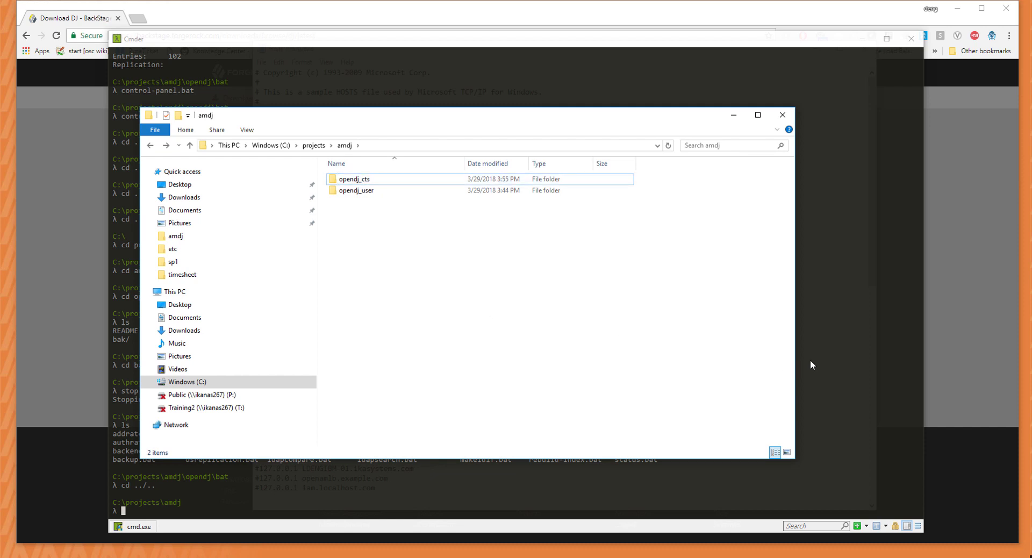
pyautogui.click(591, 556)
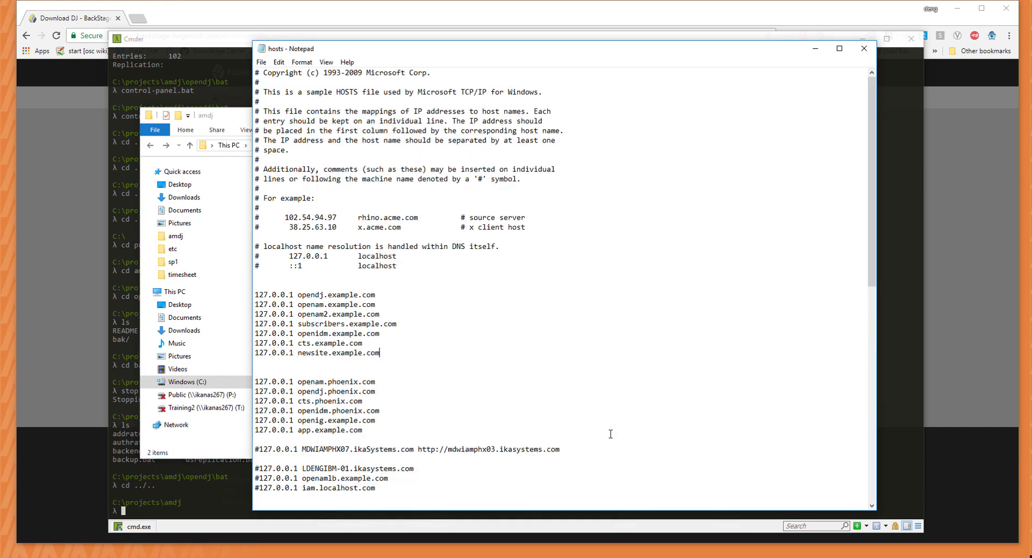
# Highlight the cts.example.com 127.0.0.1 entry in hosts, then close Notepad.
pyautogui.moveTo(298, 342); pyautogui.dragTo(362, 342)
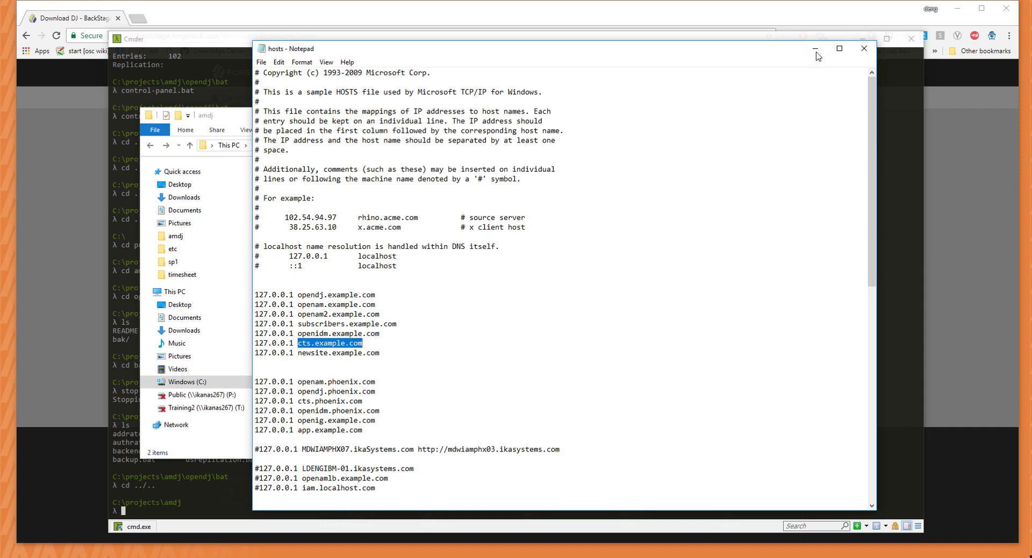
pyautogui.click(863, 49)
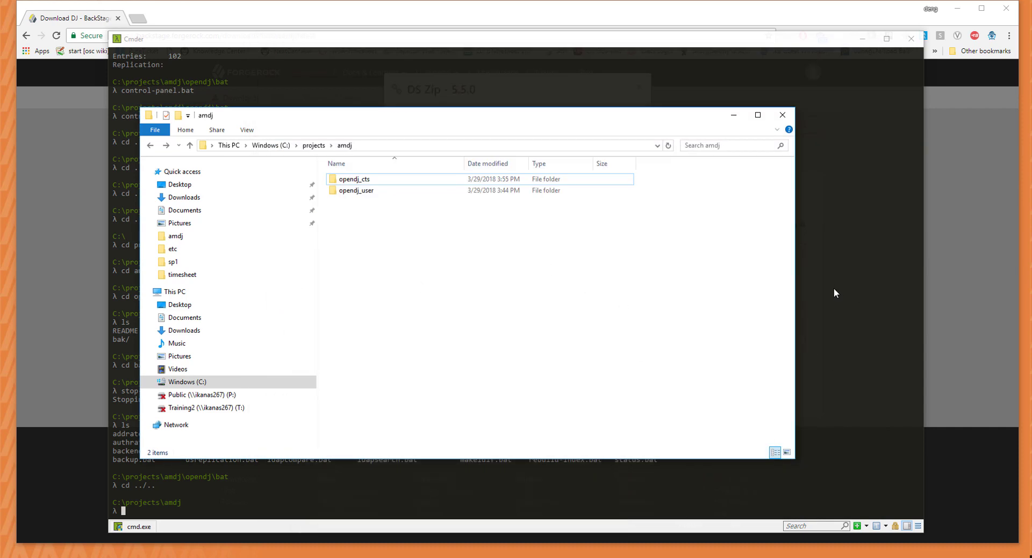
pyautogui.click(828, 290)
# Clear the console, move into opendj_cts, list it, and run setup.
pyautogui.write('clear')
pyautogui.press('Return')
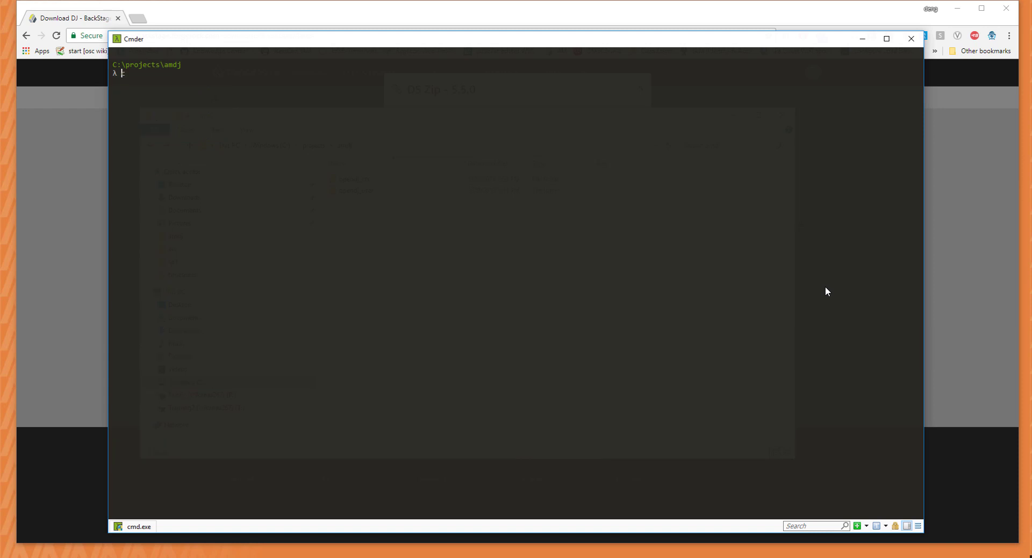
pyautogui.write('cd opendj_cts')
pyautogui.press('Return')
pyautogui.write('ls')
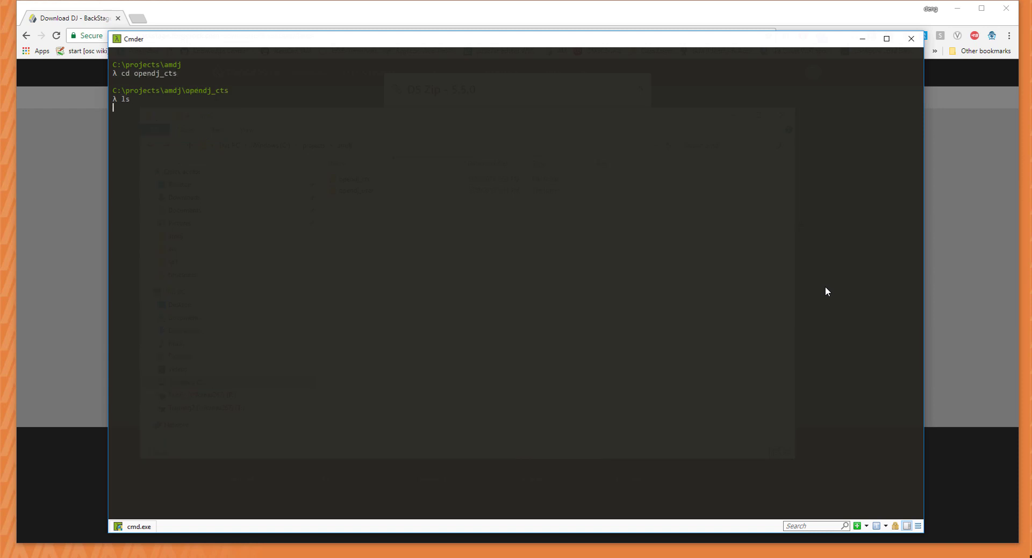
pyautogui.press('Return')
pyautogui.write('setup')
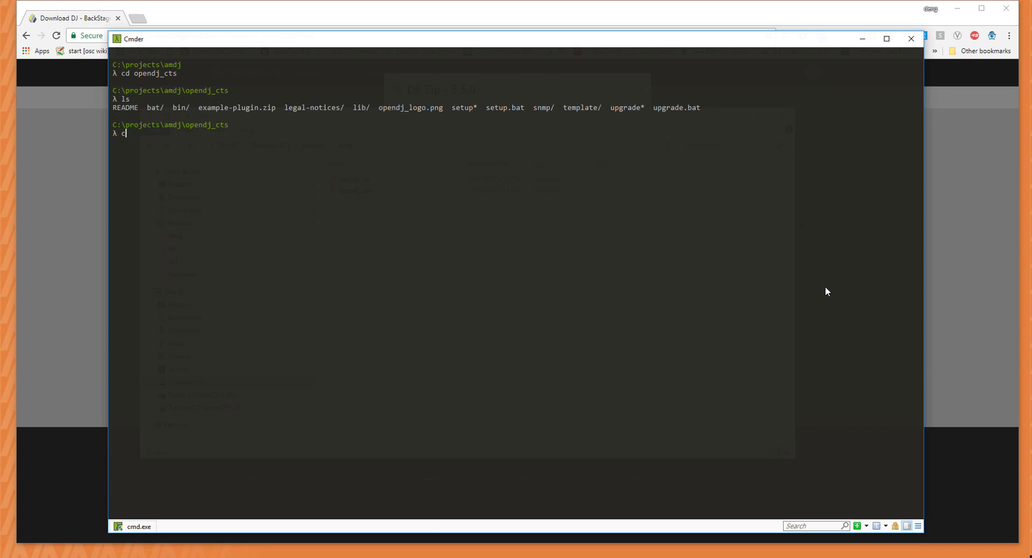
pyautogui.press('Return')
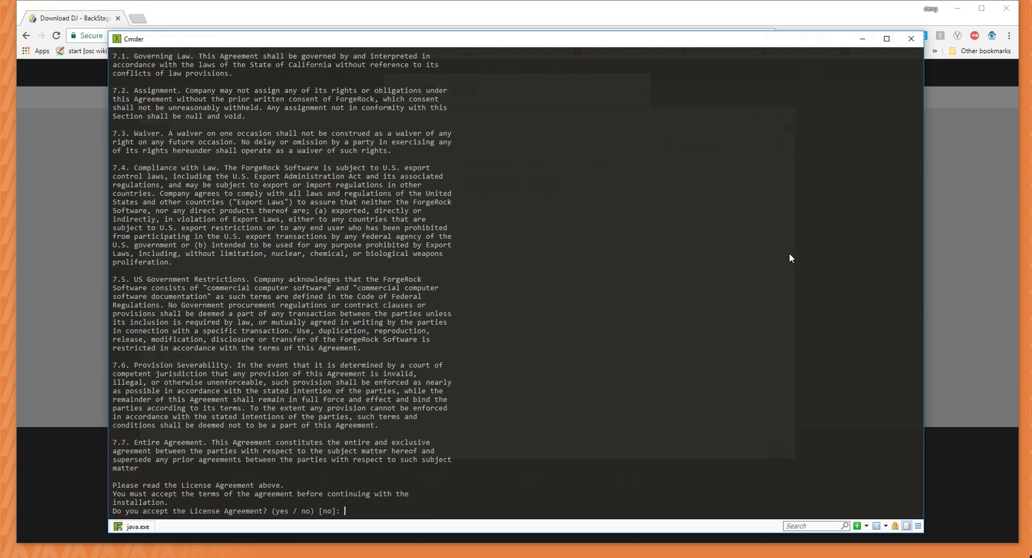
# Accept the license, keep the setup defaults, enter host cts.example.com and keep admin port 4444.
pyautogui.write('yes')
pyautogui.press('Return')
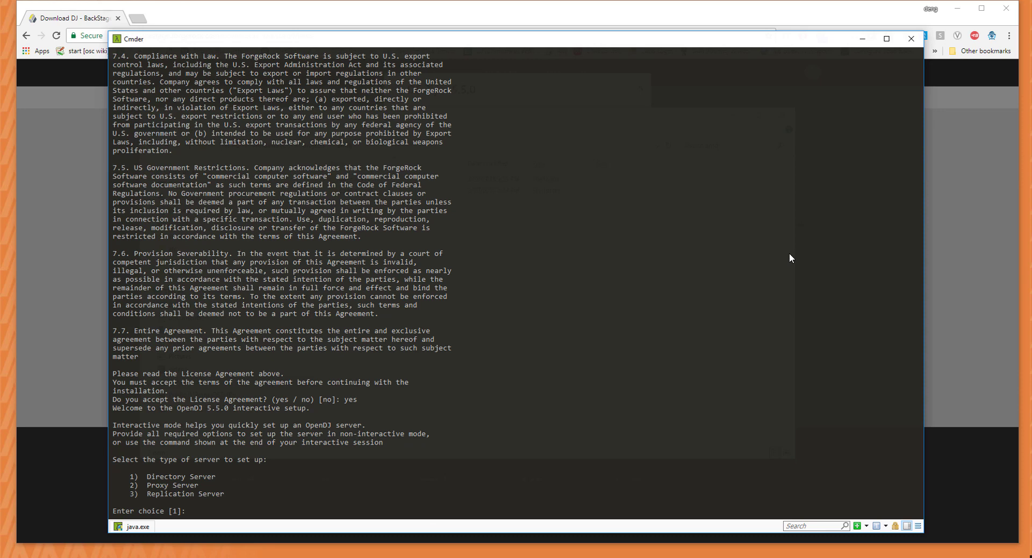
pyautogui.press('Return')
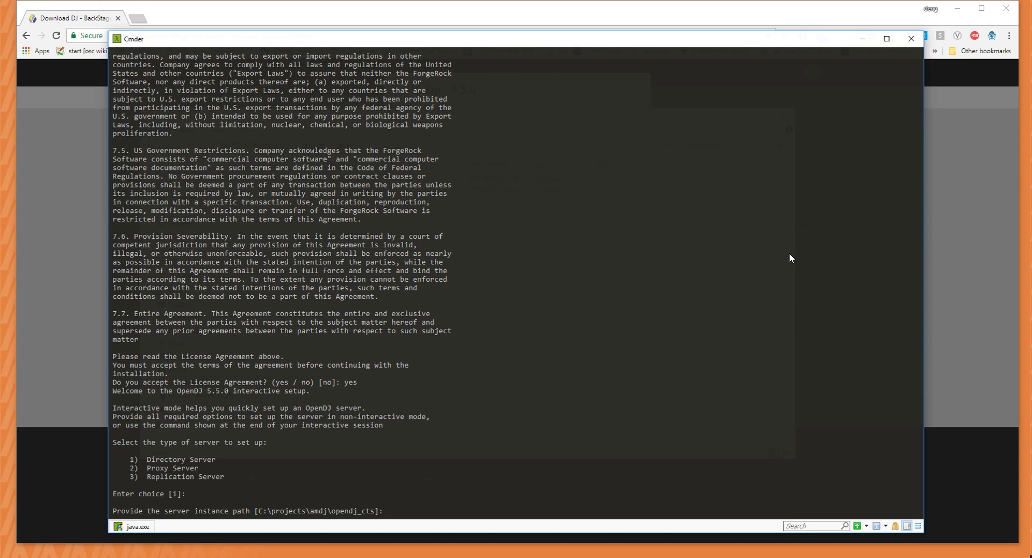
pyautogui.press('Return')
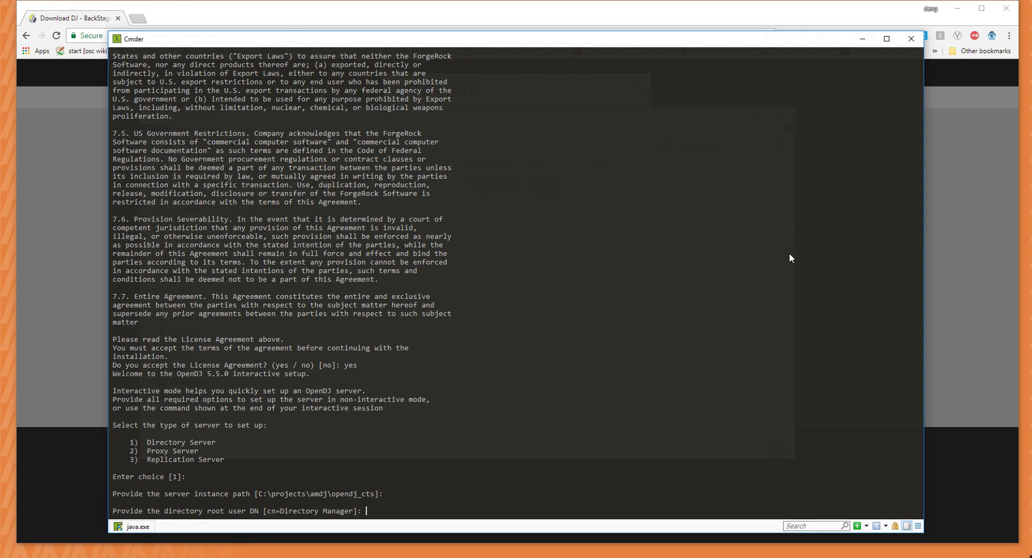
pyautogui.press('Return')
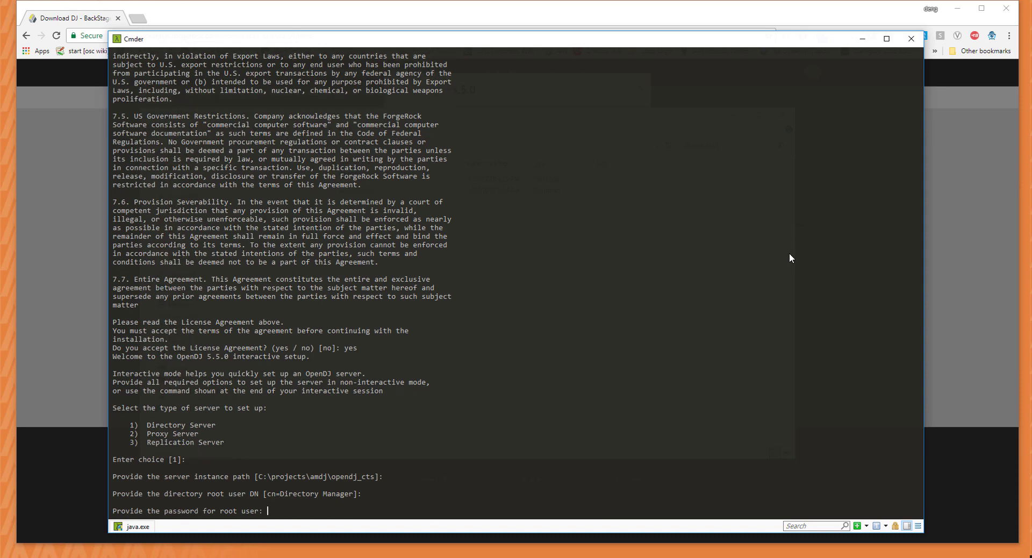
pyautogui.press('Return')
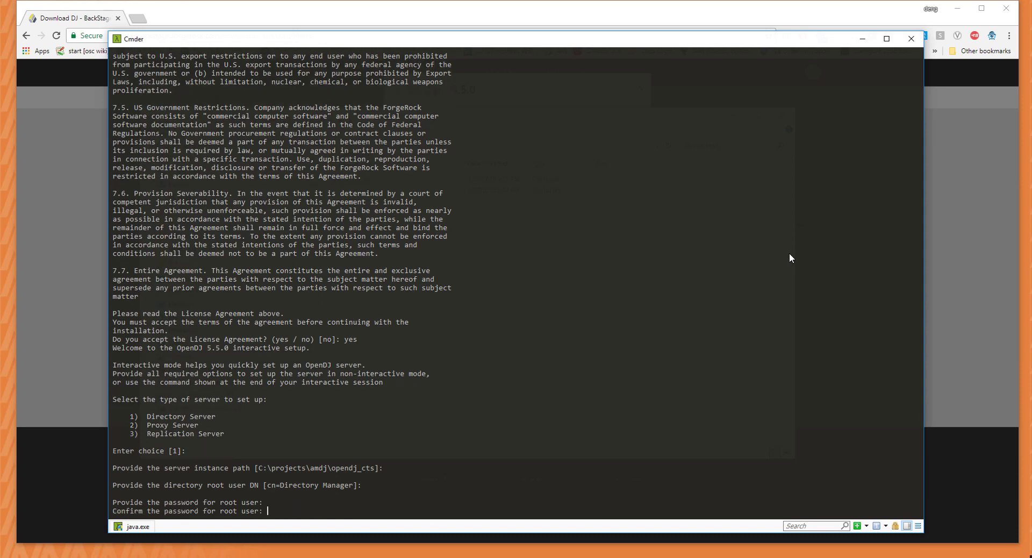
pyautogui.press('Return')
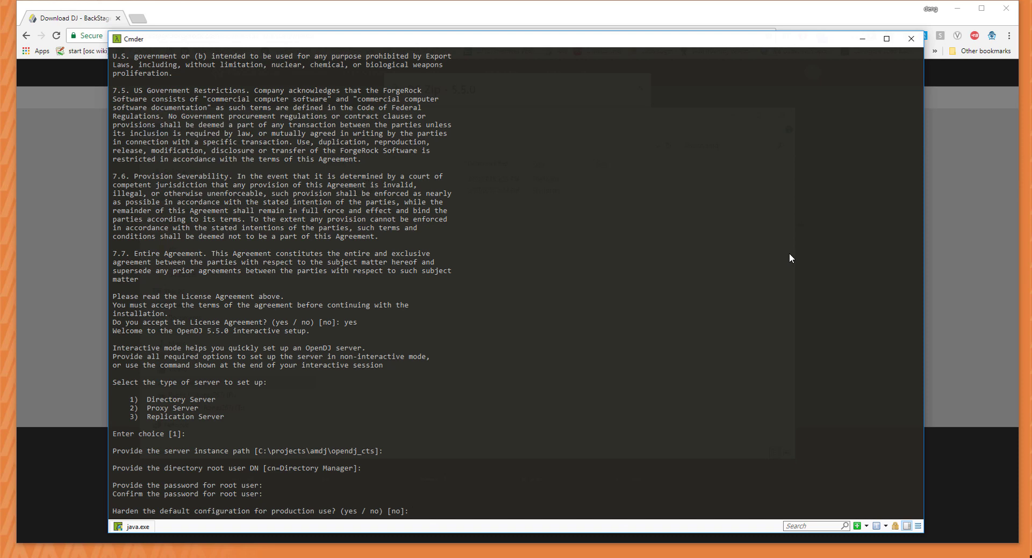
pyautogui.press('Return')
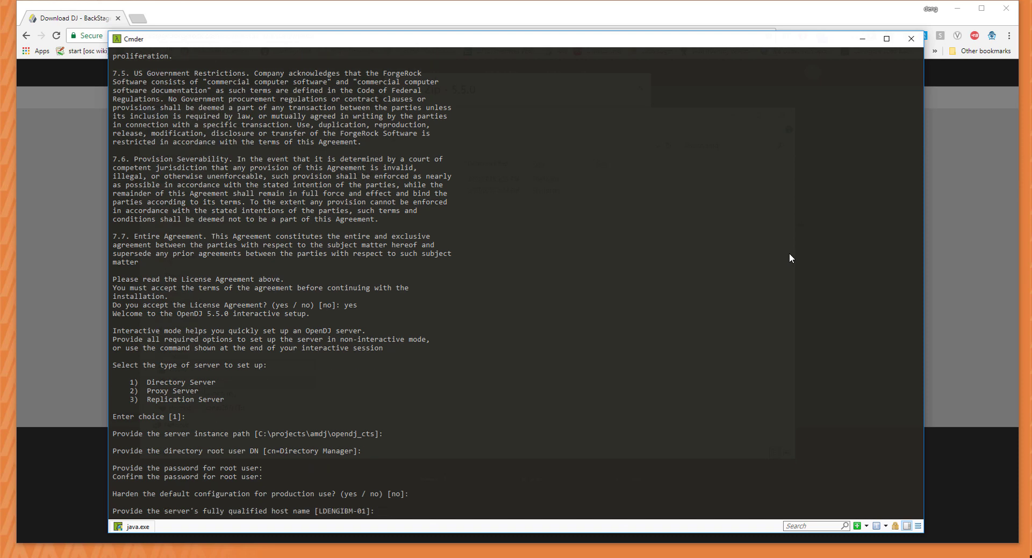
pyautogui.write('cts.example.com')
pyautogui.press('Return')
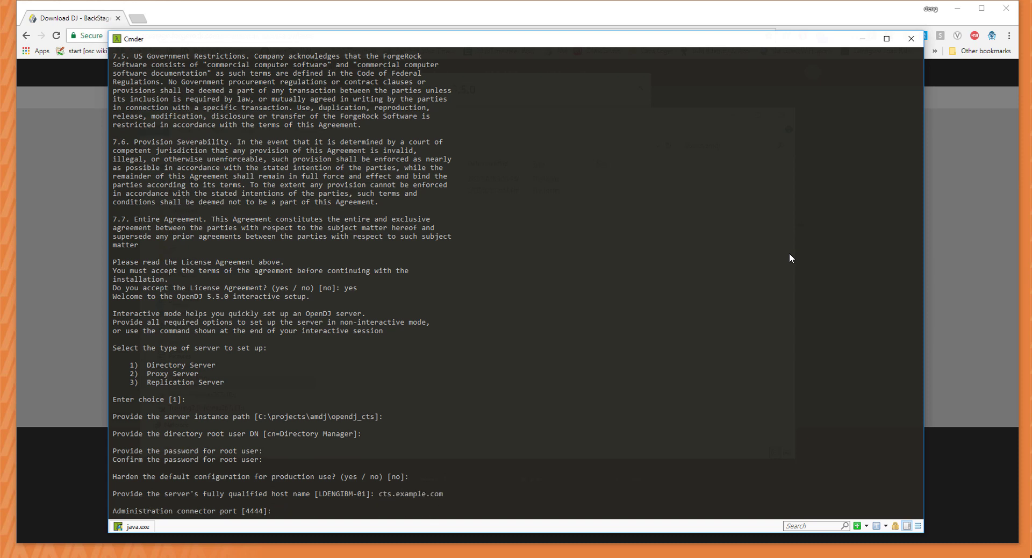
pyautogui.press('Return')
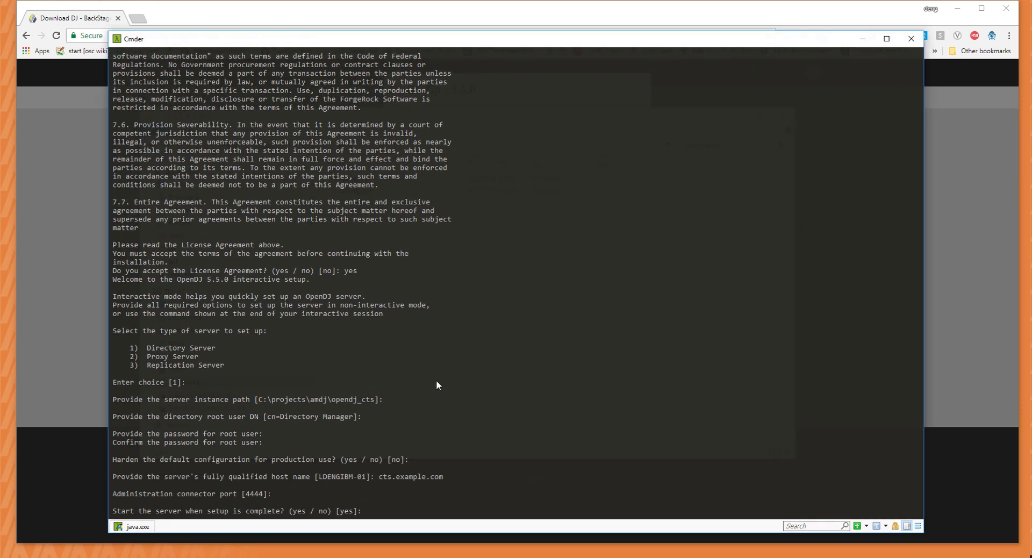
# Terminate the running setup and return to the amdj projects folder to list its folders.
pyautogui.hotkey('ctrl', 'c')
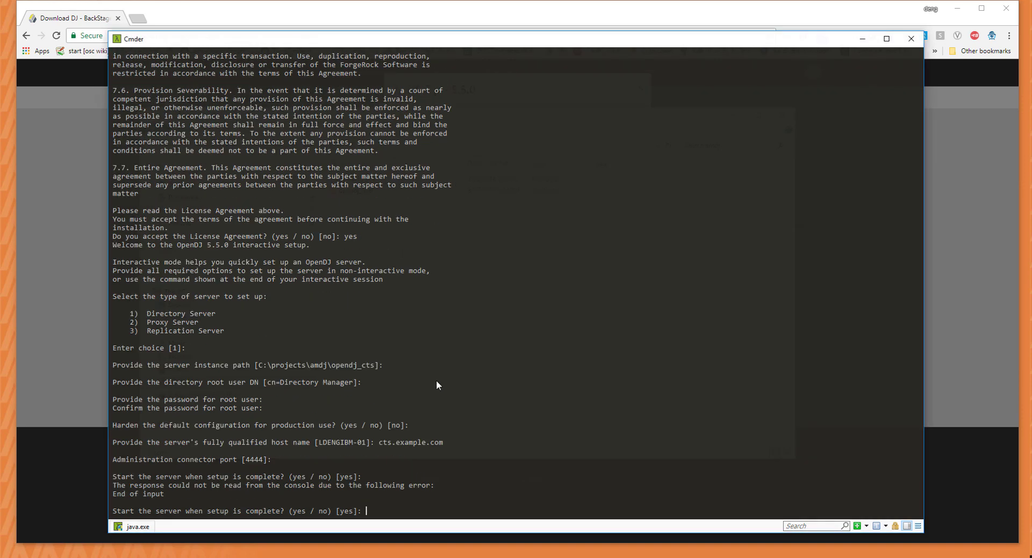
pyautogui.write('y')
pyautogui.press('Return')
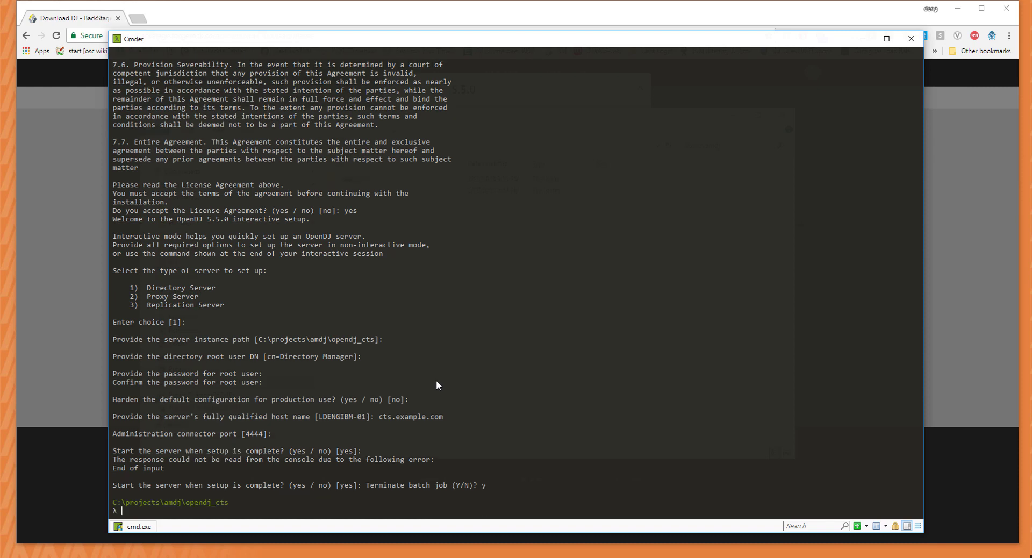
pyautogui.write('cd ..')
pyautogui.press('Return')
pyautogui.write('ls')
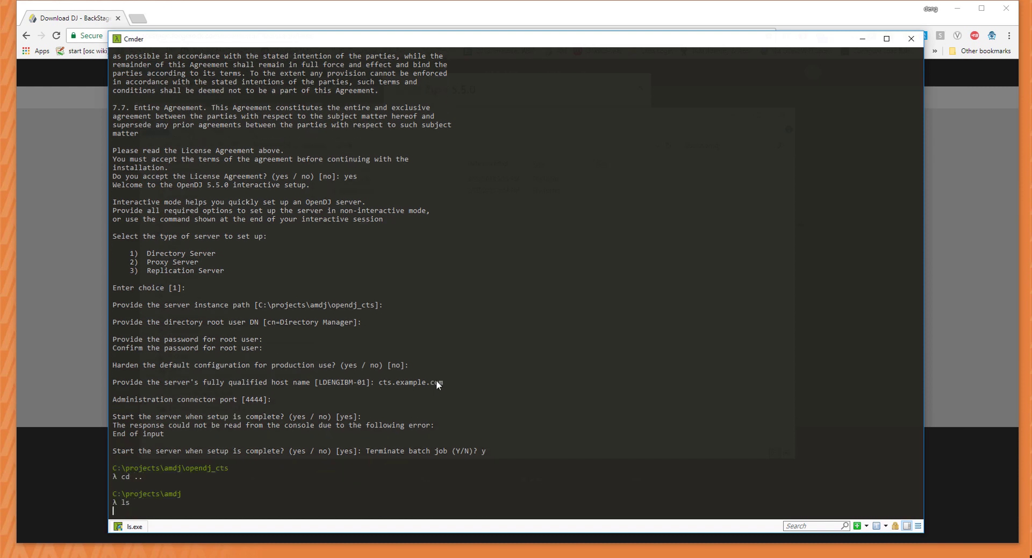
pyautogui.press('Return')
# Move into opendj_user and its bat folder, listing the contents along the way.
pyautogui.write('cd opendj_')
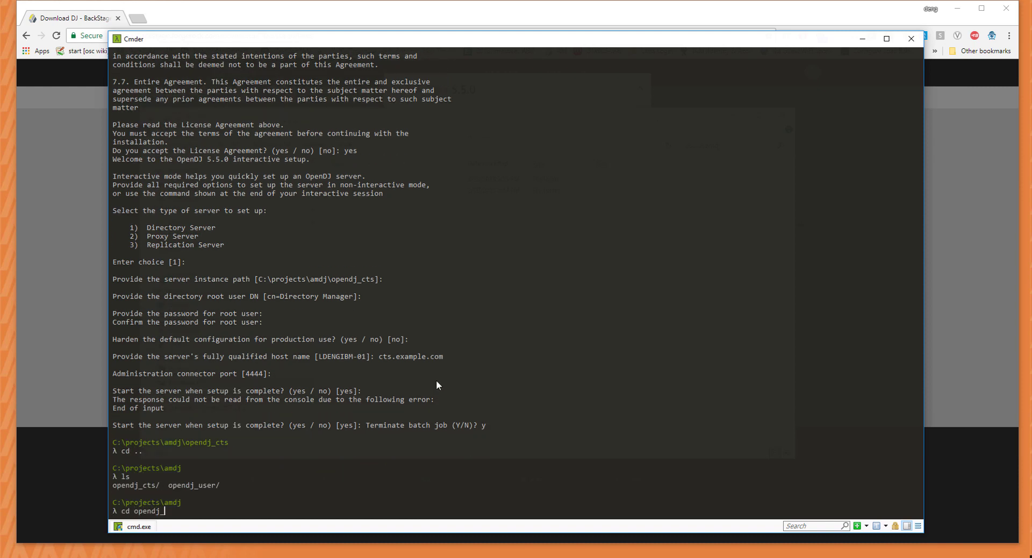
pyautogui.write('user\\')
pyautogui.press('Return')
pyautogui.write('ls')
pyautogui.press('Return')
pyautogui.write('cd ')
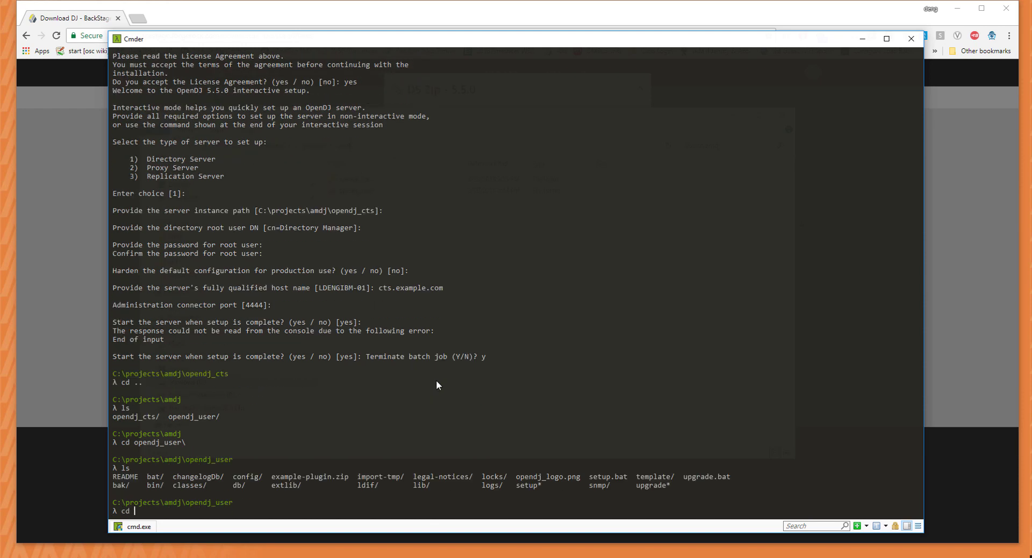
pyautogui.write('bit')
pyautogui.press('Return')
pyautogui.write('ls')
pyautogui.press('Return')
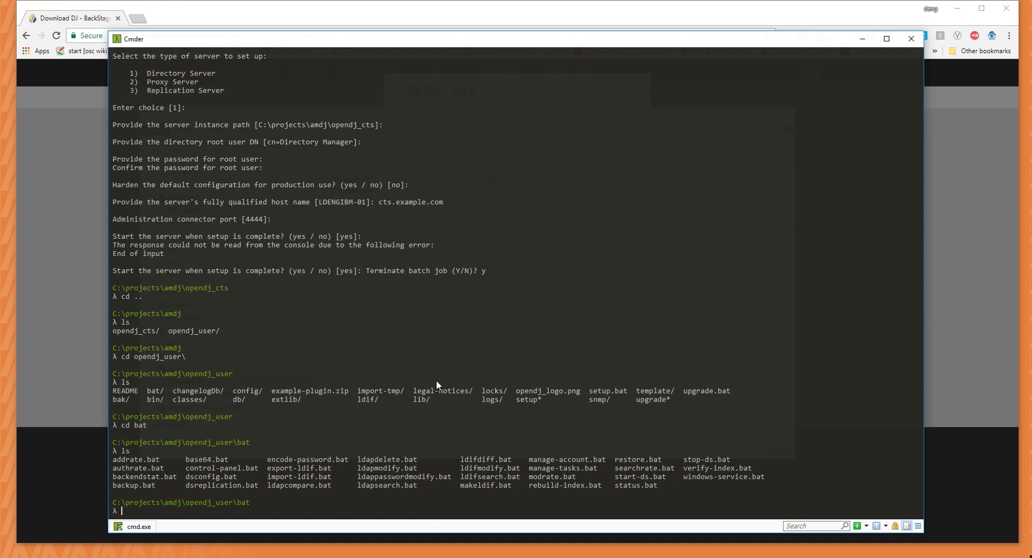
# Run start-ds.bat and wait for the opendj_user Directory Server to report a successful start.
pyautogui.write('start-ds.bat')
pyautogui.press('Return')
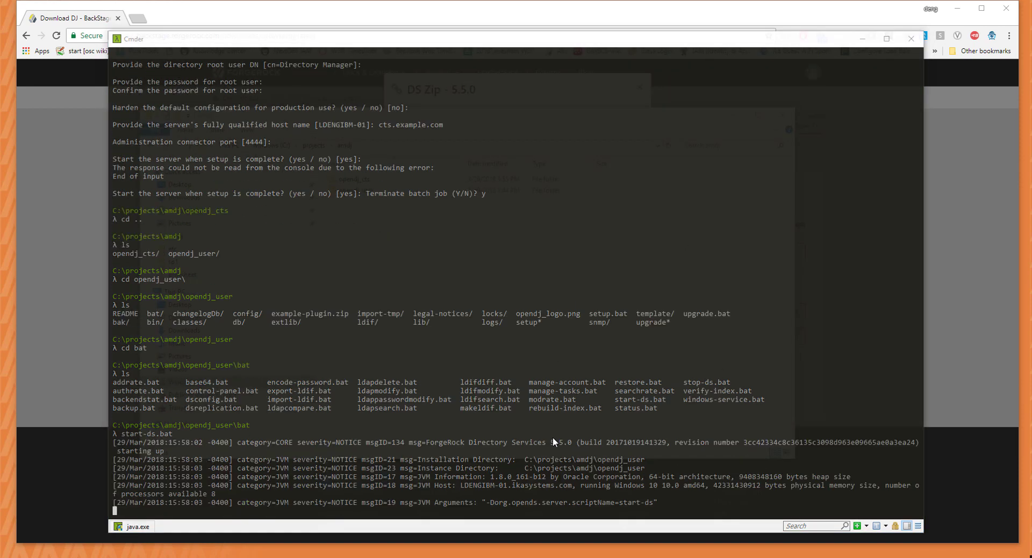
pyautogui.click(550, 446)
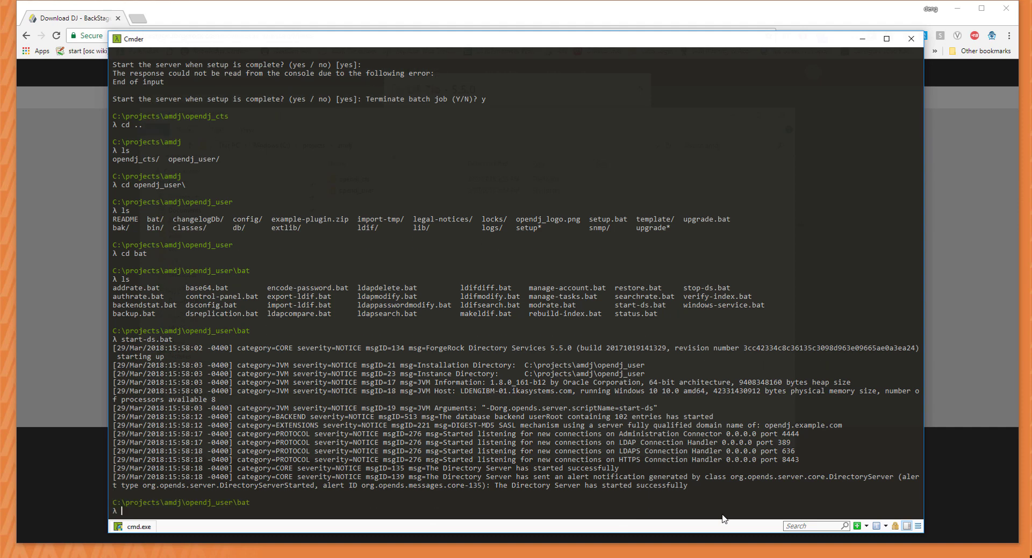
# Run status, auto-trusting the certificate and binding as cn=Directory Manager with the root password.
pyautogui.write('cd')
pyautogui.press('BackSpace')
pyautogui.press('BackSpace')
pyautogui.press('BackSpace')
pyautogui.write('status')
pyautogui.press('Return')
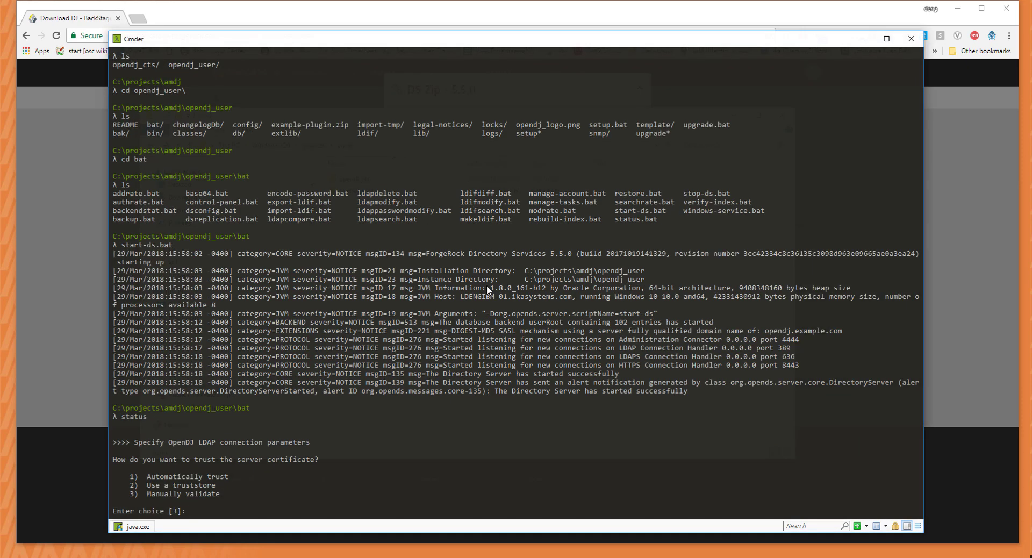
pyautogui.write('1')
pyautogui.press('Return')
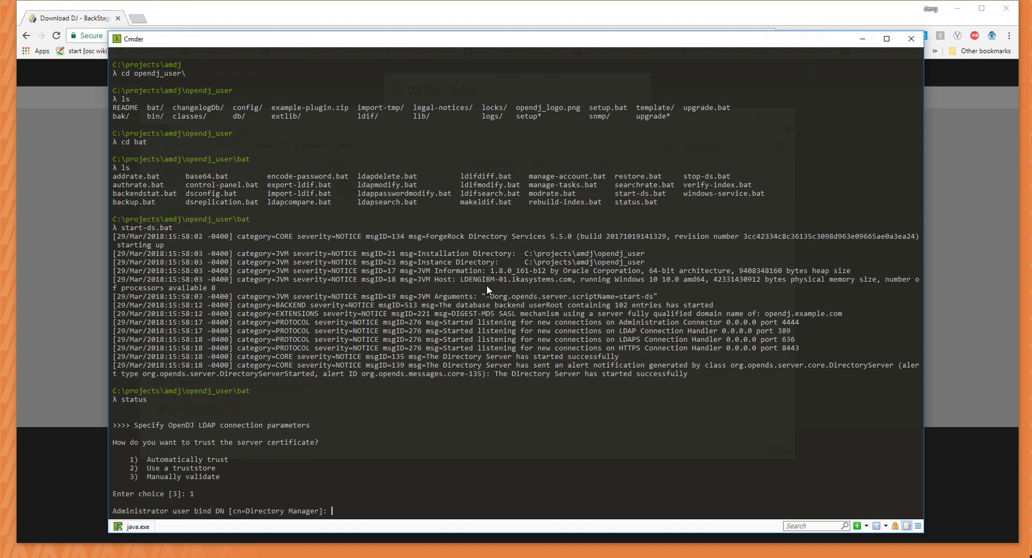
pyautogui.press('Return')
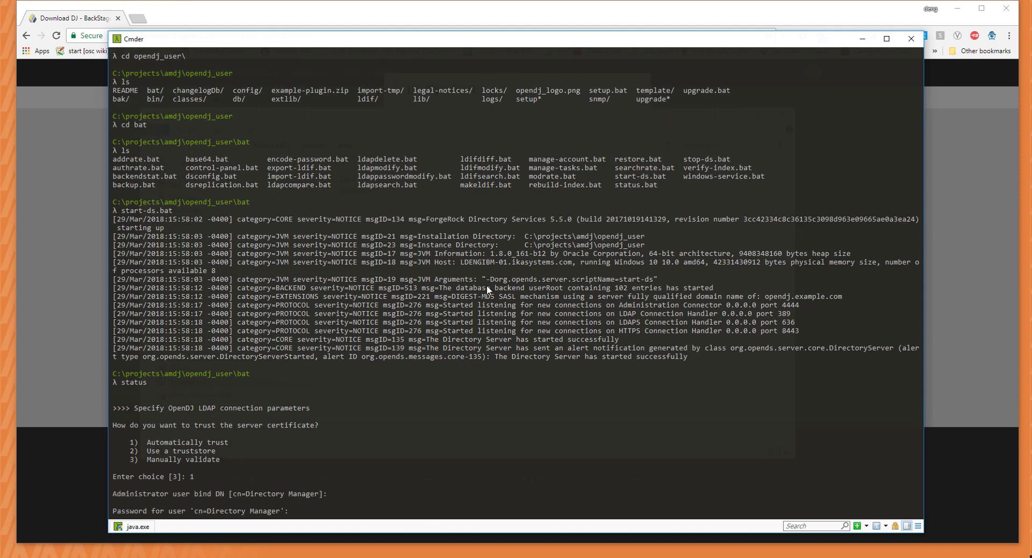
pyautogui.press('Return')
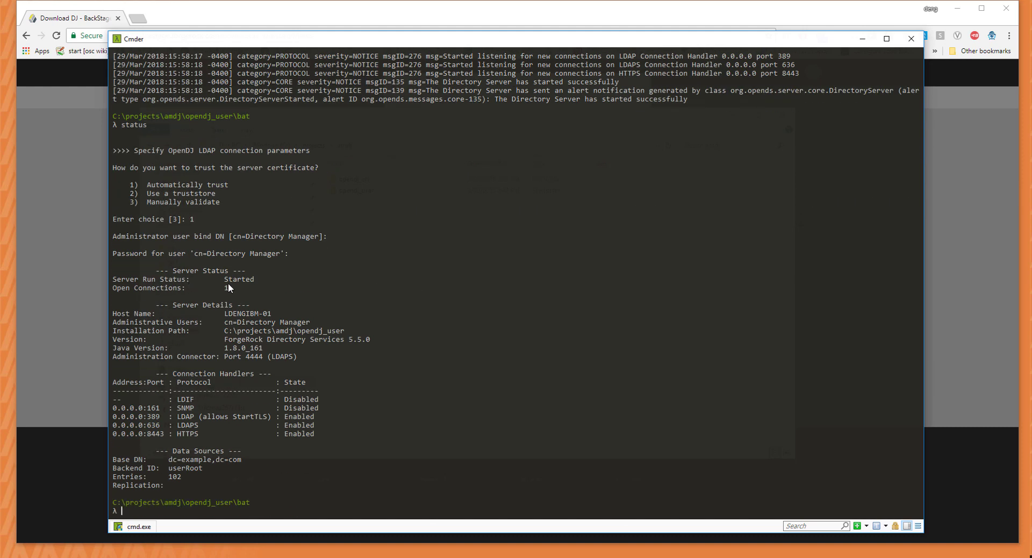
# Go up with cd ../.. into the opendj_cts folder and list its contents.
pyautogui.write('cd ../..')
pyautogui.press('Return')
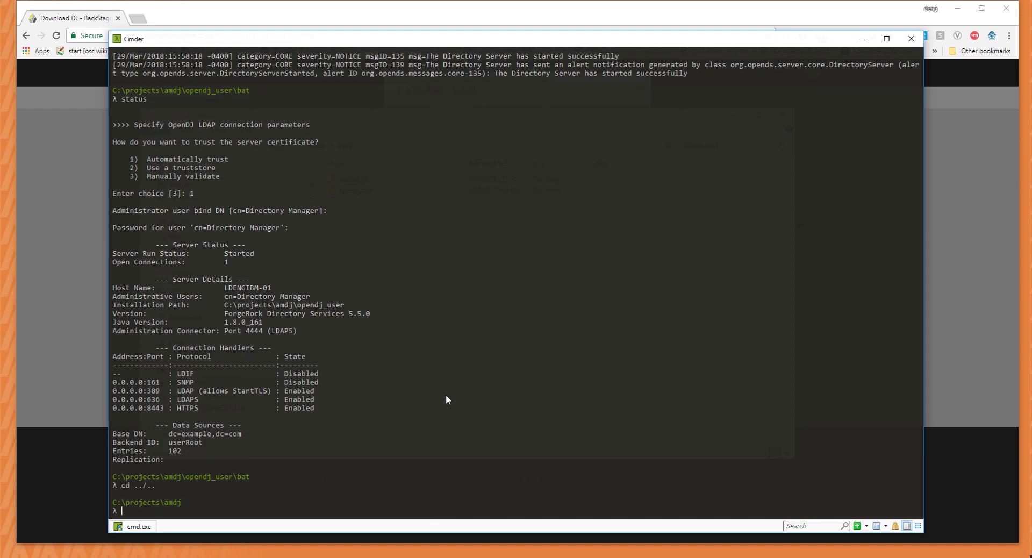
pyautogui.write('cd opendj_cts')
pyautogui.press('Return')
pyautogui.write('ls')
pyautogui.press('Return')
# Relaunch setup for opendj_cts to bring up the license agreement.
pyautogui.write('cd')
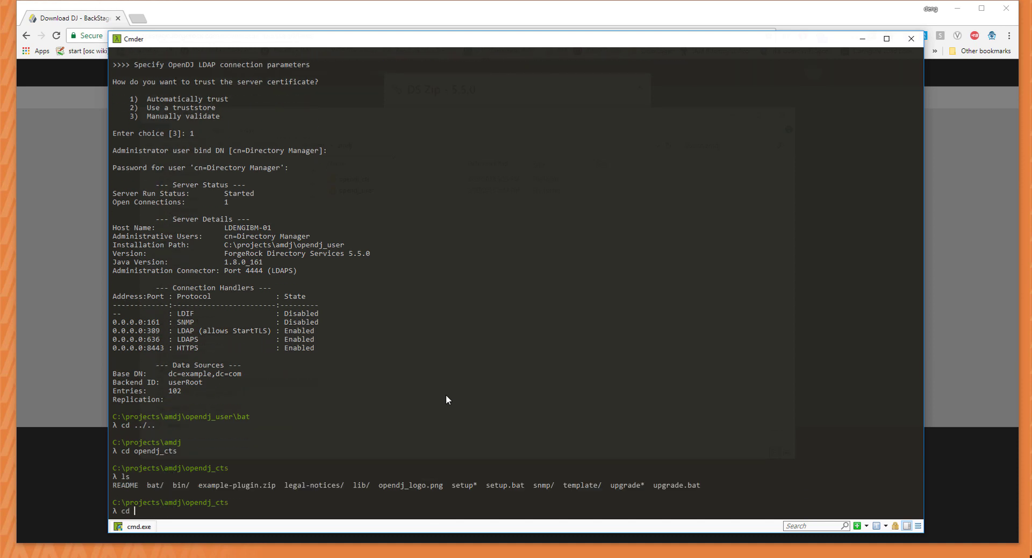
pyautogui.press('BackSpace')
pyautogui.press('BackSpace')
pyautogui.write('setup')
pyautogui.press('Return')
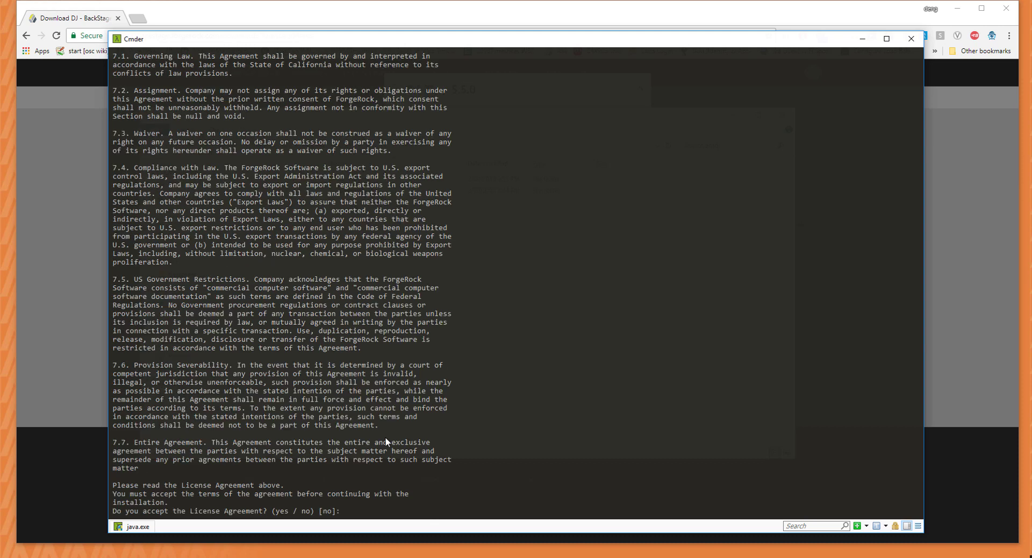
# Accept the license, keep default type, path, root DN and password, skip hardening, enter host cts.example.com.
pyautogui.write('yes')
pyautogui.press('Return')
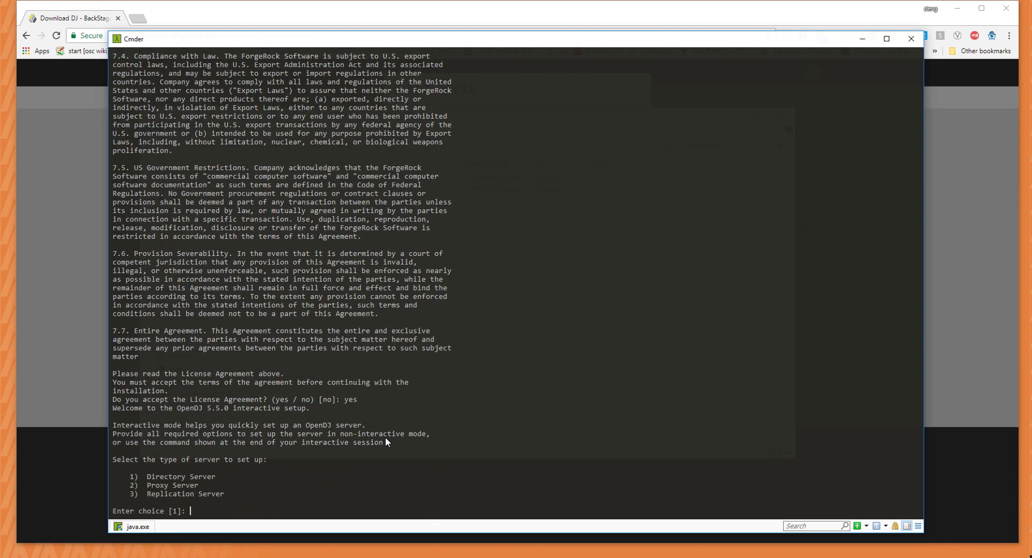
pyautogui.press('Return')
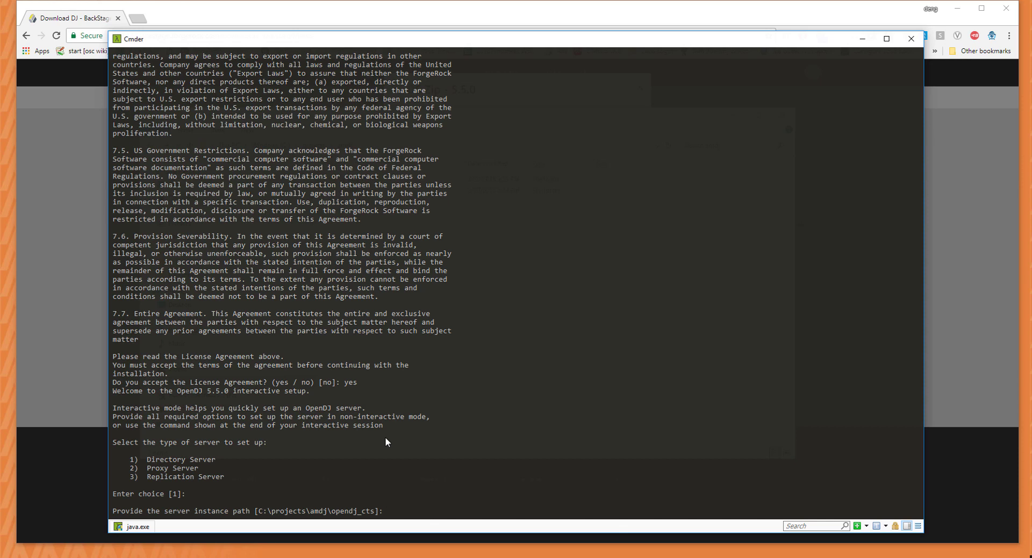
pyautogui.press('Return')
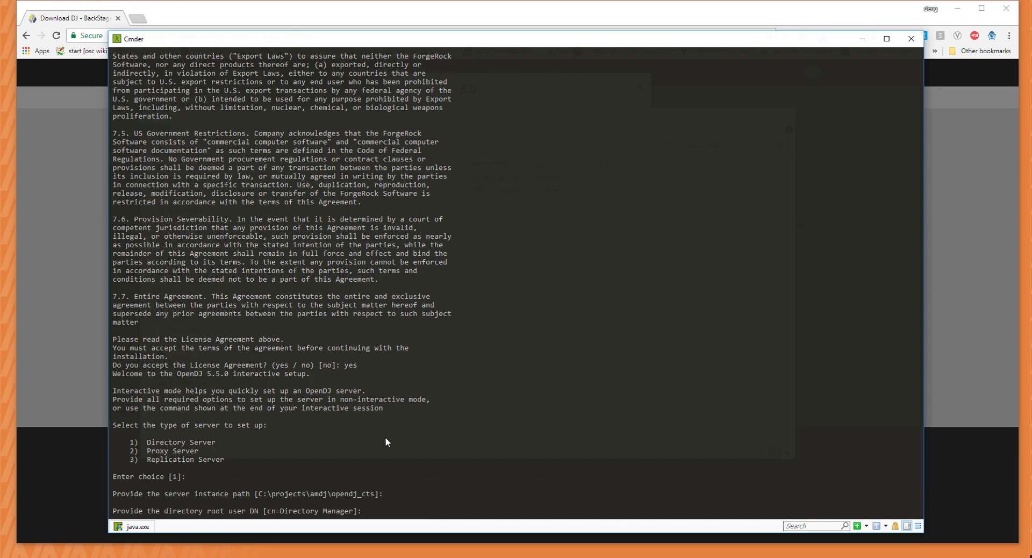
pyautogui.press('Return')
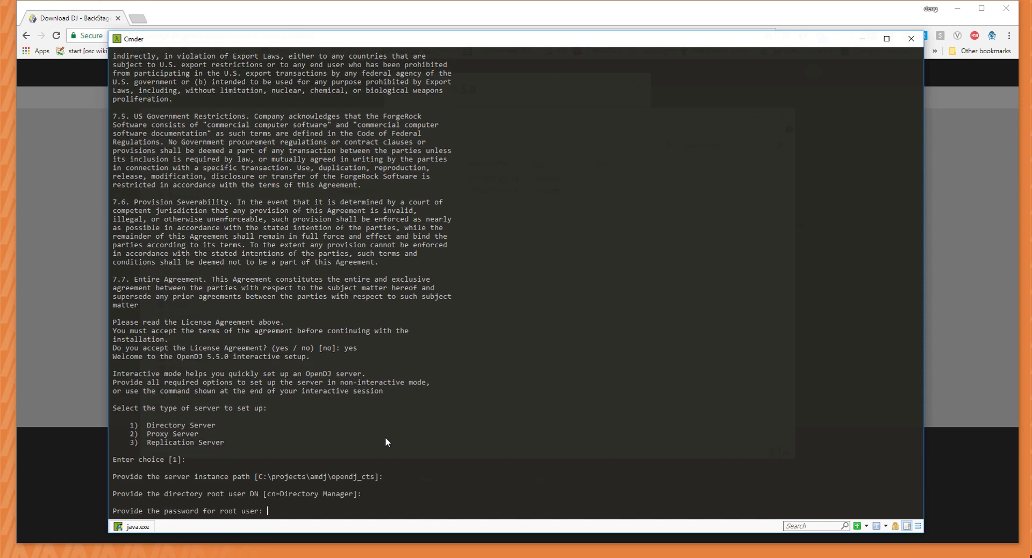
pyautogui.press('Return')
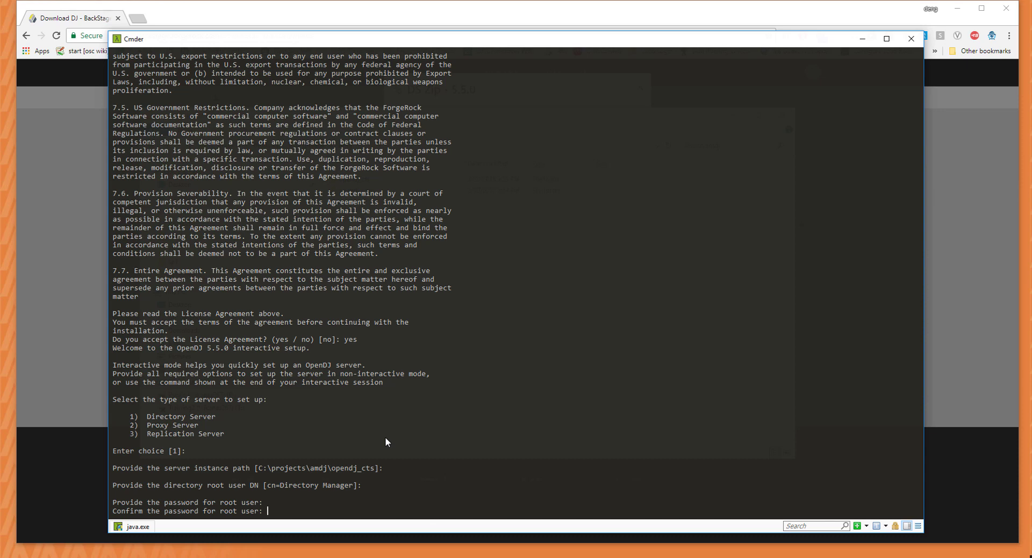
pyautogui.press('Return')
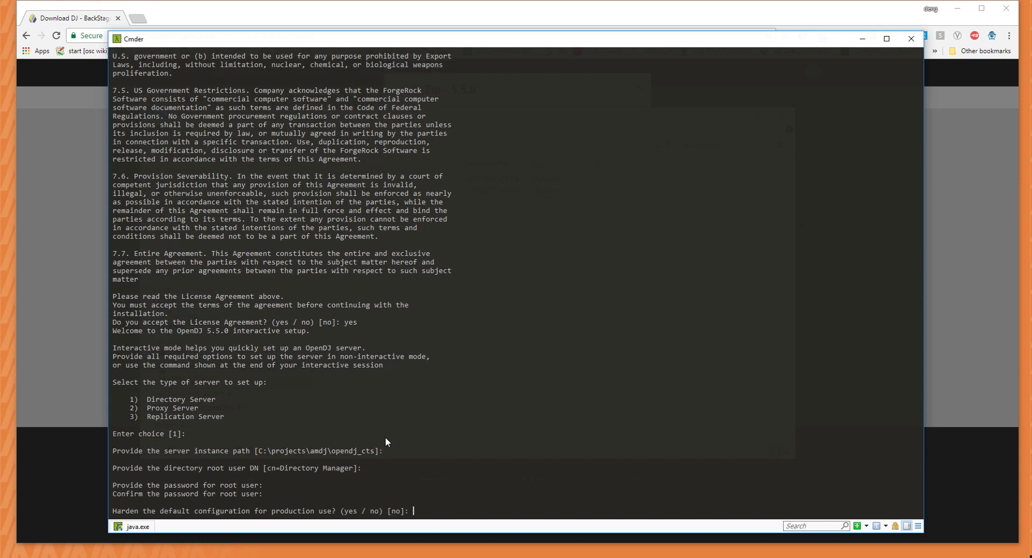
pyautogui.press('Return')
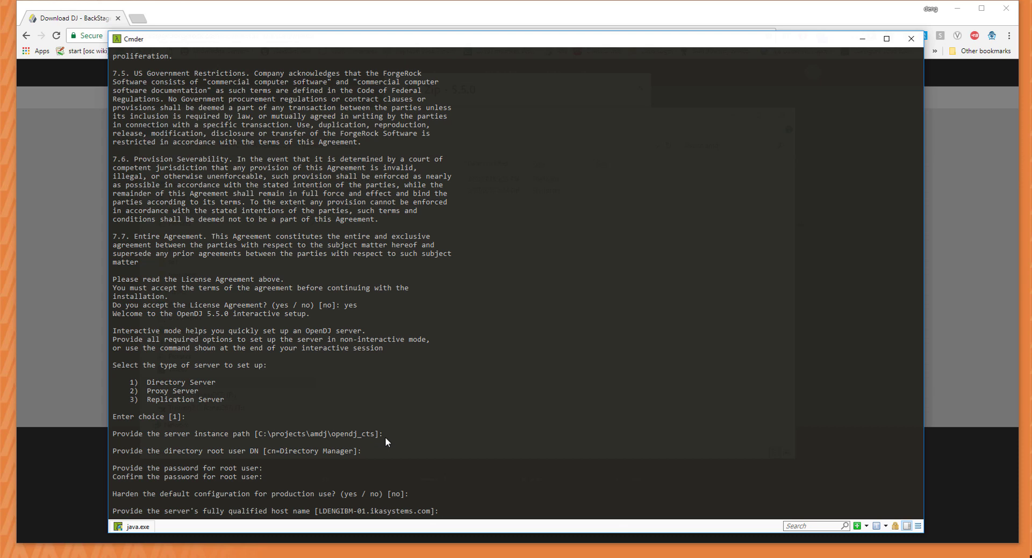
pyautogui.write('cts.example.com')
pyautogui.press('Return')
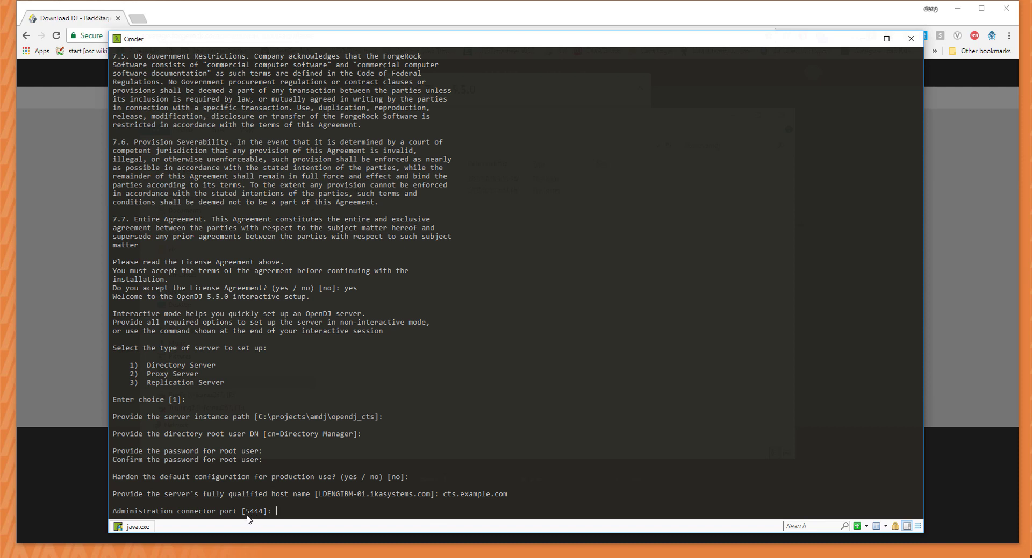
pyautogui.scroll(20, 575, 453)
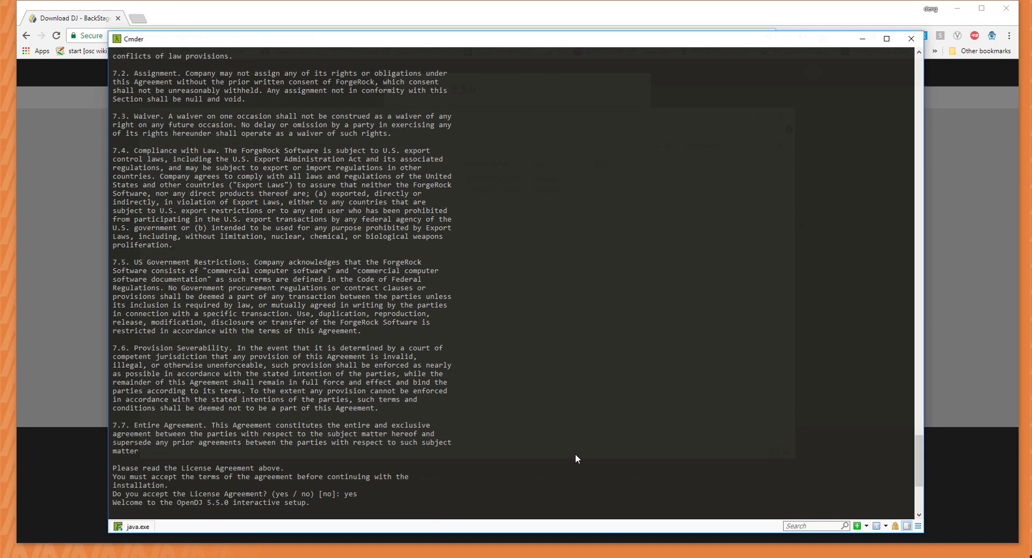
pyautogui.scroll(9, 580, 460)
pyautogui.scroll(-20, 587, 453)
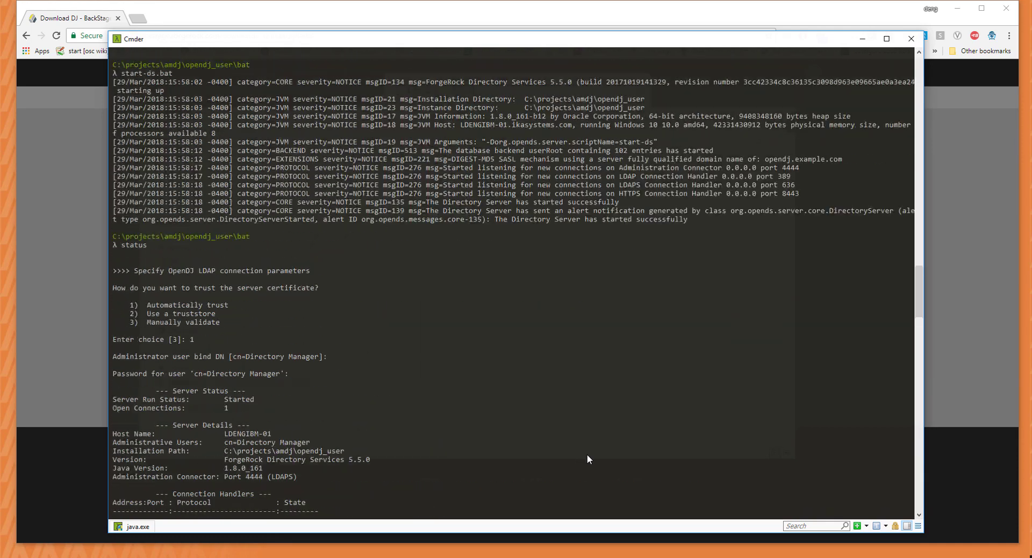
pyautogui.scroll(2, 586, 454)
pyautogui.scroll(-3, 587, 453)
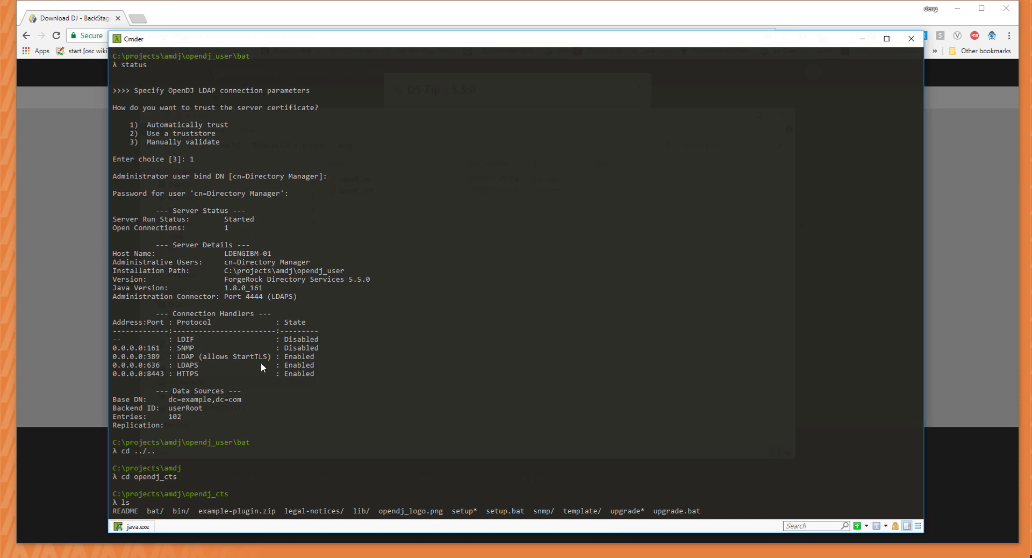
pyautogui.scroll(-20, 462, 395)
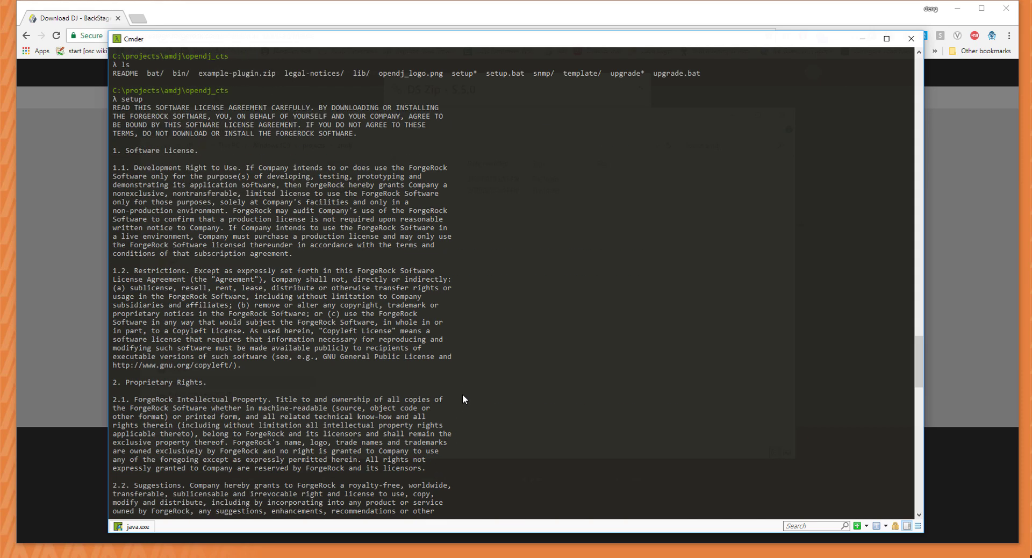
pyautogui.scroll(-20, 463, 394)
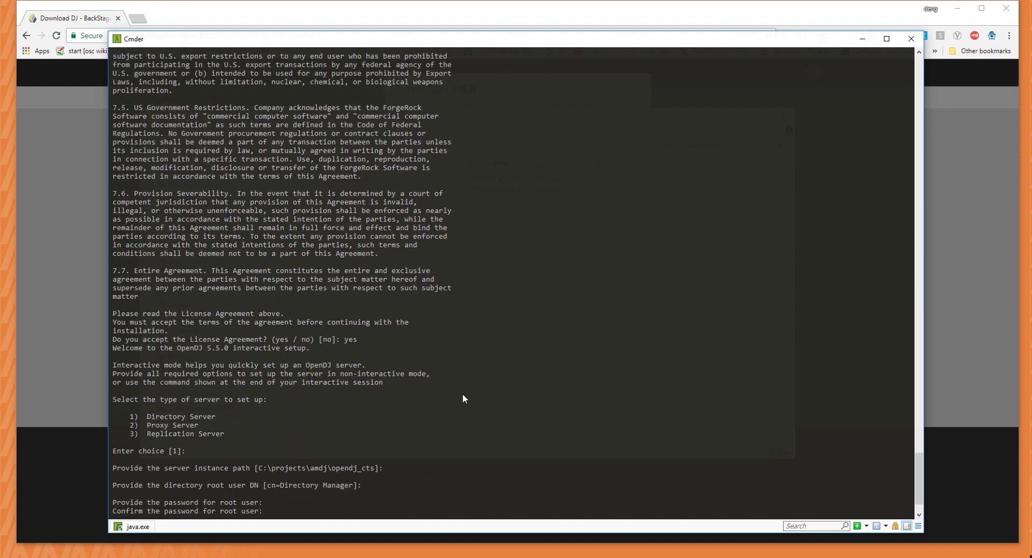
pyautogui.scroll(2, 454, 413)
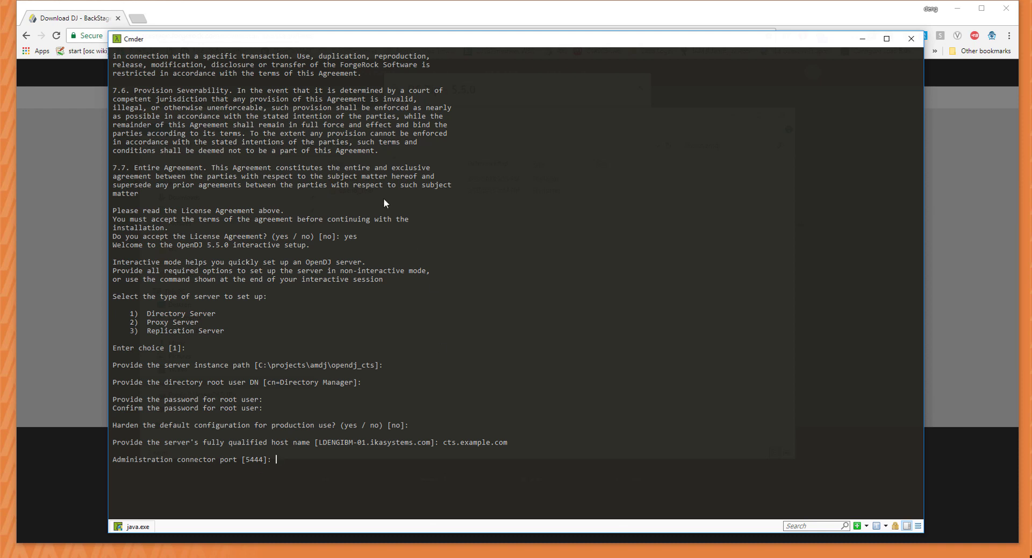
pyautogui.scroll(1, 301, 450)
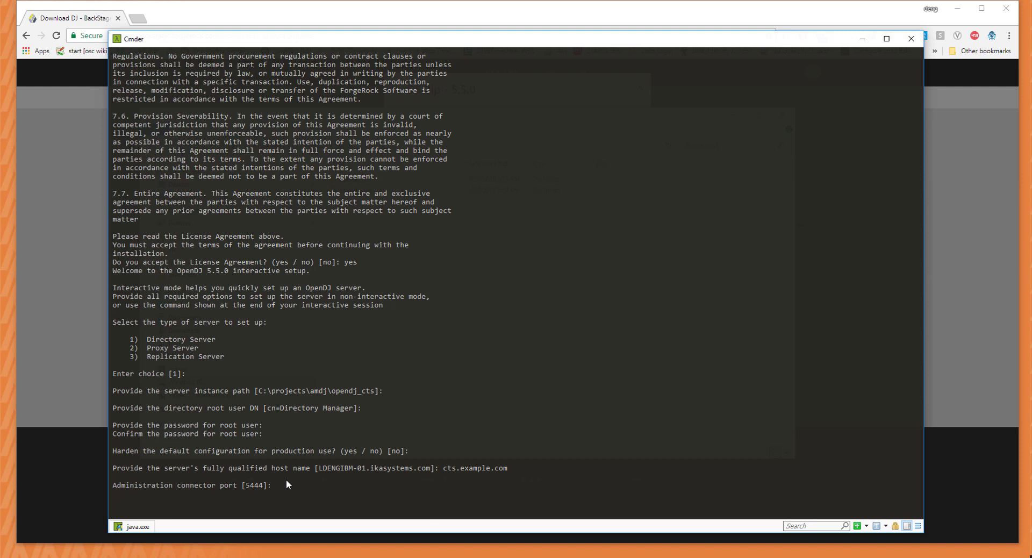
# Keep admin port 5444, start the server after setup, run as a Windows service, use a self-signed certificate.
pyautogui.press('Return')
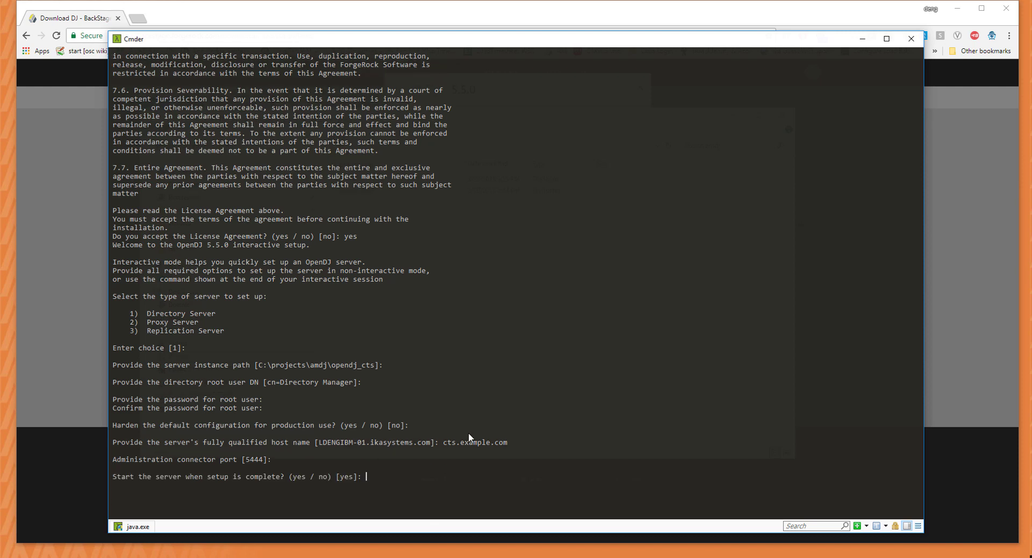
pyautogui.press('Return')
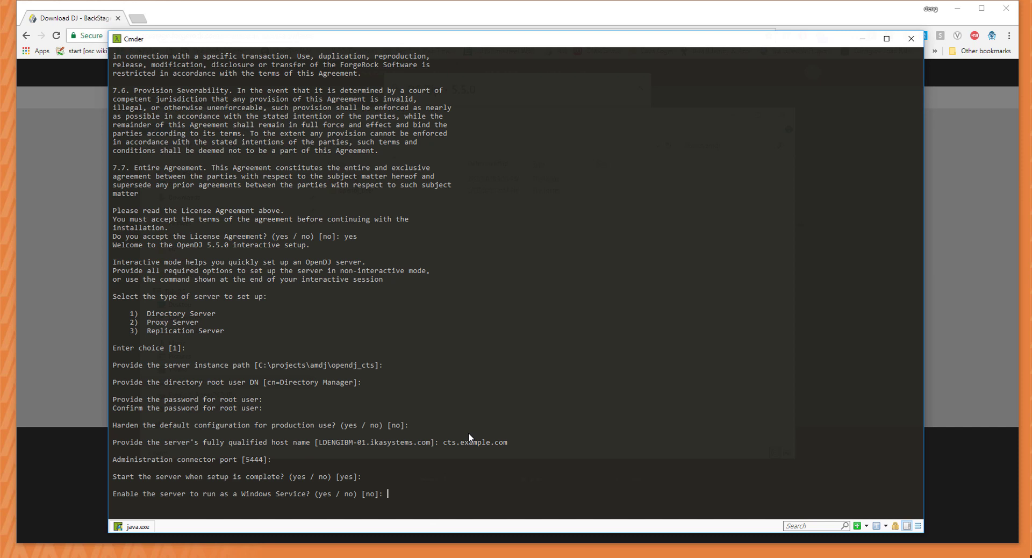
pyautogui.write('yes')
pyautogui.press('Return')
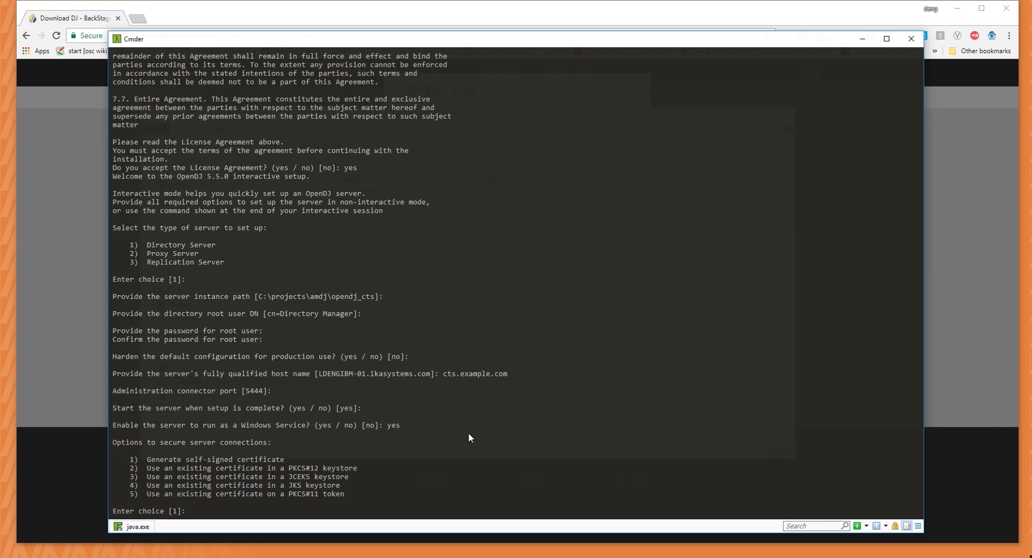
pyautogui.press('Return')
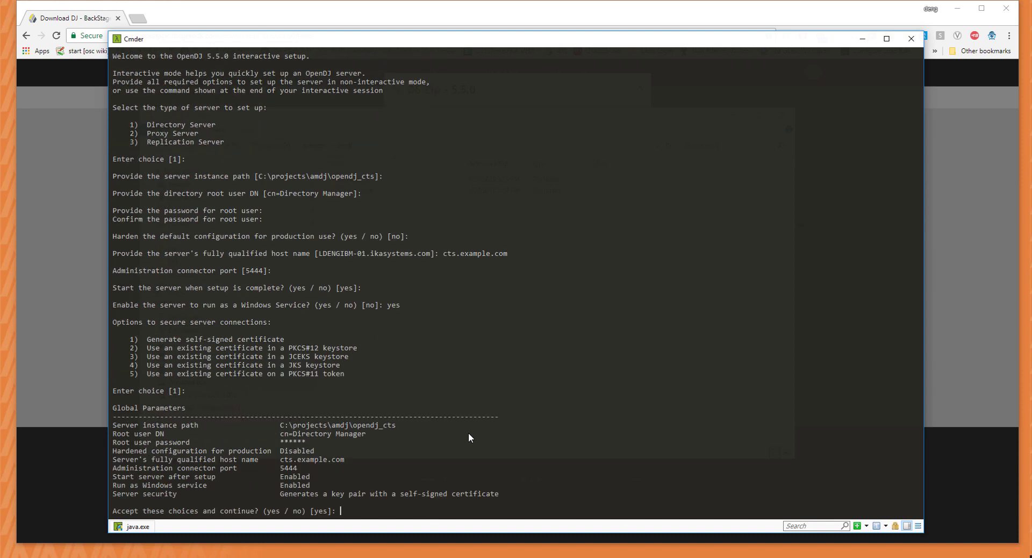
pyautogui.press('Return')
# Enable LDAP with StartTLS, keep LDAPS 1636 and HTTPS 9443, and proceed to data storage.
pyautogui.press('Return')
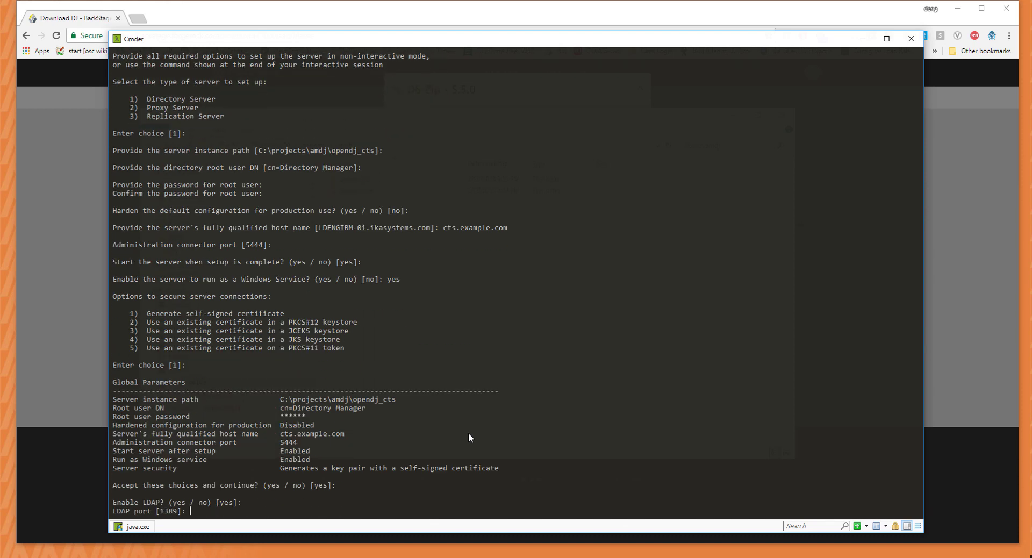
pyautogui.press('Return')
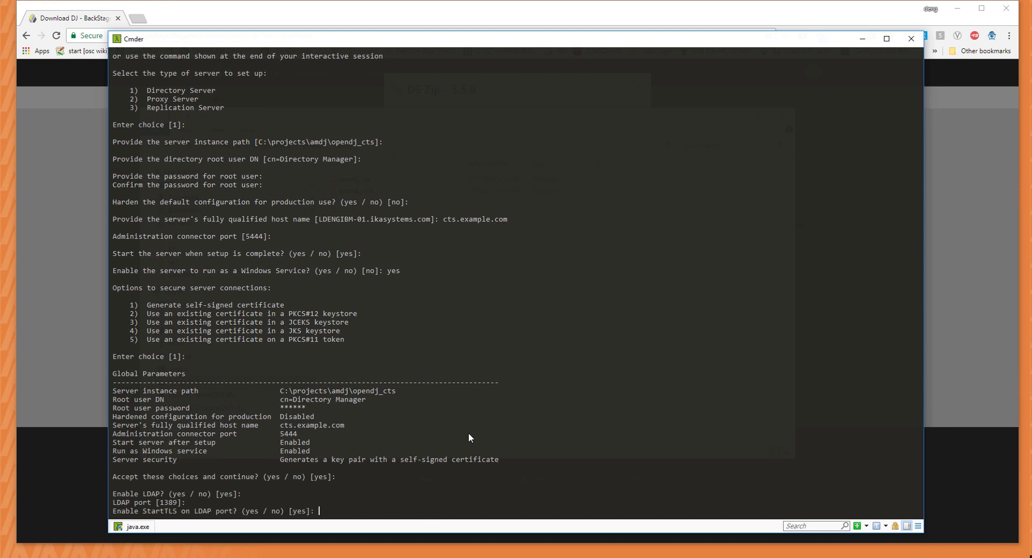
pyautogui.press('Return')
pyautogui.press('Return')
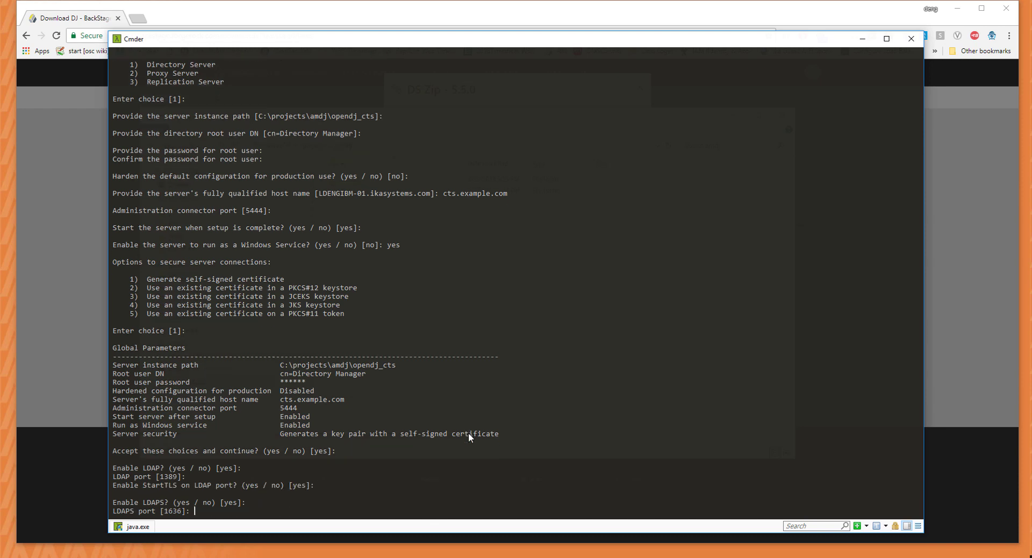
pyautogui.press('Return')
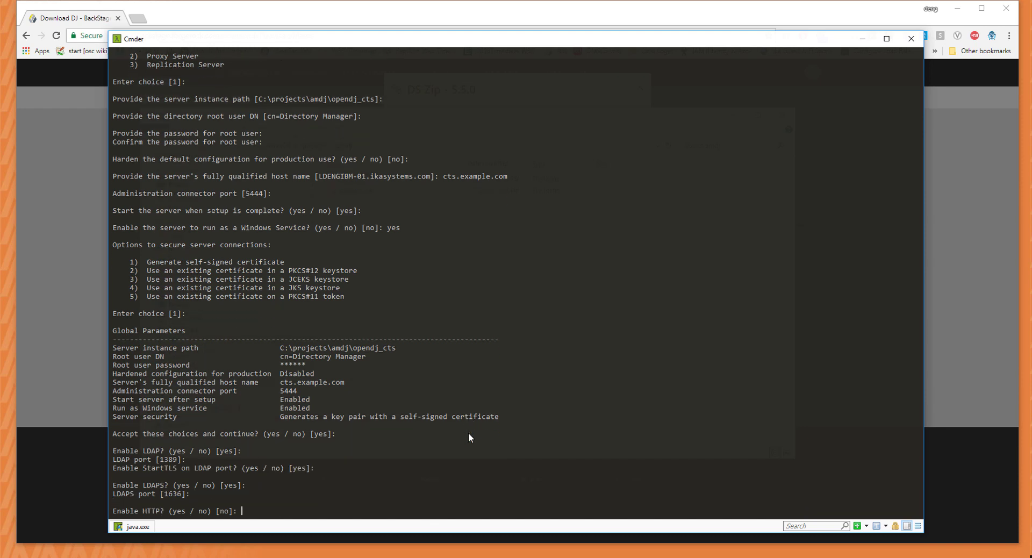
pyautogui.press('Return')
pyautogui.press('Return')
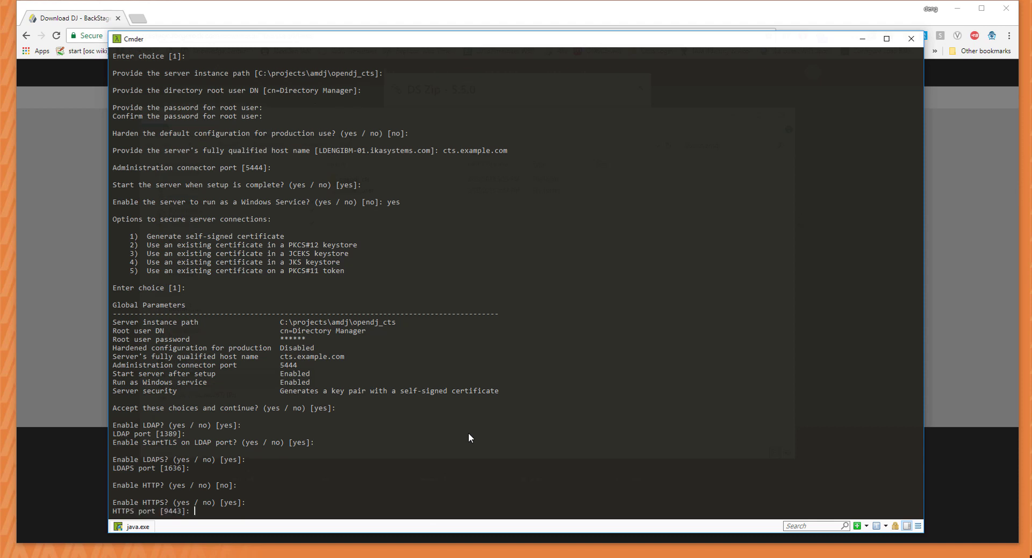
pyautogui.press('Return')
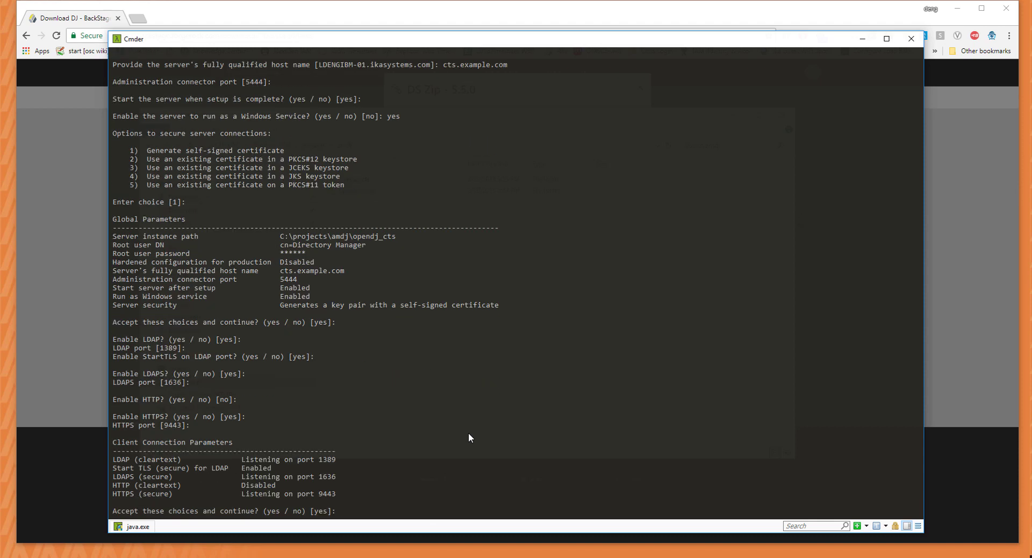
pyautogui.press('Return')
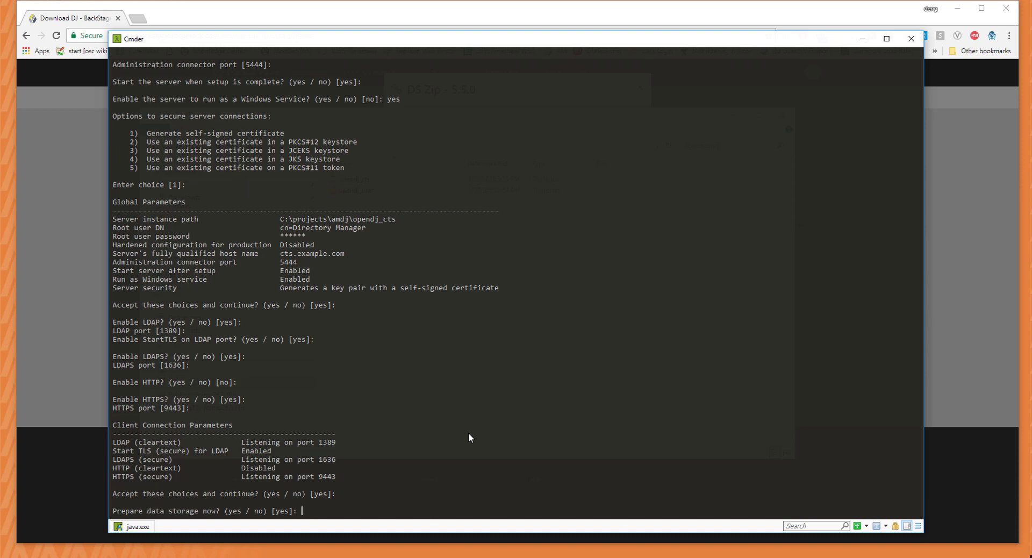
pyautogui.press('Return')
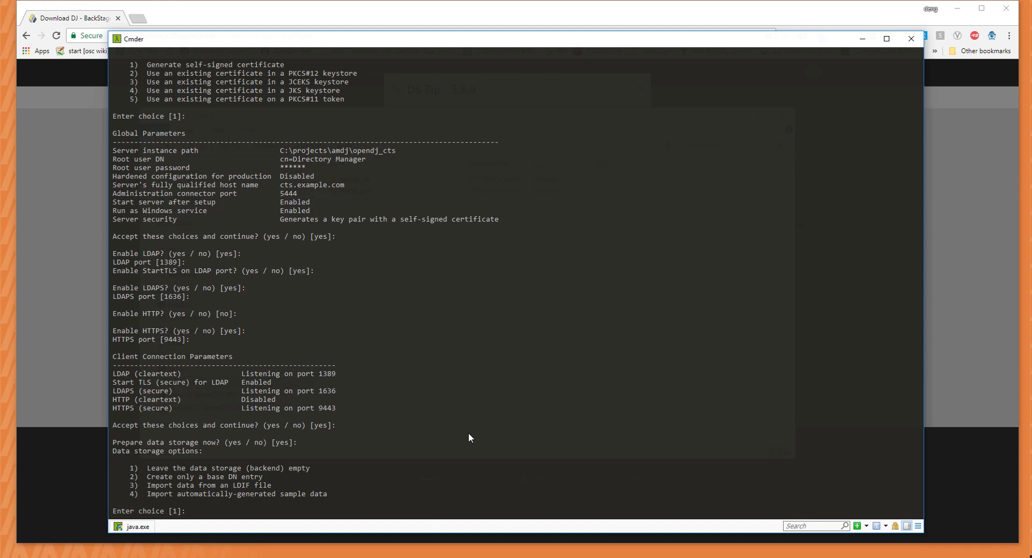
# Create only the base entry dc=cts,dc=com and run the setup.
pyautogui.write('2')
pyautogui.press('Return')
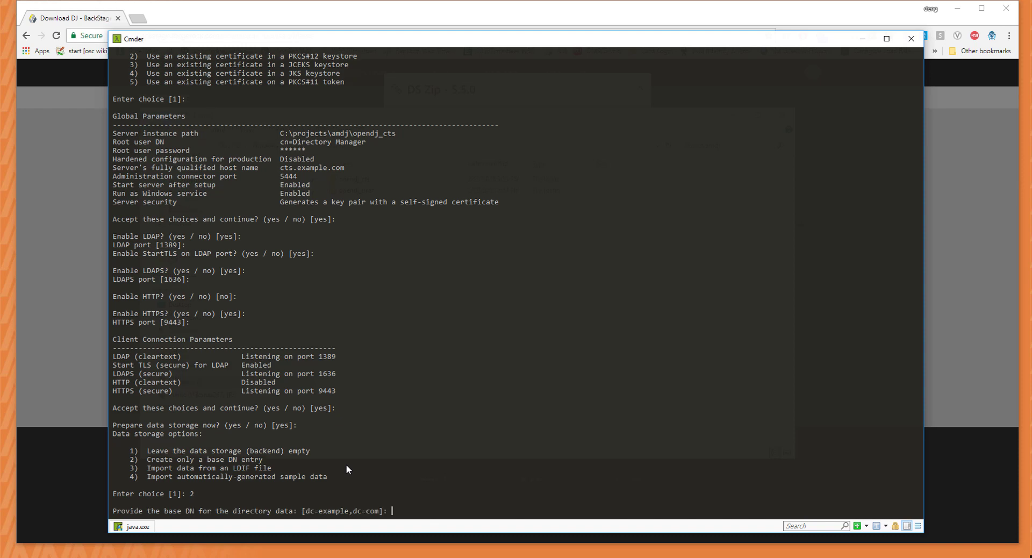
pyautogui.write('dc=cts,dc=com')
pyautogui.press('Return')
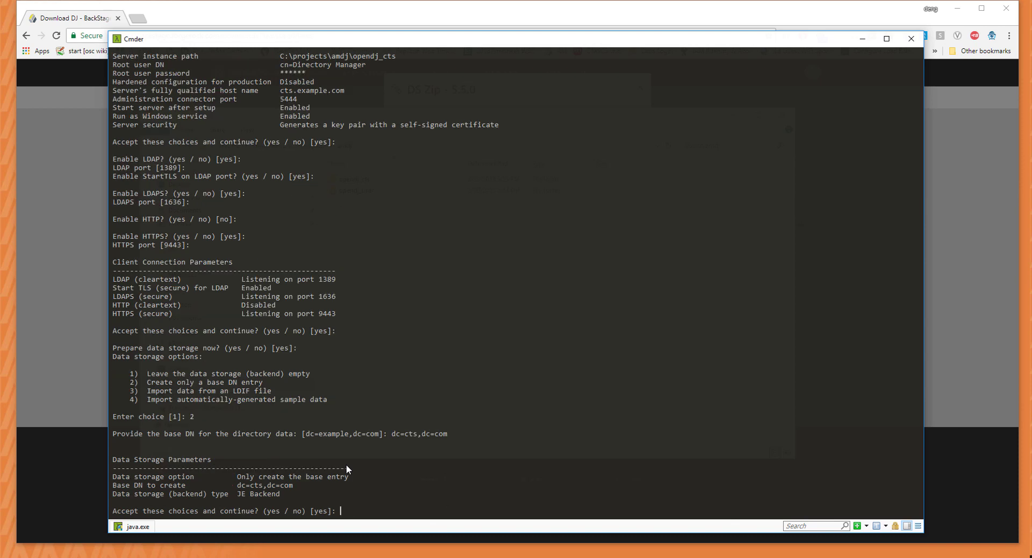
pyautogui.press('Return')
pyautogui.press('Return')
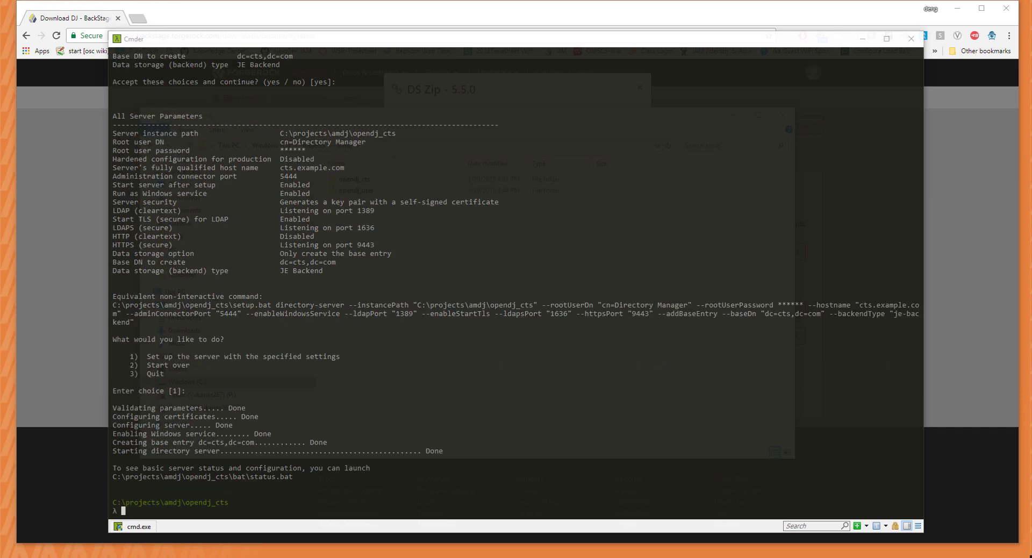
# From the opendj_cts bat folder, run control-panel.bat.
pyautogui.click(474, 456)
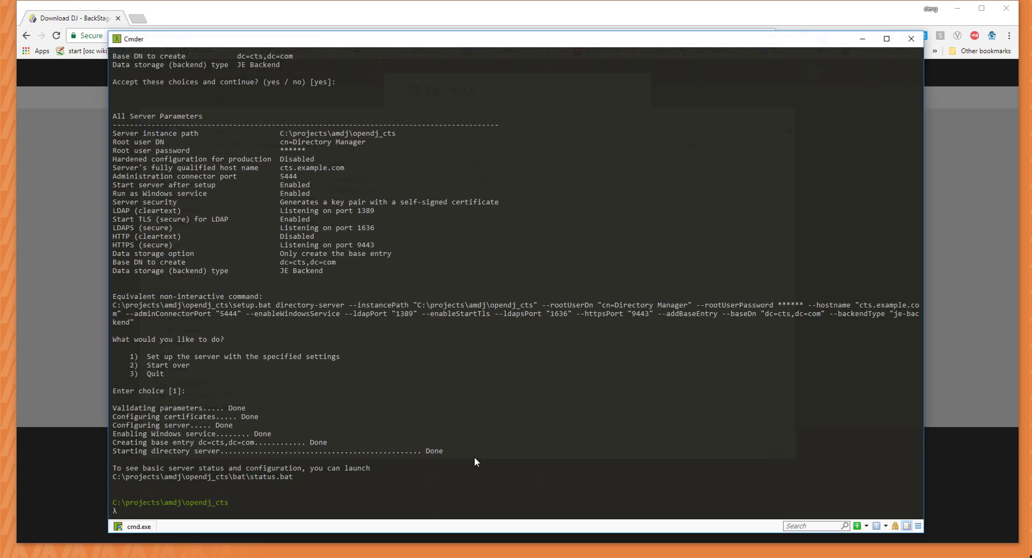
pyautogui.write('ls')
pyautogui.press('Return')
pyautogui.write('cd b')
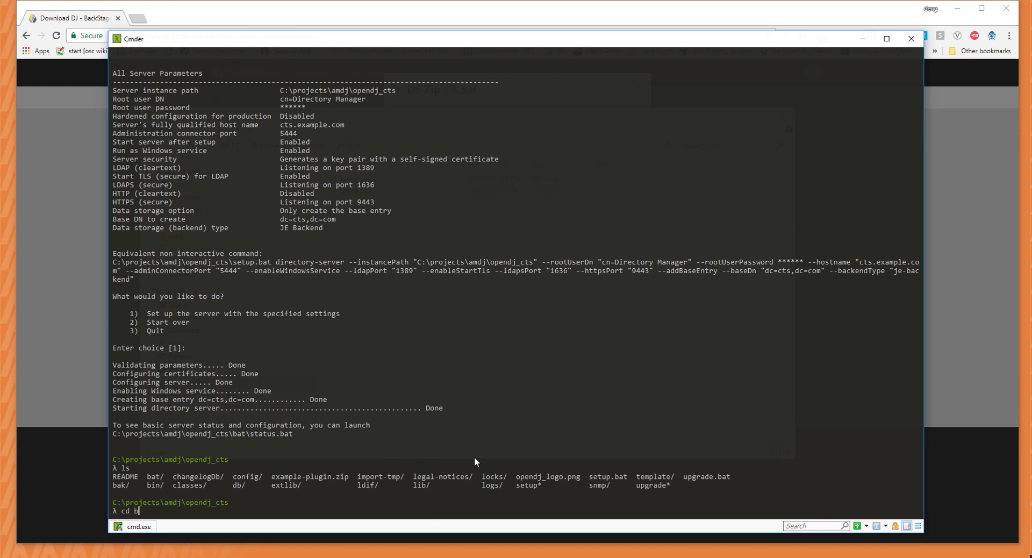
pyautogui.write('at')
pyautogui.press('Return')
pyautogui.write('status')
pyautogui.press('BackSpace')
pyautogui.press('BackSpace')
pyautogui.press('BackSpace')
pyautogui.press('BackSpace')
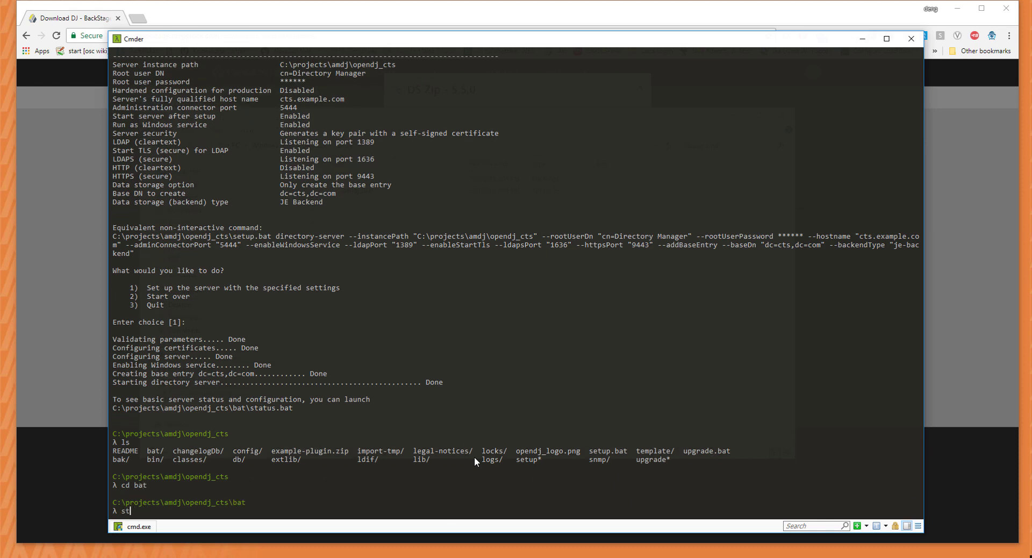
pyautogui.press('BackSpace')
pyautogui.press('BackSpace')
pyautogui.write('control-panel.bat')
pyautogui.press('Return')
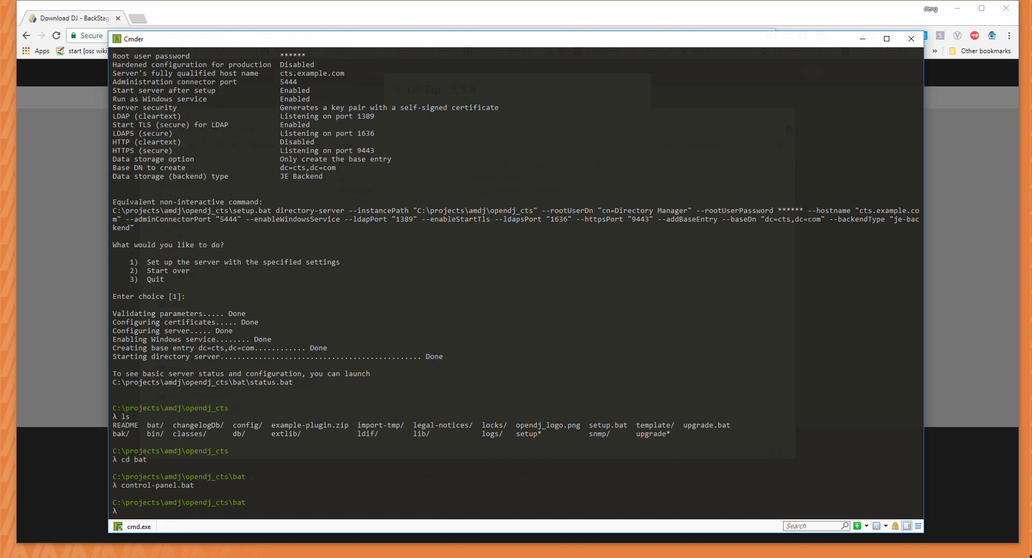
# Log in as cn=Directory Manager with the root password and permanently accept the server certificate.
pyautogui.click(416, 201)
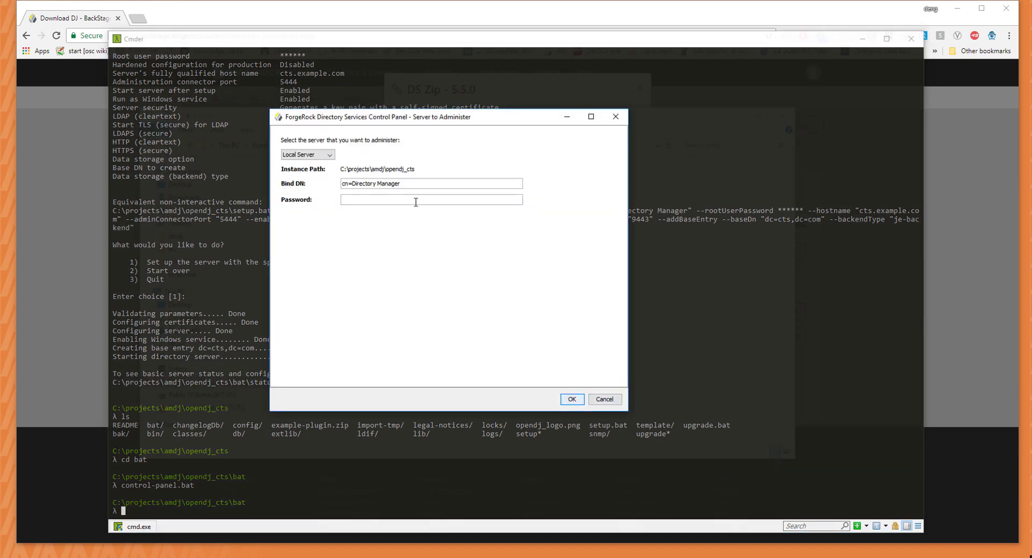
pyautogui.write('•••••')
pyautogui.press('BackSpace')
pyautogui.press('BackSpace')
pyautogui.press('BackSpace')
pyautogui.press('BackSpace')
pyautogui.press('BackSpace')
pyautogui.write('password')
pyautogui.click(570, 399)
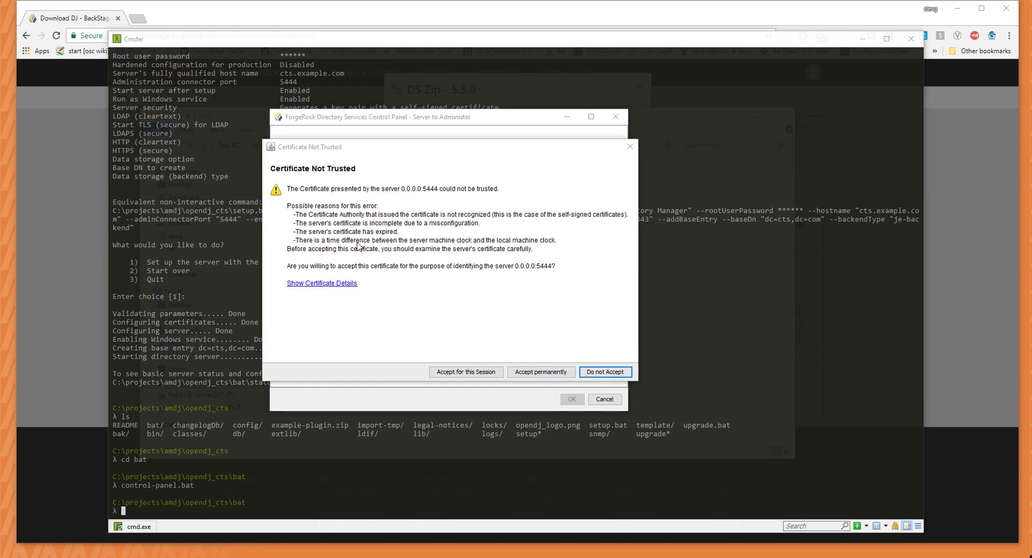
pyautogui.click(526, 373)
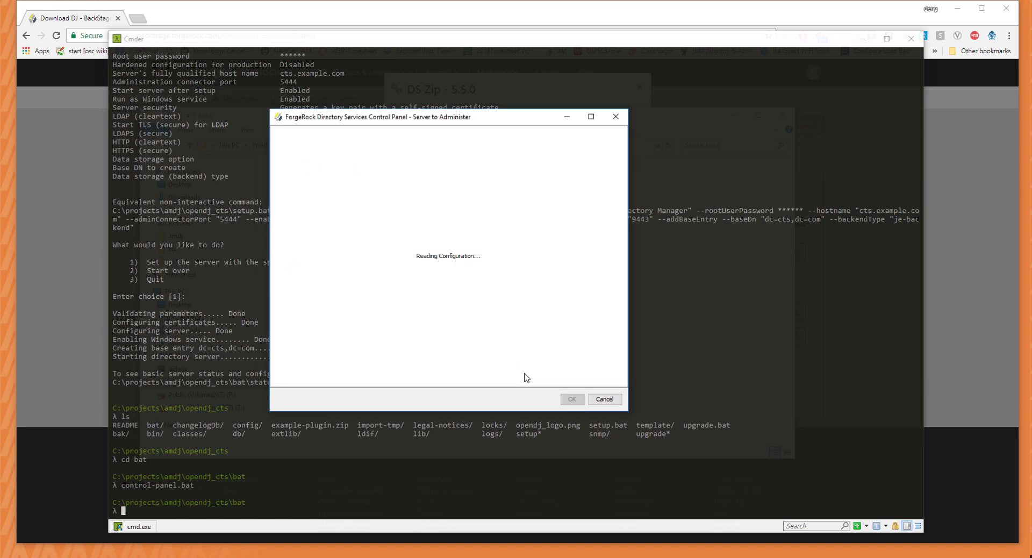
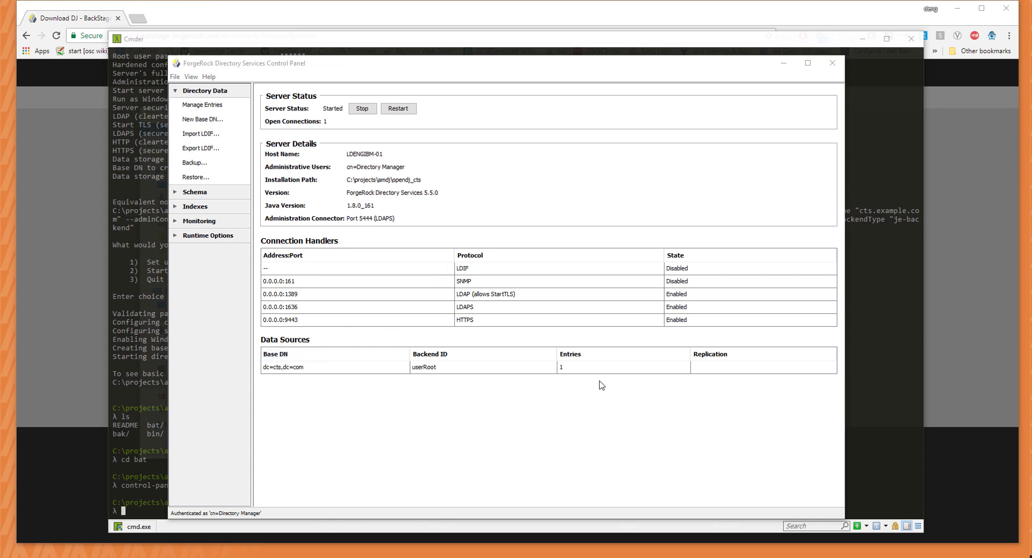
# Open the Control Panel's entry browser on dc=cts,dc=com and enlarge its window.
pyautogui.click(270, 369)
pyautogui.click(202, 104)
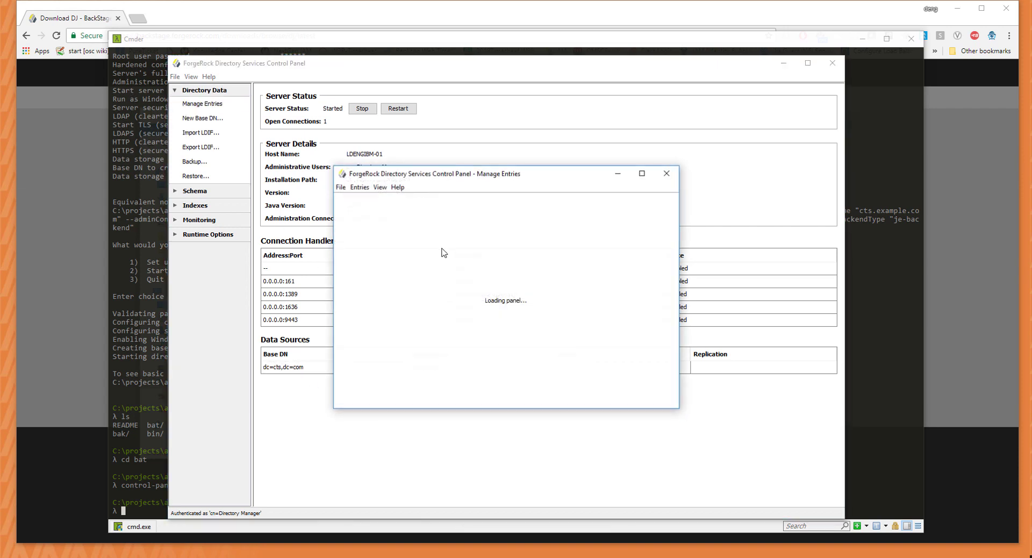
pyautogui.click(356, 231)
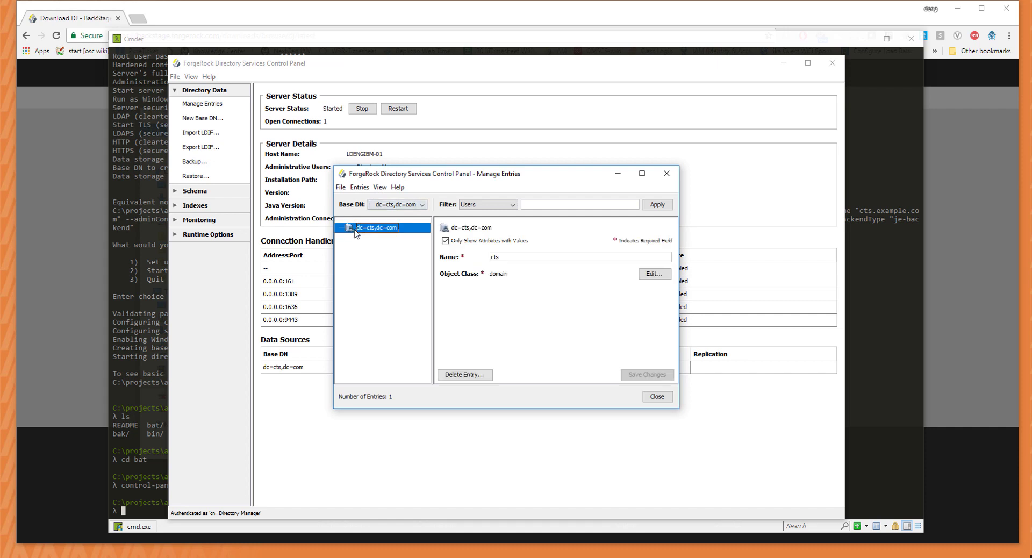
pyautogui.moveTo(513, 177); pyautogui.dragTo(448, 101)
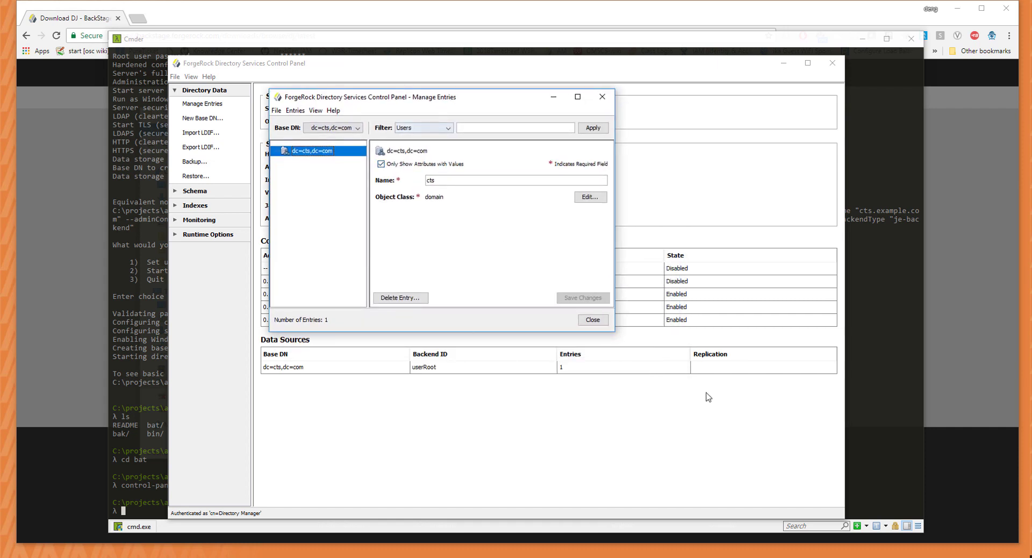
pyautogui.moveTo(616, 334); pyautogui.dragTo(763, 399)
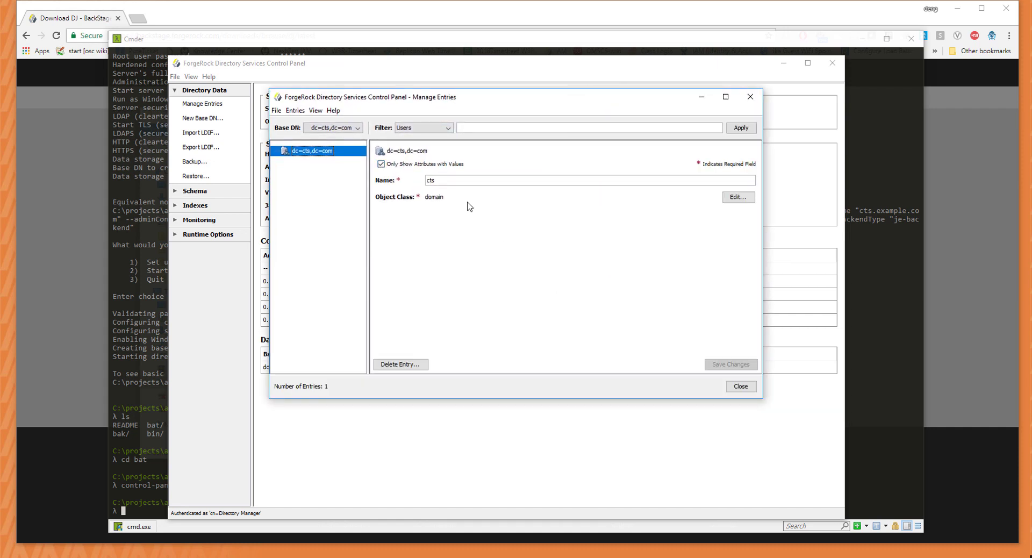
# Inspect entries under dc=cts,dc=com and all base DNs, then close the entry browser.
pyautogui.click(424, 128)
pyautogui.click(354, 128)
pyautogui.click(347, 128)
pyautogui.click(310, 157)
pyautogui.click(338, 129)
pyautogui.click(321, 137)
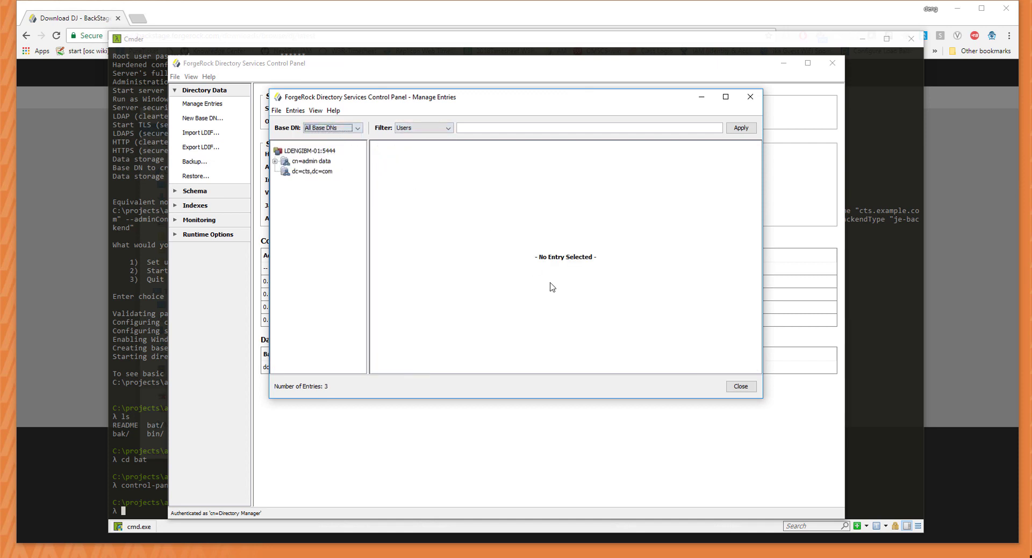
pyautogui.click(275, 162)
pyautogui.click(274, 162)
pyautogui.click(299, 172)
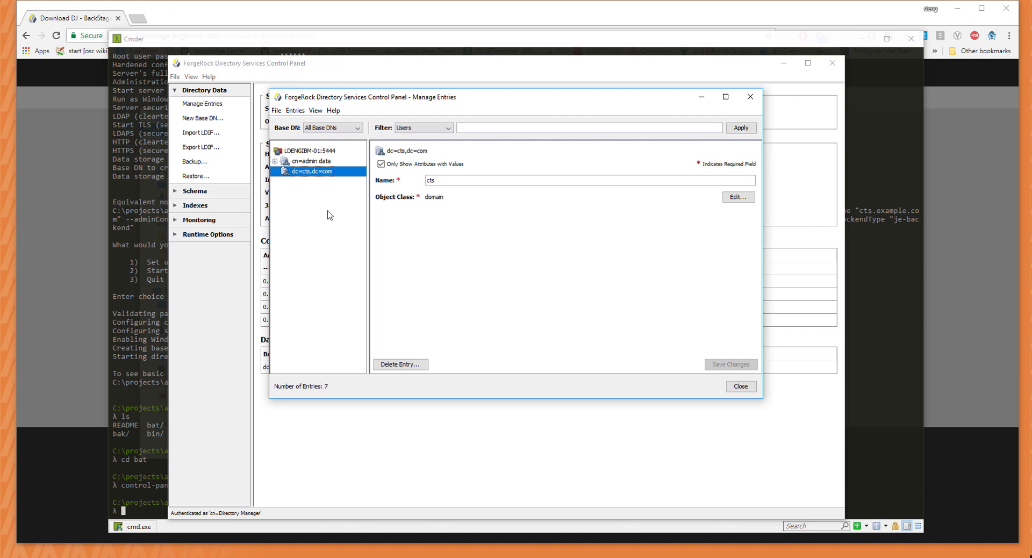
pyautogui.click(750, 98)
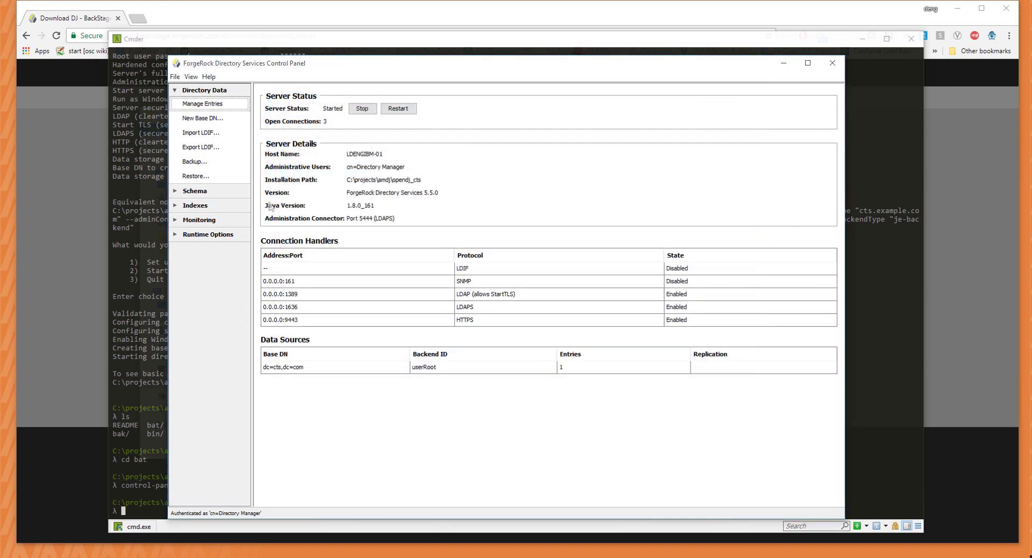
# Download the Access Management 5.5.1 ZIP from ForgeRock BackStage's latest downloads.
pyautogui.click(76, 198)
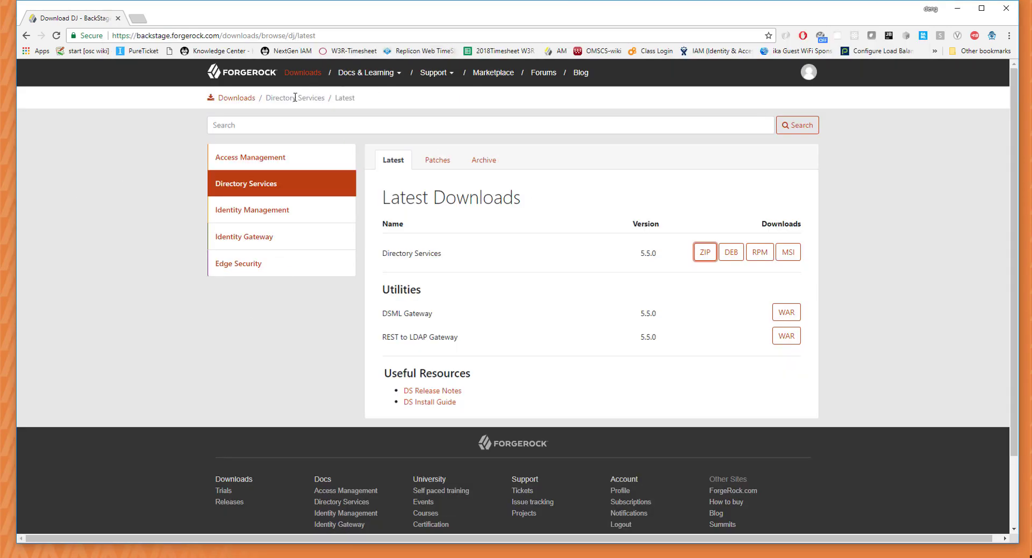
pyautogui.click(236, 98)
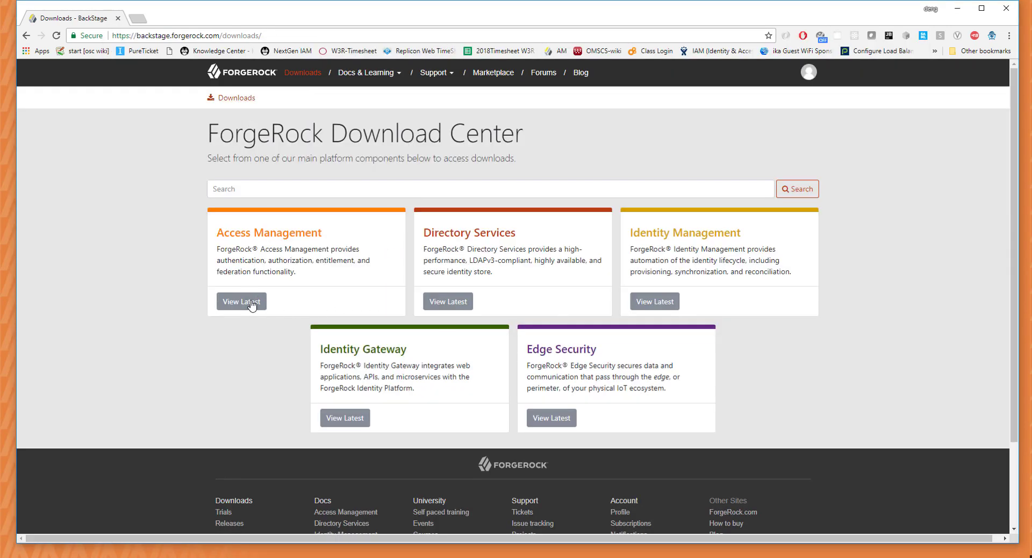
pyautogui.click(249, 299)
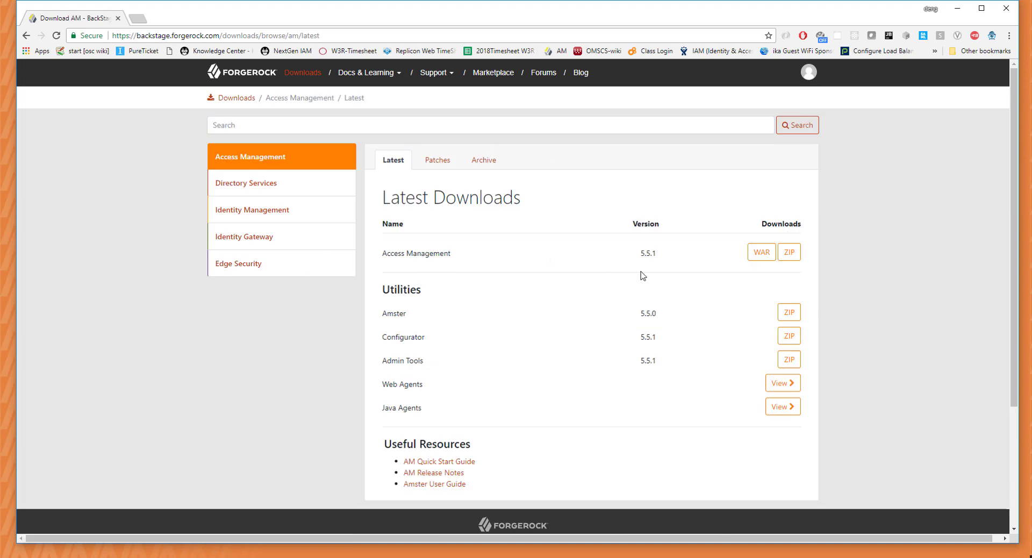
pyautogui.click(800, 253)
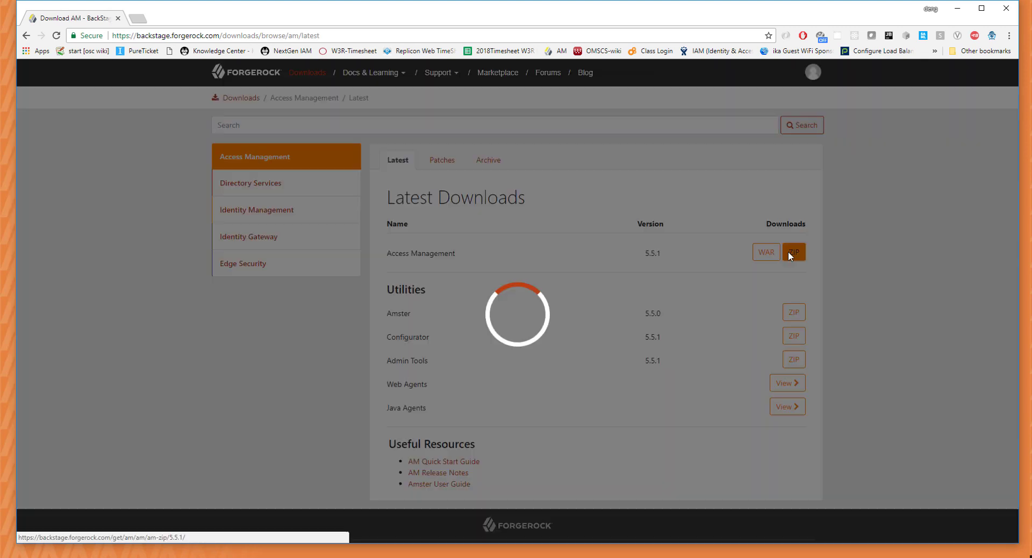
pyautogui.click(517, 169)
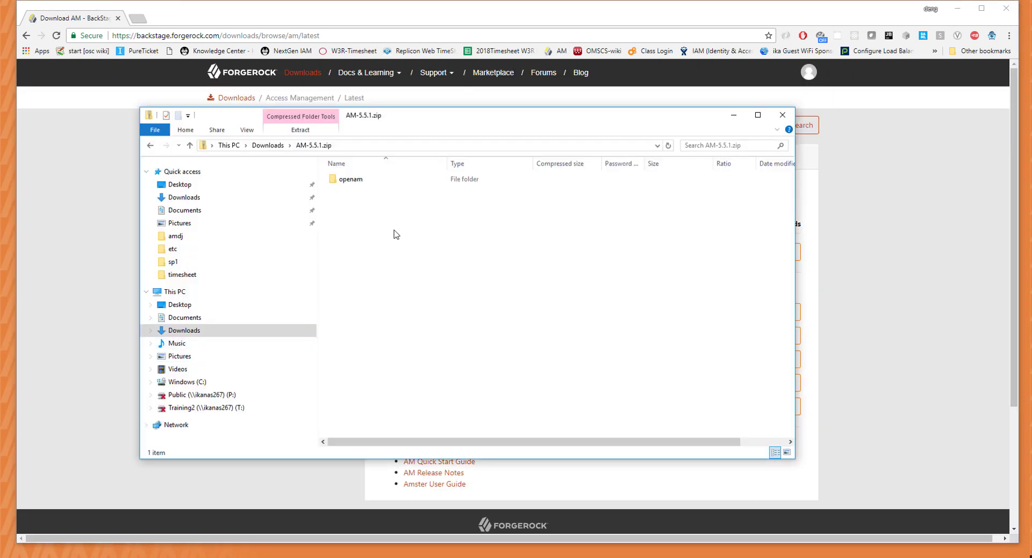
# Select the openam folder from the downloaded zip and check its full path.
pyautogui.click(357, 183)
pyautogui.rightClick(357, 183)
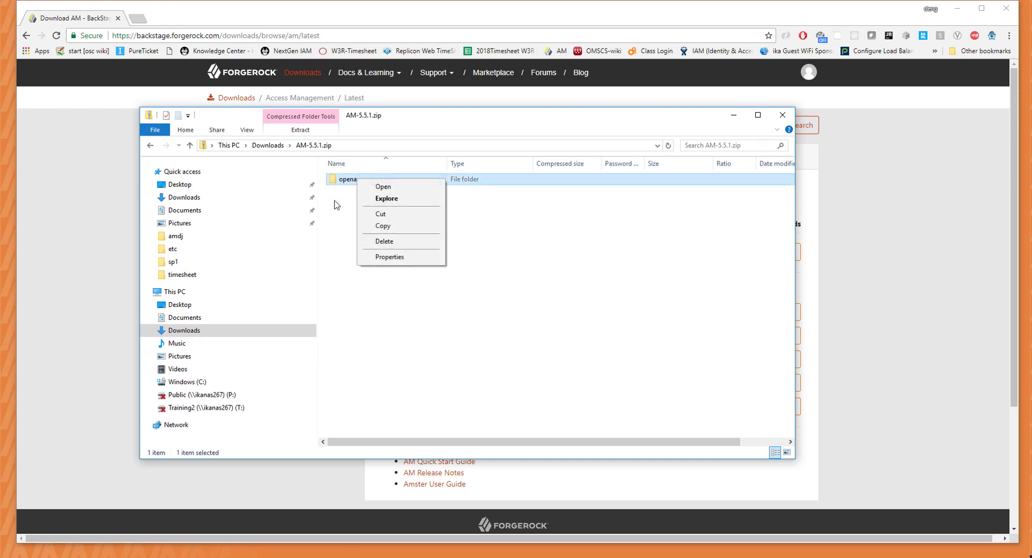
pyautogui.click(584, 306)
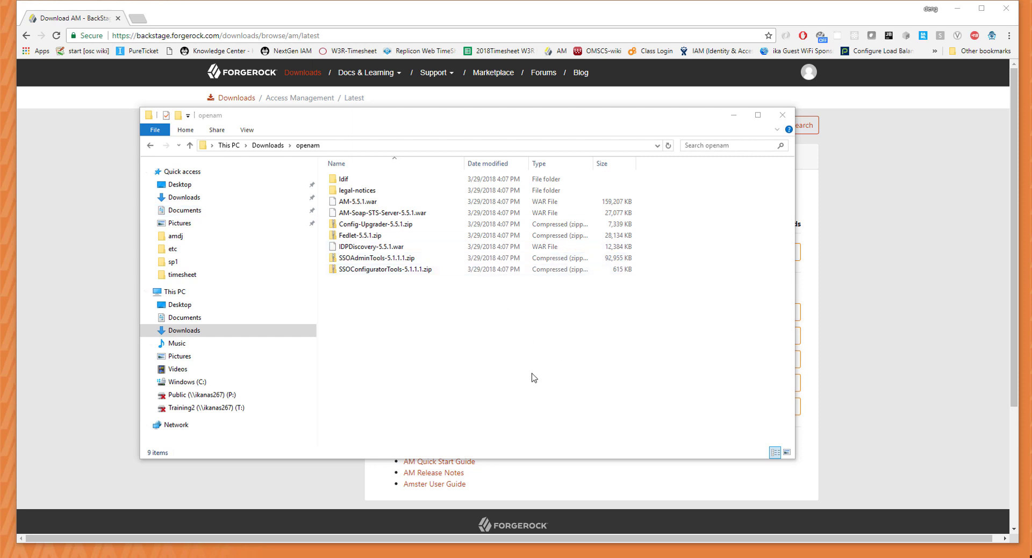
pyautogui.click(332, 146)
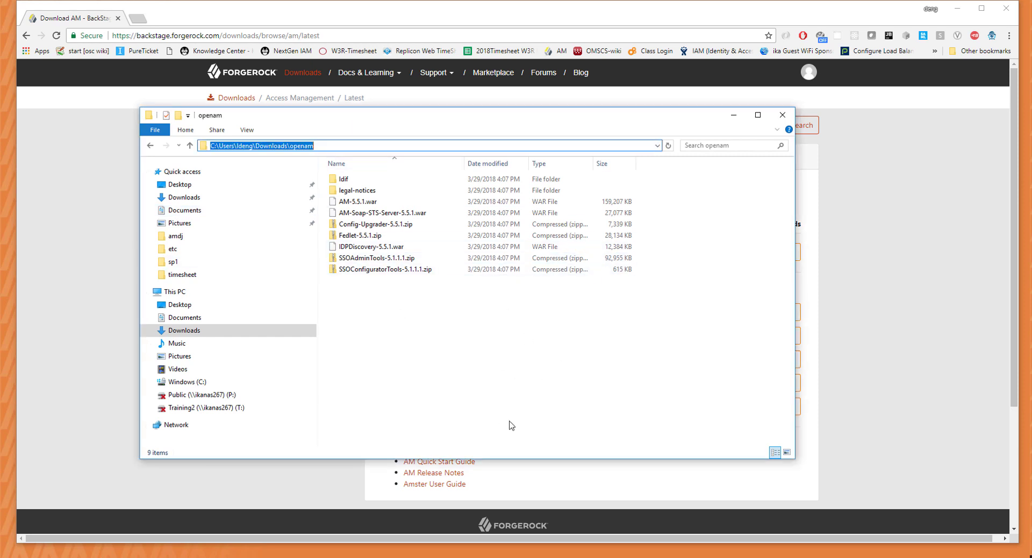
pyautogui.click(470, 366)
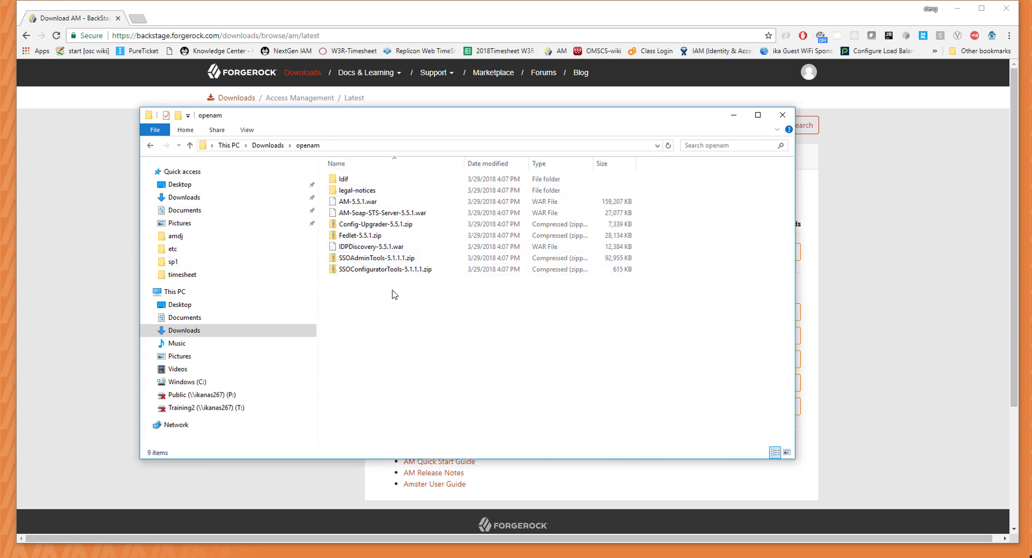
# Rename AM-5.5.1.war to openam.war.
pyautogui.click(361, 204)
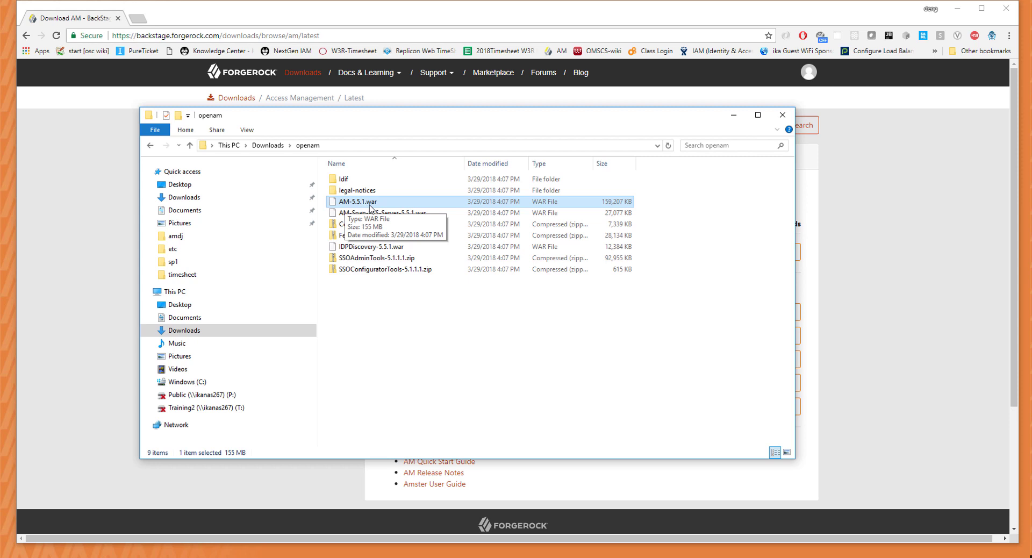
pyautogui.rightClick(369, 207)
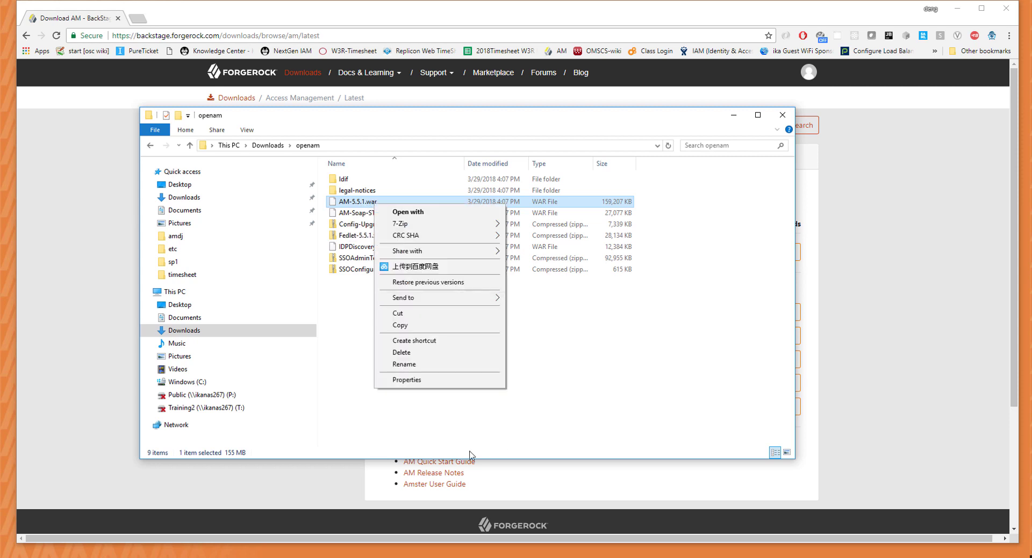
pyautogui.click(463, 366)
pyautogui.write('openam')
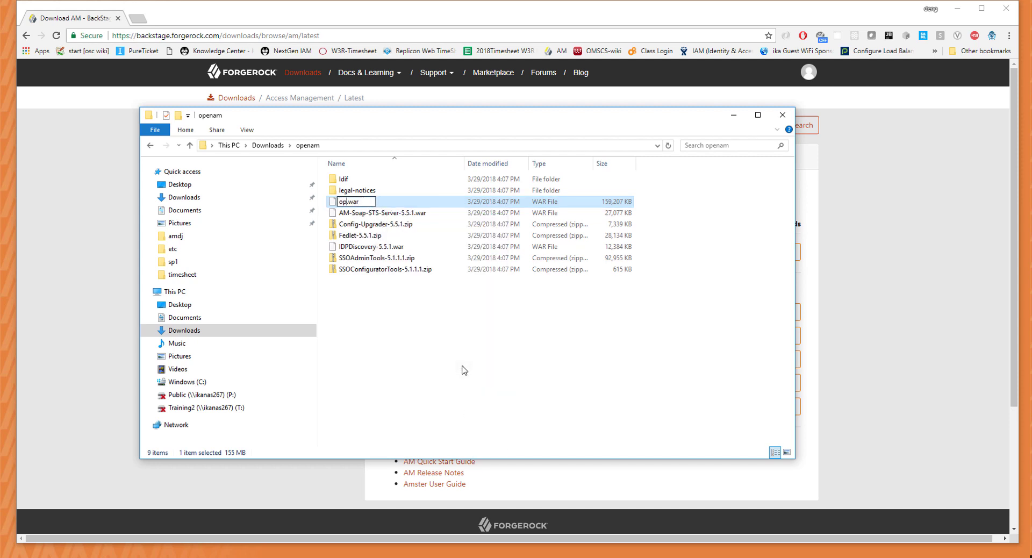
pyautogui.press('Return')
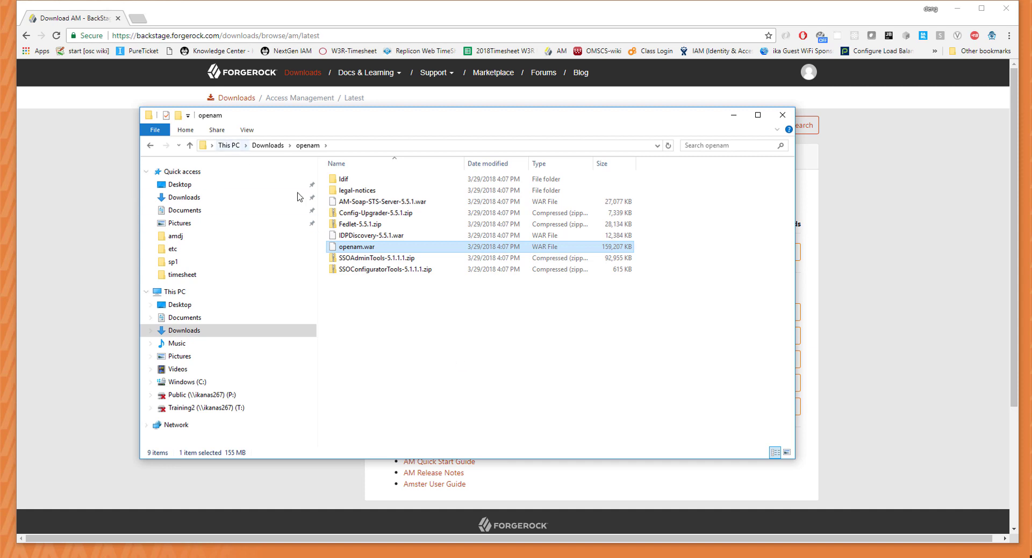
# Search for tomcat and go to the 8.0.50 section of the Tomcat 8 downloads page.
pyautogui.click(141, 21)
pyautogui.click(141, 20)
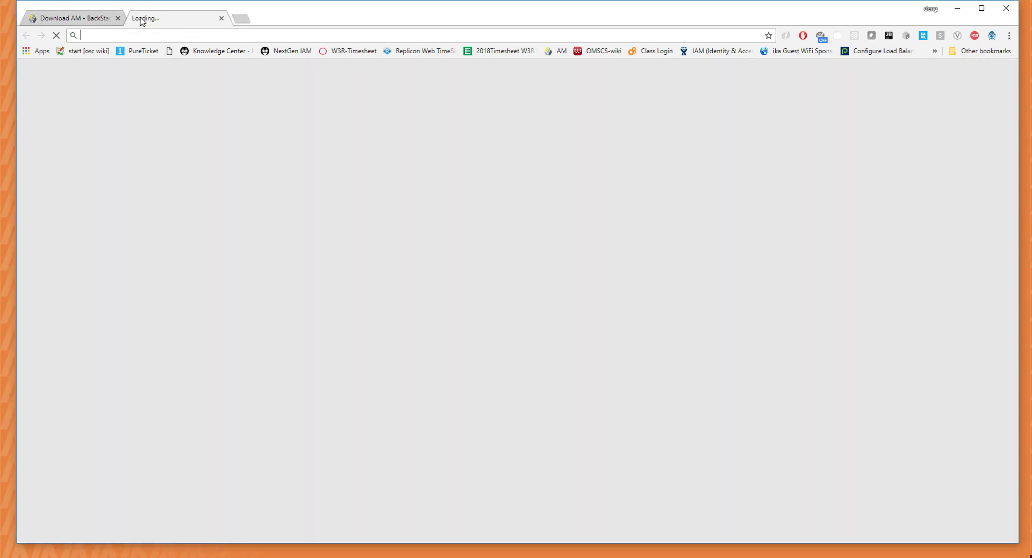
pyautogui.write('tom')
pyautogui.press('Return')
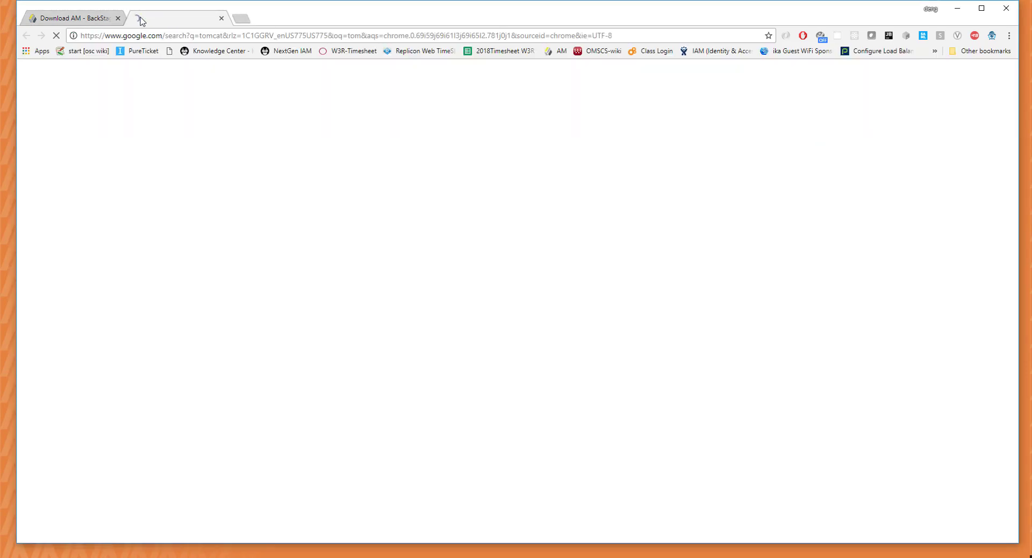
pyautogui.click(214, 160)
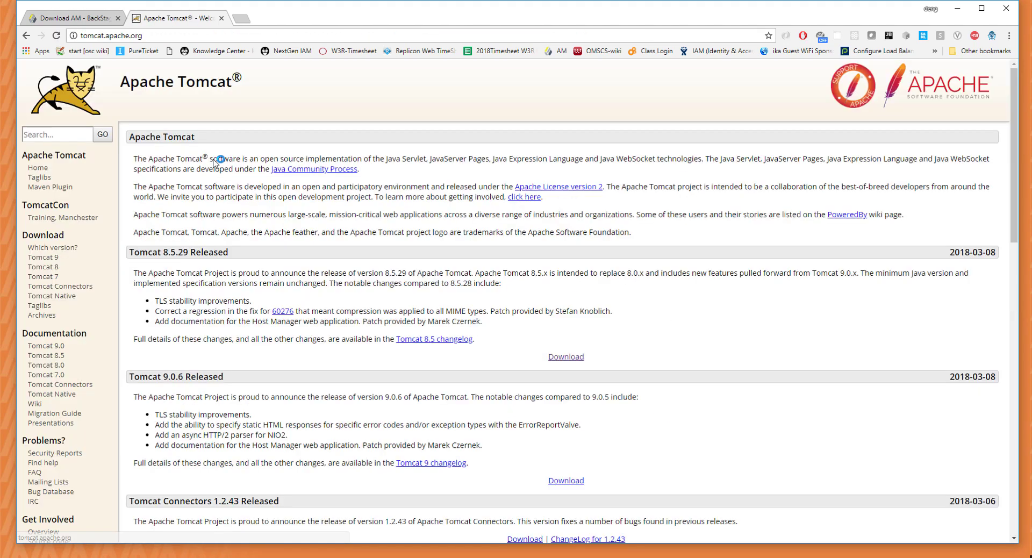
pyautogui.click(43, 267)
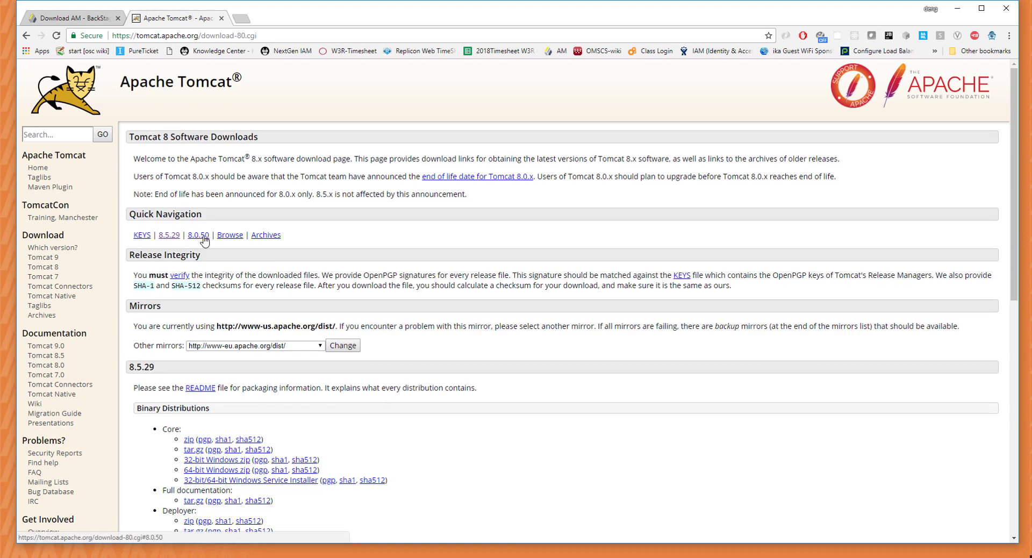
pyautogui.click(198, 234)
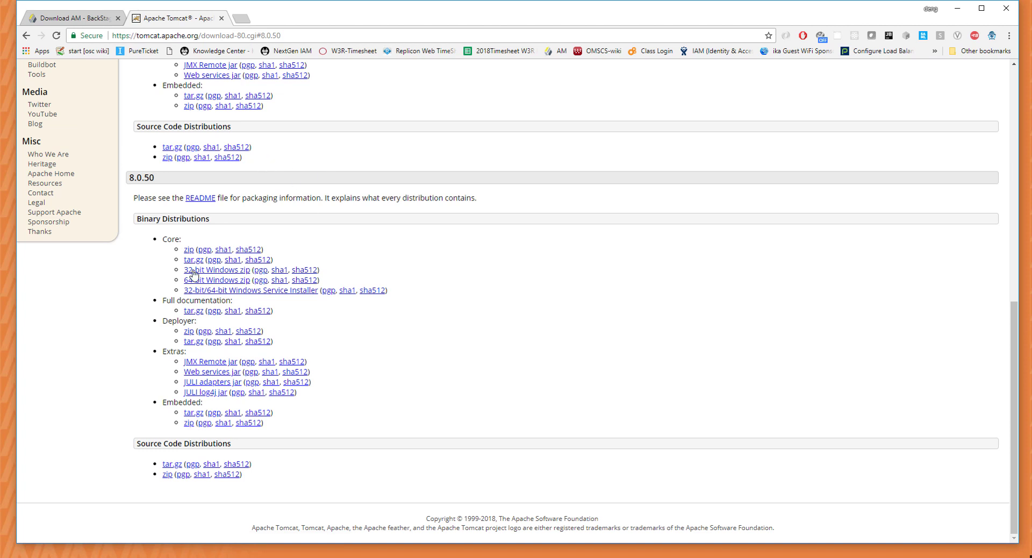
# Download the Tomcat 8.0.50 core zip and show it in the Downloads folder.
pyautogui.click(188, 250)
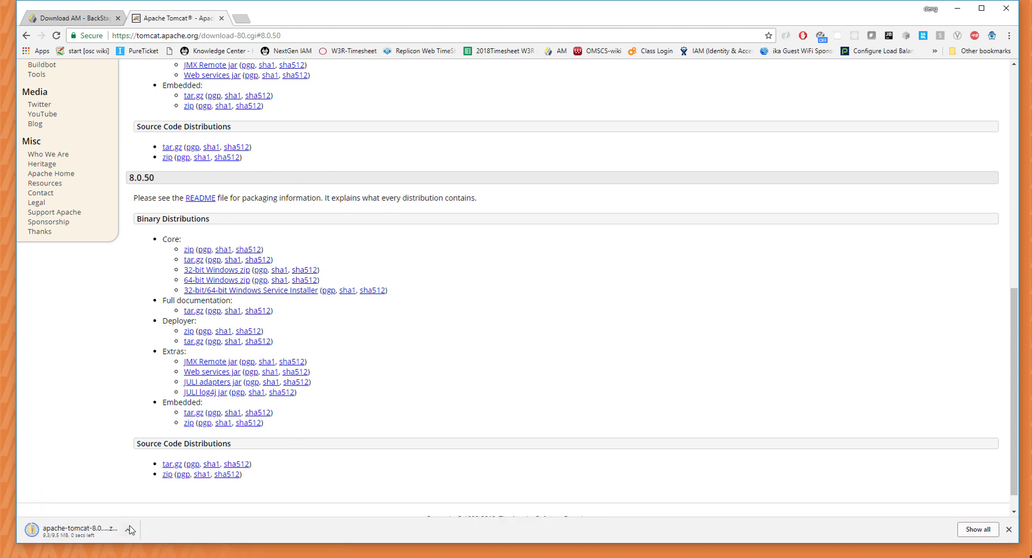
pyautogui.click(128, 530)
pyautogui.click(143, 495)
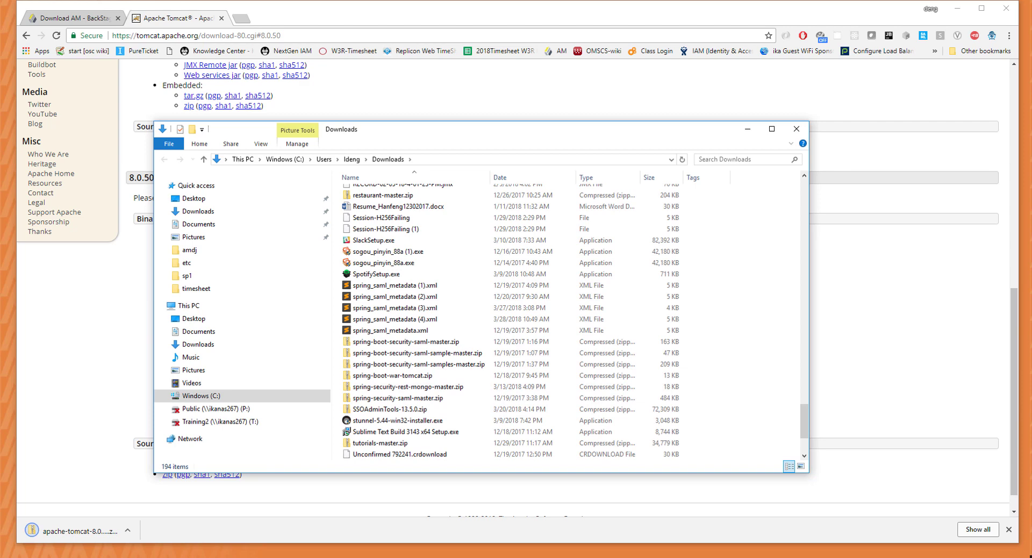
# Copy the apache-tomcat-8.0.50 folder into C:\projects\amdj.
pyautogui.click(396, 193)
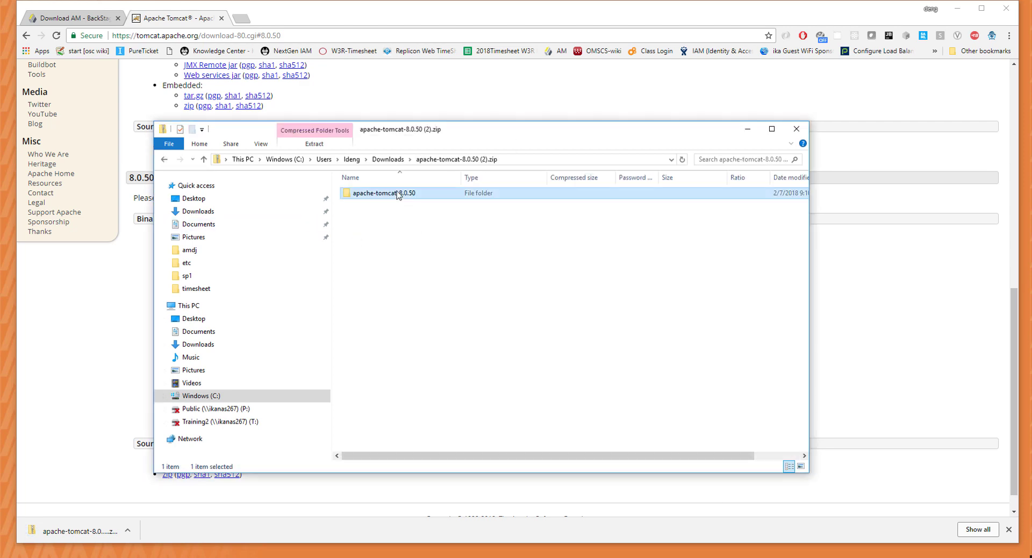
pyautogui.rightClick(398, 194)
pyautogui.click(429, 239)
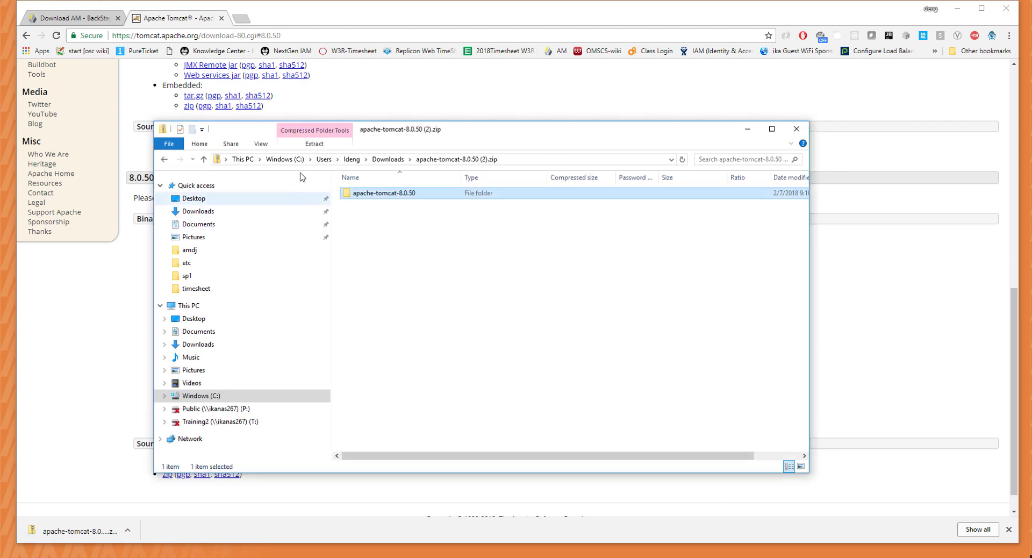
pyautogui.click(285, 159)
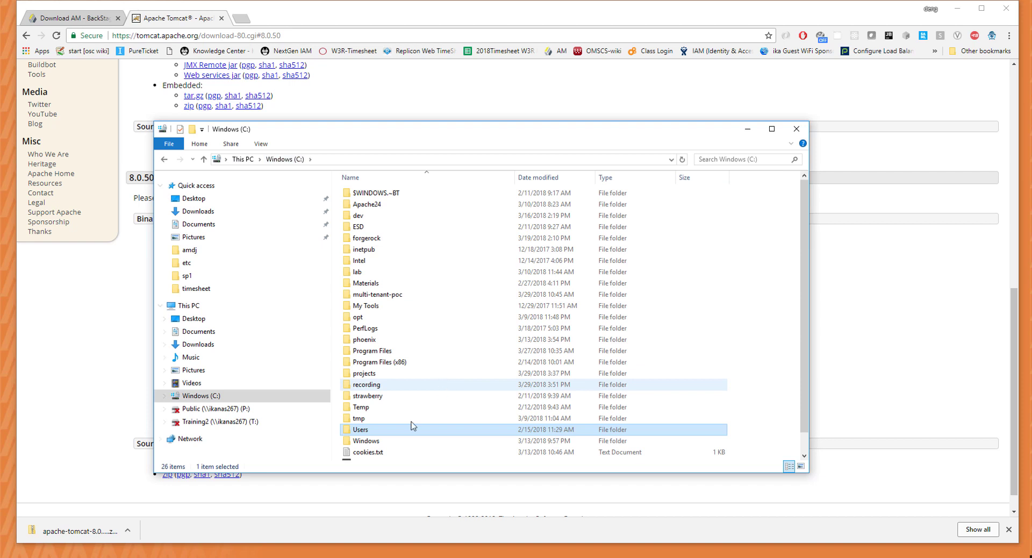
pyautogui.doubleClick(387, 374)
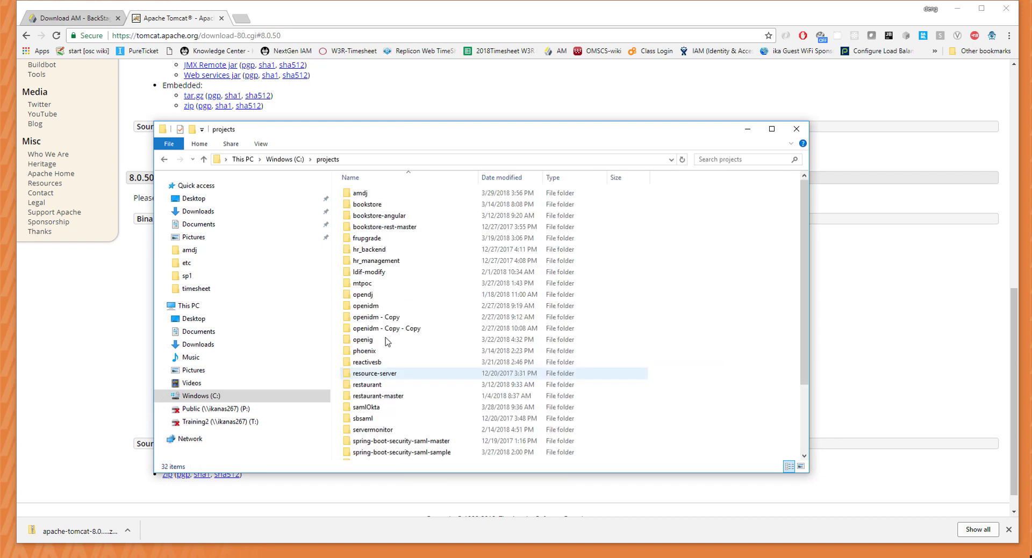
pyautogui.doubleClick(395, 195)
pyautogui.rightClick(388, 290)
pyautogui.click(434, 364)
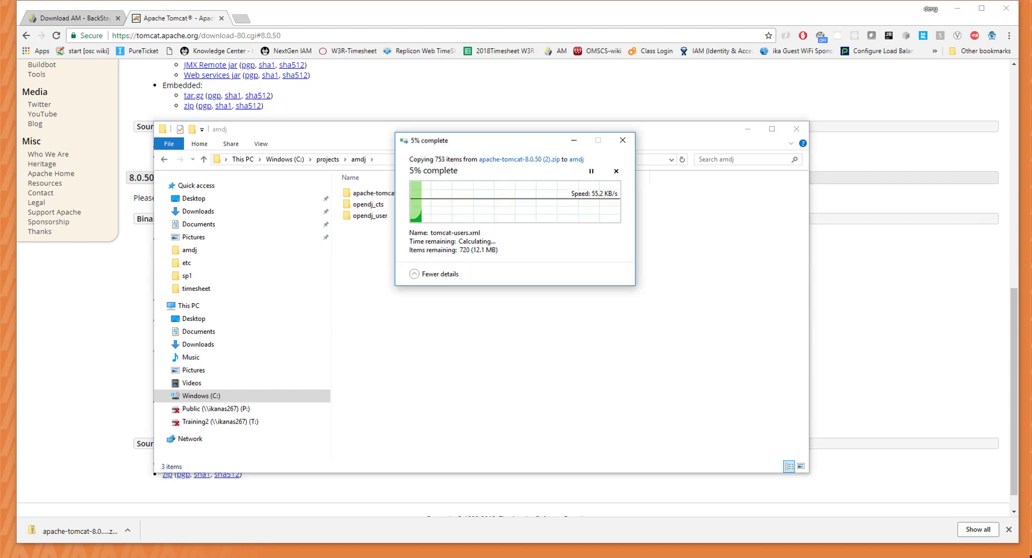
# Open apache-tomcat-8.0.50\conf\server.xml in the editor.
pyautogui.click(386, 195)
pyautogui.doubleClick(387, 196)
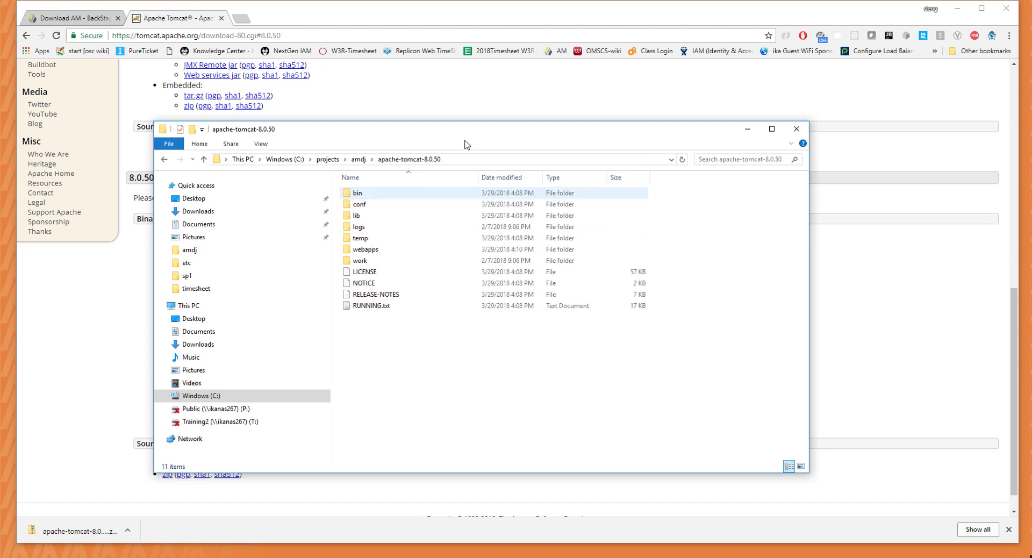
pyautogui.doubleClick(374, 209)
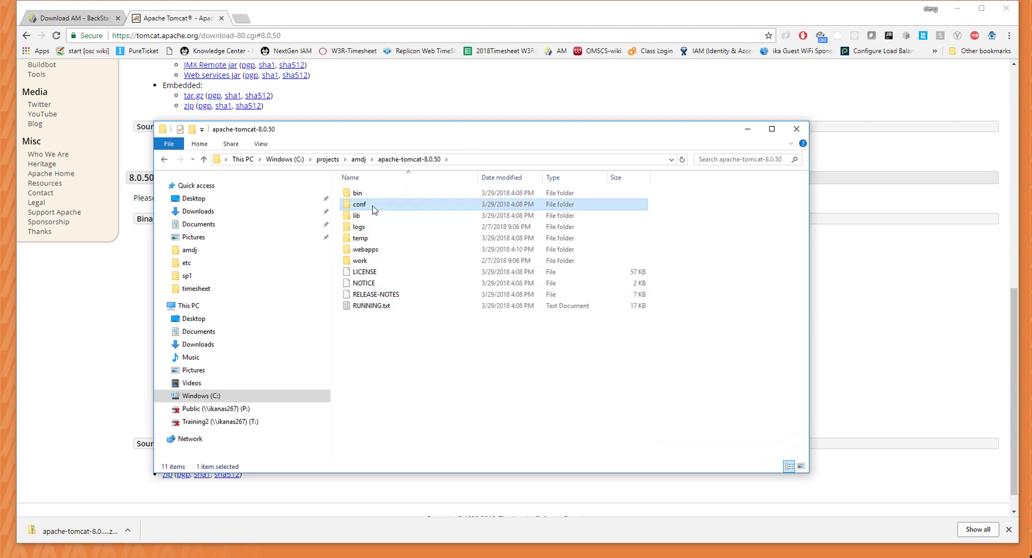
pyautogui.click(387, 240)
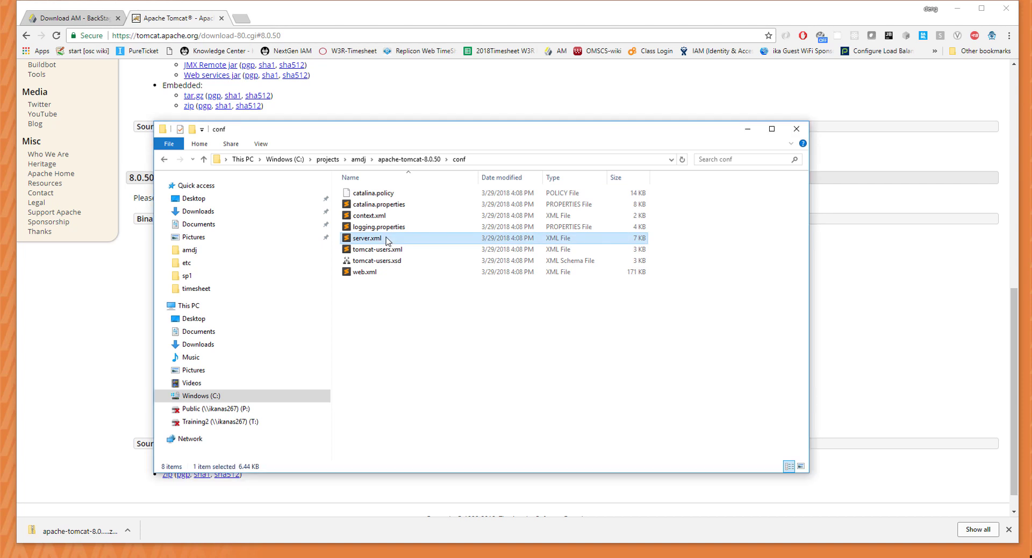
pyautogui.doubleClick(385, 238)
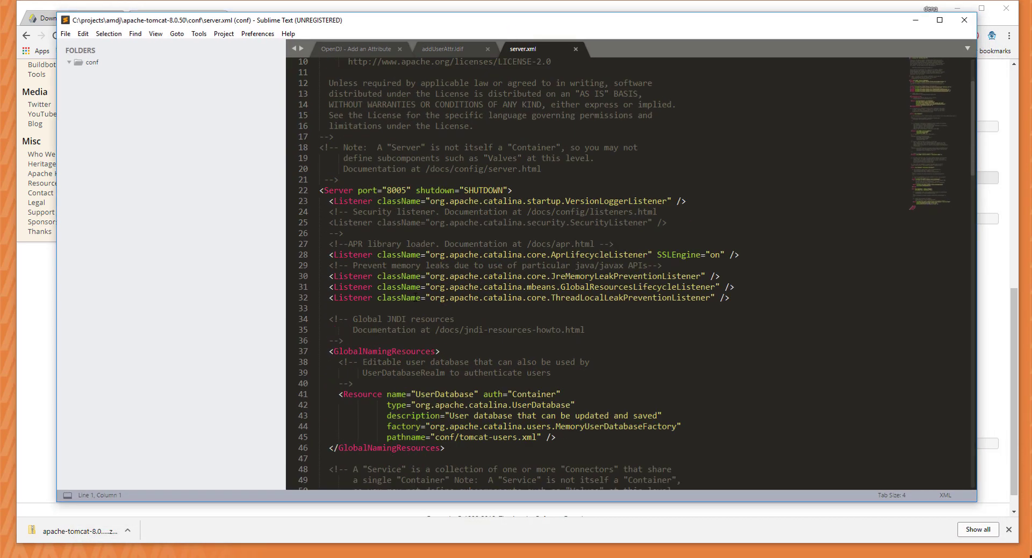
# Change the shutdown port from 8005 to 18005.
pyautogui.scroll(-4, 418, 299)
pyautogui.scroll(7, 417, 299)
pyautogui.scroll(-1, 417, 299)
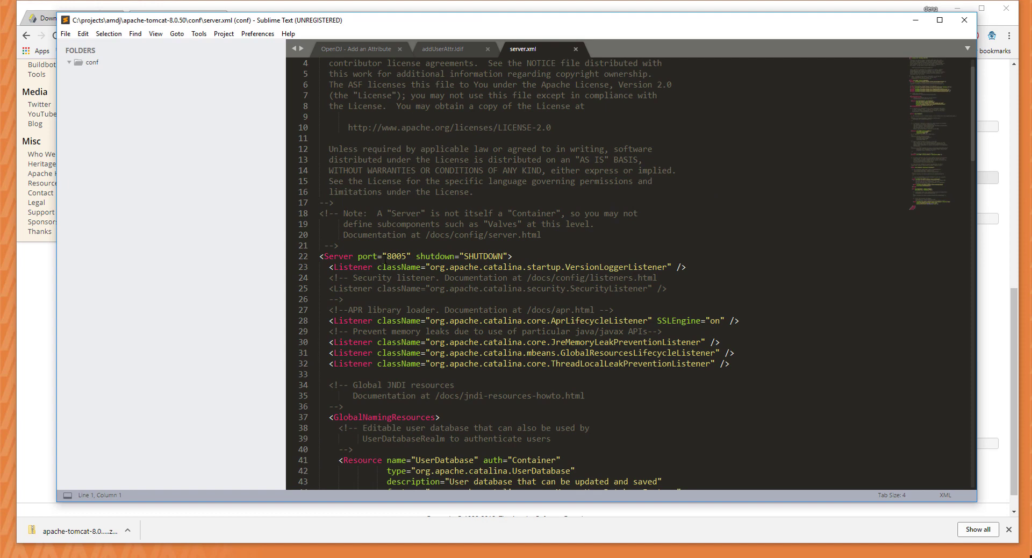
pyautogui.click(386, 255)
pyautogui.write('1')
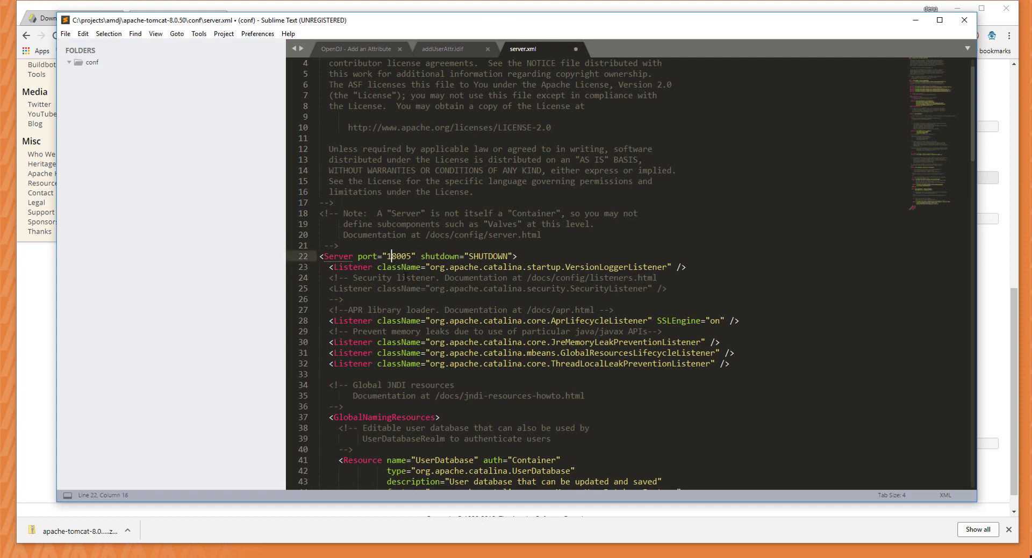
pyautogui.scroll(-2, 391, 263)
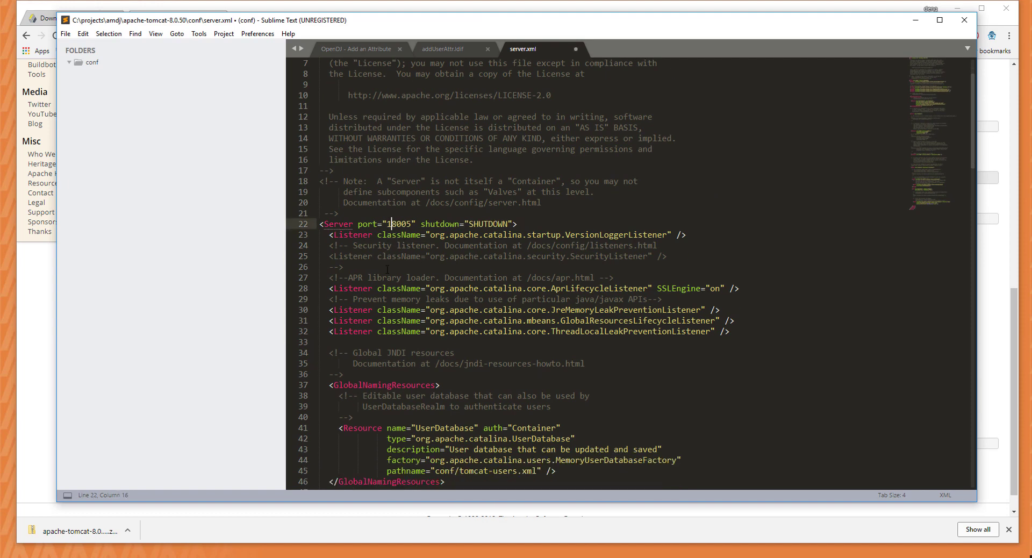
pyautogui.scroll(2, 393, 267)
pyautogui.press('BackSpace')
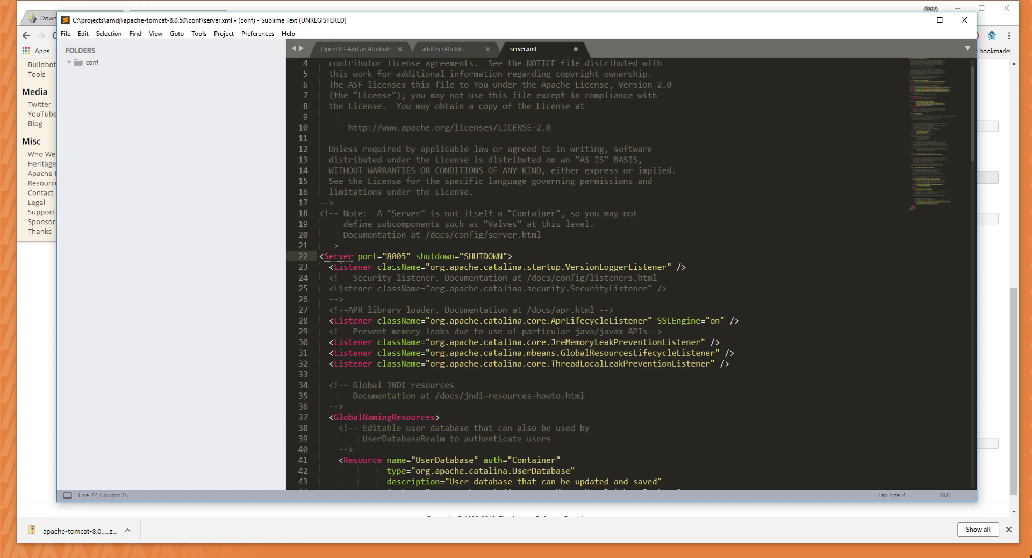
pyautogui.write('1')
pyautogui.scroll(-4, 538, 342)
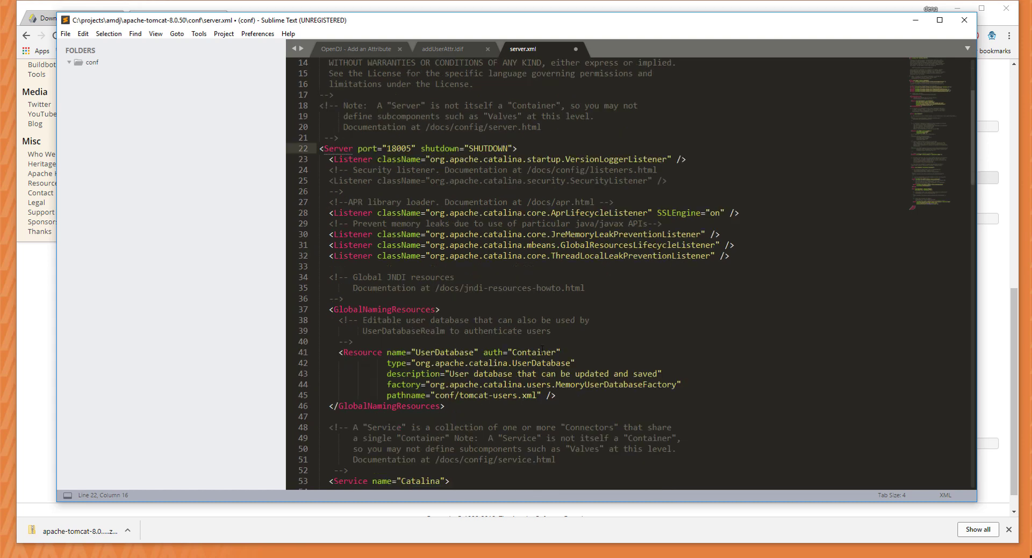
pyautogui.scroll(-12, 528, 196)
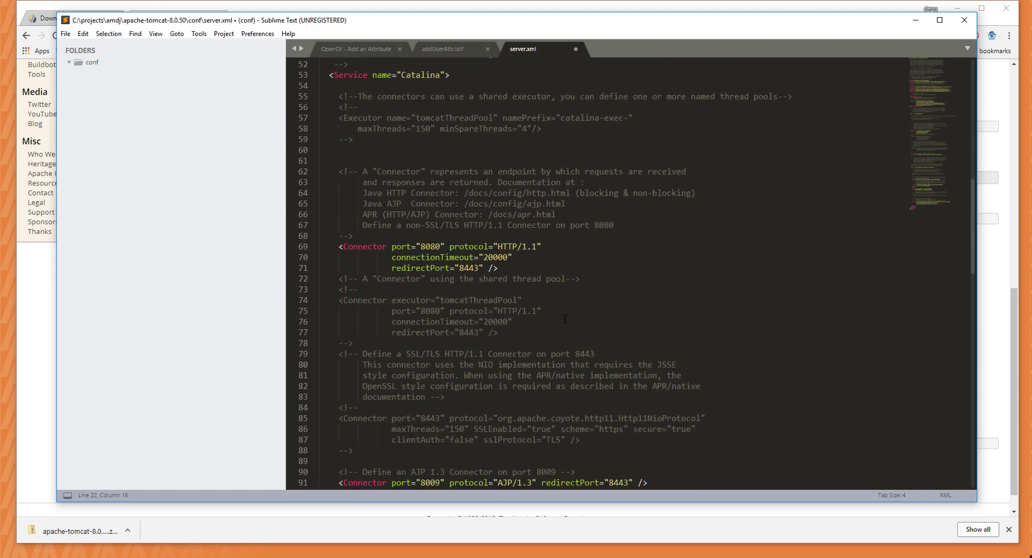
# Change the HTTP port to 18080, AJP port to 18009 and redirect ports to 18443.
pyautogui.click(421, 245)
pyautogui.write('1')
pyautogui.click(459, 267)
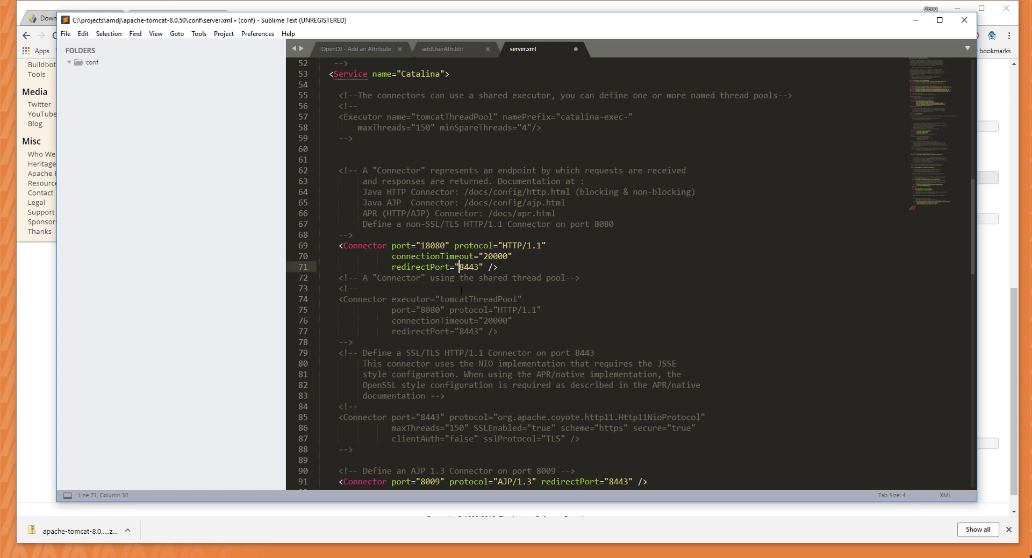
pyautogui.write('1')
pyautogui.scroll(-5, 459, 266)
pyautogui.click(420, 320)
pyautogui.write('1')
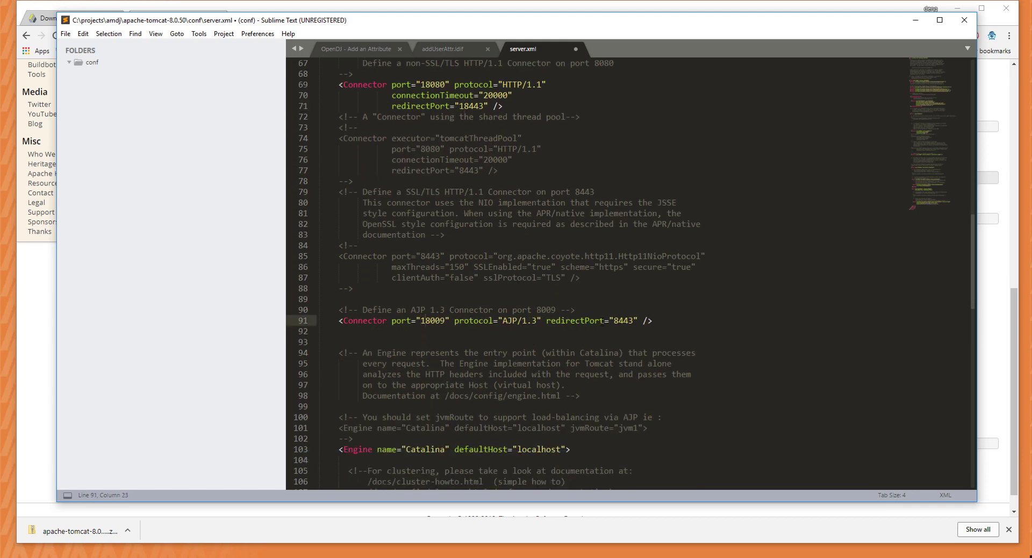
pyautogui.click(614, 320)
pyautogui.write('1')
pyautogui.scroll(-9, 494, 322)
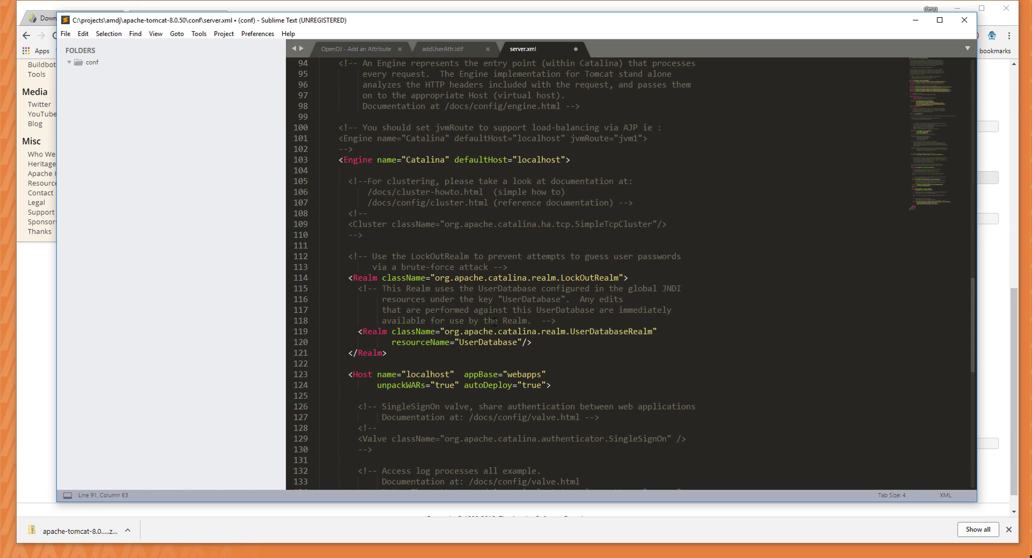
pyautogui.scroll(-11, 495, 321)
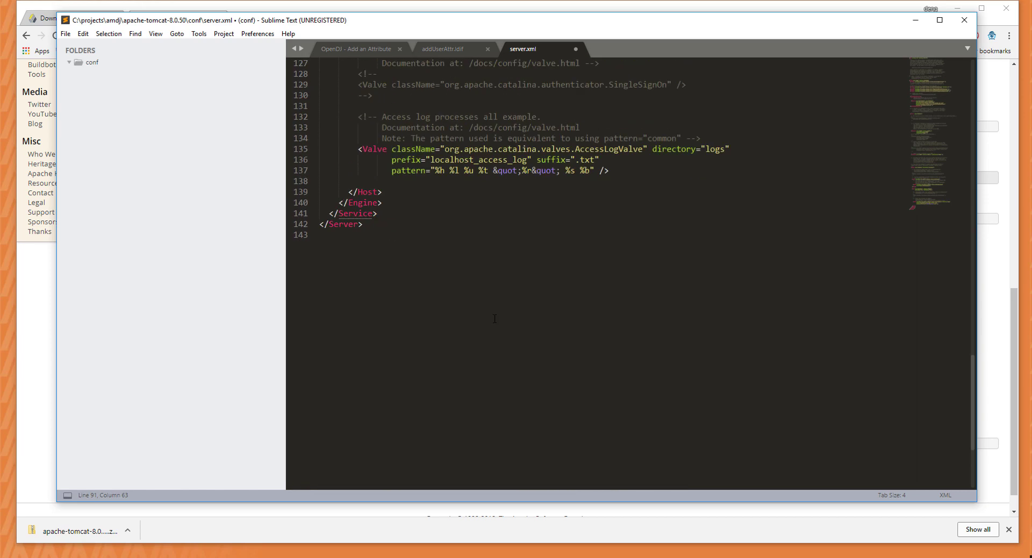
# Save and close server.xml, then return to the Cmder console.
pyautogui.hotkey('ctrl', 's')
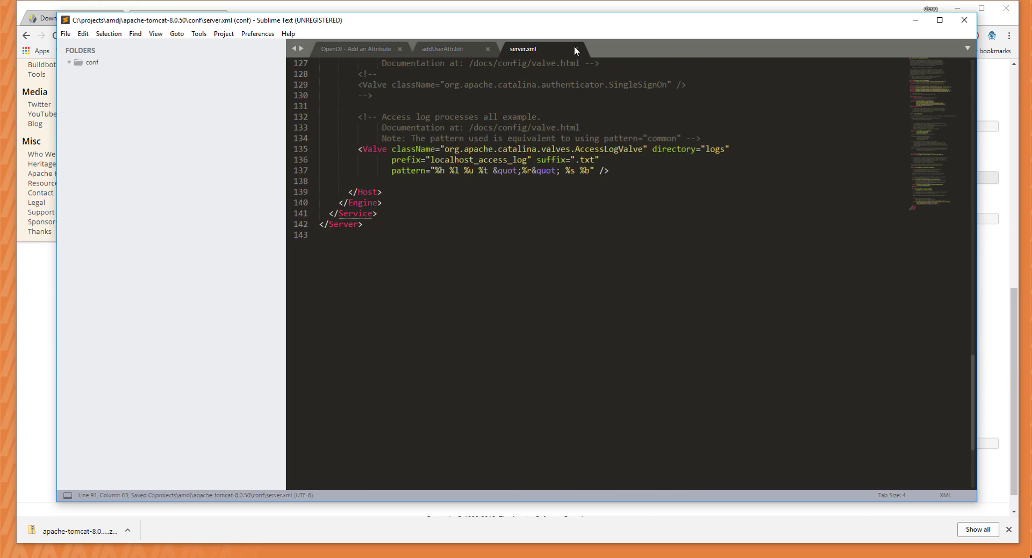
pyautogui.click(575, 49)
pyautogui.click(915, 20)
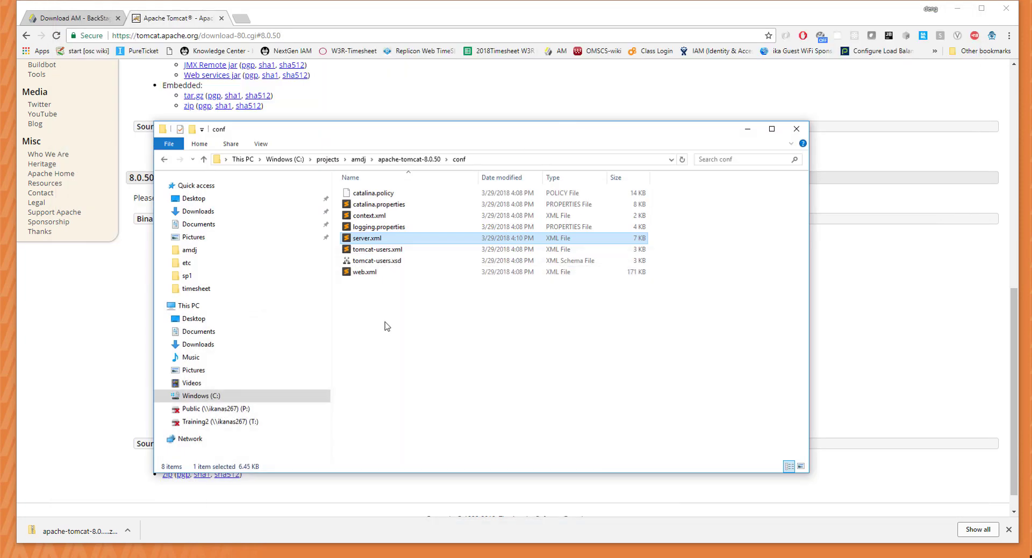
pyautogui.click(500, 352)
pyautogui.click(376, 159)
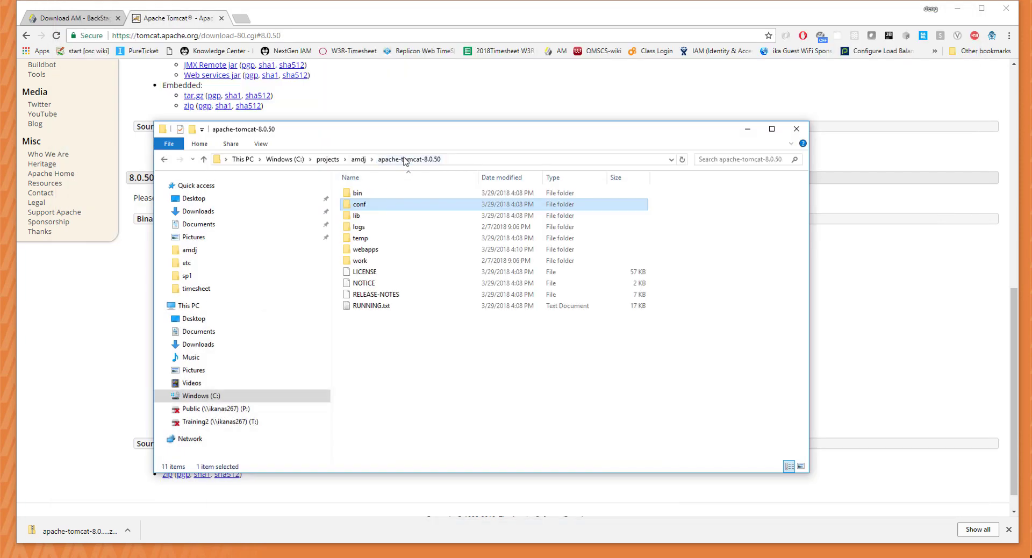
pyautogui.click(486, 406)
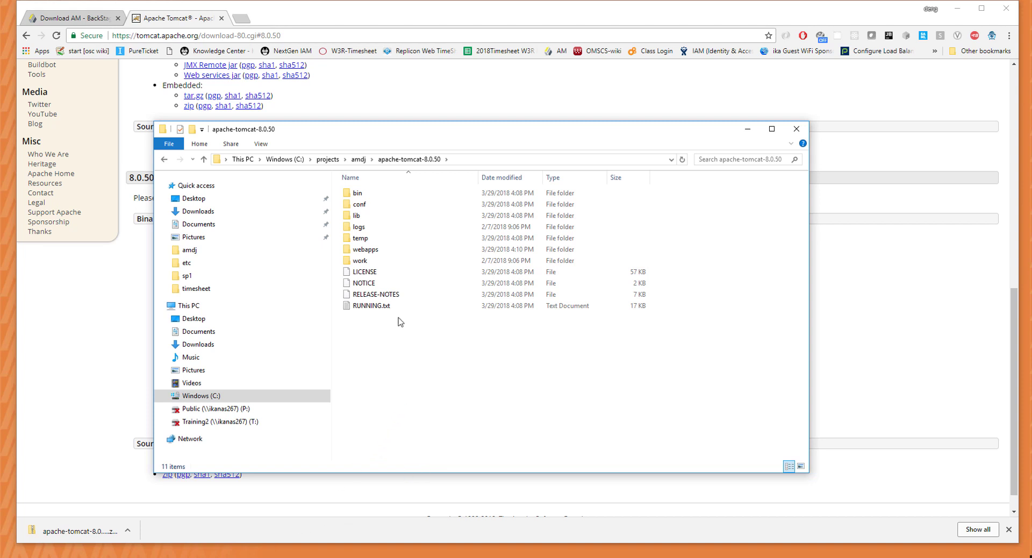
pyautogui.click(236, 557)
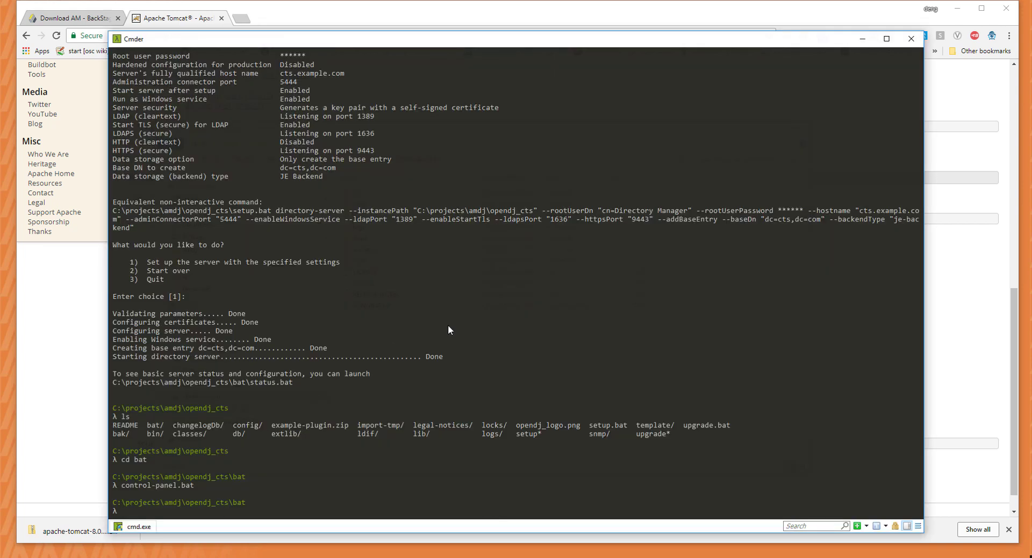
# Move up to the amdj folder and into apache-tomcat-8.0.50.
pyautogui.write('cd ..')
pyautogui.press('Return')
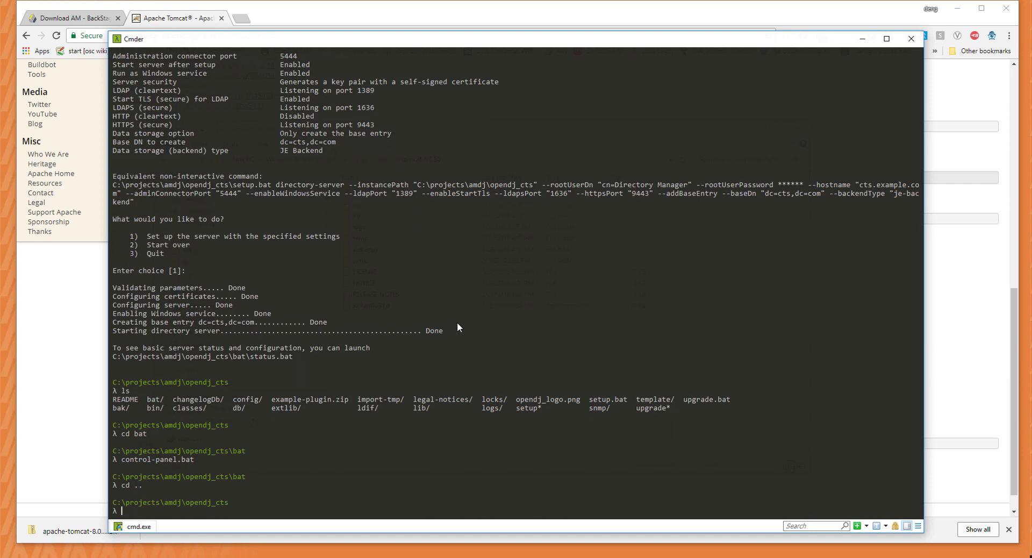
pyautogui.write('cd ..')
pyautogui.press('Return')
pyautogui.write('ls')
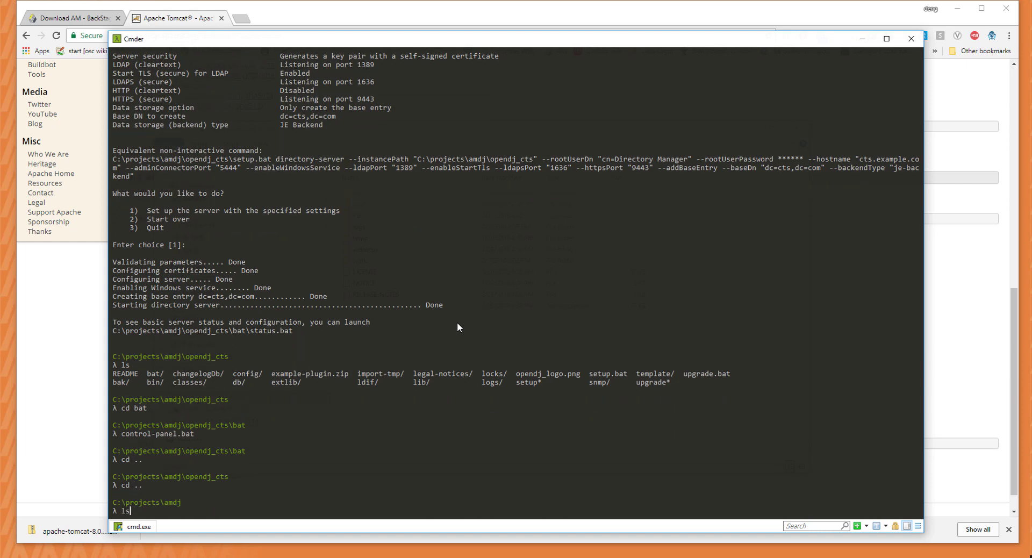
pyautogui.press('Return')
pyautogui.write('cd apa')
pyautogui.press('Tab')
pyautogui.press('Return')
pyautogui.write('ls')
pyautogui.press('Return')
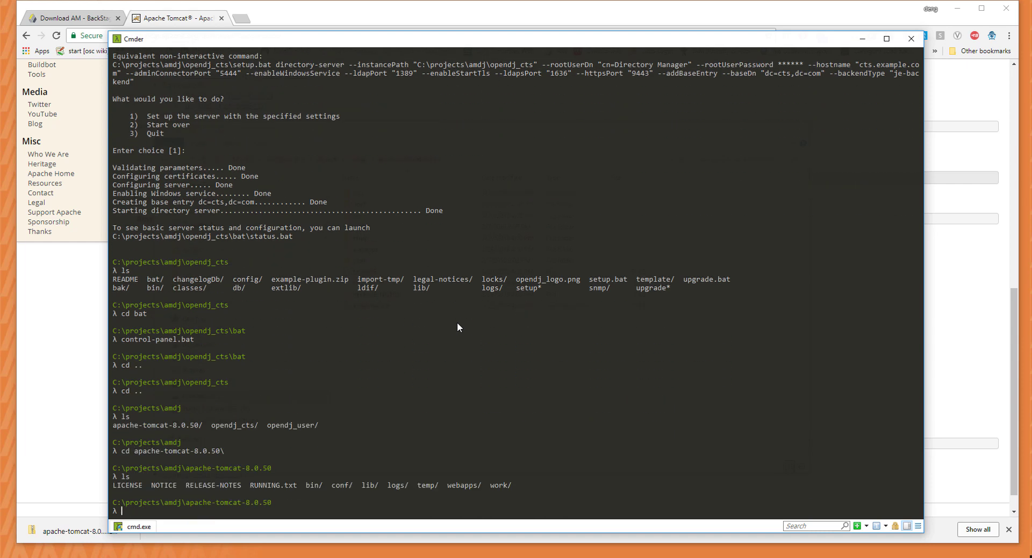
# Go into the bin folder and run startup.bat to launch Tomcat.
pyautogui.write('cd bin')
pyautogui.press('Return')
pyautogui.write('ls')
pyautogui.press('Return')
pyautogui.write('startup')
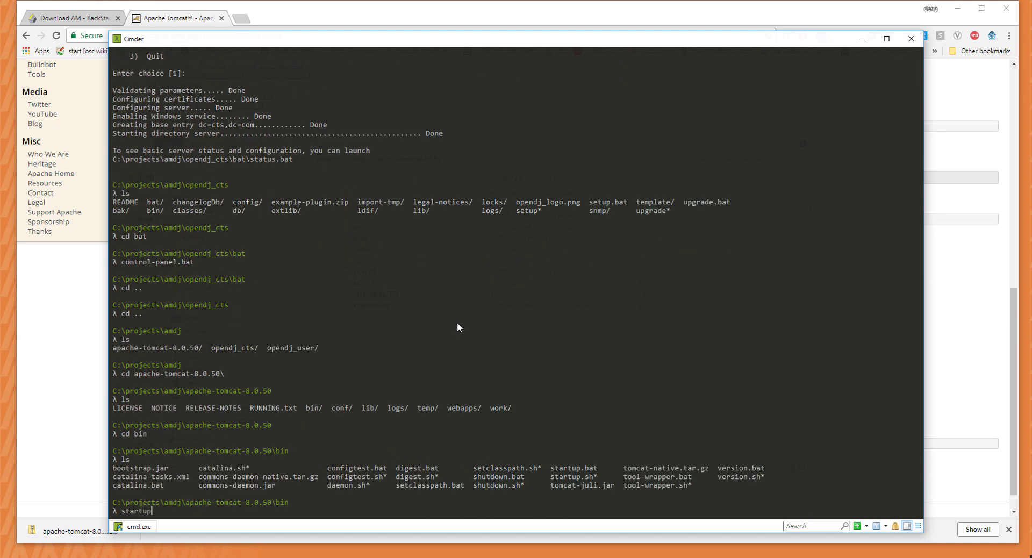
pyautogui.write('.bat')
pyautogui.press('Return')
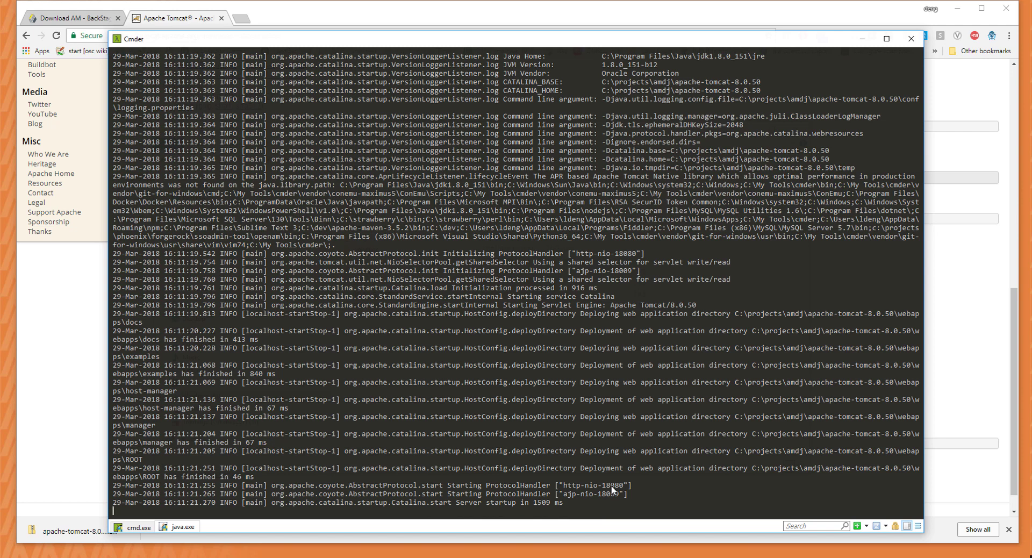
# Load localhost:18080 in a new tab to confirm Tomcat's welcome page, then return to Cmder.
pyautogui.click(237, 19)
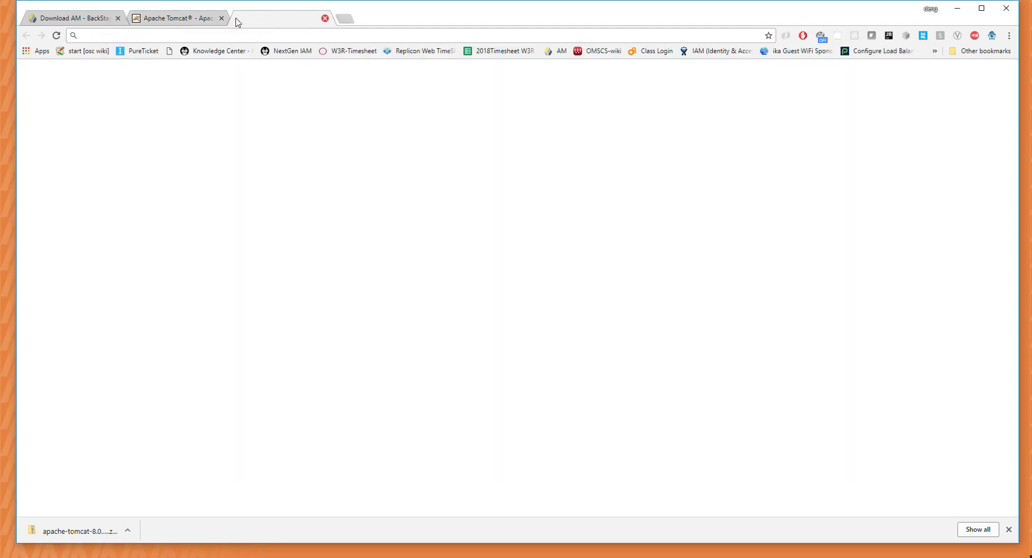
pyautogui.write('localhost:4200')
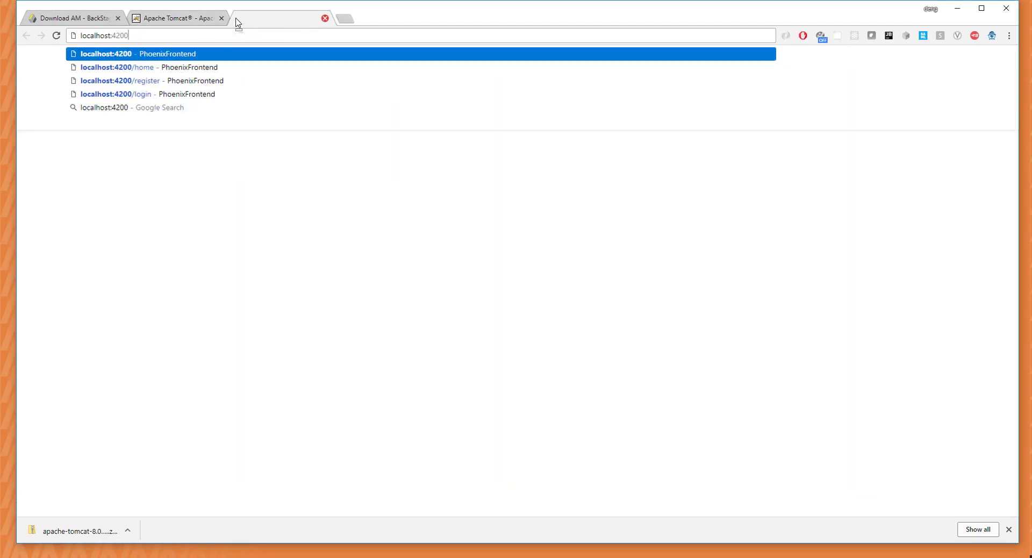
pyautogui.press('Delete')
pyautogui.press('BackSpace')
pyautogui.press('BackSpace')
pyautogui.write('18080')
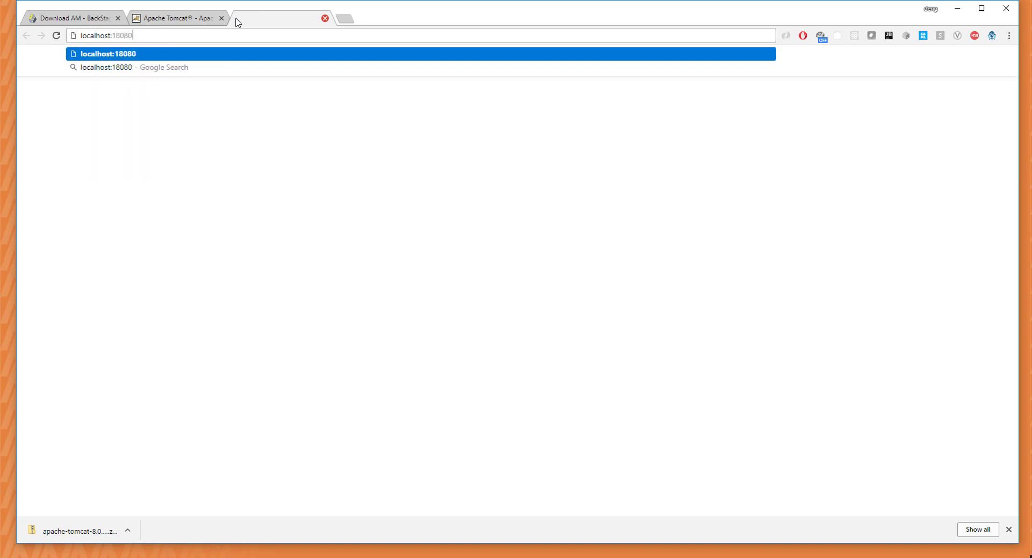
pyautogui.press('Return')
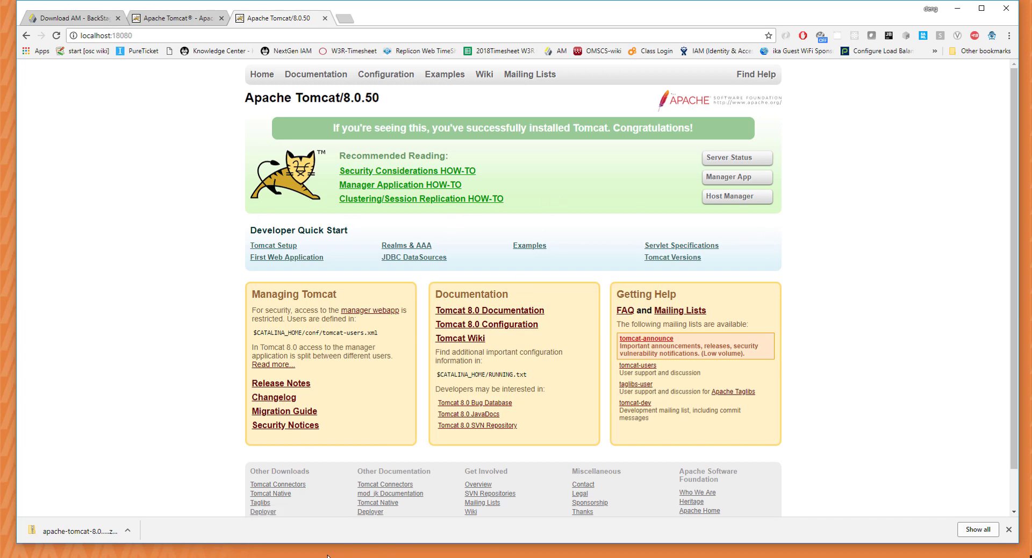
pyautogui.moveTo(249, 557)
pyautogui.click(186, 545)
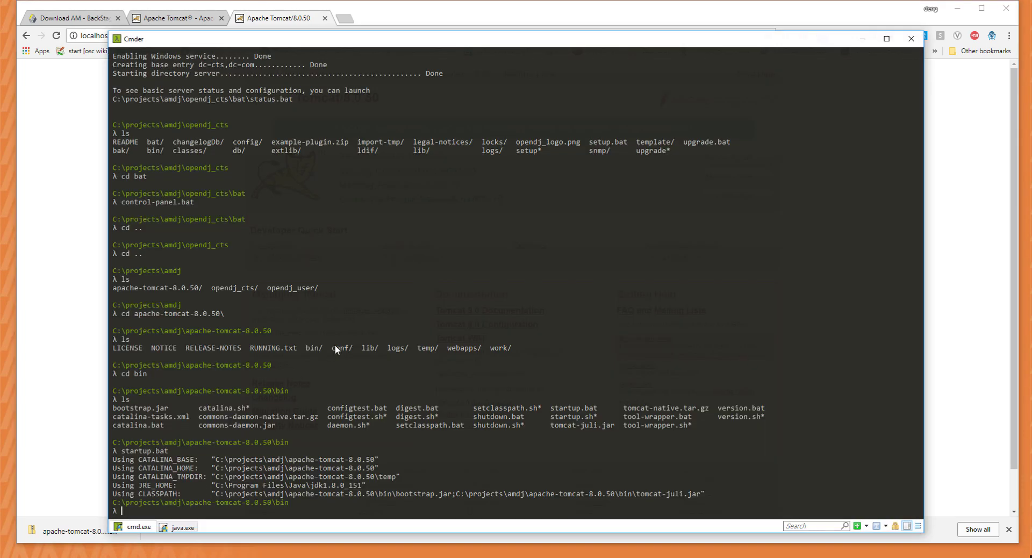
# Stop Tomcat with shutdown.bat and copy openam.war from Downloads\openam.
pyautogui.write('shutdown.bat')
pyautogui.press('Return')
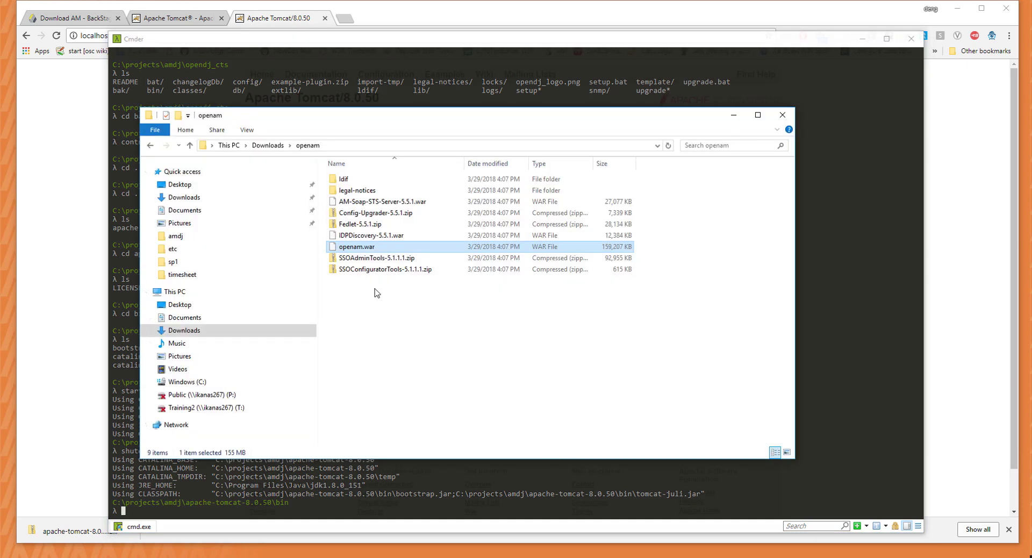
pyautogui.rightClick(357, 249)
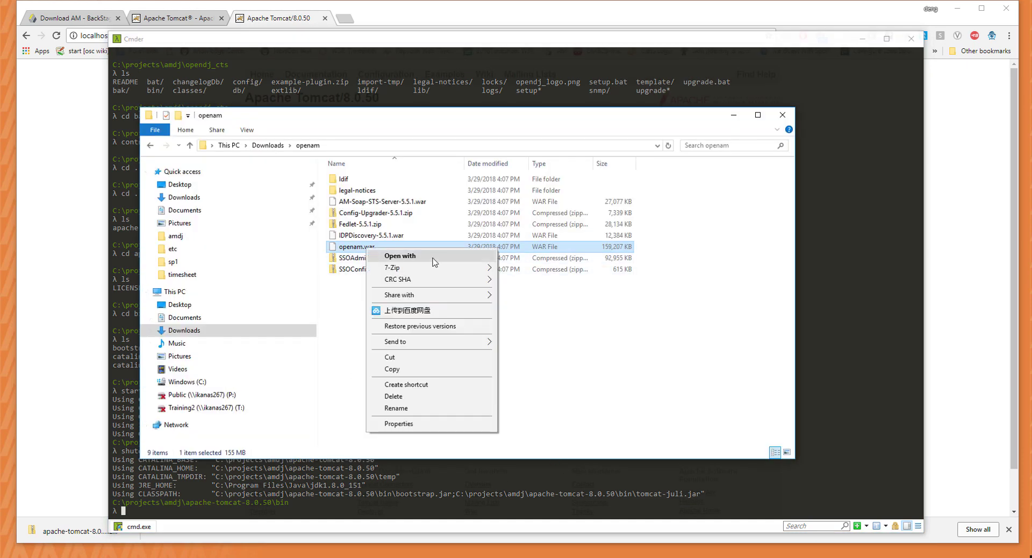
pyautogui.click(417, 371)
# Paste openam.war into C:\projects\amdj\apache-tomcat-8.0.50\webapps.
pyautogui.click(229, 145)
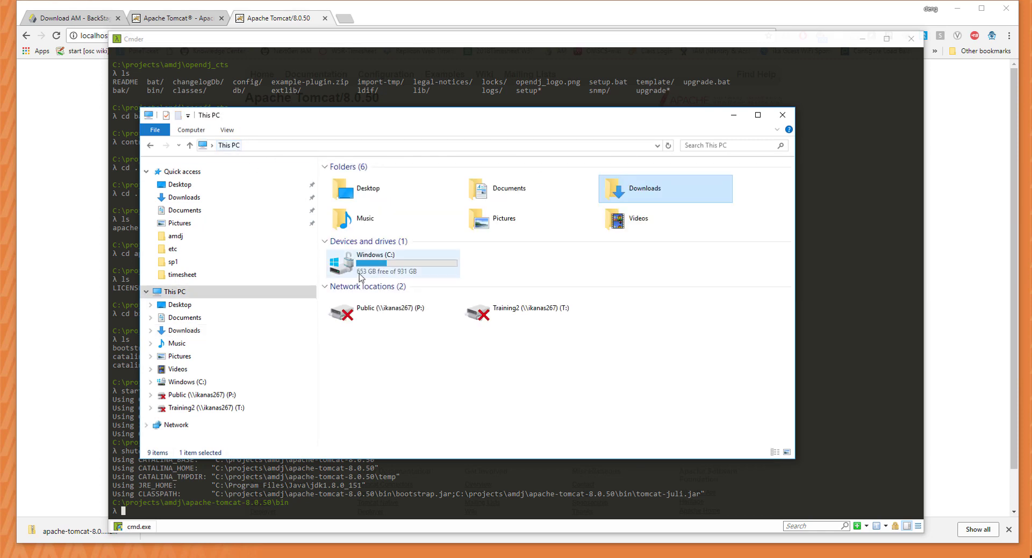
pyautogui.doubleClick(394, 266)
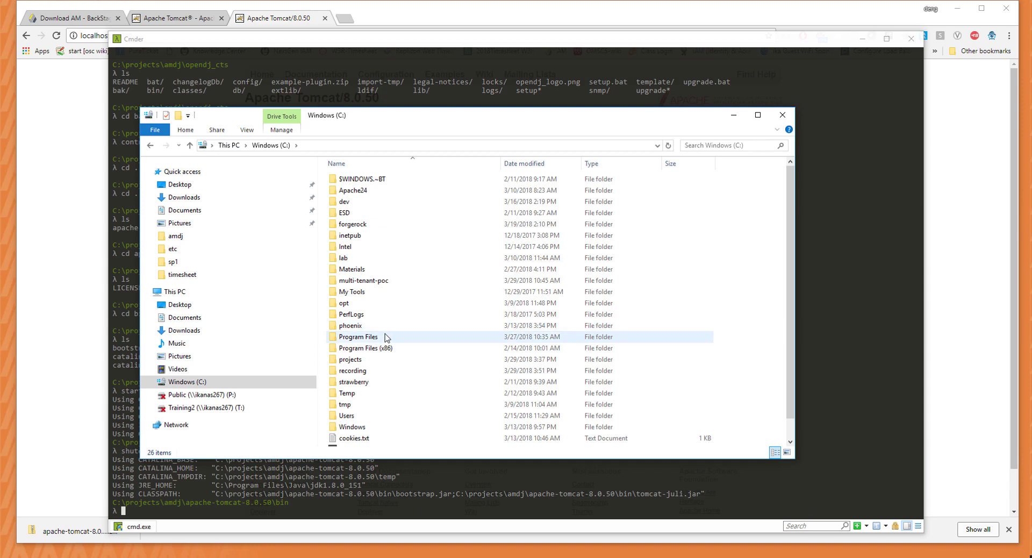
pyautogui.click(378, 360)
pyautogui.doubleClick(378, 360)
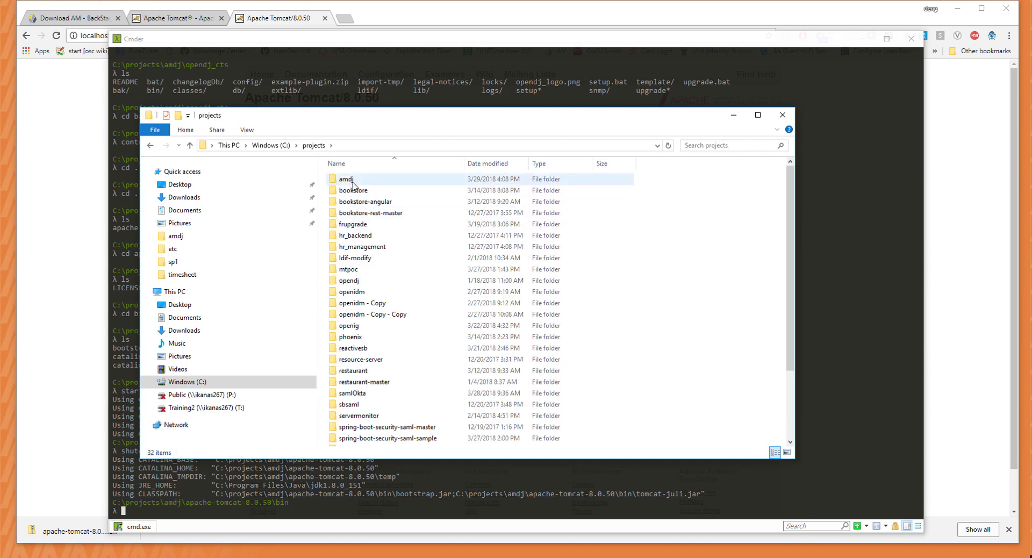
pyautogui.doubleClick(378, 179)
pyautogui.click(382, 183)
pyautogui.doubleClick(380, 183)
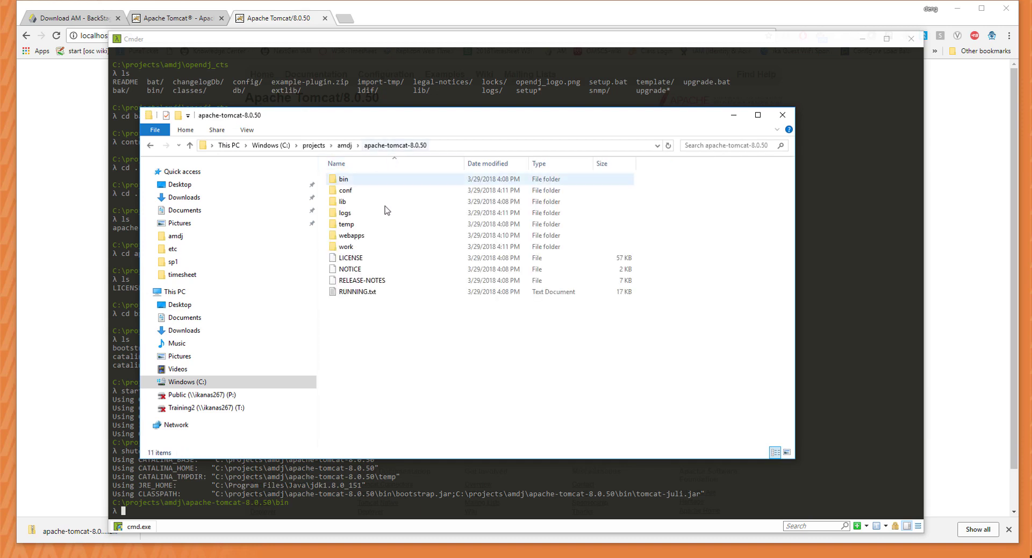
pyautogui.doubleClick(371, 236)
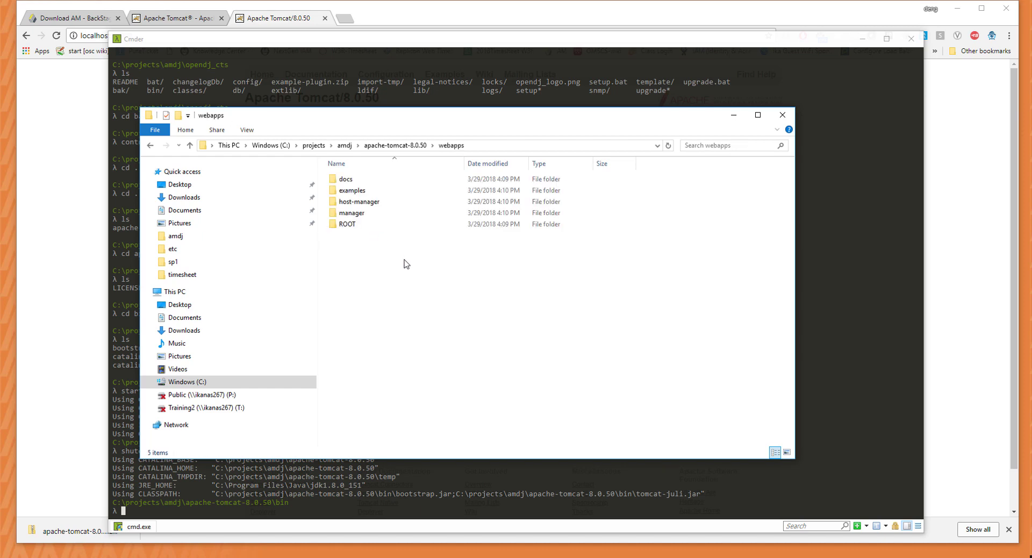
pyautogui.rightClick(384, 289)
pyautogui.click(439, 361)
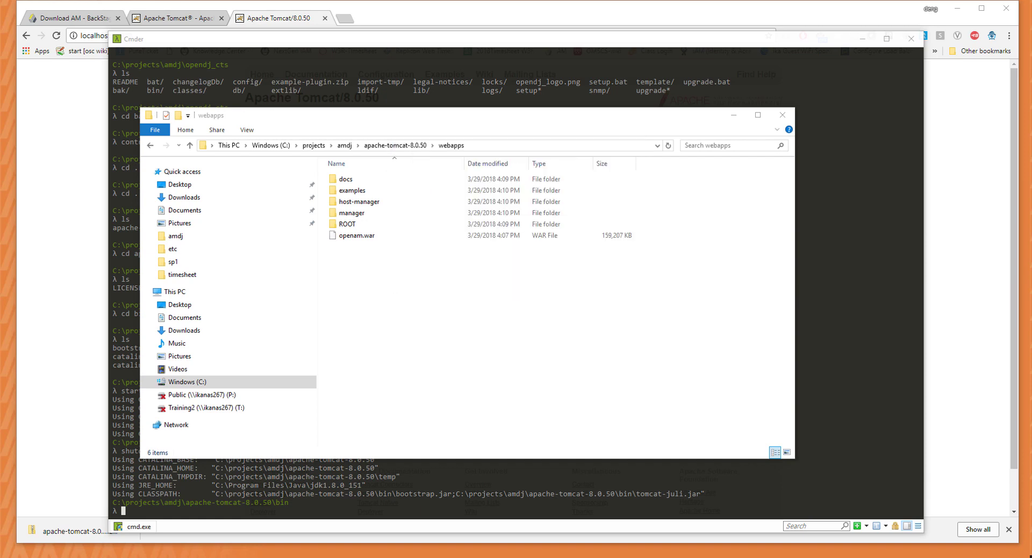
pyautogui.click(358, 238)
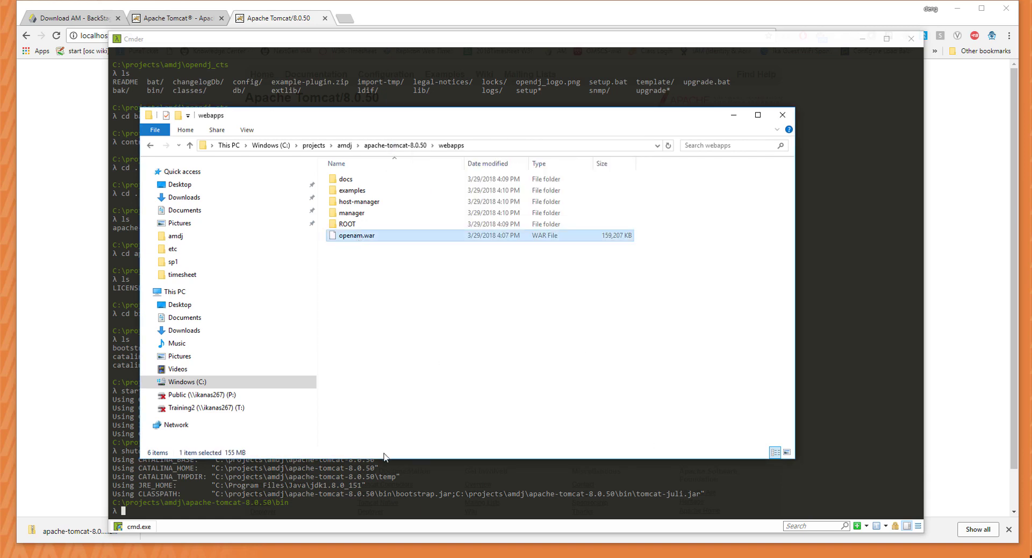
pyautogui.click(437, 462)
# Run startup.bat to restart Tomcat and deploy openam.war, then switch to Chrome.
pyautogui.write('startup.bat')
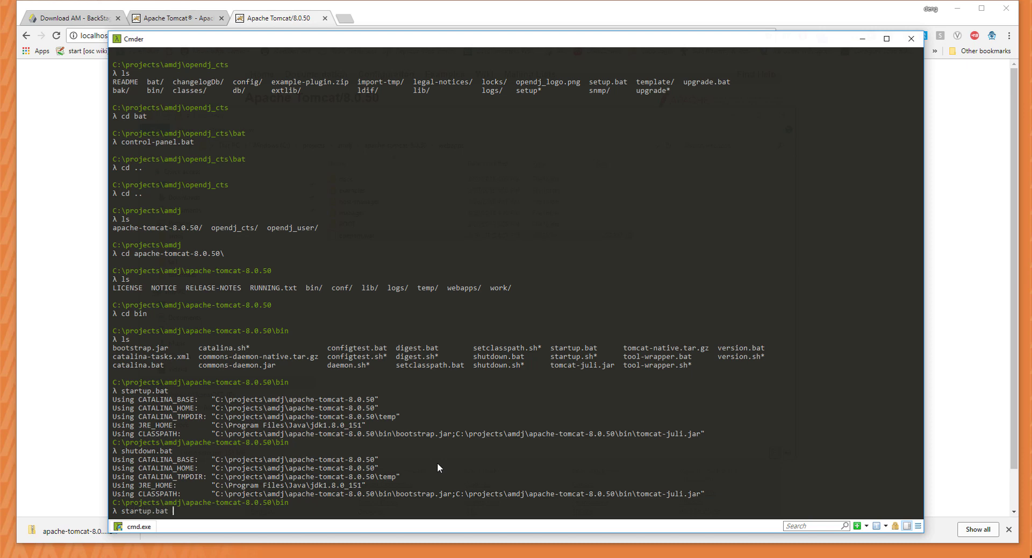
pyautogui.press('Return')
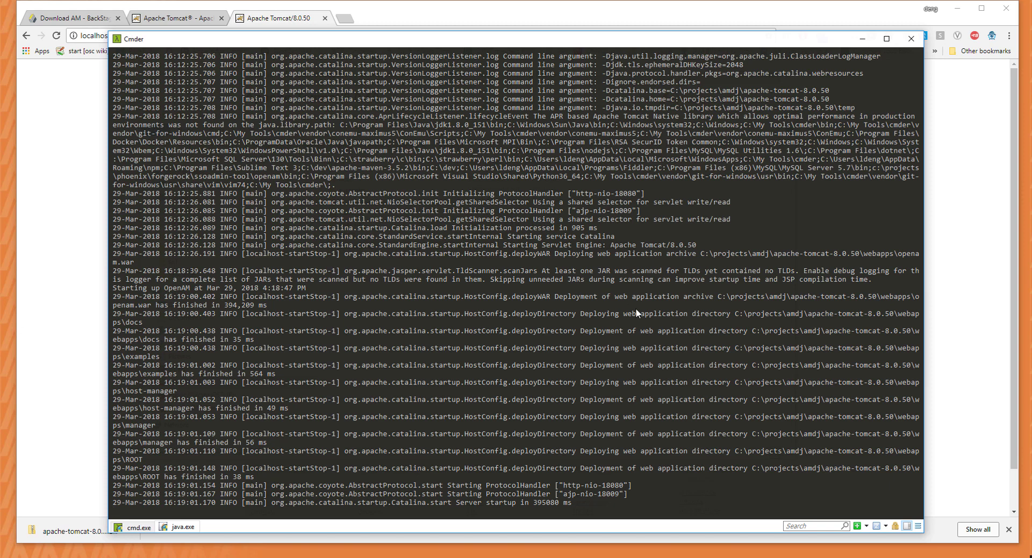
pyautogui.hotkey('alt', 'Tab')
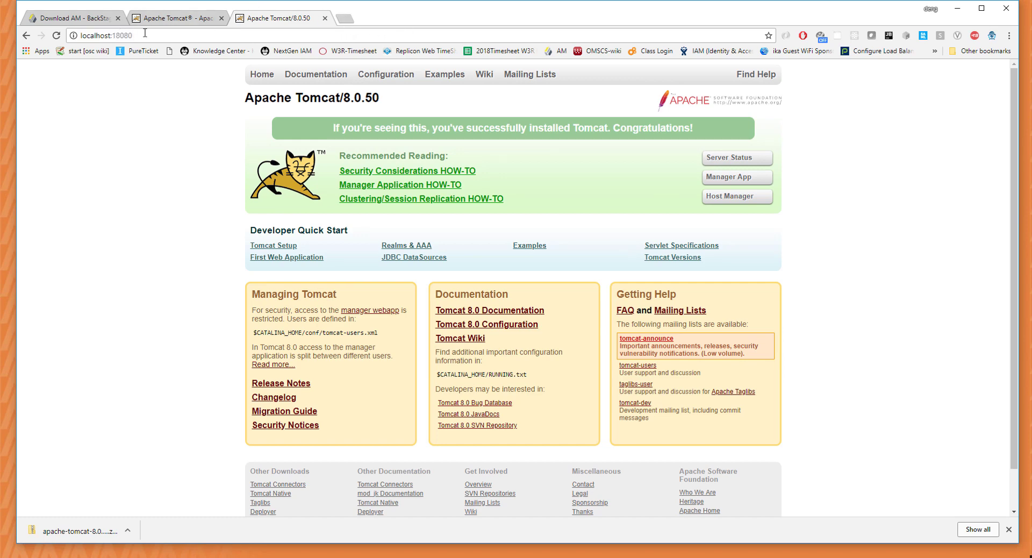
# Append /openam to the localhost:18080 address.
pyautogui.write('/openam')
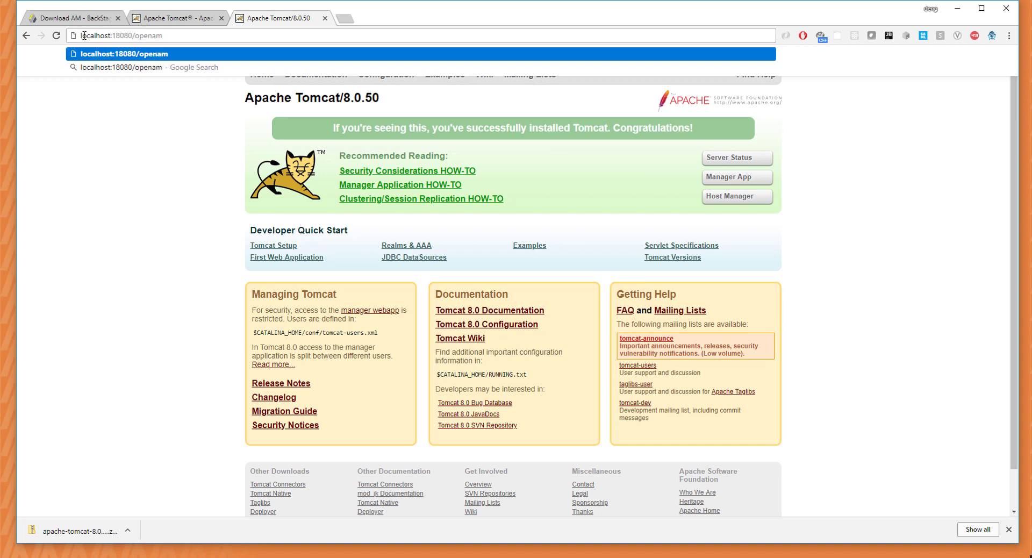
pyautogui.moveTo(81, 35); pyautogui.dragTo(112, 37)
pyautogui.click(1009, 529)
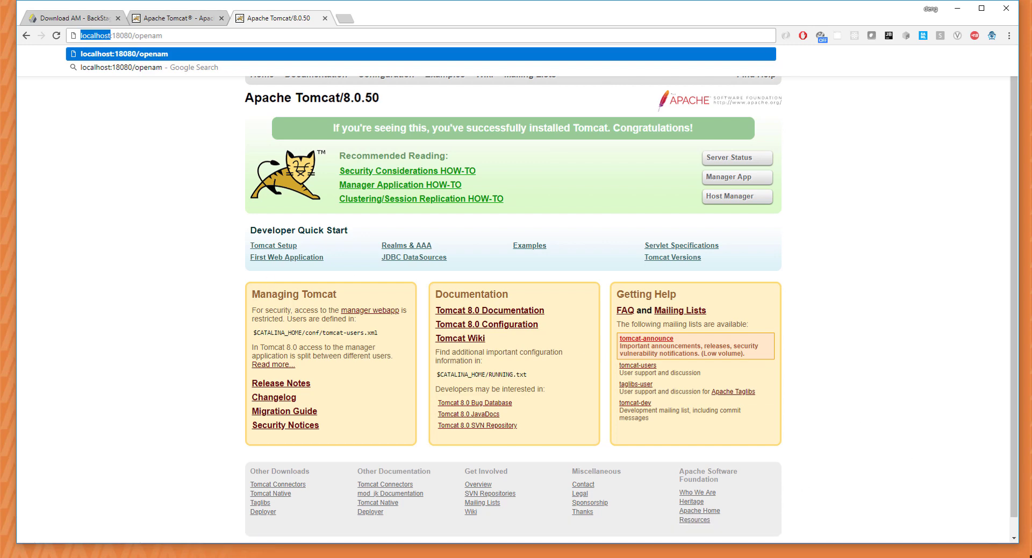
# Check the openam.example.com hosts entry and retype the address as openam.example.com:18080/openam.
pyautogui.hotkey('alt', 'Tab')
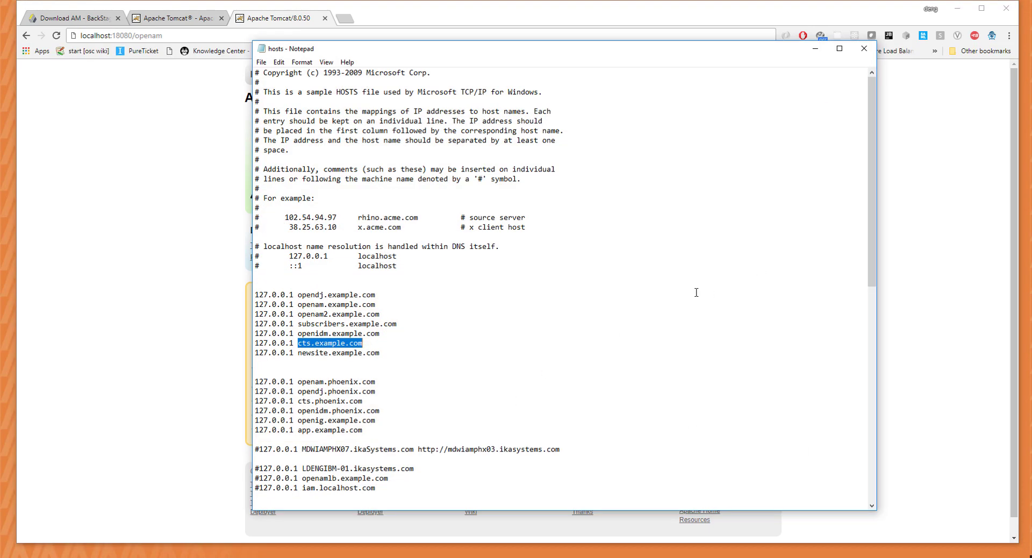
pyautogui.click(450, 325)
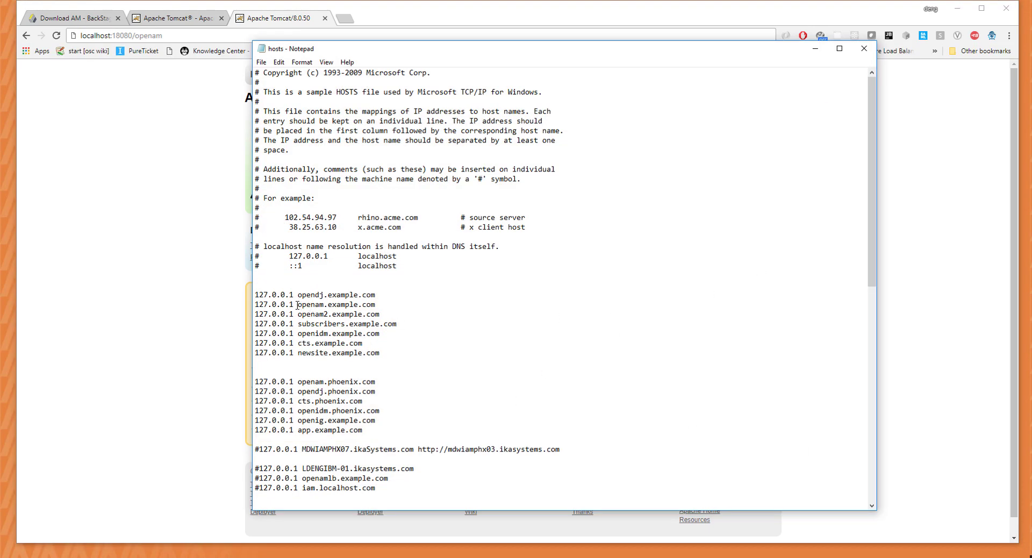
pyautogui.moveTo(298, 305); pyautogui.dragTo(378, 305)
pyautogui.click(216, 275)
pyautogui.click(166, 34)
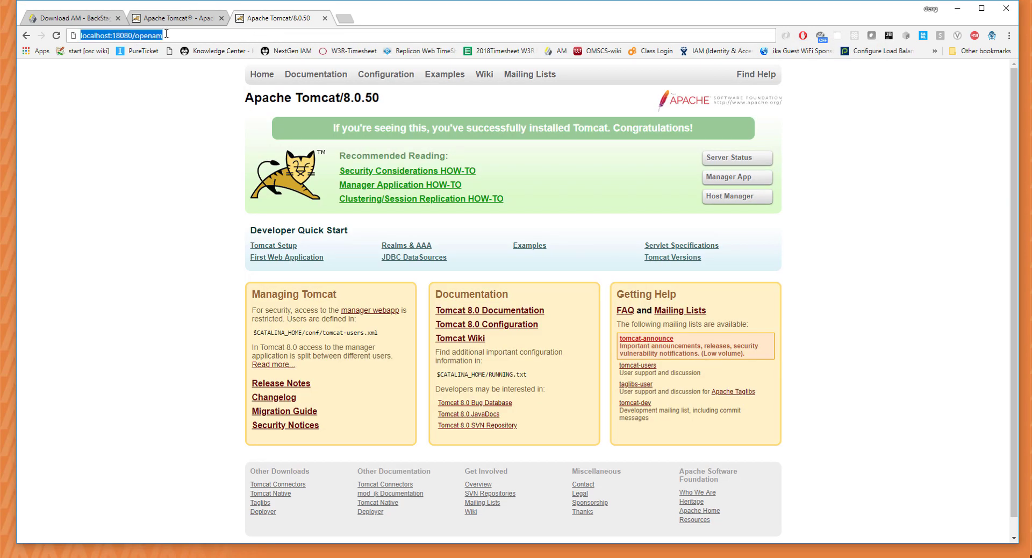
pyautogui.write('openam.example.com')
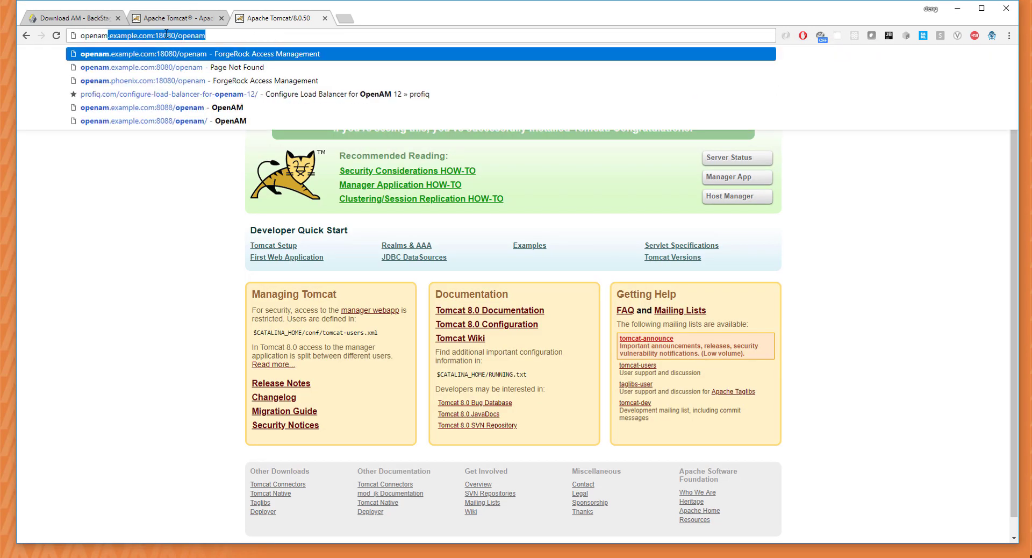
# Load openam.example.com:18080/openam from the address-bar suggestion.
pyautogui.click(216, 35)
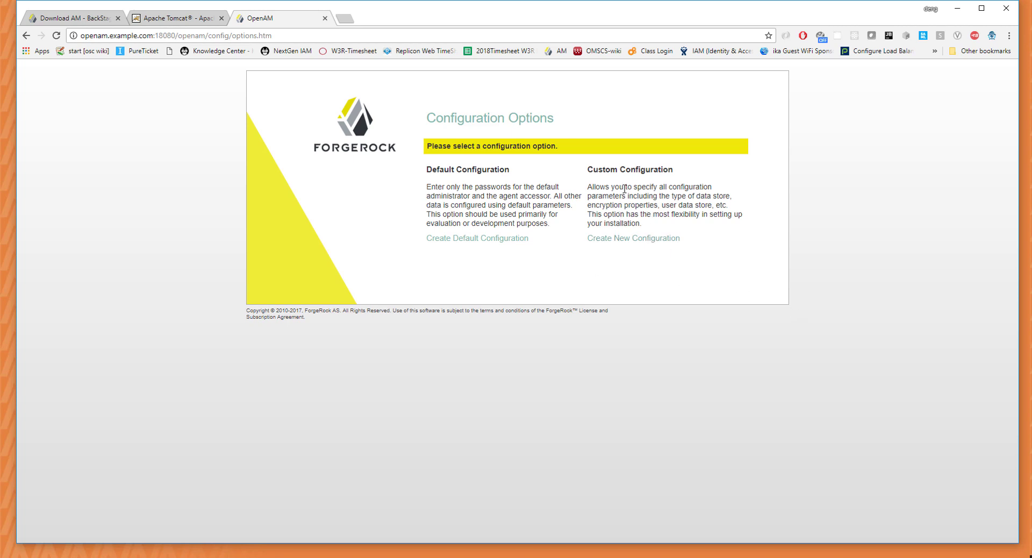
# Start a new custom configuration and accept the license agreement.
pyautogui.click(626, 240)
pyautogui.scroll(-20, 673, 299)
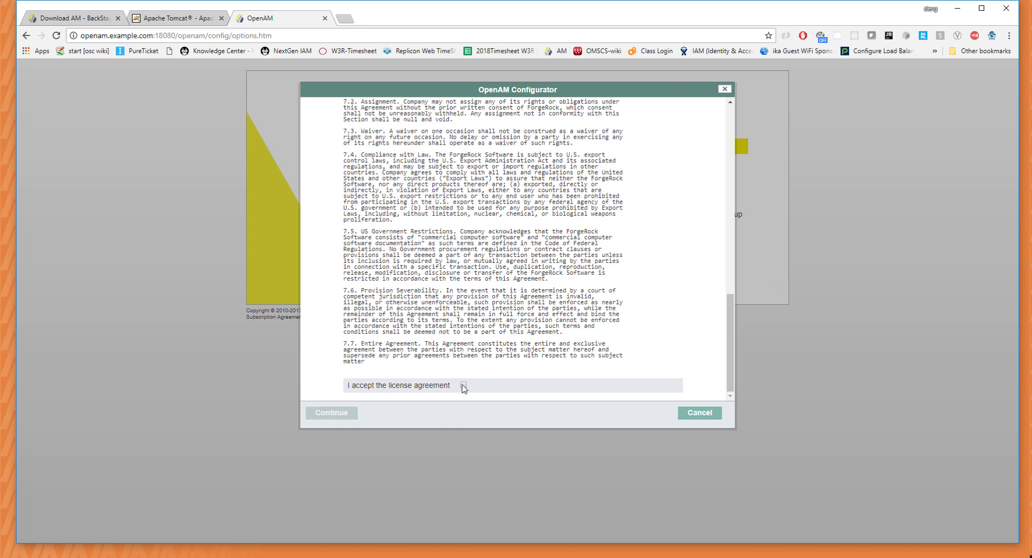
pyautogui.click(463, 386)
pyautogui.click(325, 413)
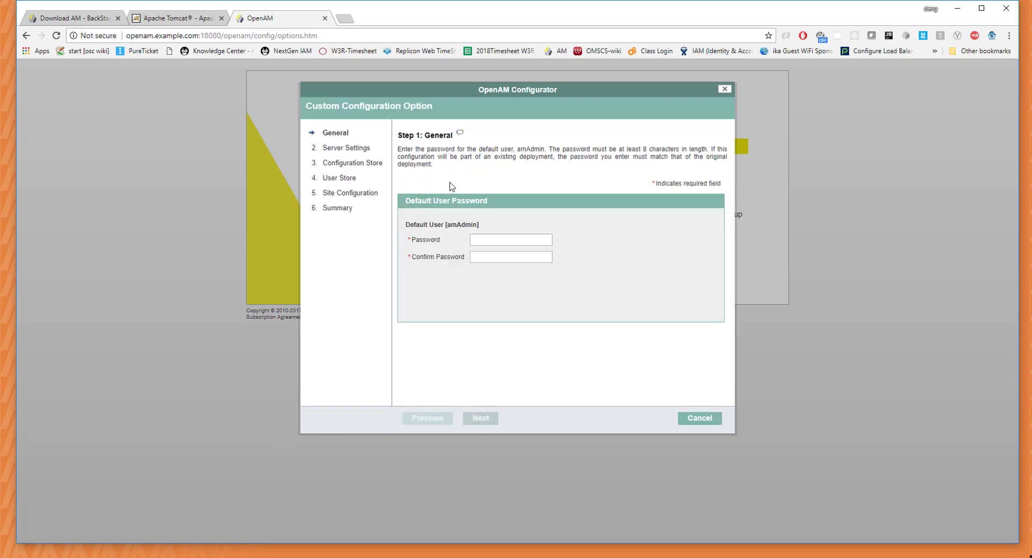
# Enter and confirm the default amAdmin password, then advance to the next step.
pyautogui.click(497, 239)
pyautogui.write('p')
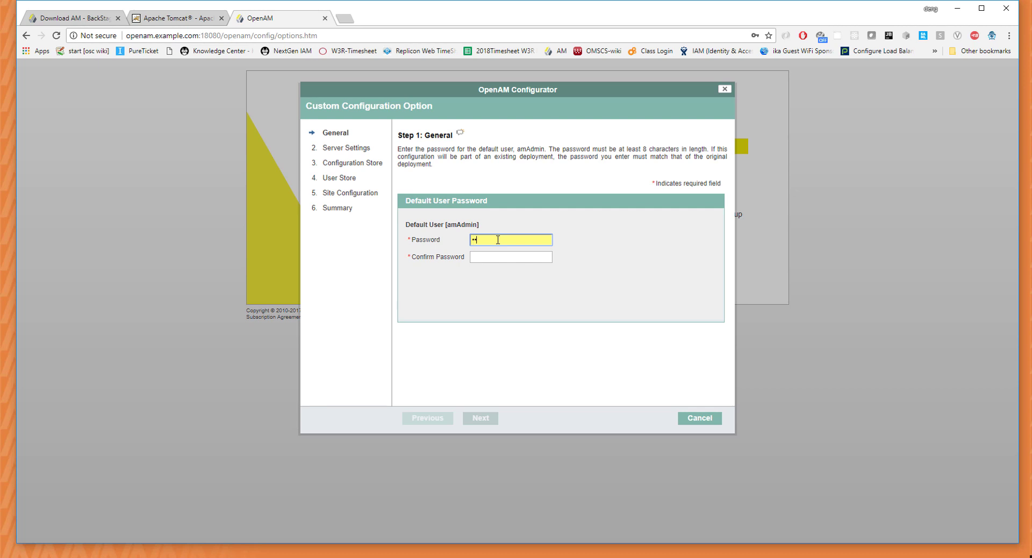
pyautogui.write('assword')
pyautogui.press('Tab')
pyautogui.write('password')
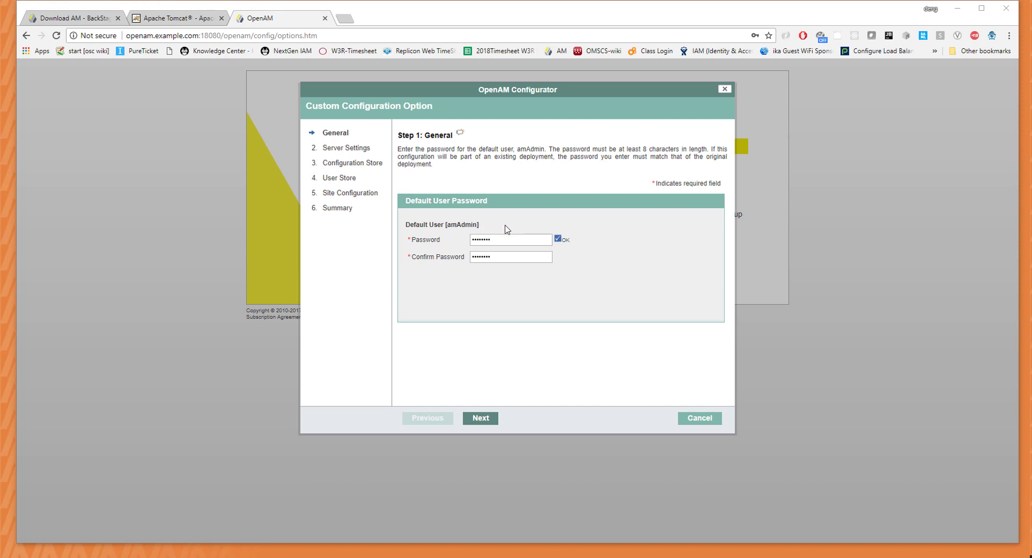
pyautogui.click(489, 418)
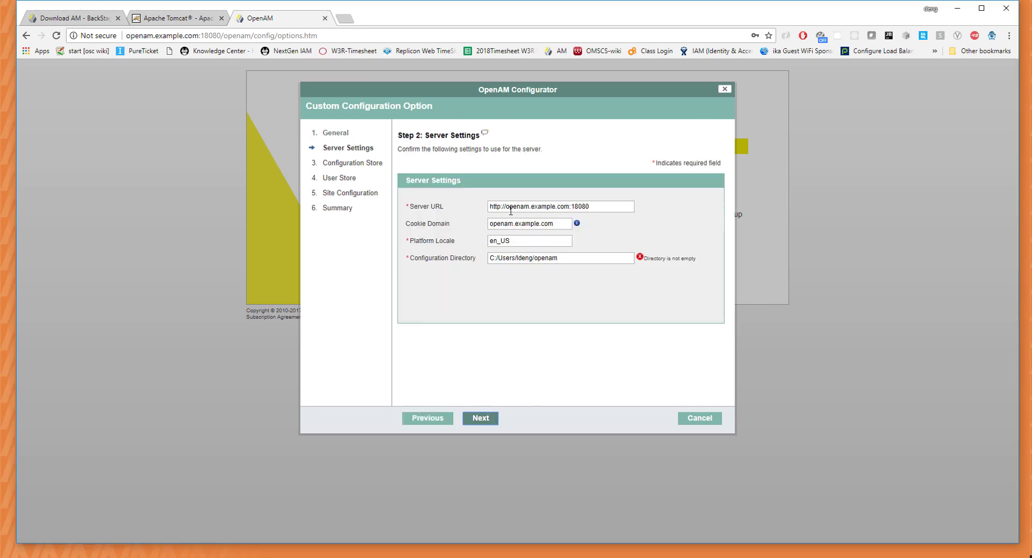
# Append /openam to the server URL and trim the cookie domain to .example.com.
pyautogui.click(597, 207)
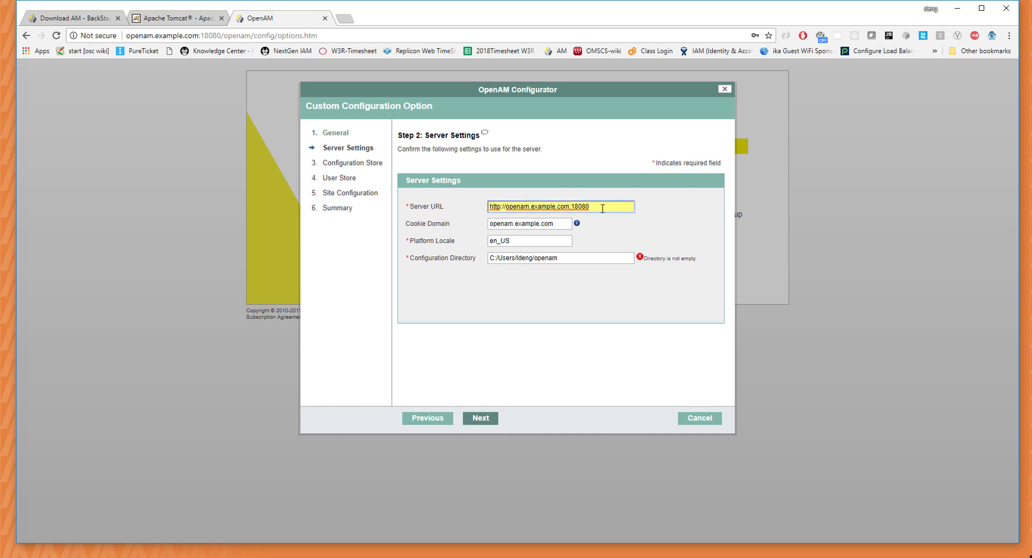
pyautogui.write('/openam')
pyautogui.doubleClick(499, 223)
pyautogui.press('BackSpace')
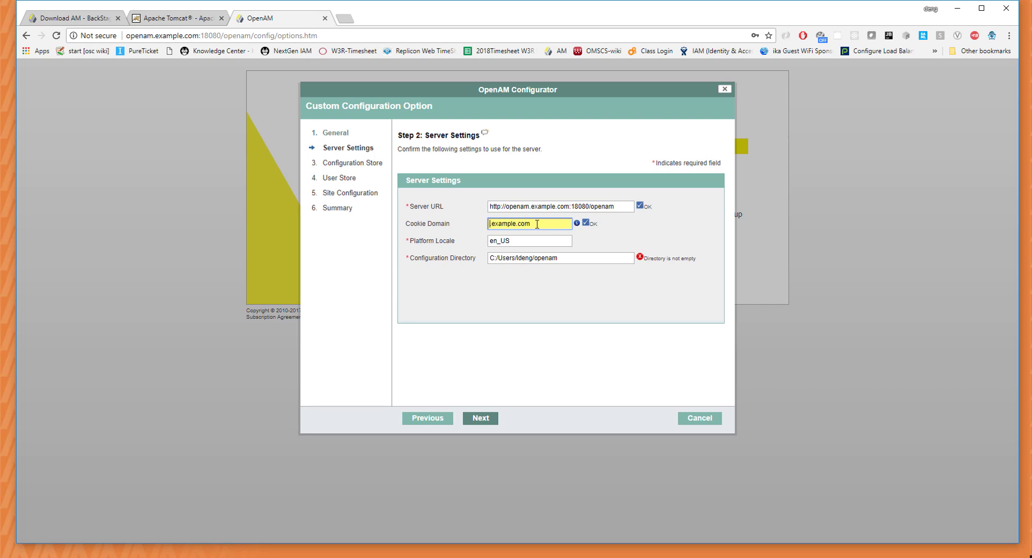
pyautogui.write('*')
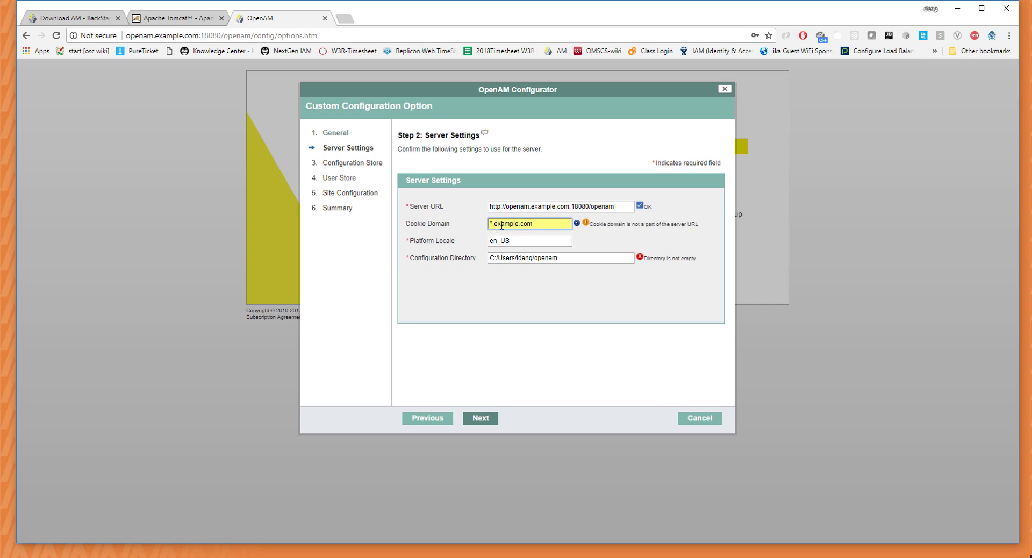
pyautogui.press('BackSpace')
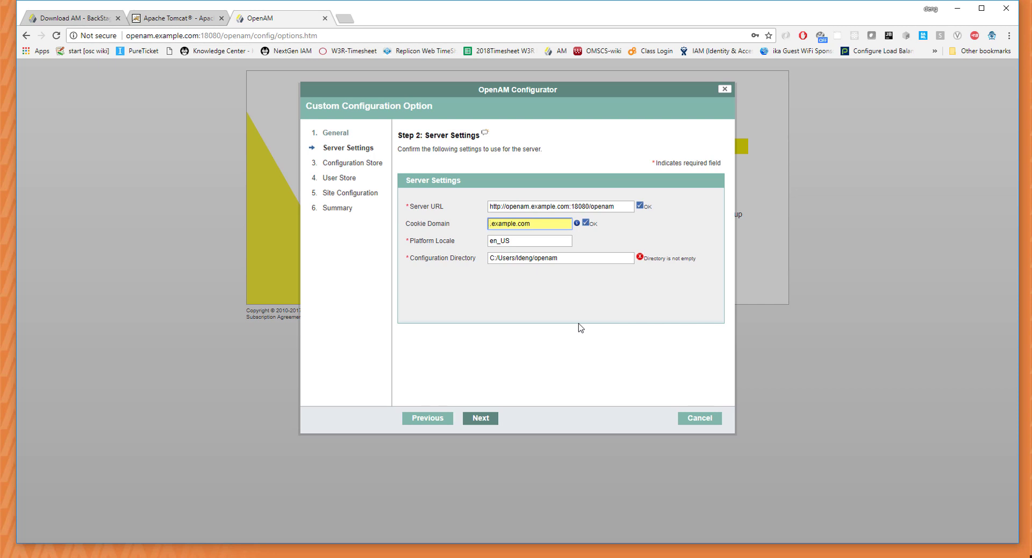
pyautogui.moveTo(570, 258); pyautogui.dragTo(503, 261)
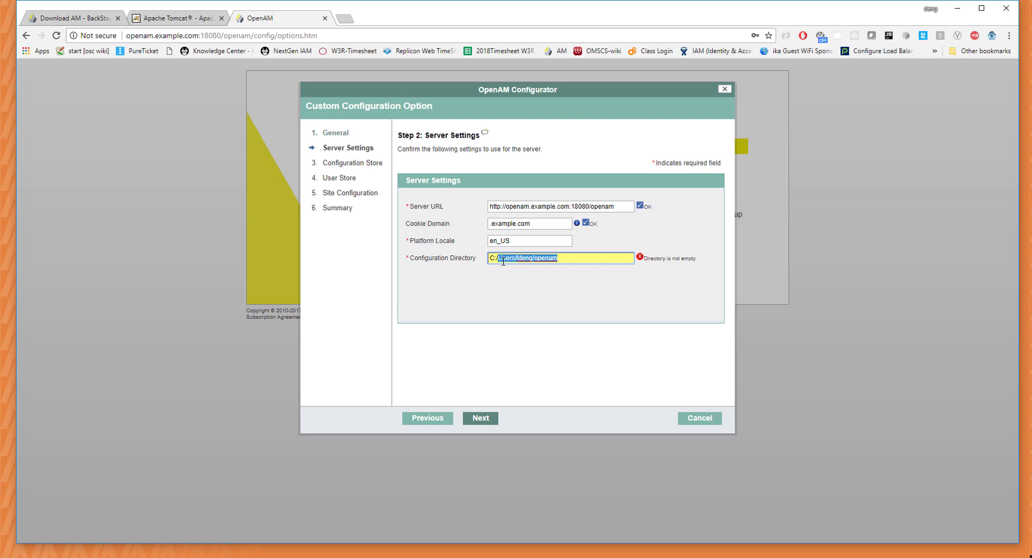
pyautogui.click(248, 557)
pyautogui.click(157, 530)
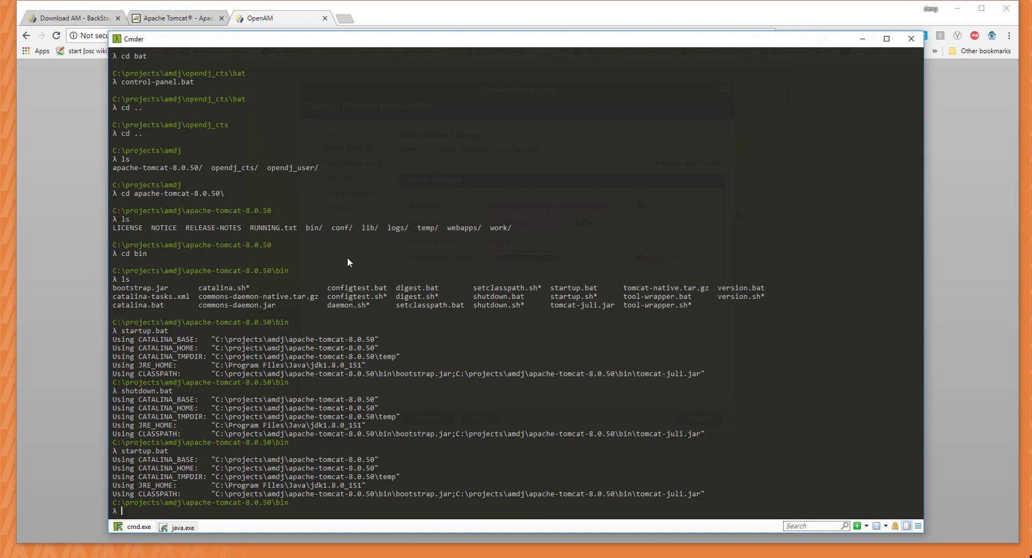
pyautogui.write('pwd')
pyautogui.press('Return')
pyautogui.write('cd ..')
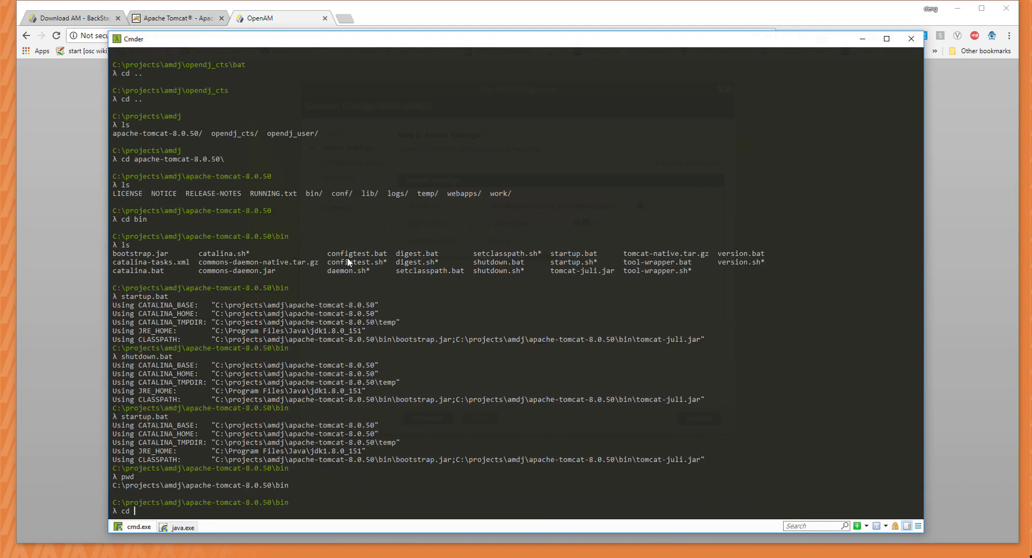
pyautogui.press('Return')
pyautogui.write('cls')
pyautogui.press('Return')
pyautogui.write('cd ..')
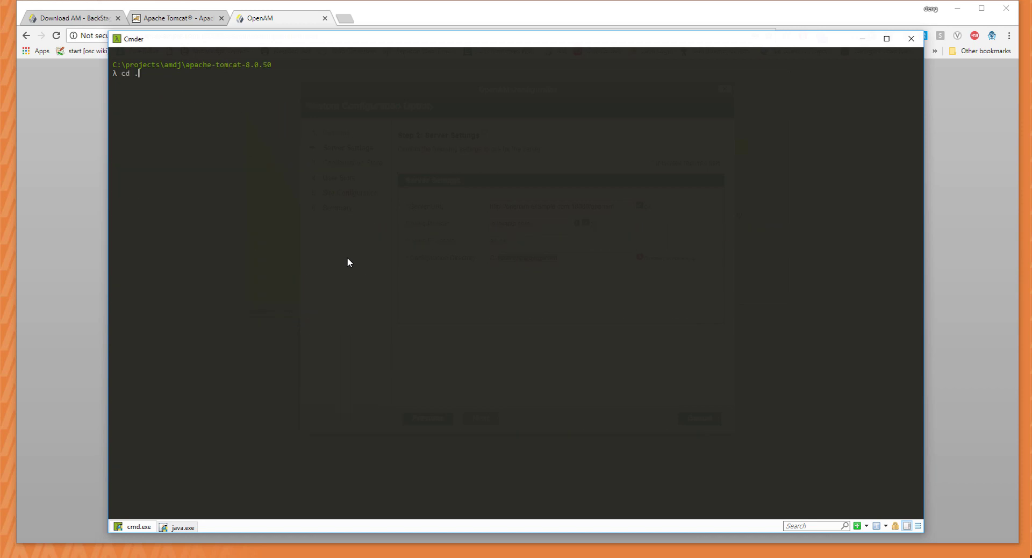
pyautogui.press('Return')
pyautogui.write('pwd')
pyautogui.press('Return')
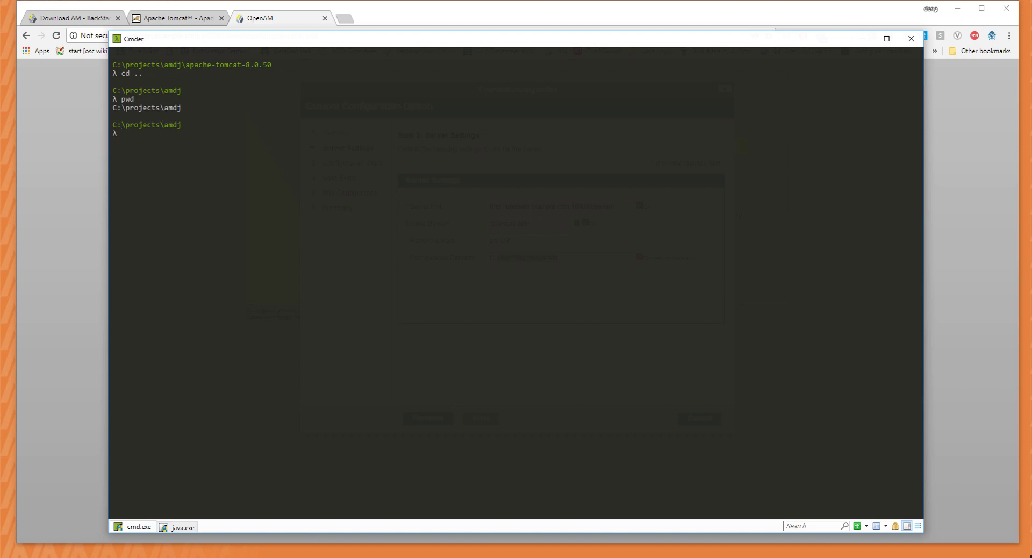
pyautogui.hotkey('alt', 'Tab')
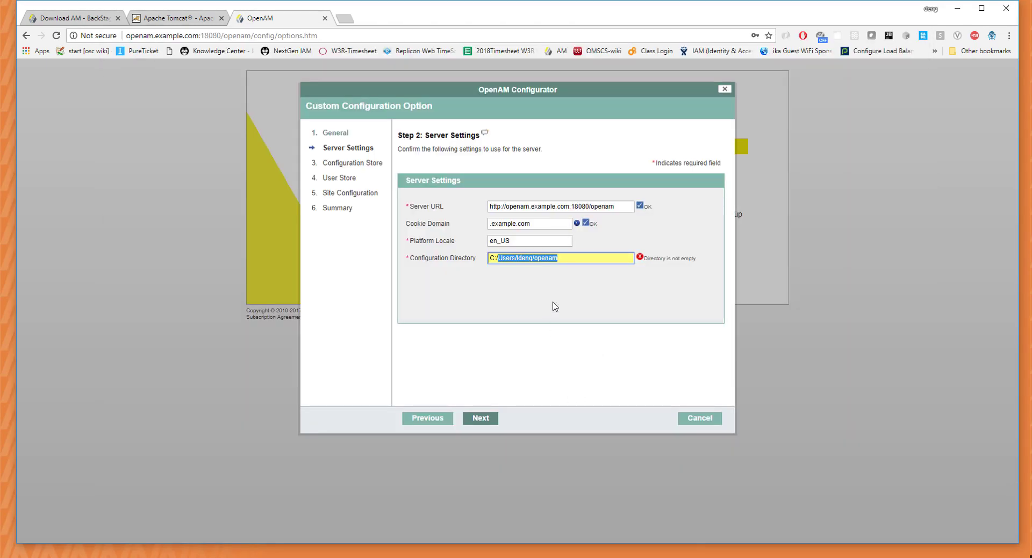
# Change the configuration directory to C:/projects/amdj/openam-cfg and continue.
pyautogui.press('BackSpace')
pyautogui.write('projec')
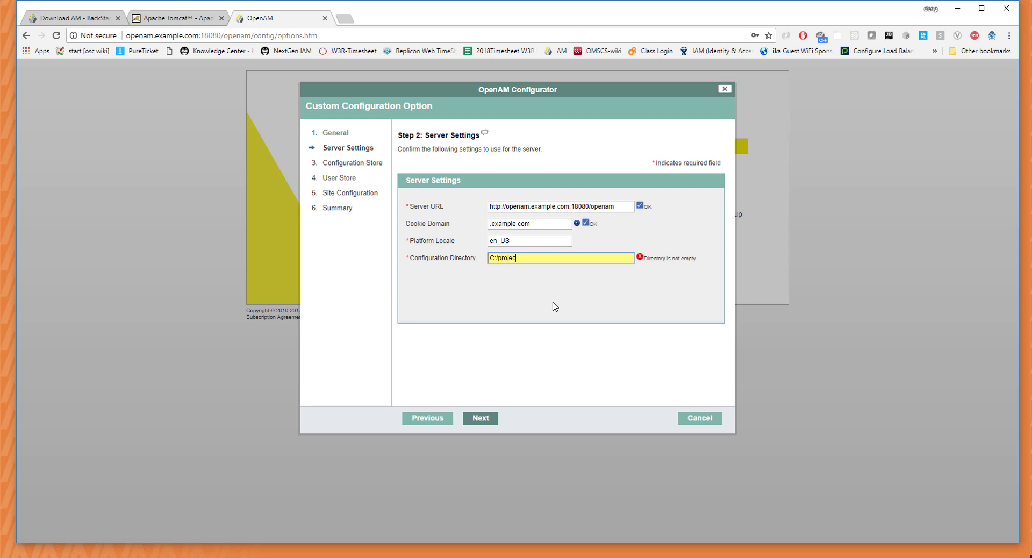
pyautogui.write('ts/amdj/openam-cfg')
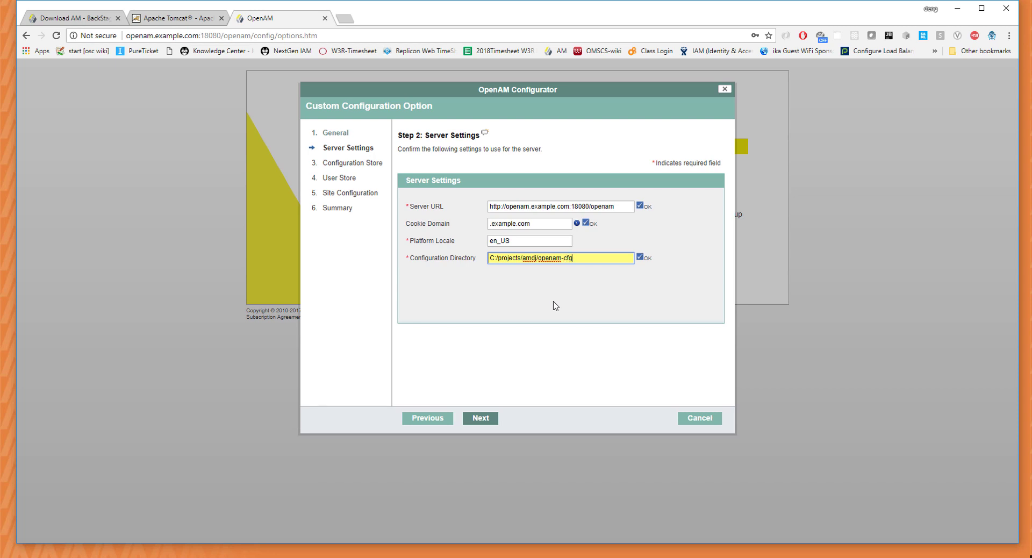
pyautogui.click(483, 422)
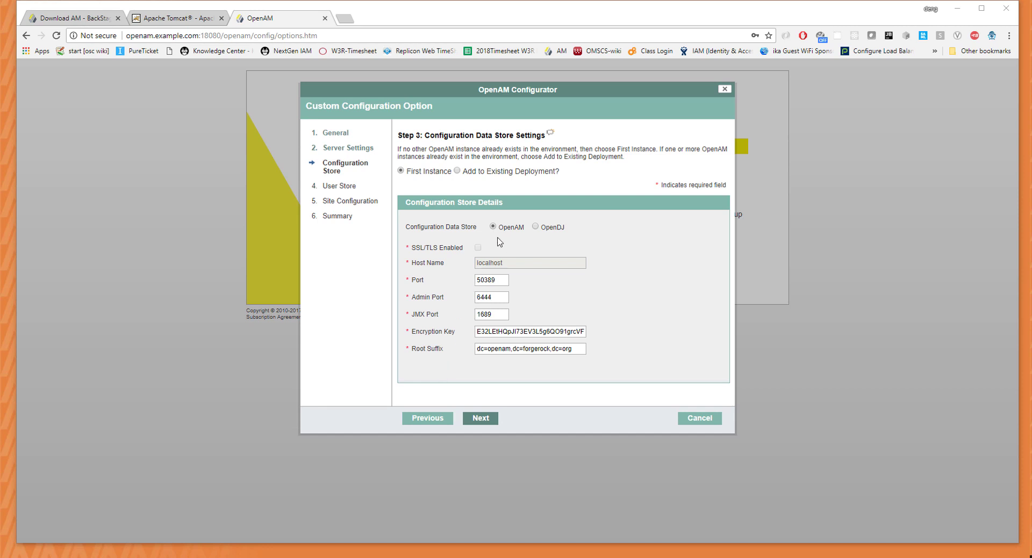
# Use OpenDJ as the config store with host cts.example.com and root suffix dc=cts,dc=com.
pyautogui.click(535, 226)
pyautogui.doubleClick(557, 262)
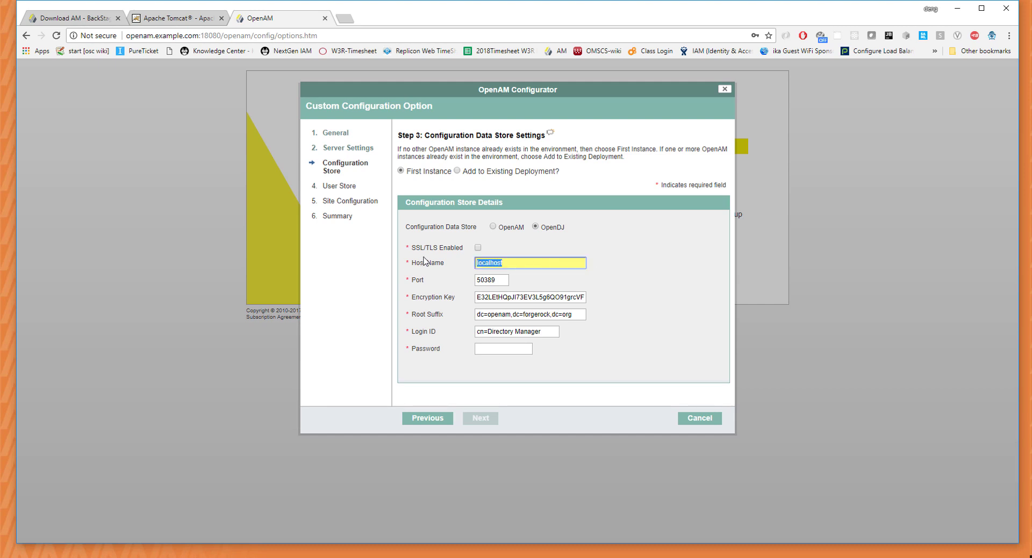
pyautogui.write('cts.example.com')
pyautogui.click(511, 314)
pyautogui.moveTo(510, 313); pyautogui.dragTo(465, 316)
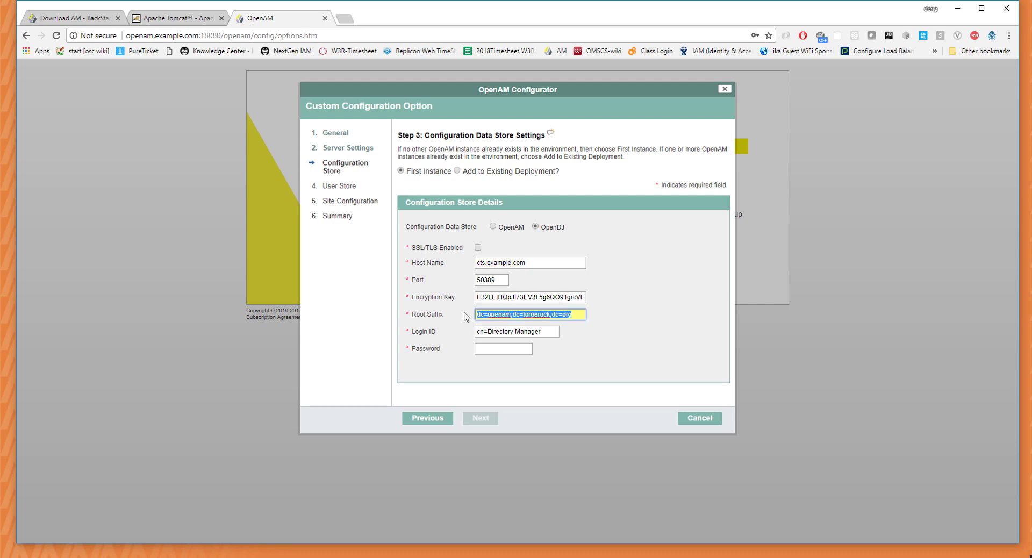
pyautogui.write('dc')
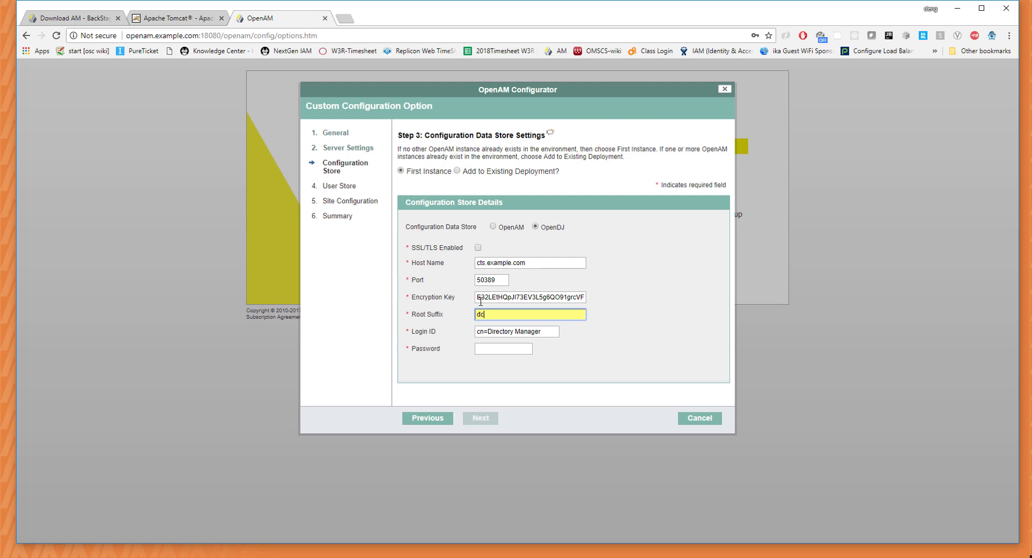
pyautogui.write('=cts.de')
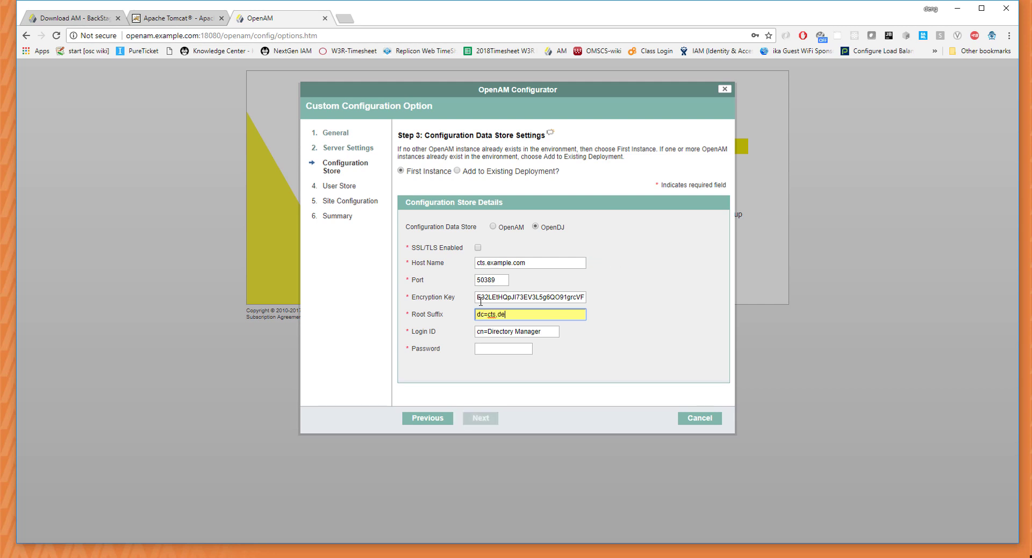
pyautogui.press('BackSpace')
pyautogui.write('c=com')
pyautogui.click(239, 538)
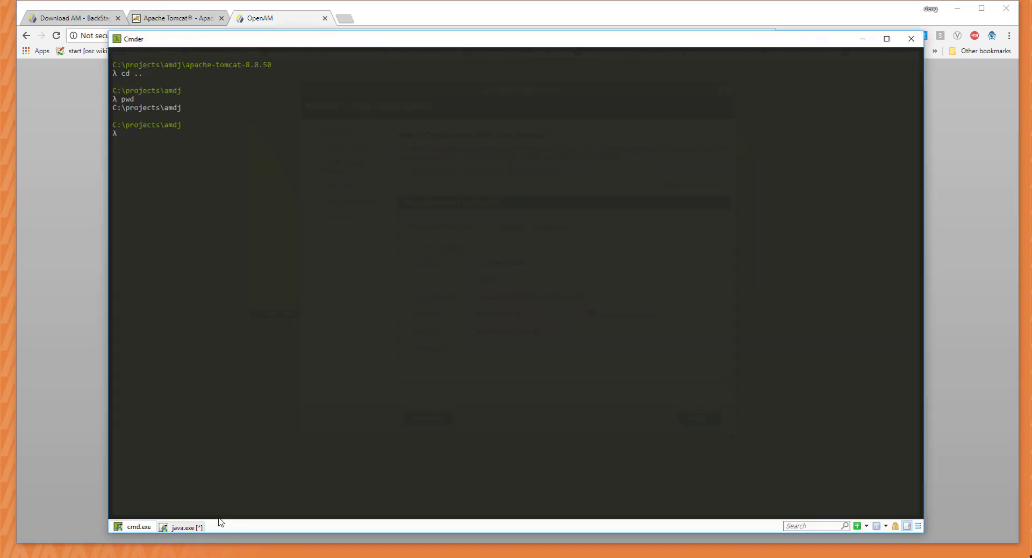
# In Cmder, list the project folders and change into opendj_cts\bat.
pyautogui.hotkey('alt', 'Tab')
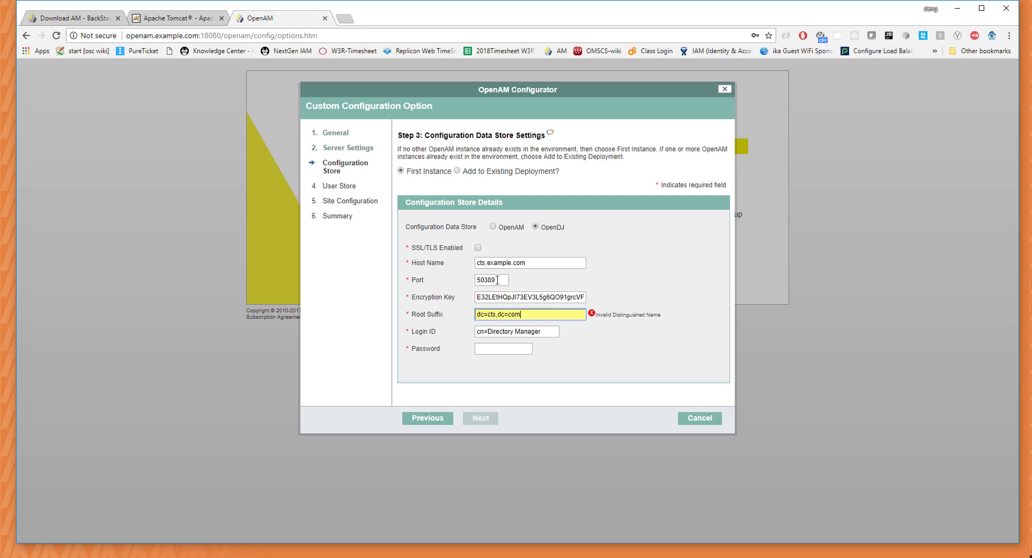
pyautogui.click(237, 524)
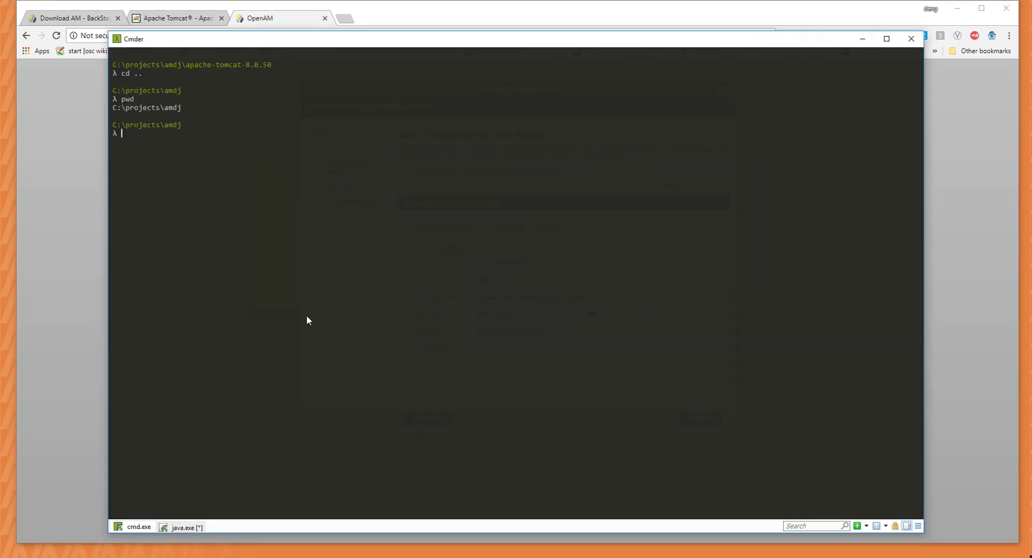
pyautogui.write('ls')
pyautogui.press('Return')
pyautogui.write('cd ')
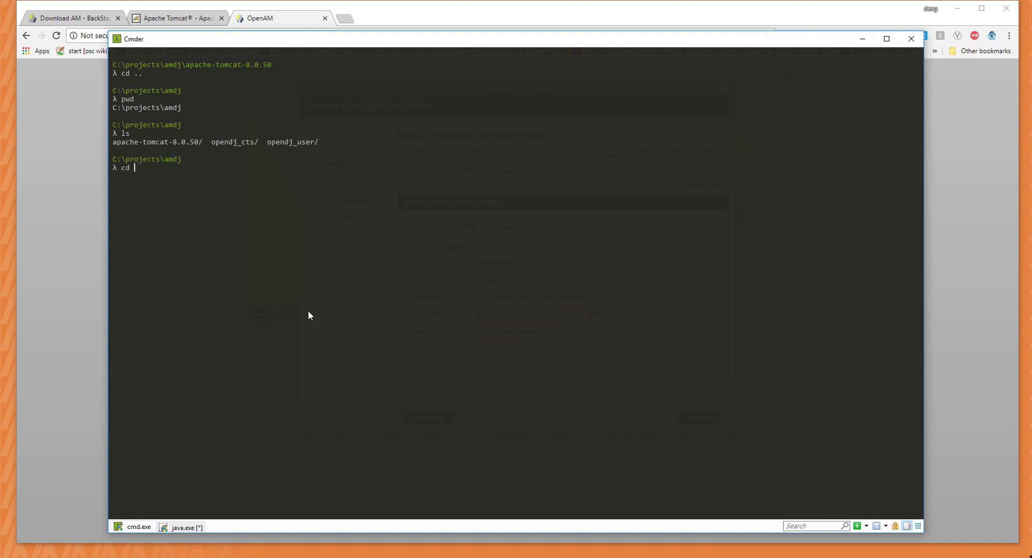
pyautogui.write('opendj_cts')
pyautogui.press('Return')
pyautogui.write('cd bat')
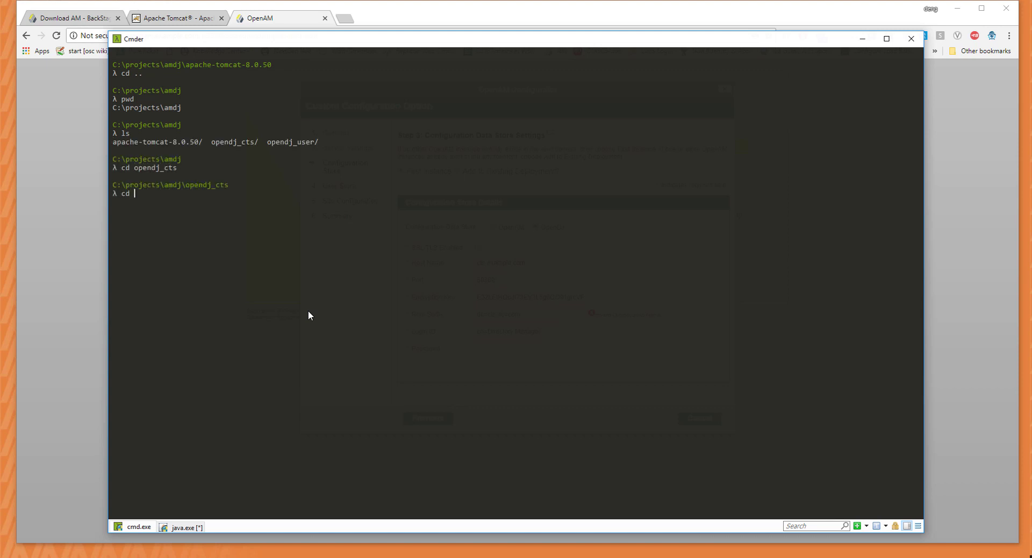
pyautogui.press('Return')
# Run the OpenDJ status check, trusting the certificate and binding as cn=Directory Manager.
pyautogui.write('status')
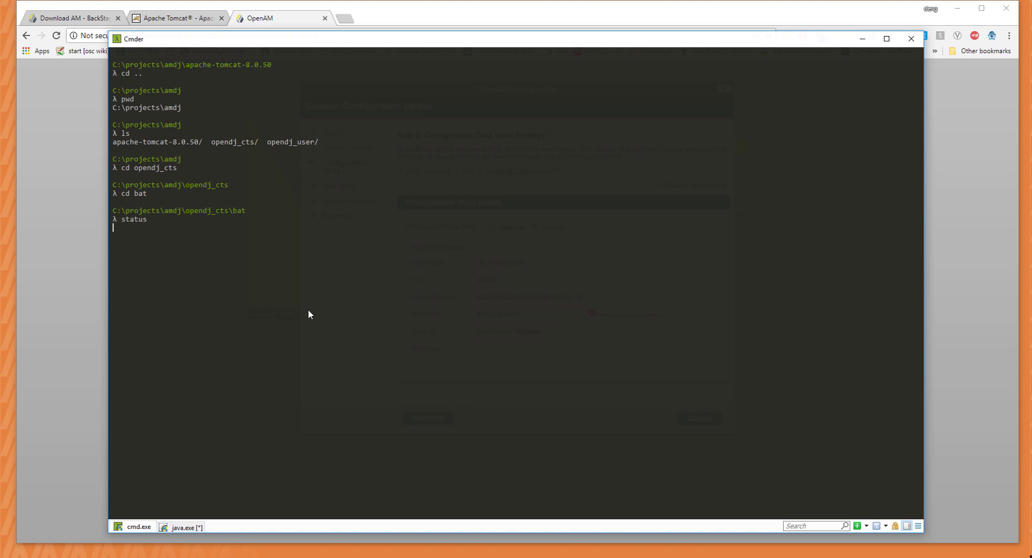
pyautogui.press('Return')
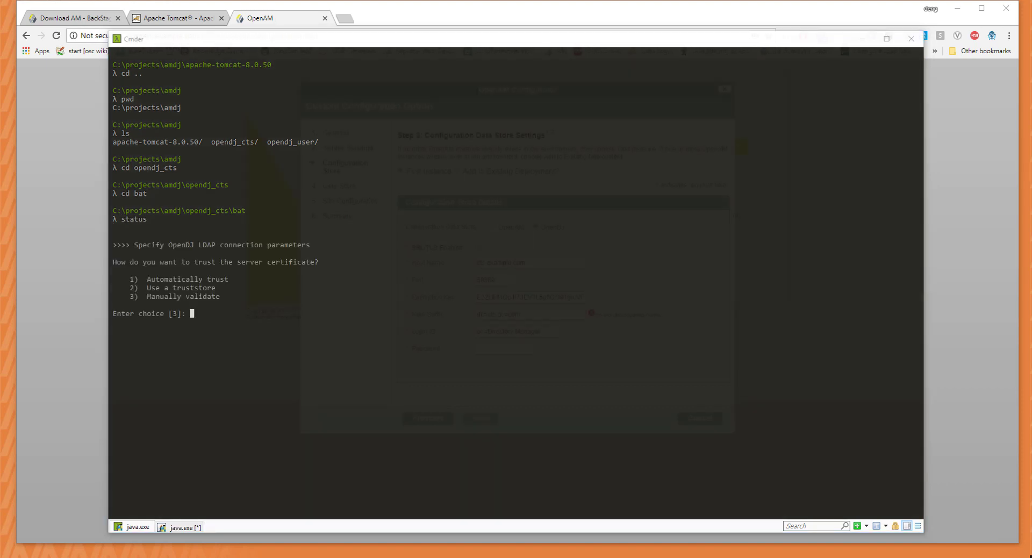
pyautogui.write('1')
pyautogui.press('Return')
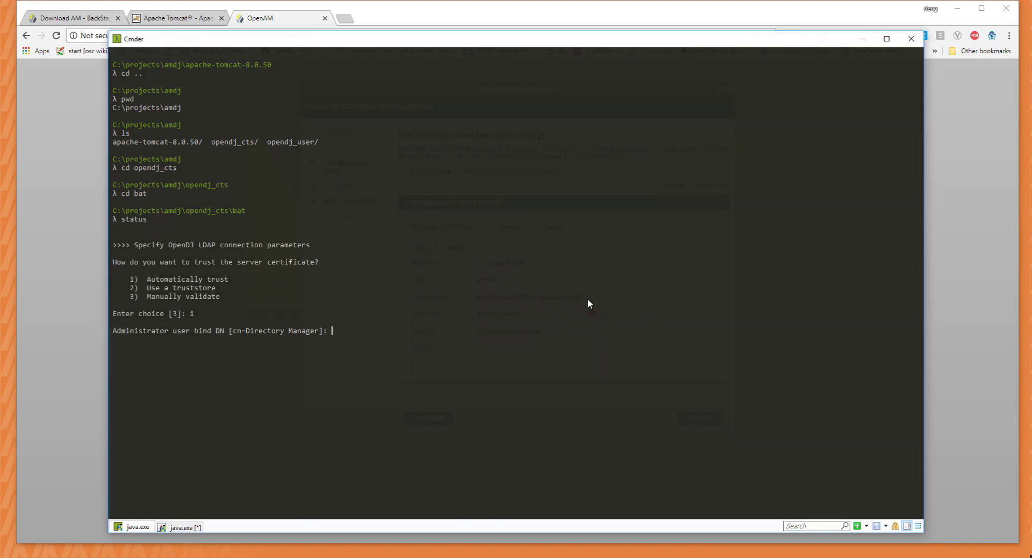
pyautogui.press('Return')
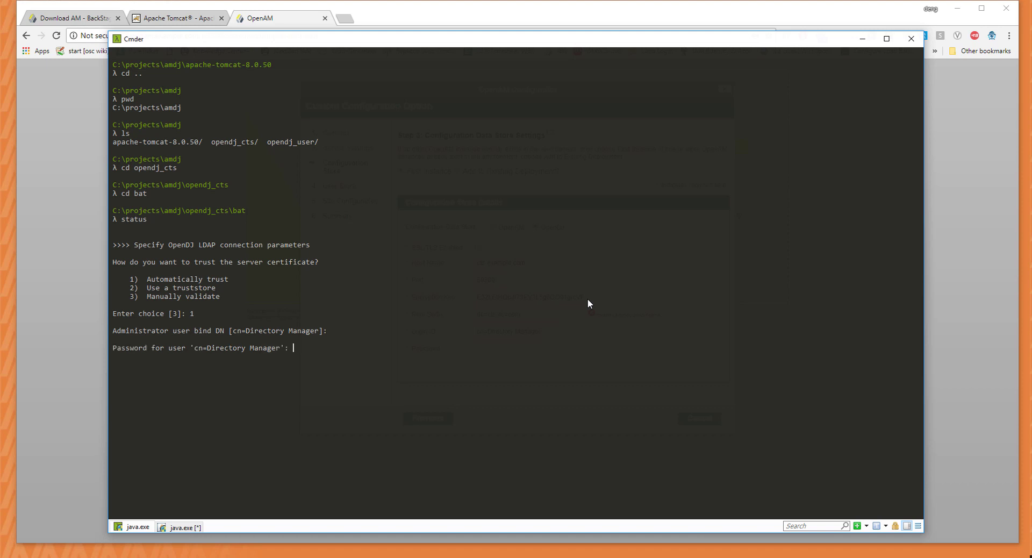
pyautogui.press('Return')
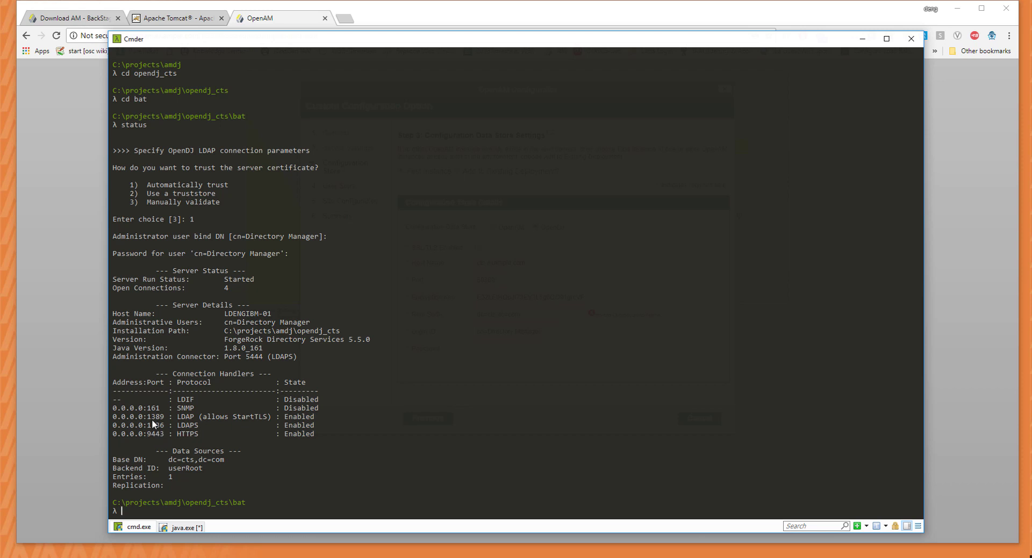
pyautogui.hotkey('alt', 'Tab')
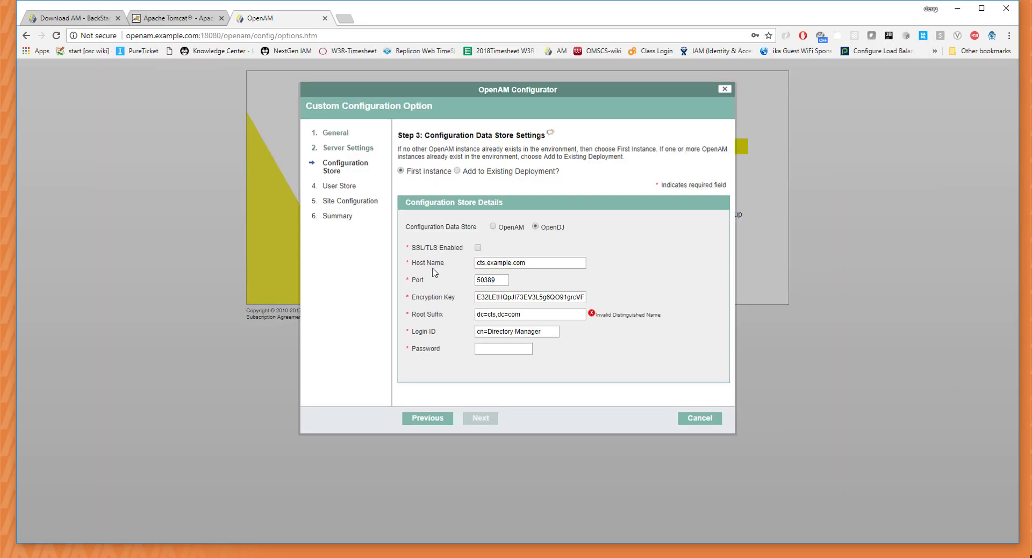
# Set the configuration store port to 1389 and enter the directory manager password.
pyautogui.click(479, 278)
pyautogui.doubleClick(478, 279)
pyautogui.write('1389')
pyautogui.click(514, 351)
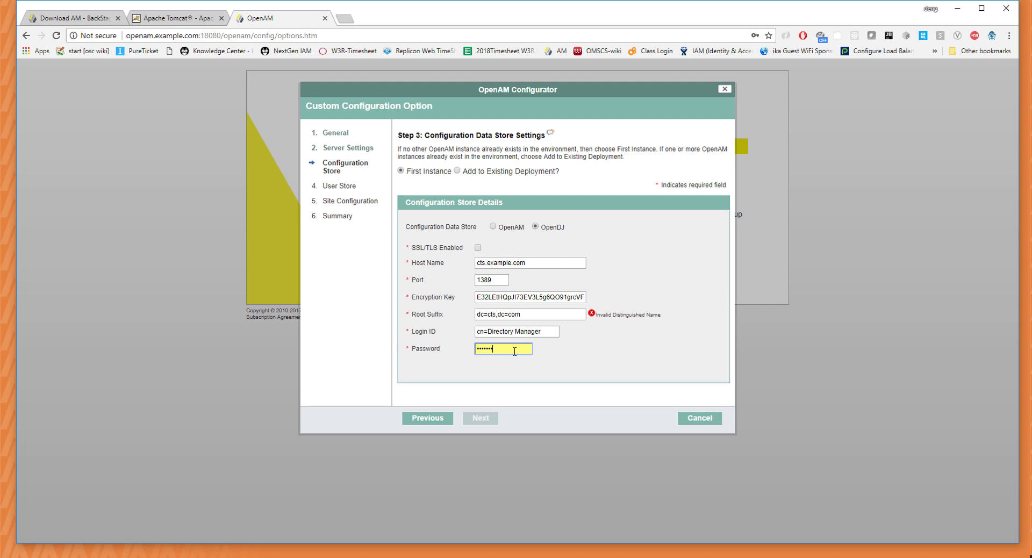
pyautogui.click(637, 375)
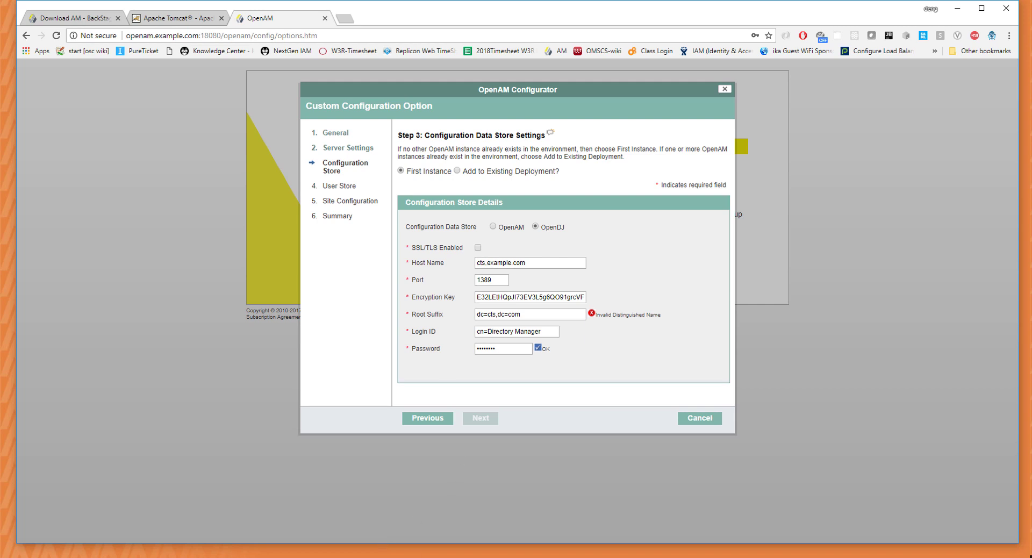
pyautogui.moveTo(272, 529)
pyautogui.click(203, 507)
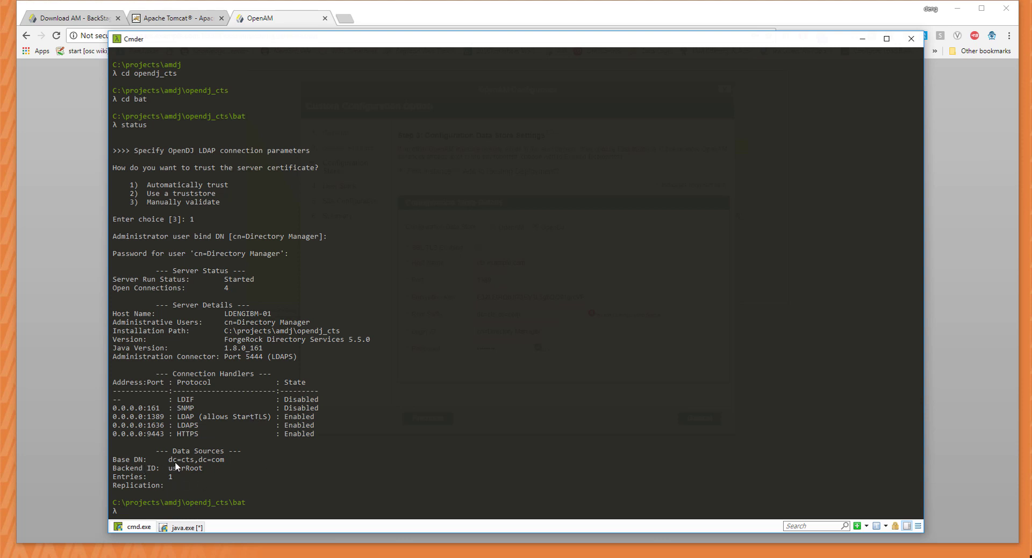
# Correct the root suffix field and continue to the User Data Store Settings step.
pyautogui.click(951, 382)
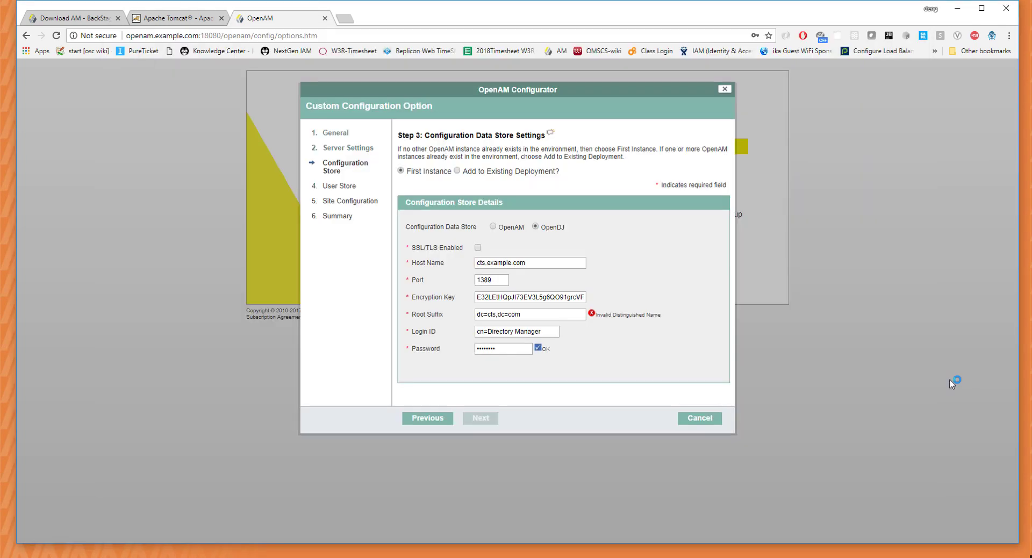
pyautogui.moveTo(532, 315); pyautogui.dragTo(443, 322)
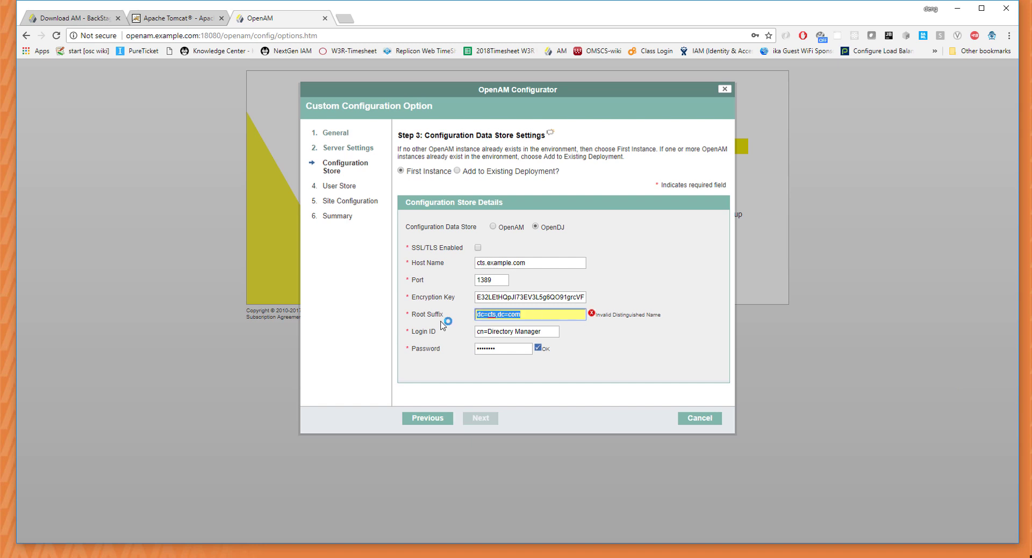
pyautogui.write('dc')
pyautogui.click(647, 282)
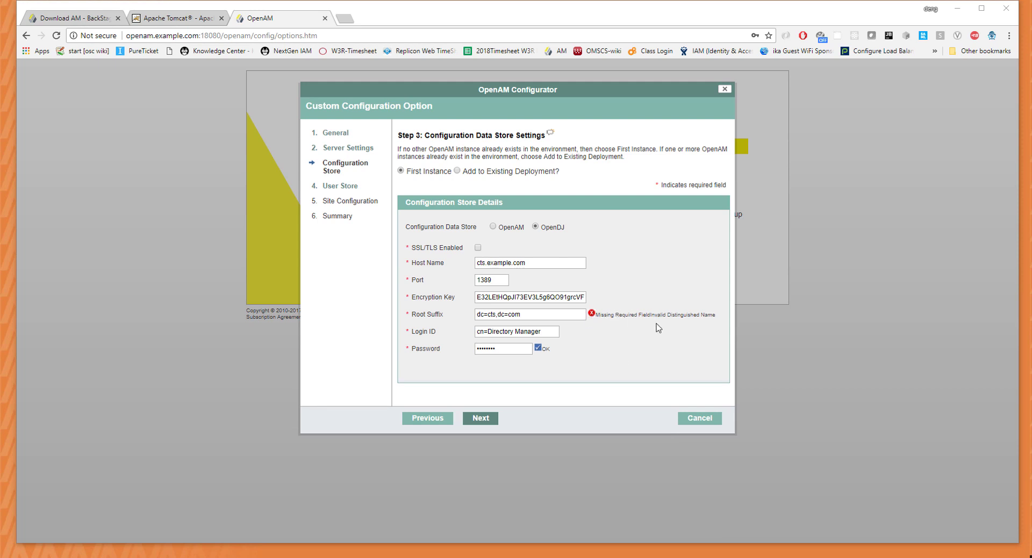
pyautogui.click(480, 418)
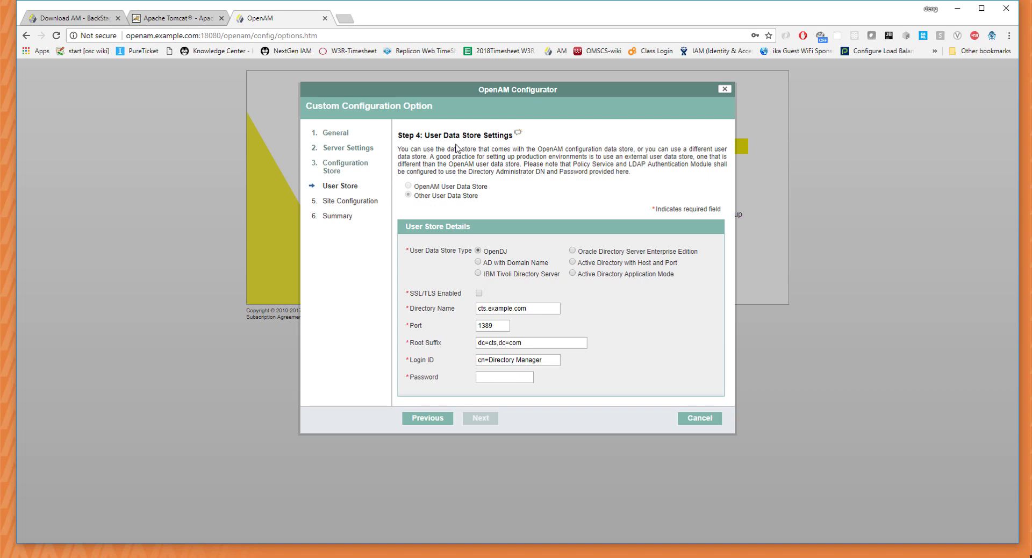
# Change the user store host to opendj.example.com and the port to 389.
pyautogui.doubleClick(482, 308)
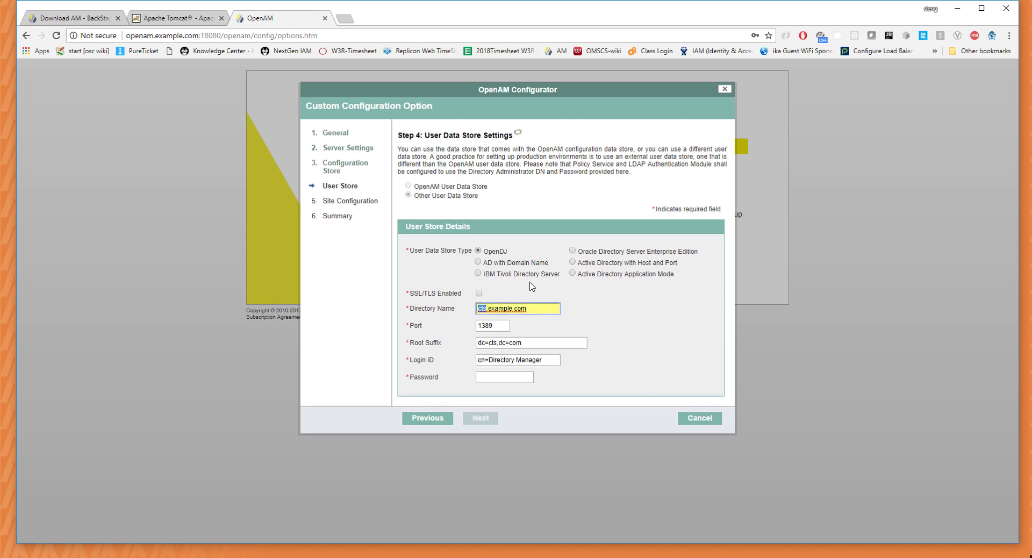
pyautogui.write('opendj')
pyautogui.click(480, 325)
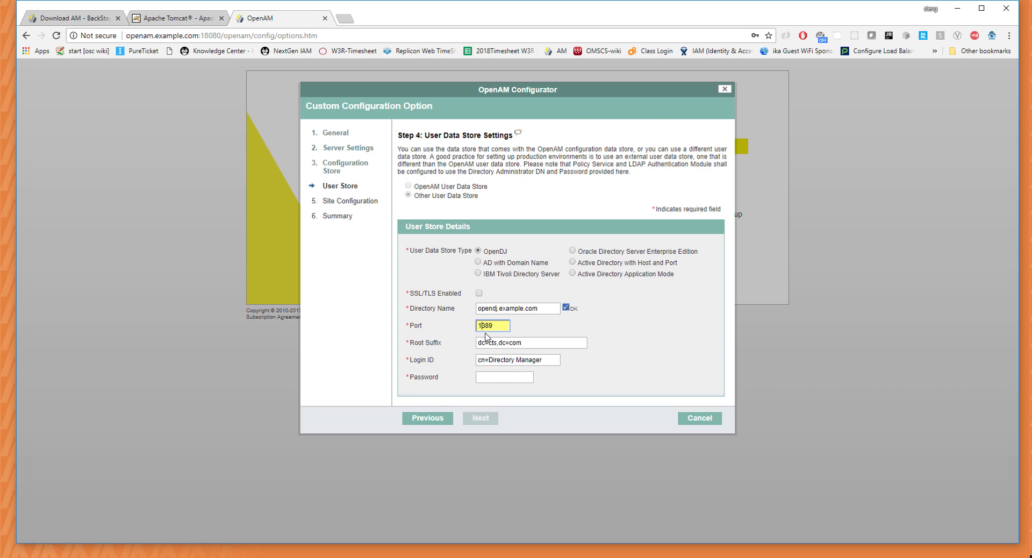
pyautogui.click(249, 557)
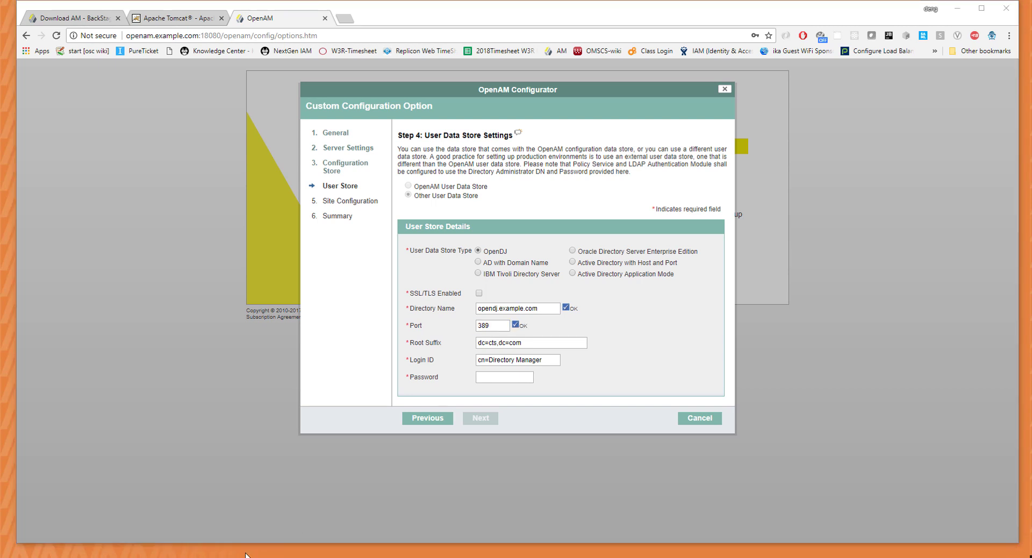
pyautogui.click(224, 533)
# In Cmder, go up to the projects folder and into opendj_user.
pyautogui.write('cd')
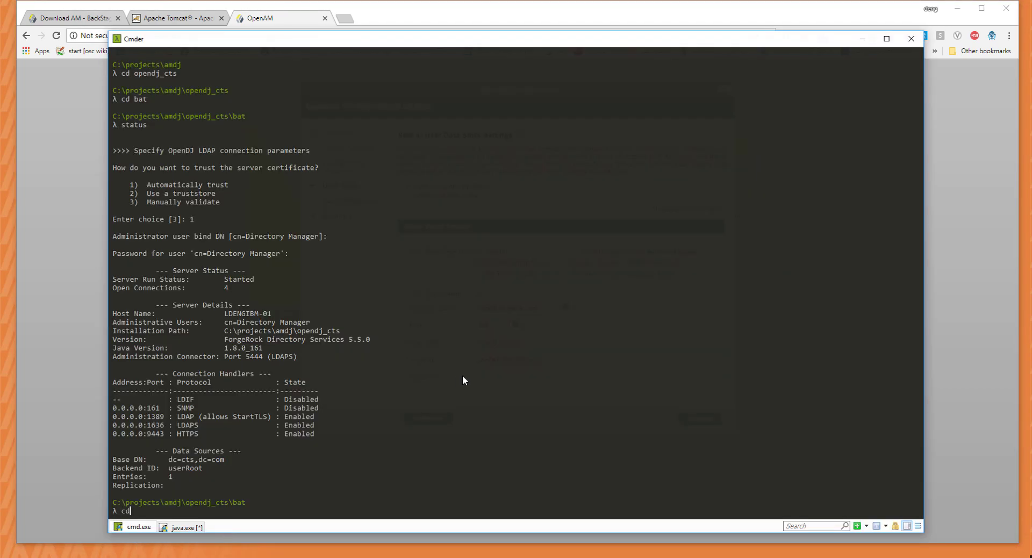
pyautogui.write(' ..')
pyautogui.press('Return')
pyautogui.write('cd ..')
pyautogui.press('Return')
pyautogui.write('ls')
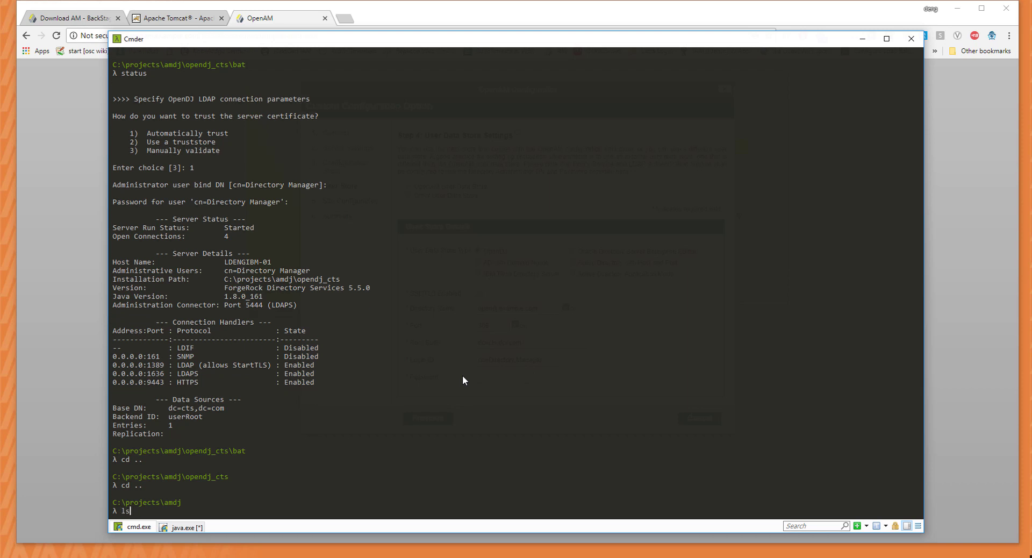
pyautogui.press('Return')
pyautogui.write('cd opendj')
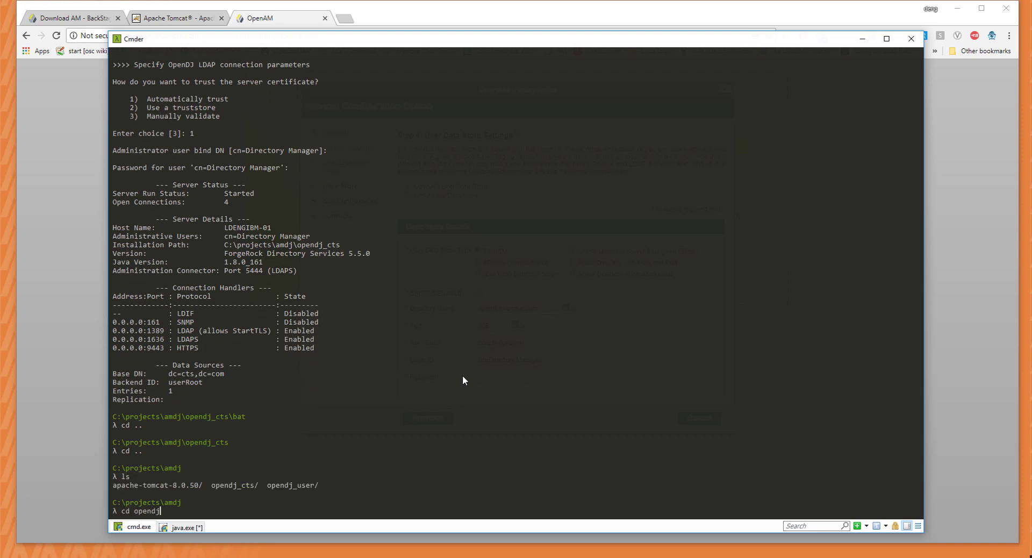
pyautogui.write('_user')
pyautogui.press('Return')
# Run status in opendj_user\bat, confirming LDAP port 389 and 102 entries under dc=example,dc=com.
pyautogui.write('ls')
pyautogui.press('Return')
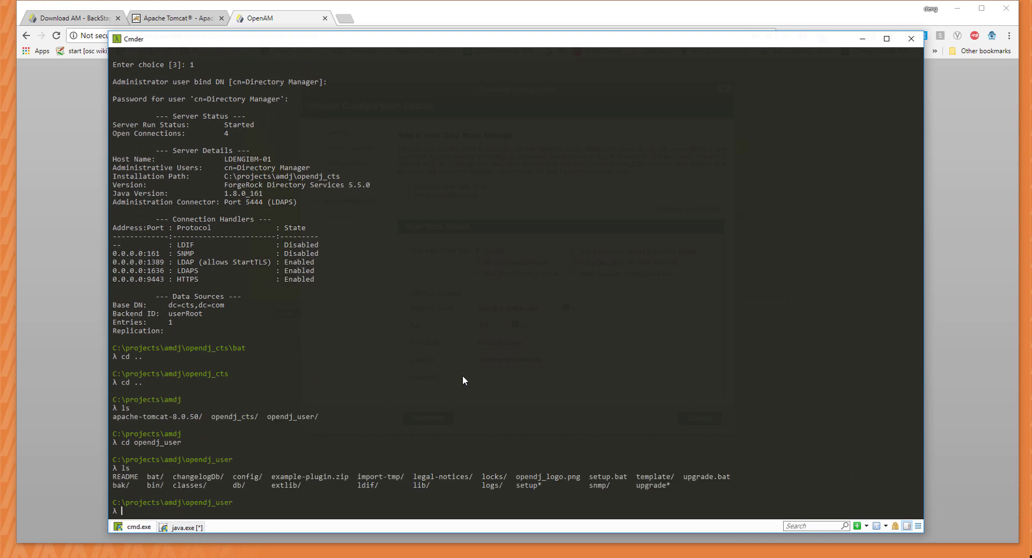
pyautogui.write('cd bat')
pyautogui.press('Return')
pyautogui.write('status')
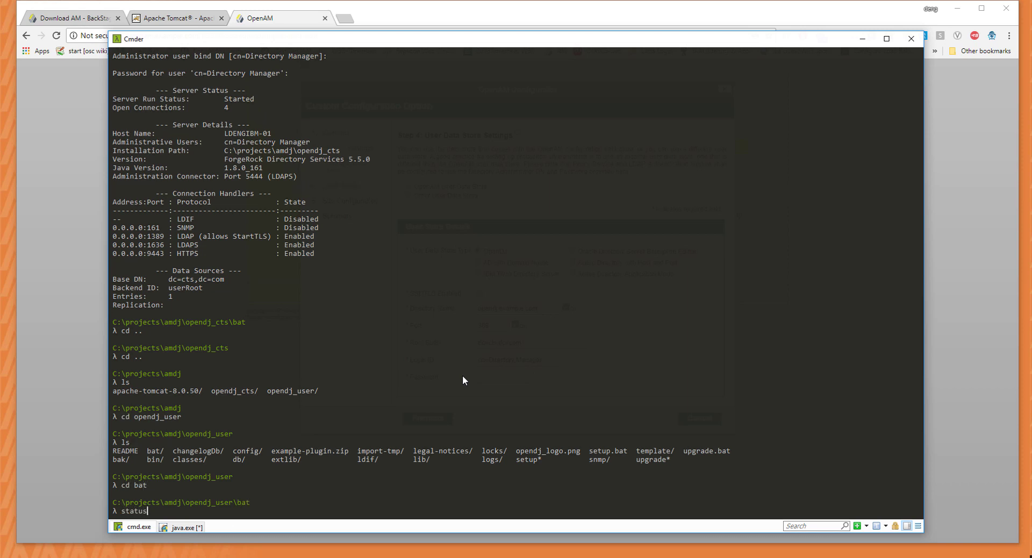
pyautogui.press('Return')
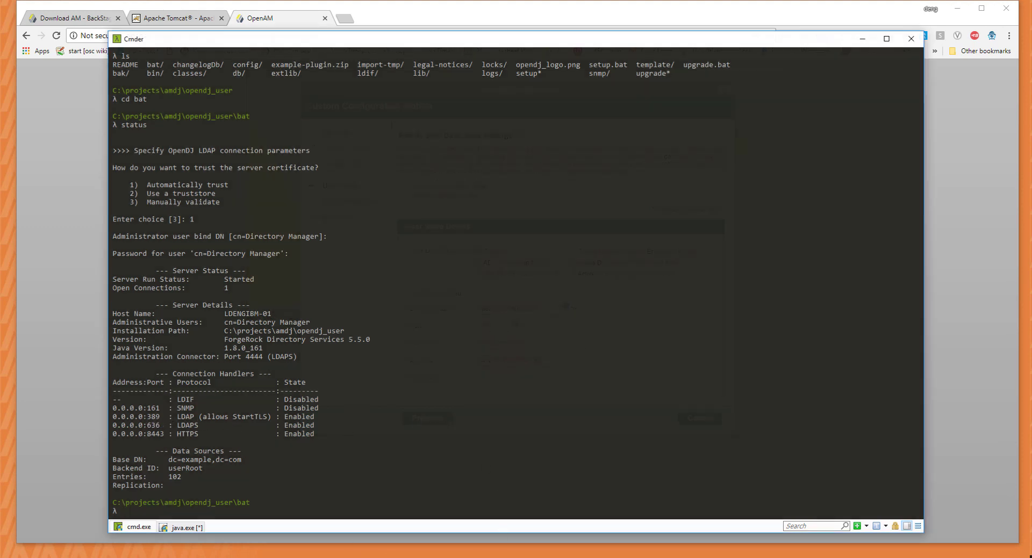
pyautogui.click(232, 557)
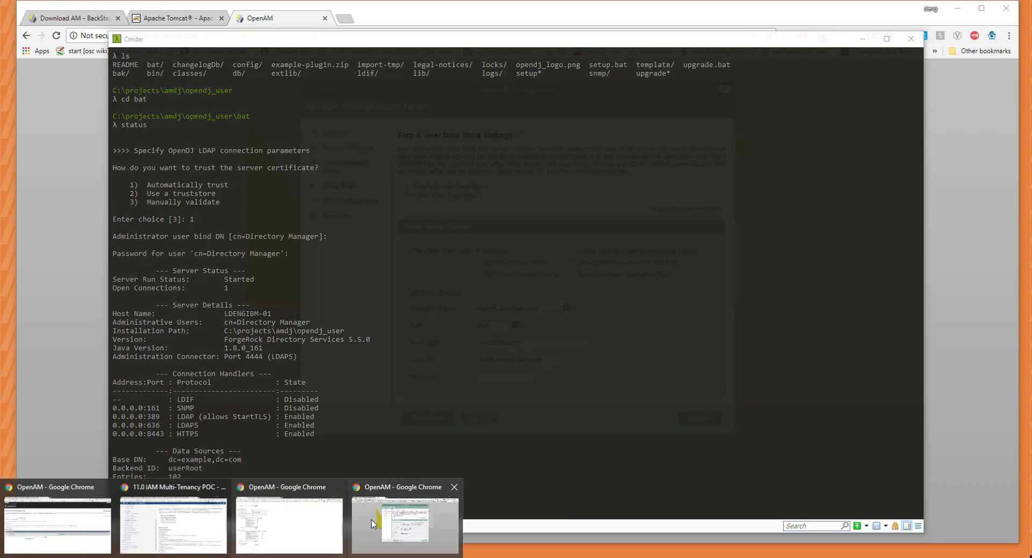
pyautogui.click(394, 520)
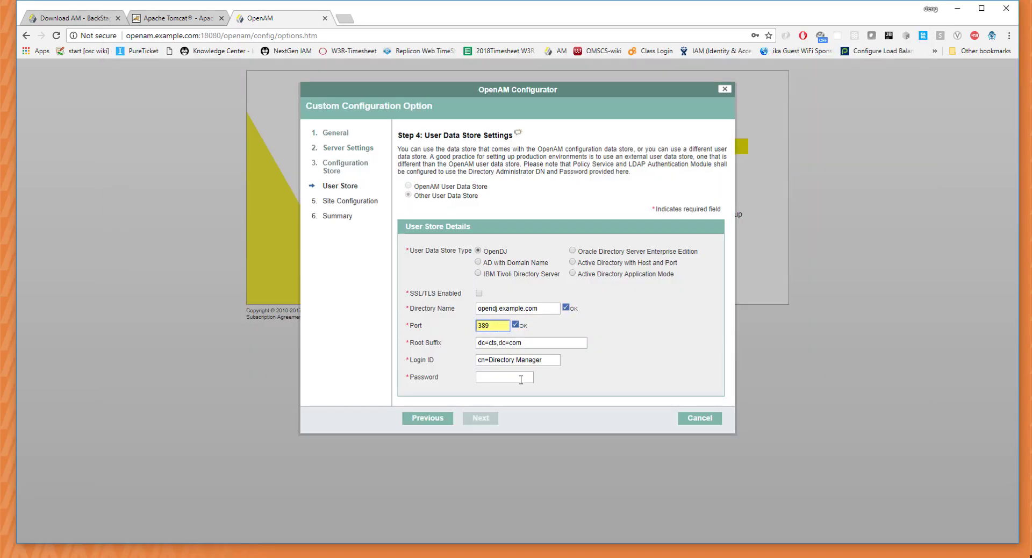
# Replace the root suffix with dc=example,dc=com, enter the admin password, and continue to Site Configuration.
pyautogui.tripleClick(534, 342)
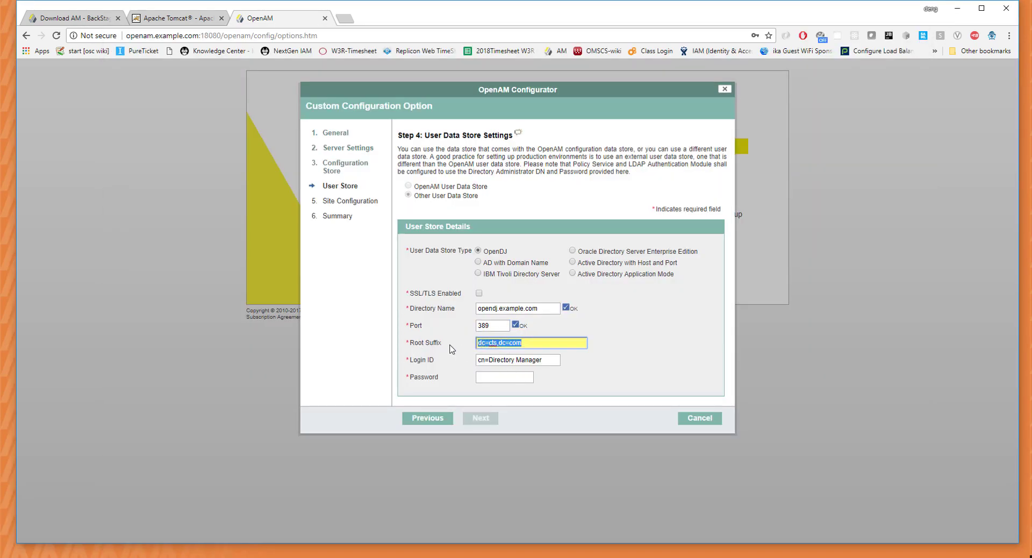
pyautogui.write('dc=example')
pyautogui.click(496, 375)
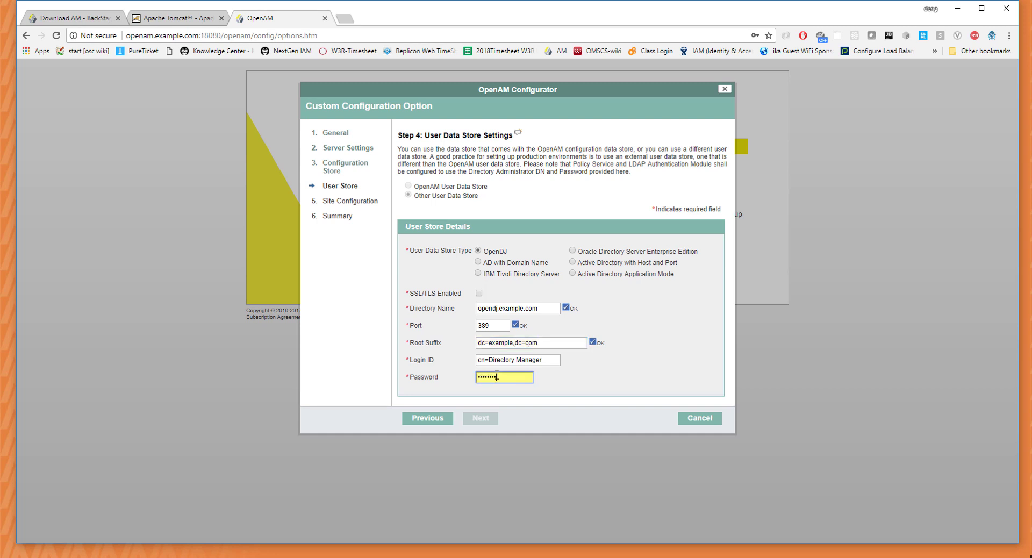
pyautogui.click(617, 353)
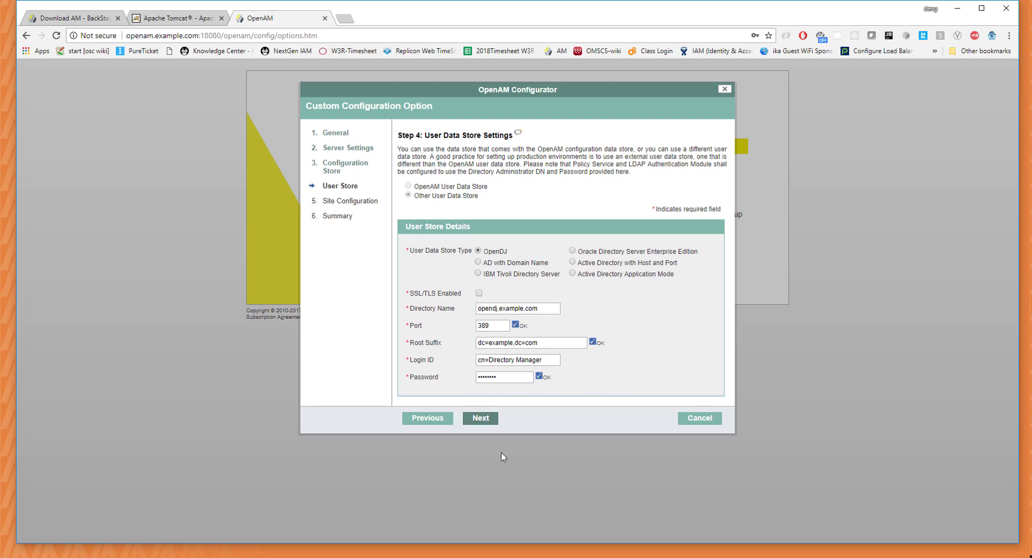
pyautogui.click(484, 419)
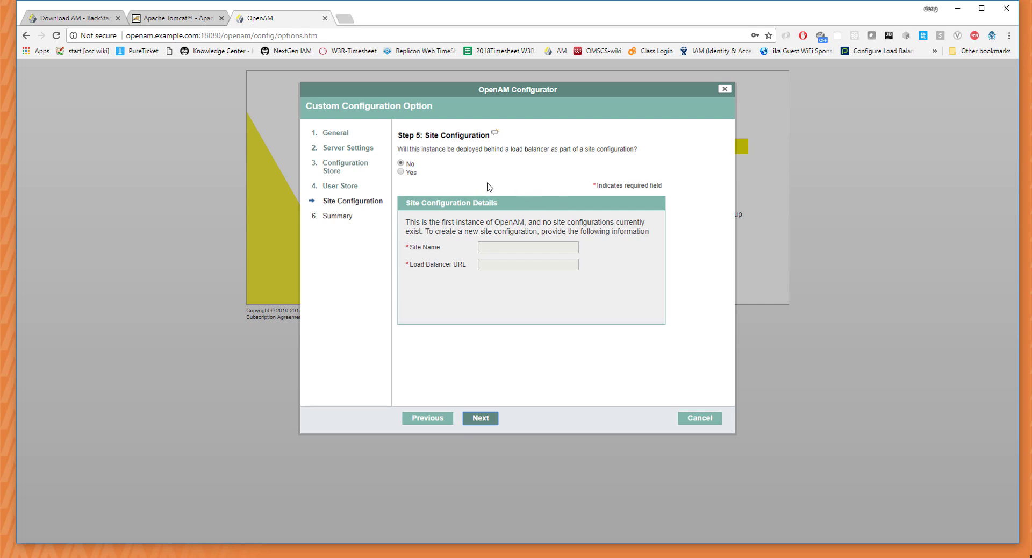
# Keep No load balancer, create the OpenAM configuration, and proceed to the XUI login page.
pyautogui.click(481, 418)
pyautogui.click(526, 418)
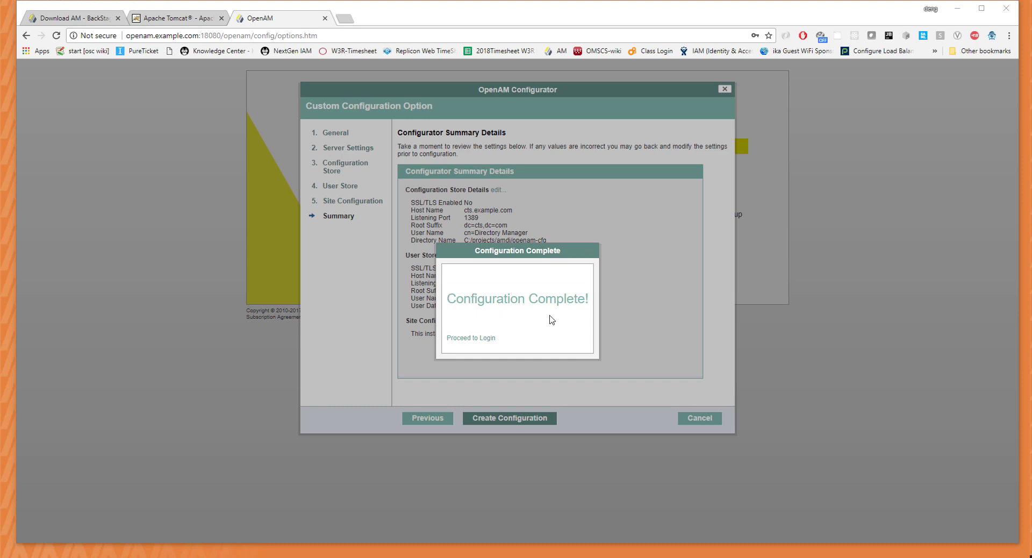
pyautogui.click(481, 340)
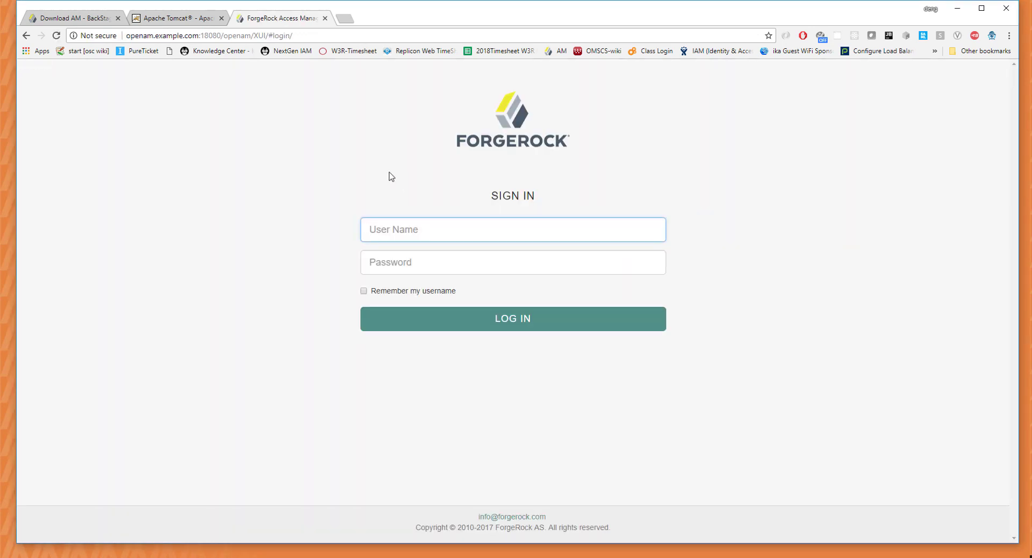
# Sign in to Access Management as amadmin with the administrator password.
pyautogui.write('amadmin')
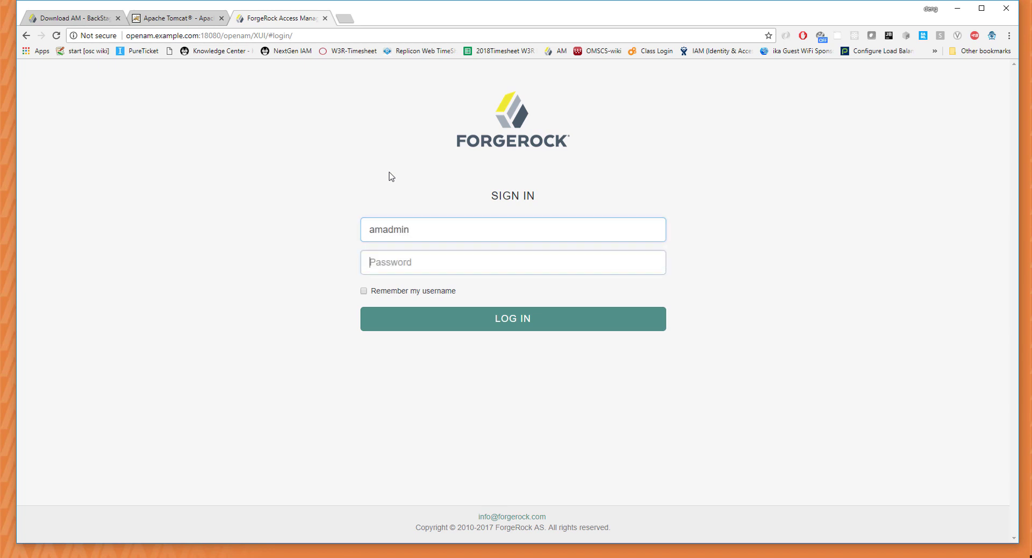
pyautogui.press('Tab')
pyautogui.write('password')
pyautogui.press('Return')
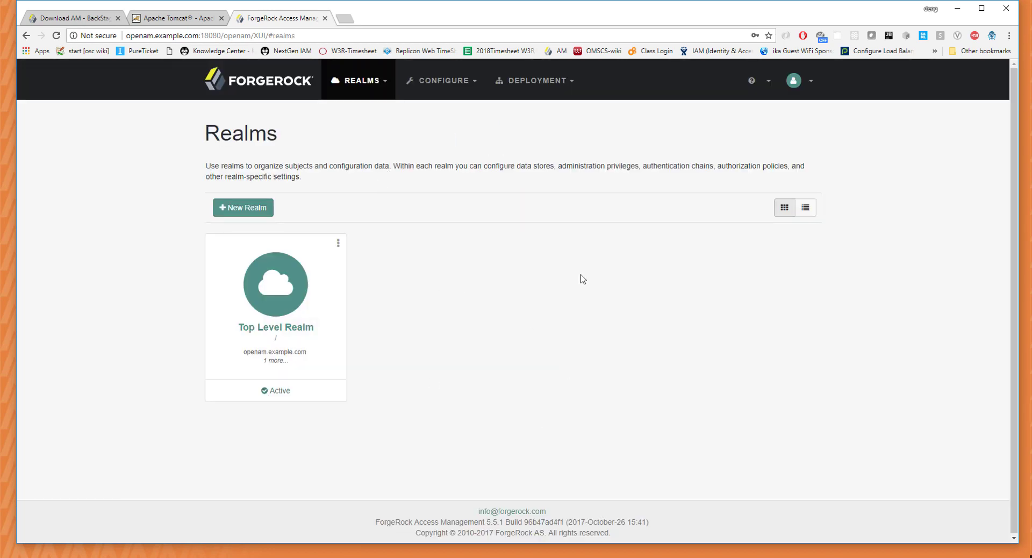
# Review the OpenDJ data store settings in the Top Level Realm's Data Stores.
pyautogui.click(291, 328)
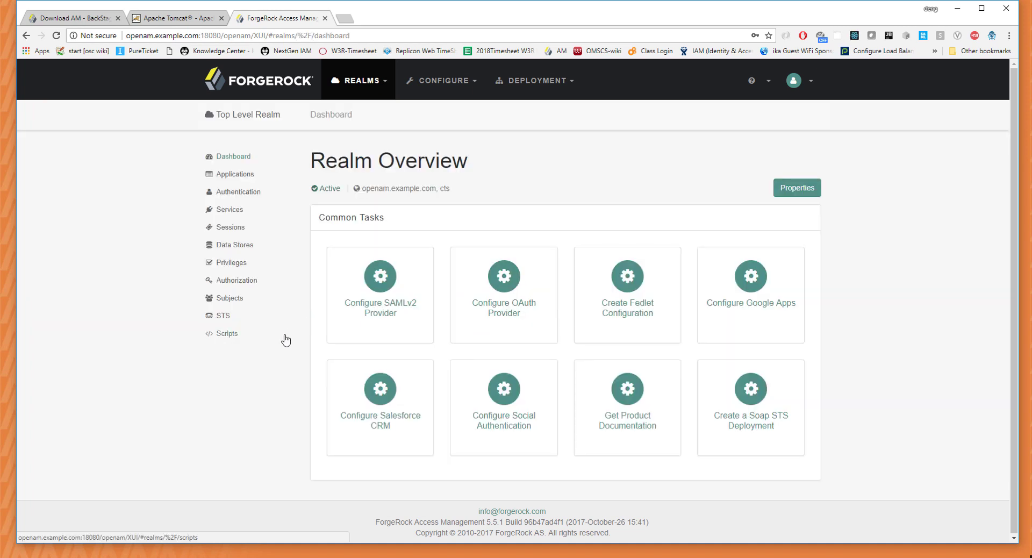
pyautogui.click(233, 248)
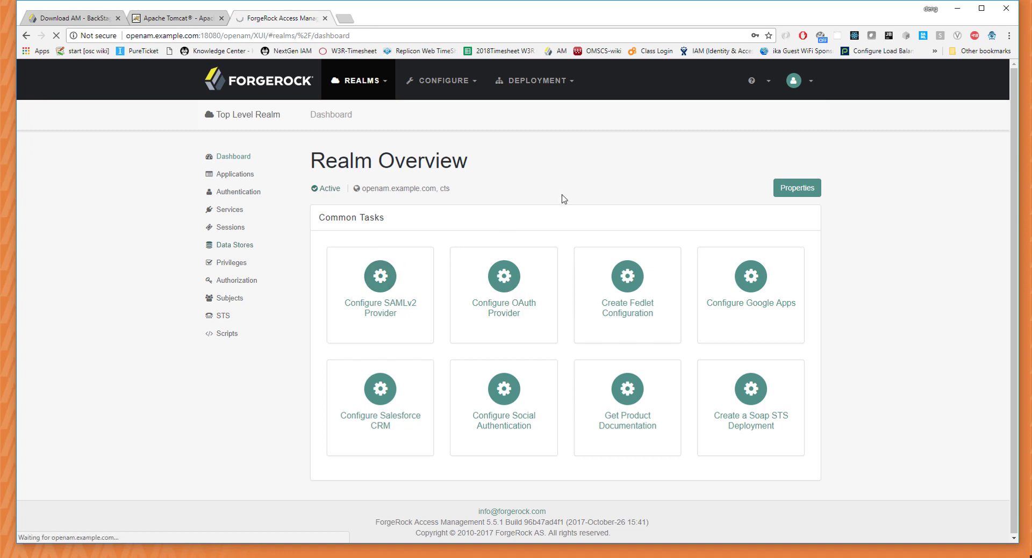
pyautogui.click(76, 236)
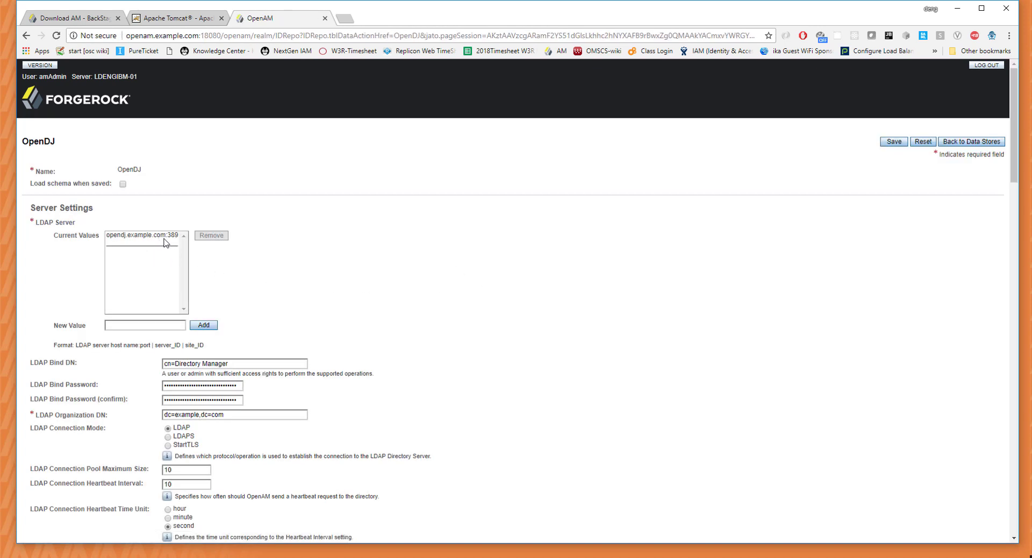
pyautogui.scroll(-7, 450, 299)
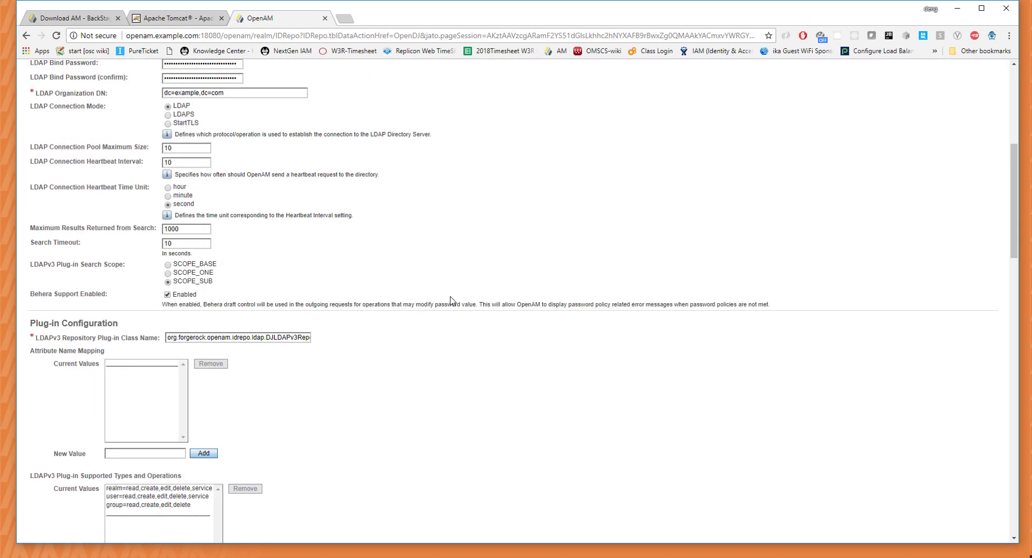
pyautogui.scroll(7, 446, 288)
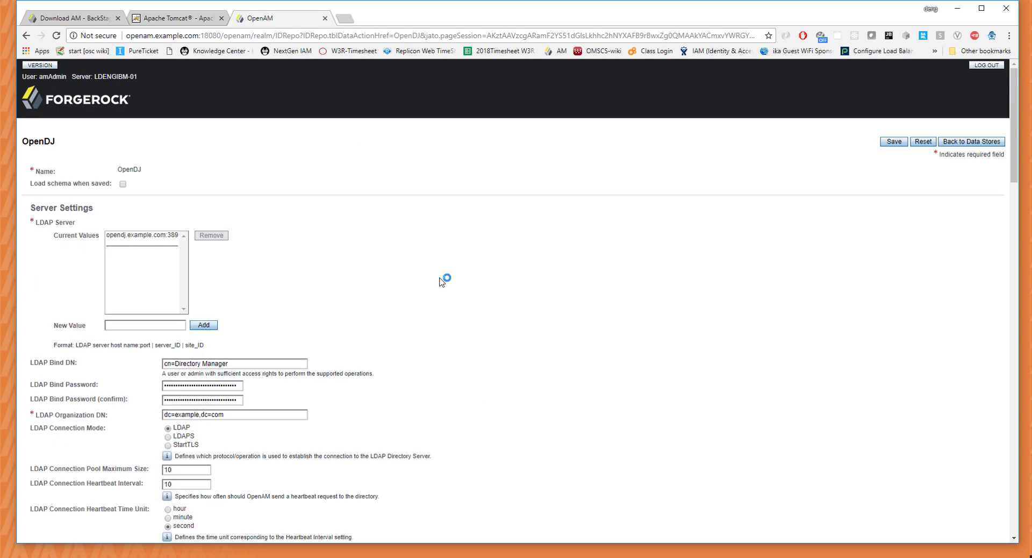
pyautogui.click(970, 141)
# Show all 102 realm users under Subjects, then open an incognito Chrome window.
pyautogui.click(332, 131)
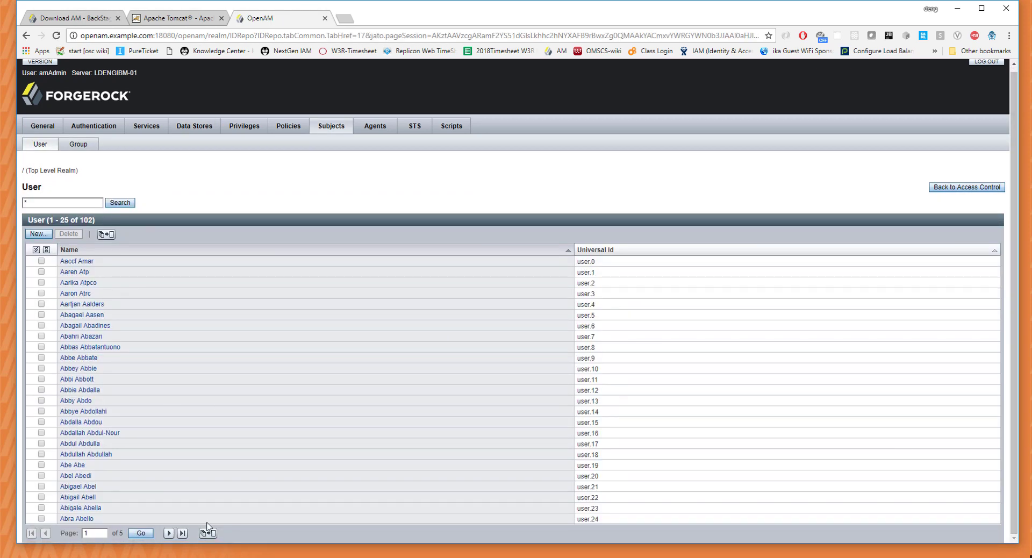
pyautogui.click(208, 534)
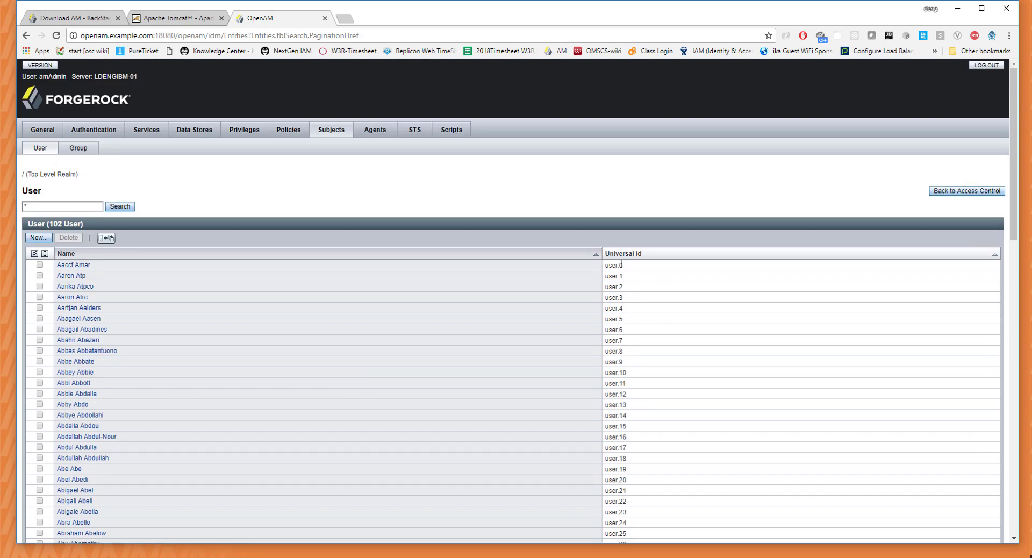
pyautogui.hotkey('ctrl', 'shift', 'n')
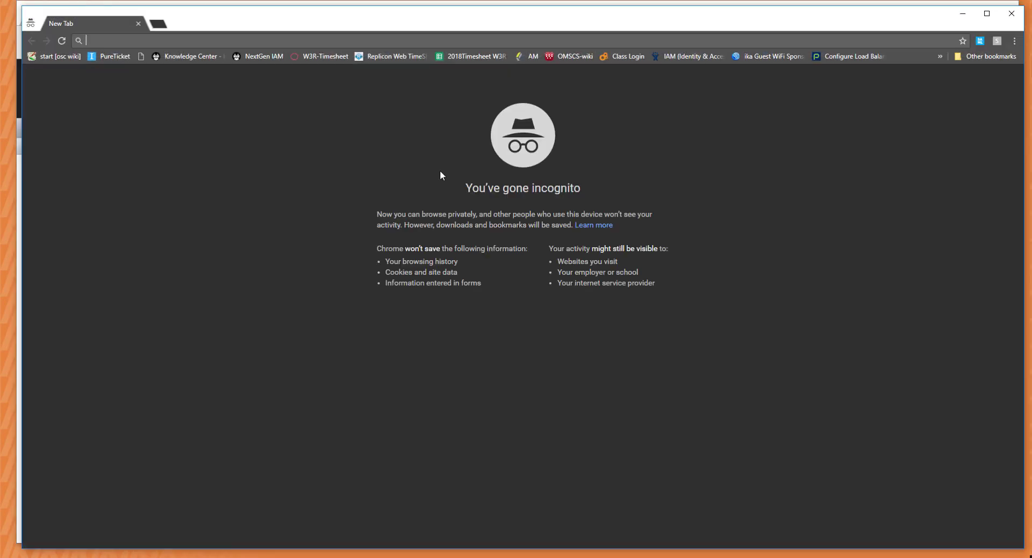
# Load OpenAM in the incognito window and log in as the test user with its password.
pyautogui.write('openam.example.com:18080/openam')
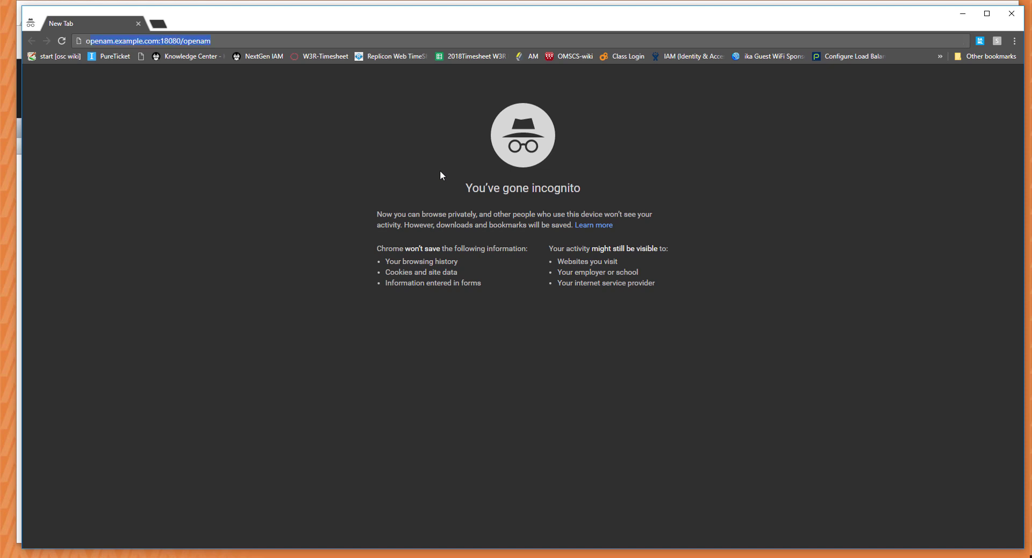
pyautogui.press('Return')
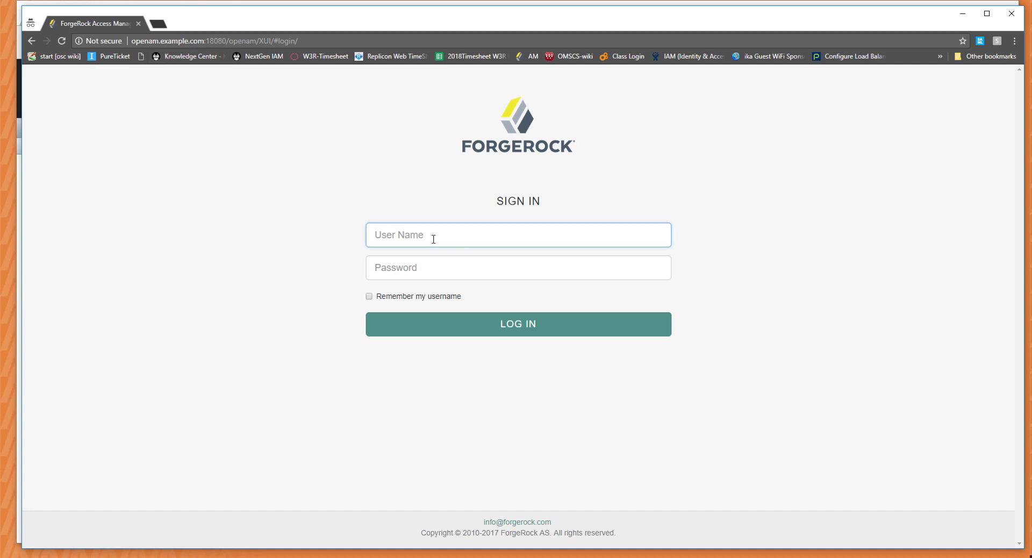
pyautogui.write('User.0')
pyautogui.press('Tab')
pyautogui.write('passwor')
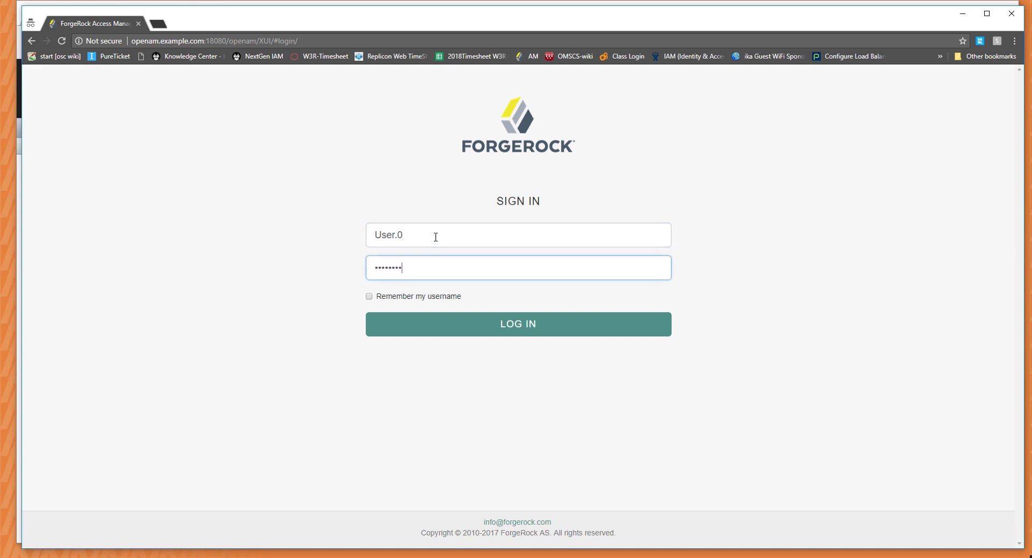
pyautogui.write('d')
pyautogui.press('Return')
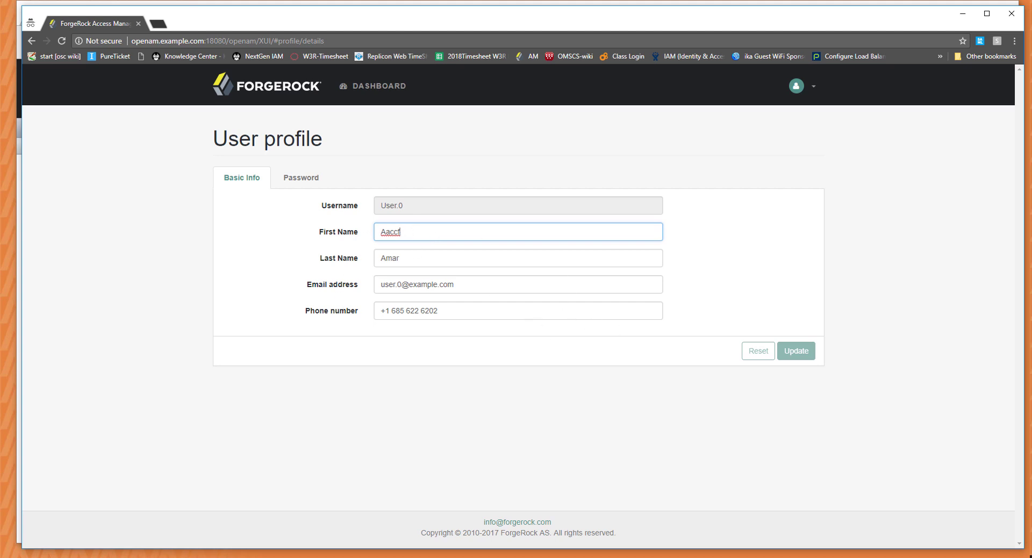
pyautogui.hotkey('alt', 'Tab')
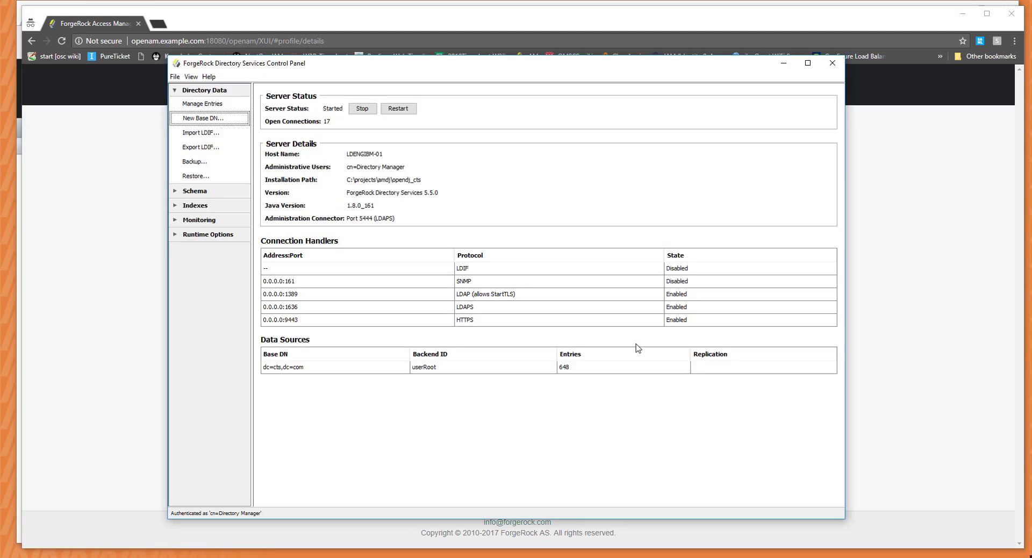
# Open Manage Entries, expand dc=cts,dc=com, and enlarge the entry browser with a wider tree pane.
pyautogui.click(202, 103)
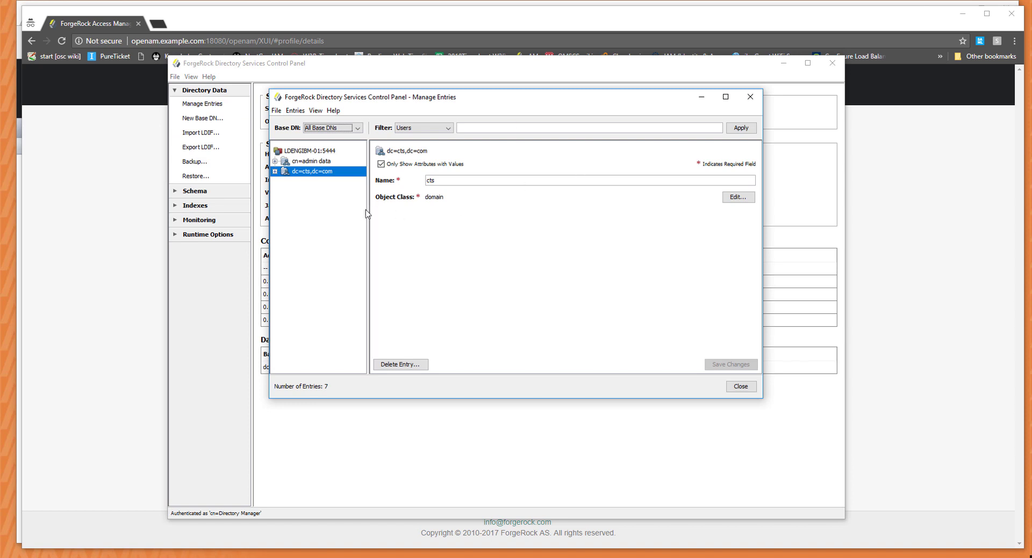
pyautogui.click(276, 172)
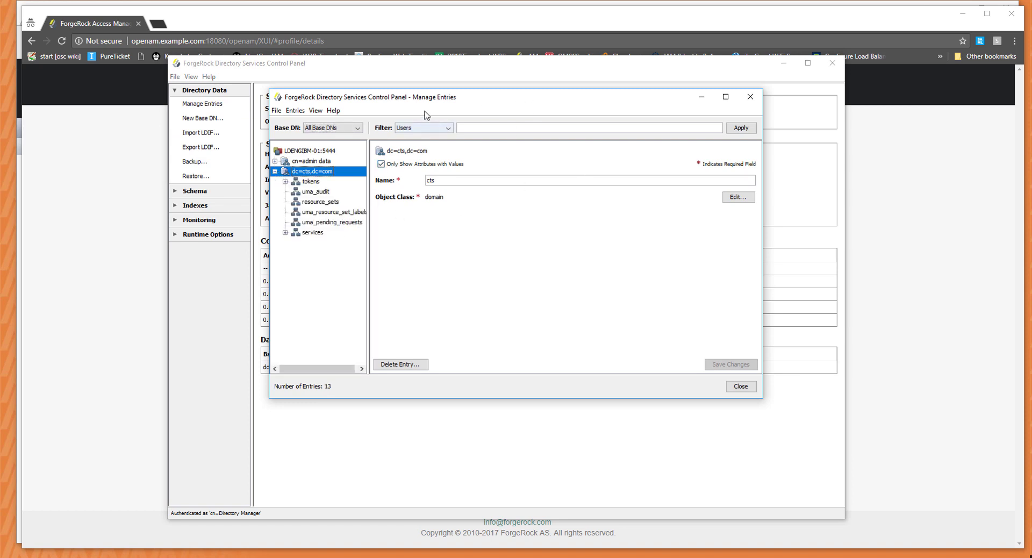
pyautogui.moveTo(409, 95); pyautogui.dragTo(317, 92)
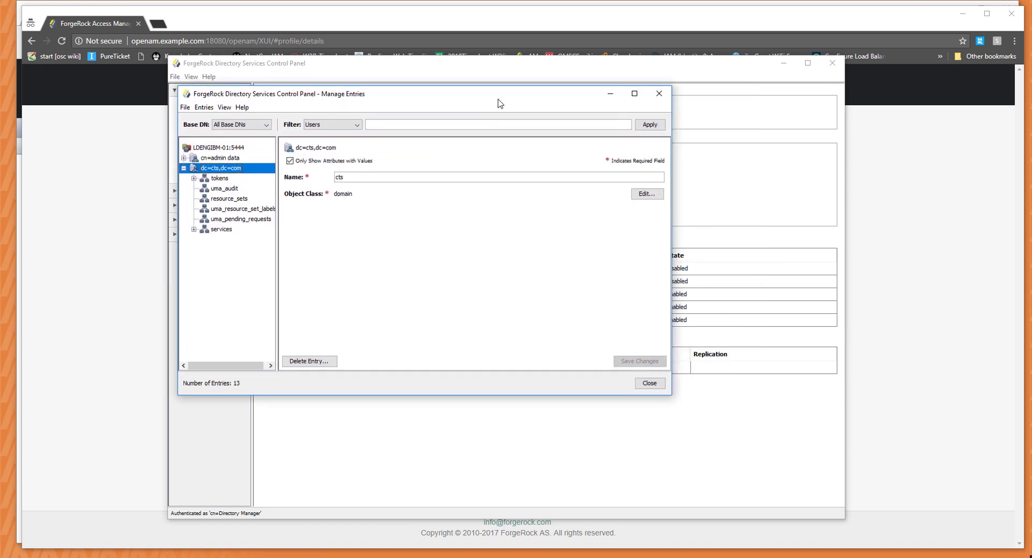
pyautogui.moveTo(499, 102); pyautogui.dragTo(554, 228)
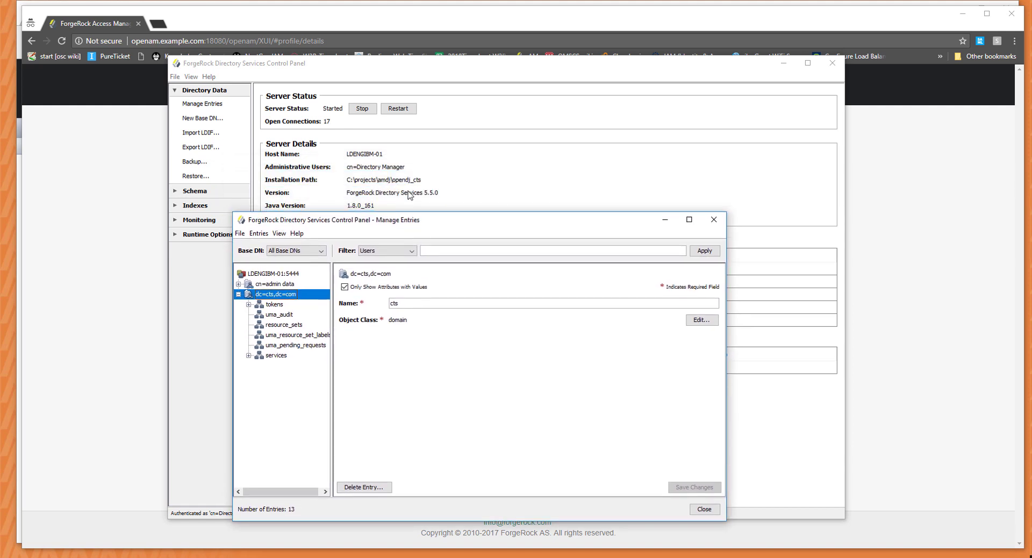
pyautogui.moveTo(457, 215); pyautogui.dragTo(430, 88)
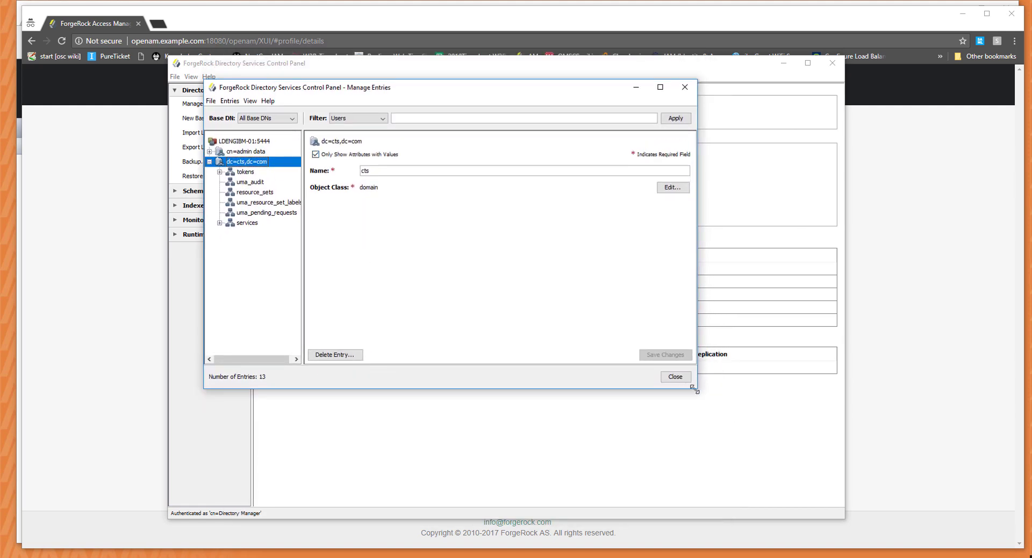
pyautogui.moveTo(697, 388); pyautogui.dragTo(842, 463)
pyautogui.moveTo(303, 262); pyautogui.dragTo(358, 262)
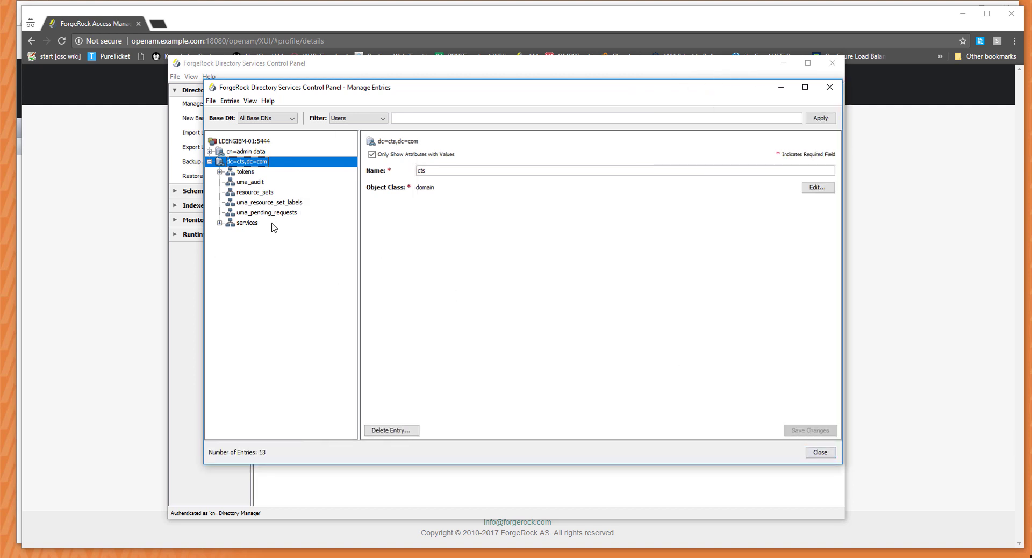
# Expand dc=cts,dc=com down through tokens and openam-session to famrecords.
pyautogui.click(209, 161)
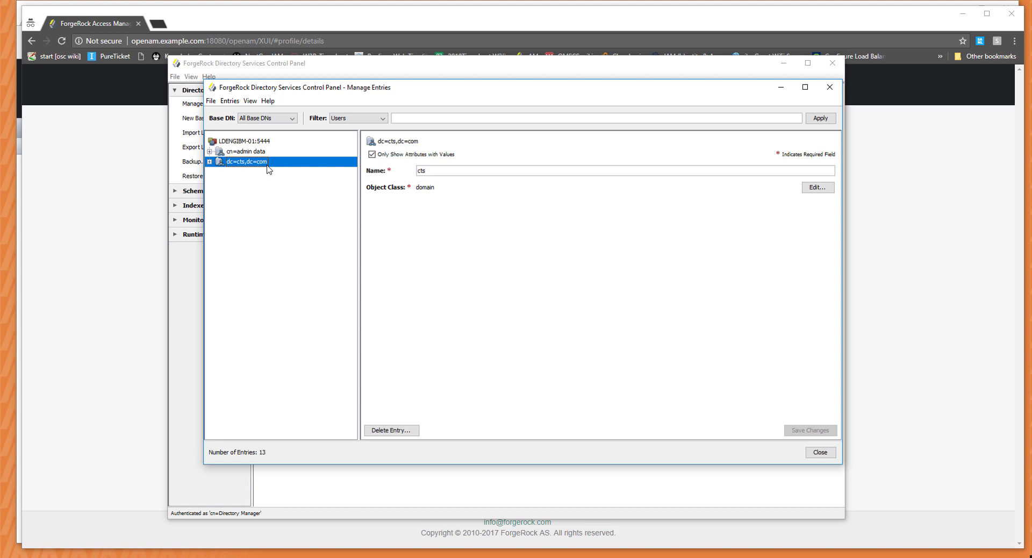
pyautogui.click(209, 161)
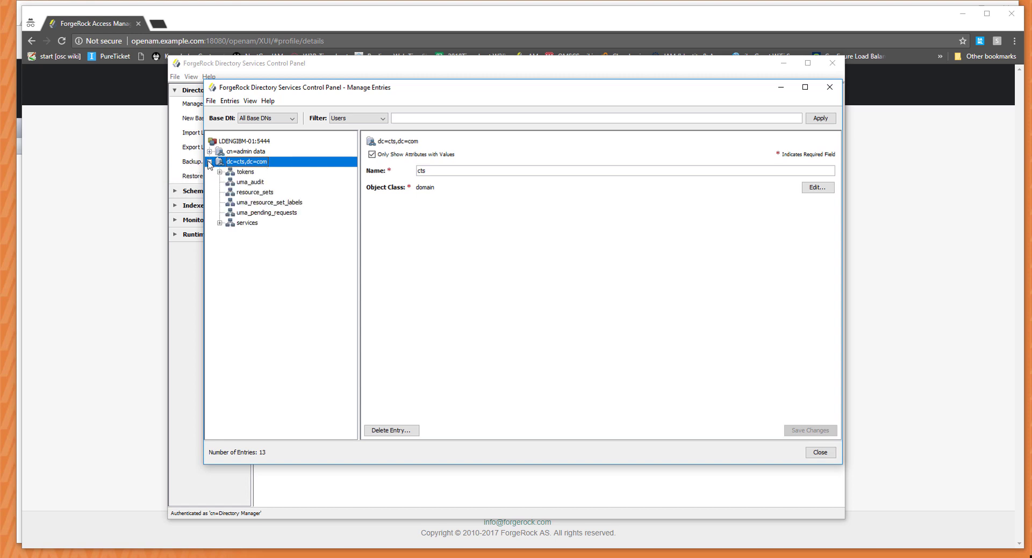
pyautogui.click(219, 222)
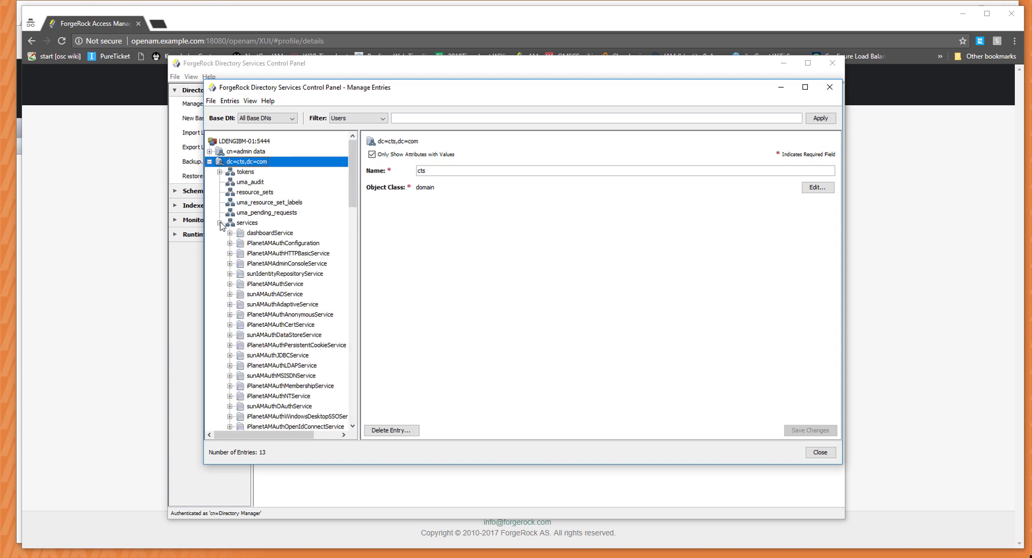
pyautogui.scroll(-4, 303, 294)
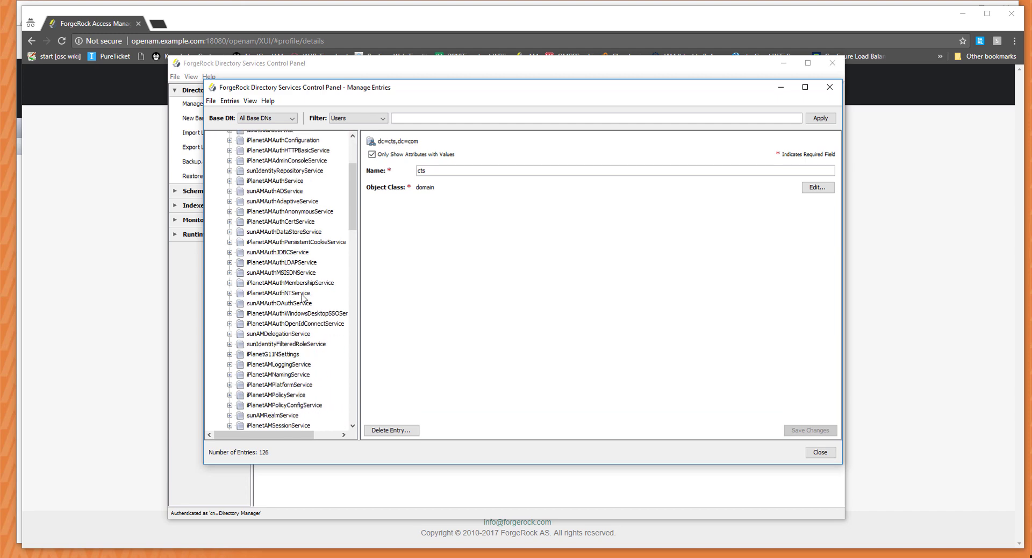
pyautogui.scroll(-15, 303, 295)
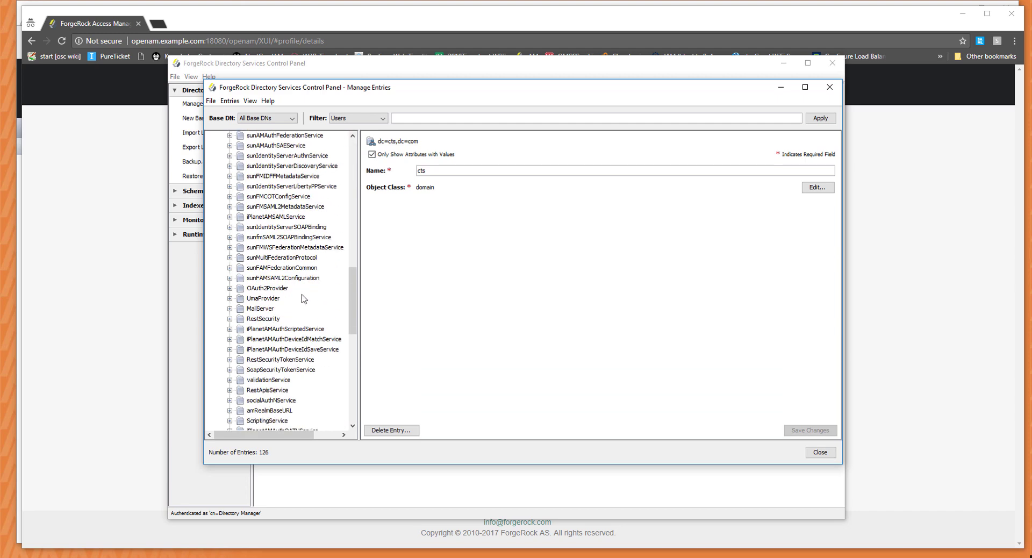
pyautogui.scroll(-8, 304, 299)
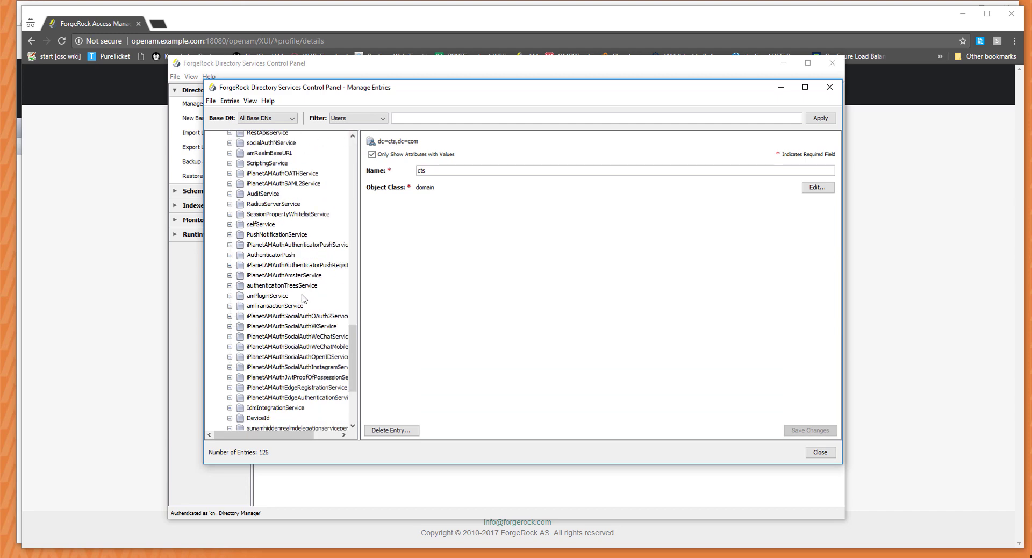
pyautogui.scroll(20, 285, 308)
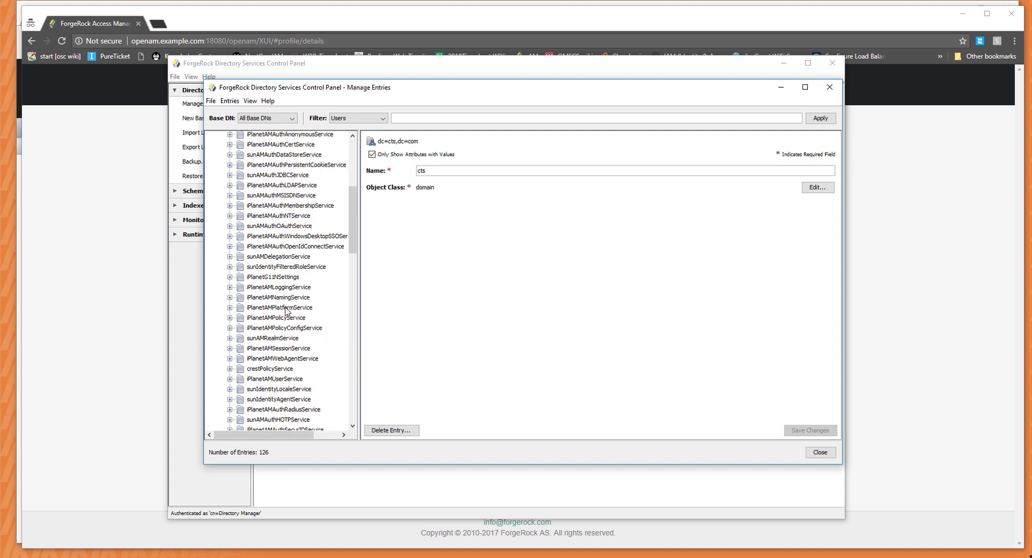
pyautogui.click(219, 171)
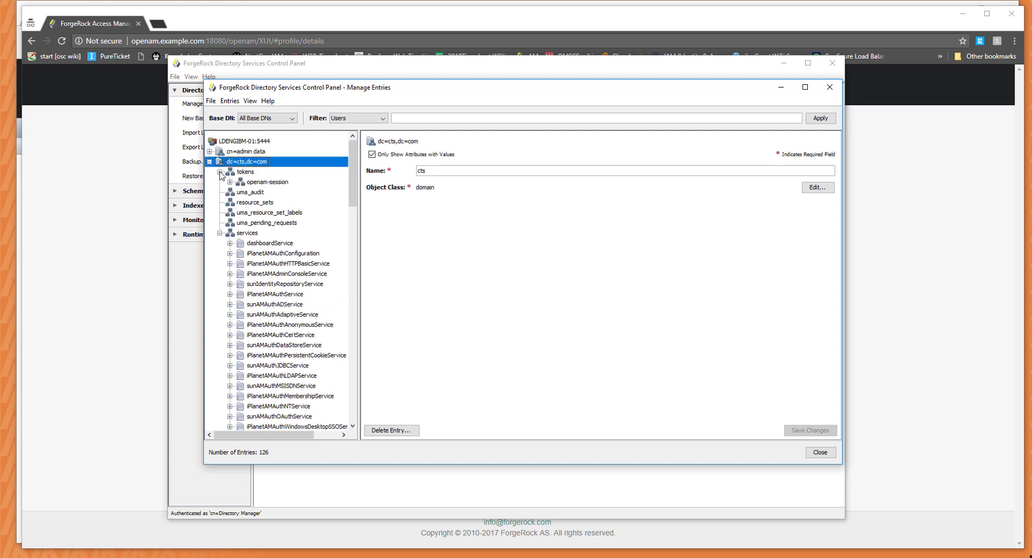
pyautogui.click(230, 181)
pyautogui.click(240, 192)
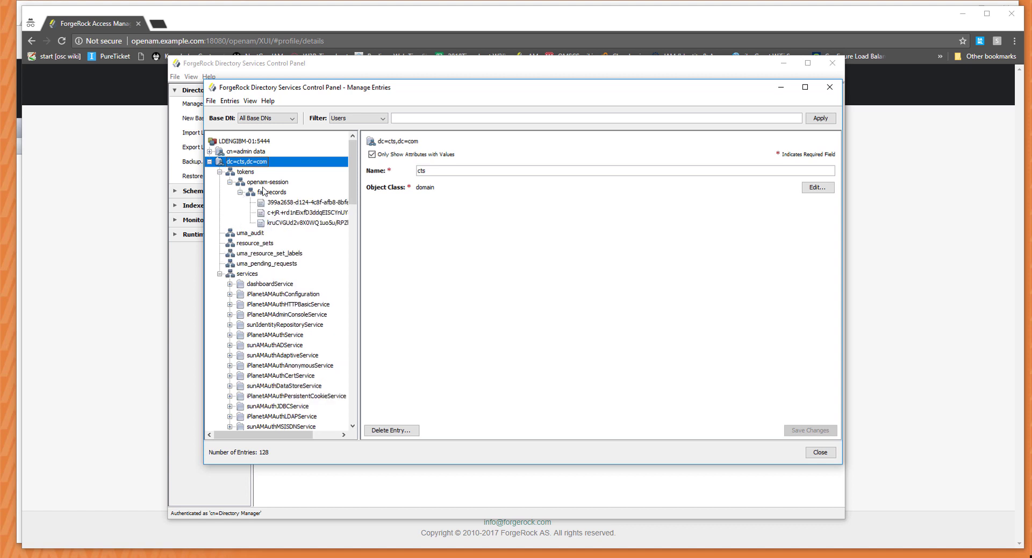
# View the attributes of the notification token and both session tokens under famrecords.
pyautogui.moveTo(359, 258); pyautogui.dragTo(439, 259)
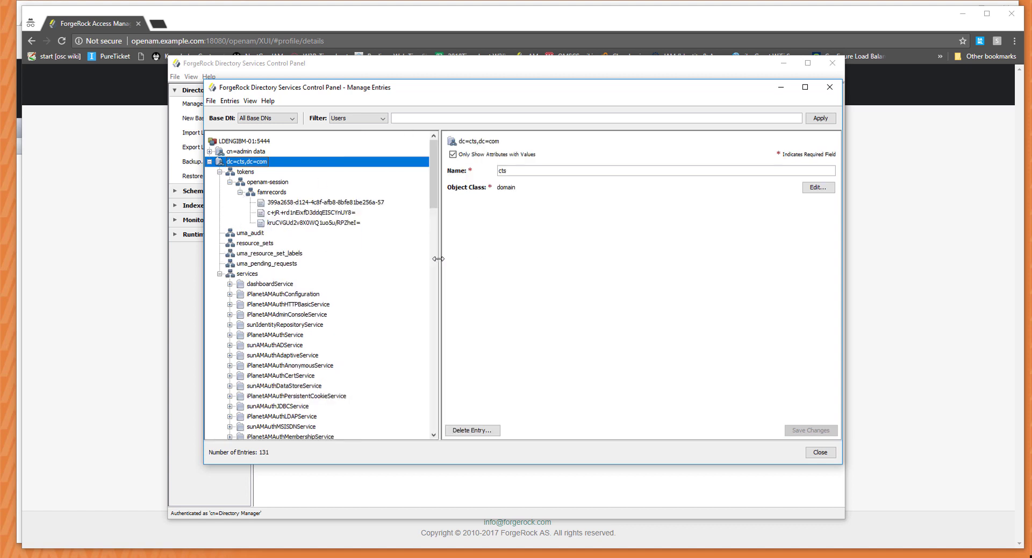
pyautogui.click(297, 204)
pyautogui.click(297, 213)
pyautogui.click(301, 223)
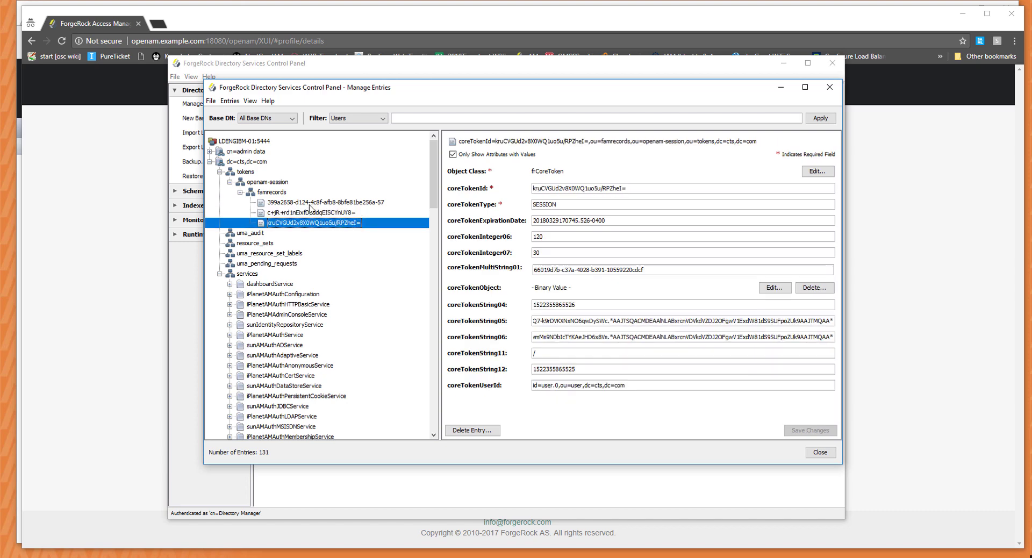
pyautogui.click(310, 206)
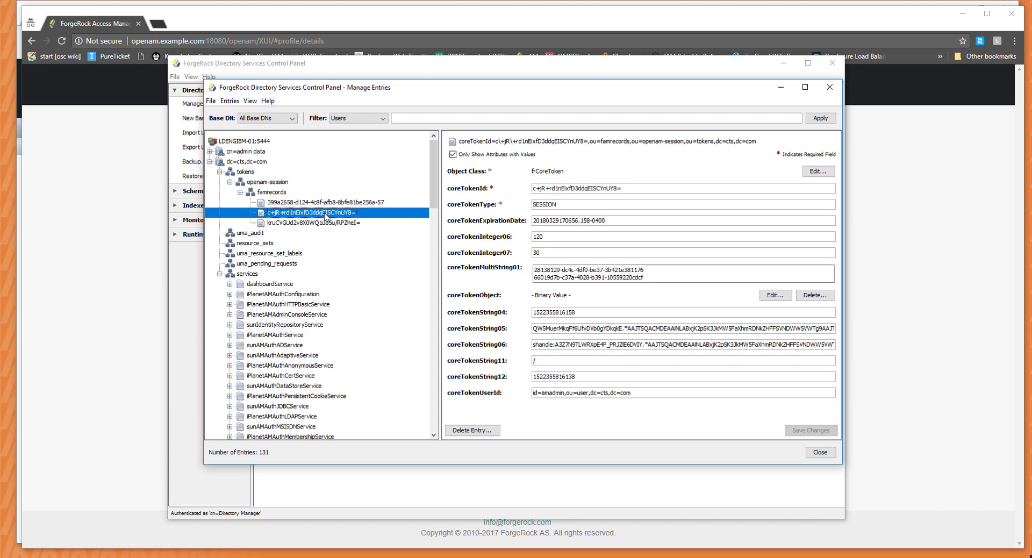
pyautogui.click(326, 215)
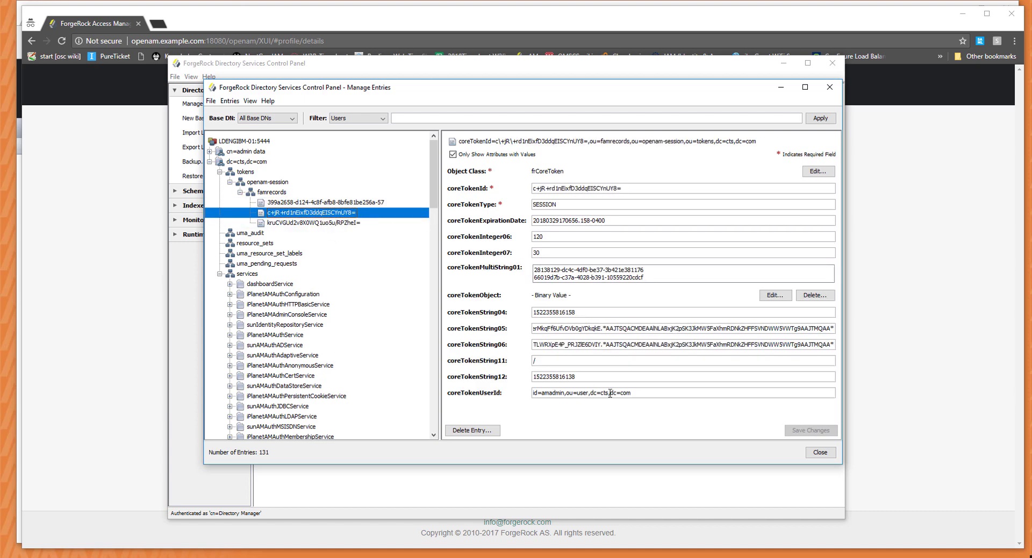
# Check the administrator and test user as owners of their session tokens, then recheck each token.
pyautogui.doubleClick(552, 394)
pyautogui.click(329, 223)
pyautogui.doubleClick(550, 385)
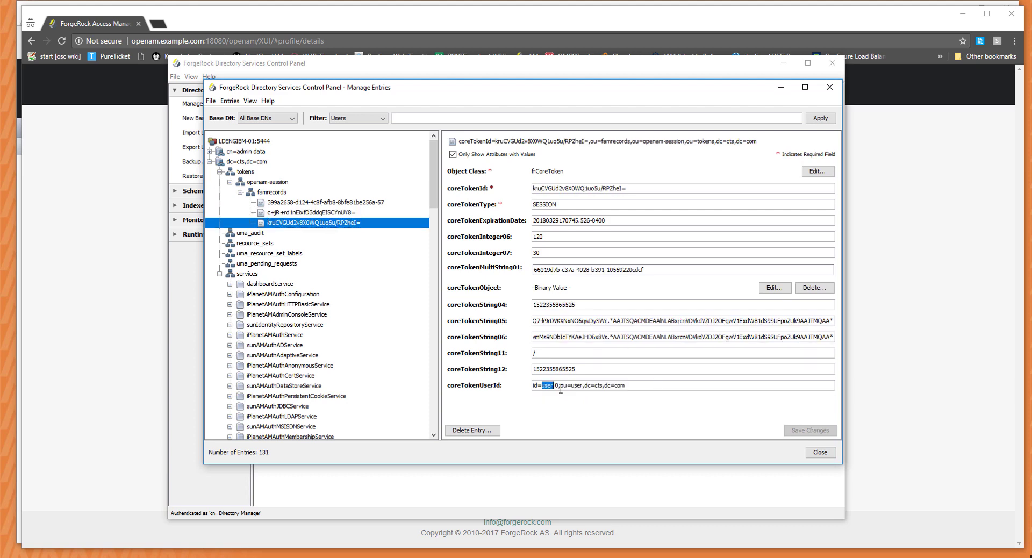
pyautogui.click(535, 386)
pyautogui.click(358, 203)
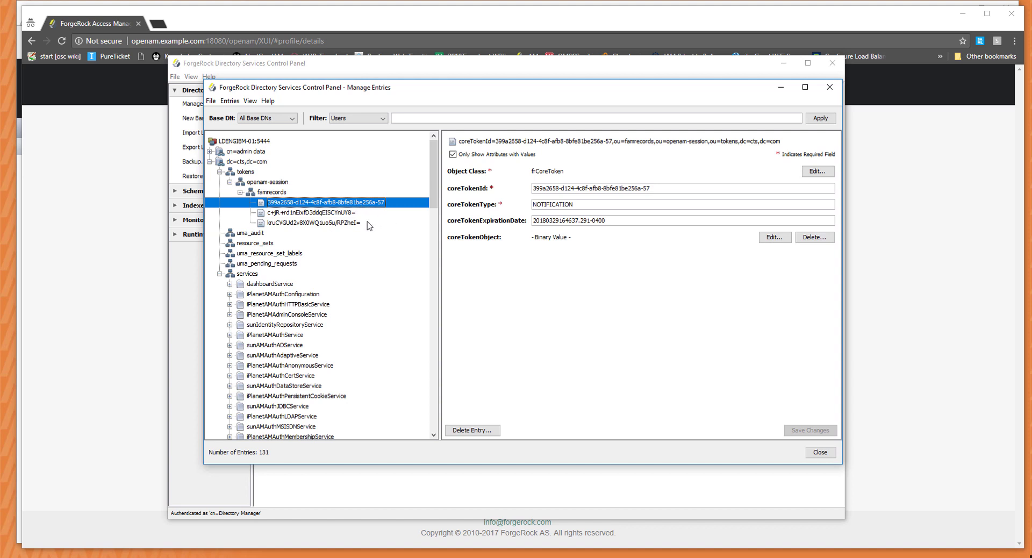
pyautogui.click(361, 214)
pyautogui.click(362, 224)
pyautogui.click(365, 204)
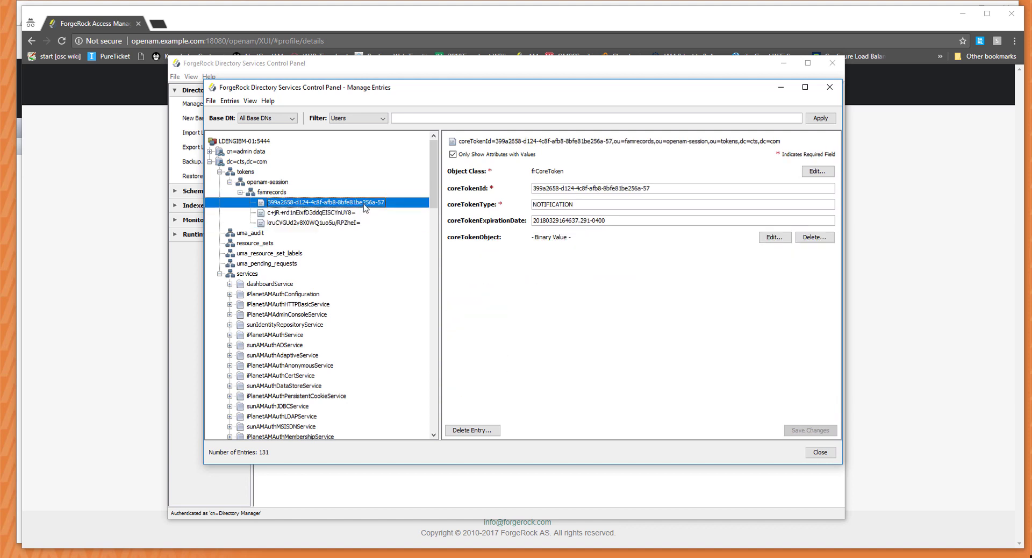